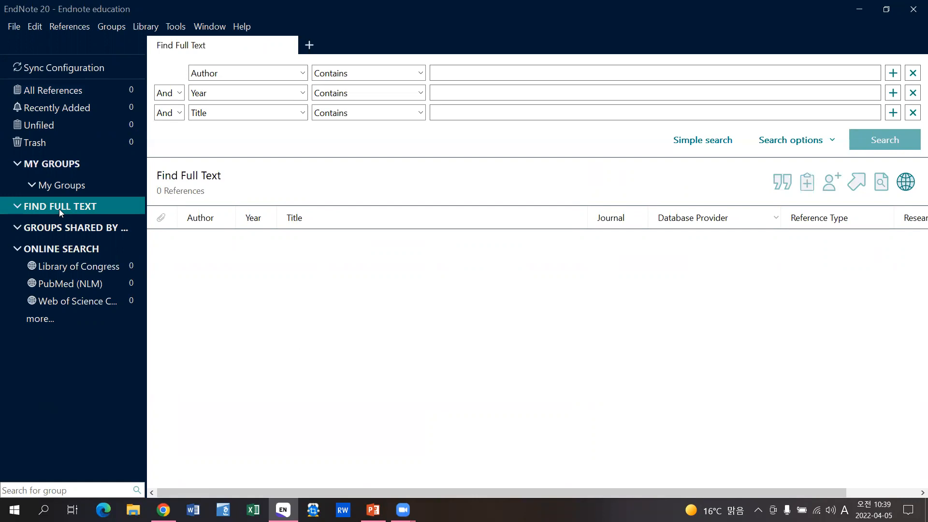
- Open the PubMed (NLM) connection from the online search connection list, filtered by 'pubmed'
left_click(57, 226)
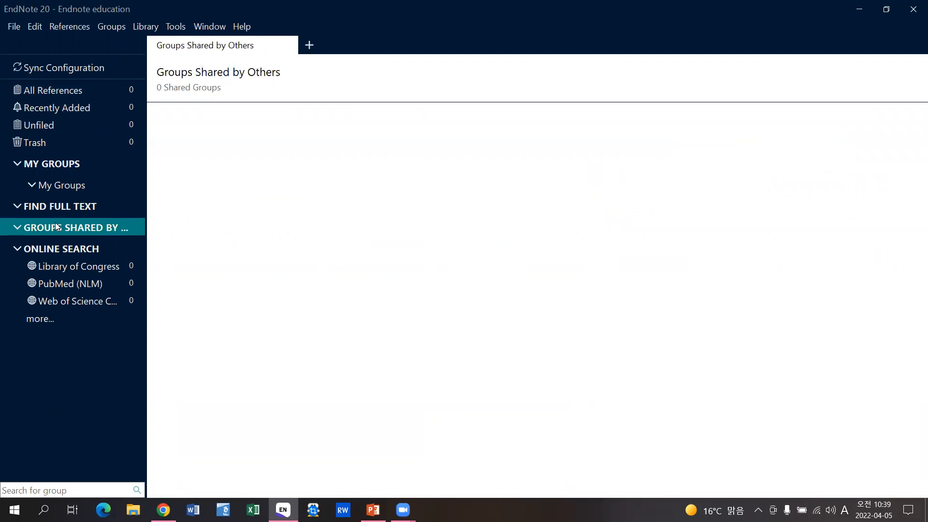
left_click(43, 248)
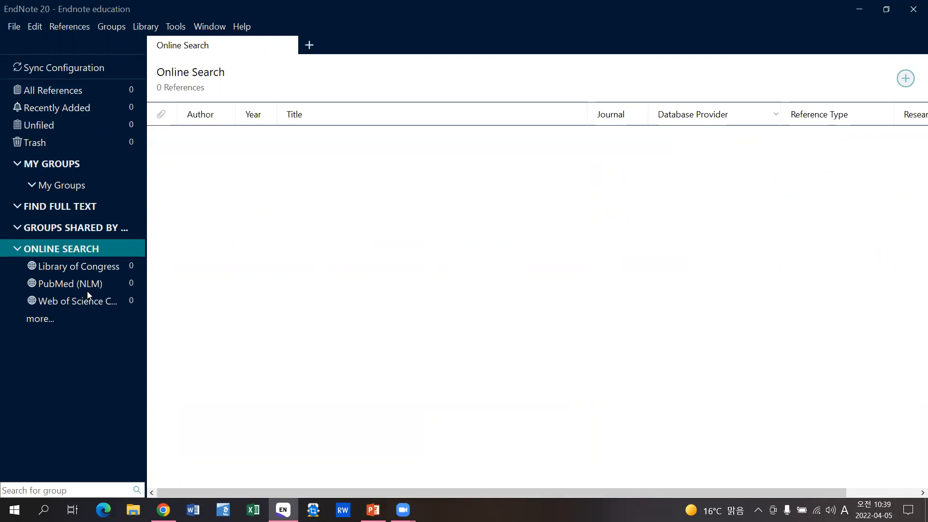
left_click(40, 318)
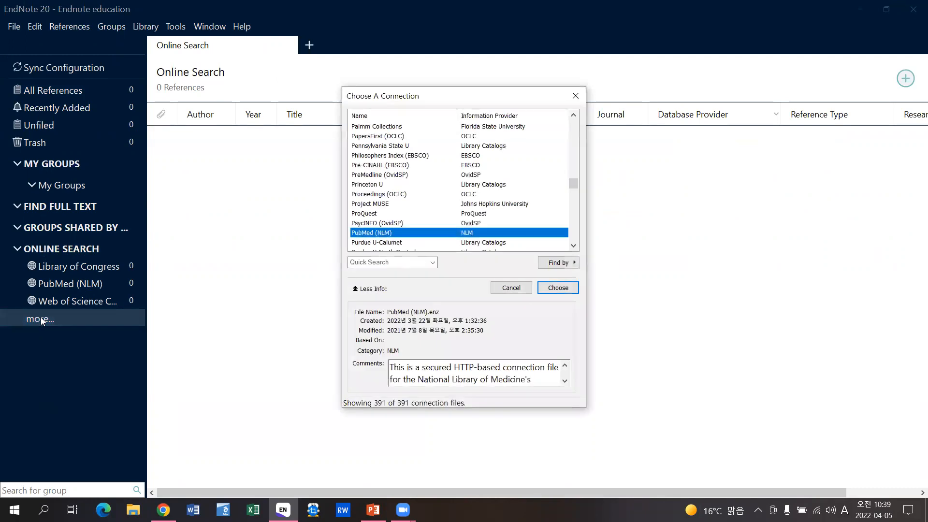
left_click(392, 261)
type("pubmed")
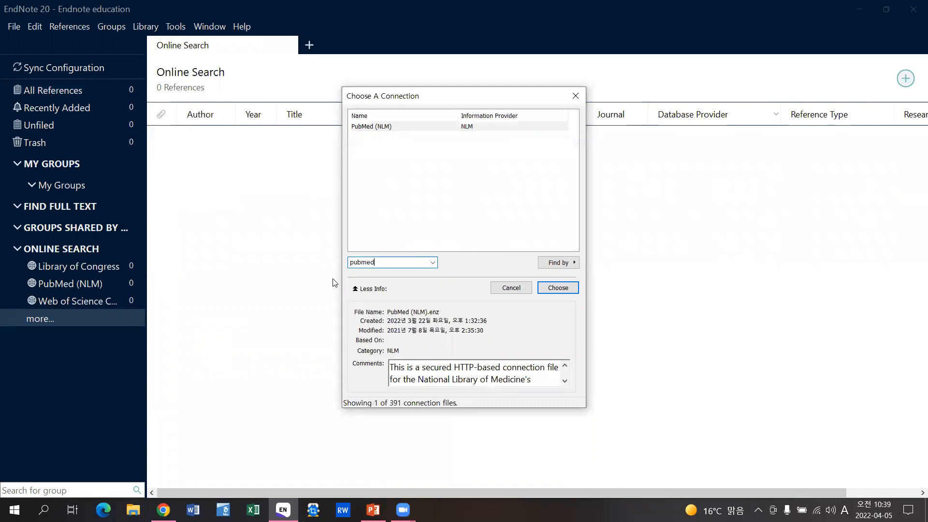
double_click(476, 127)
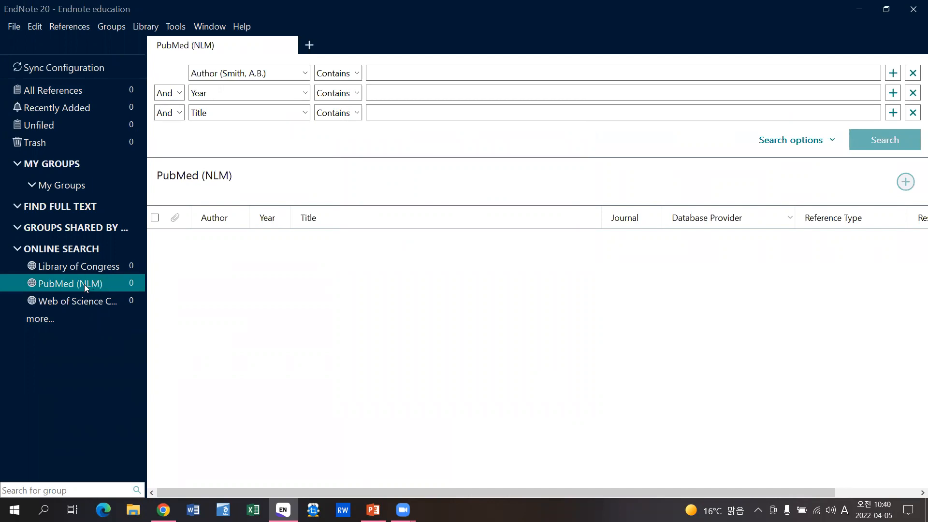
- Search PubMed for 'cancer' in the Title field
left_click(389, 110)
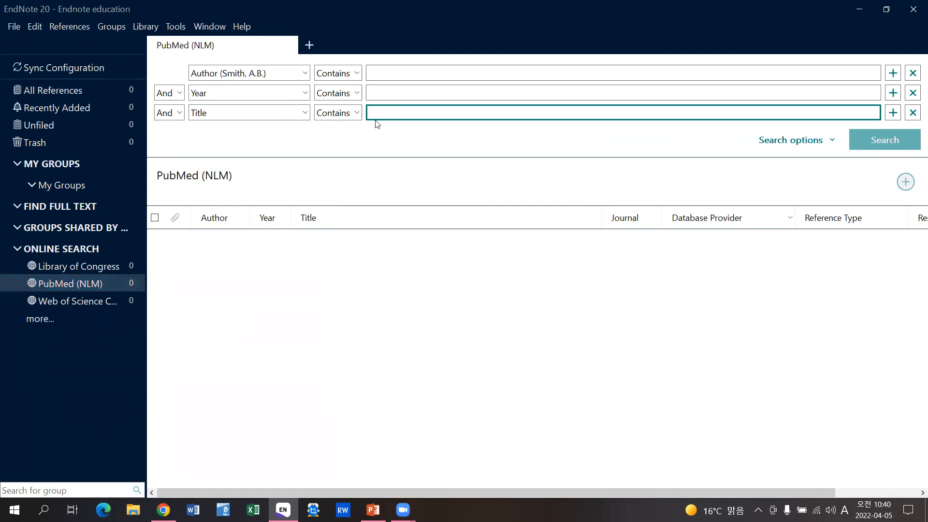
type("cancer")
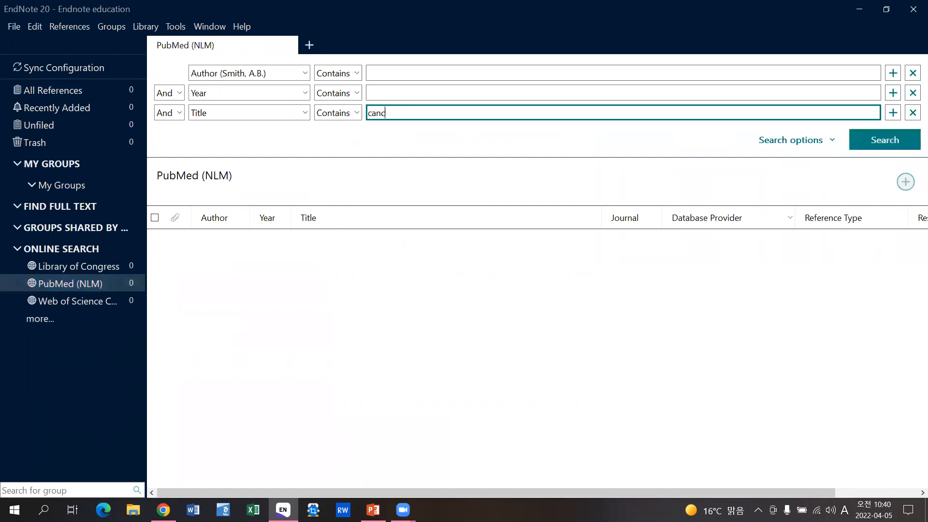
left_click(894, 146)
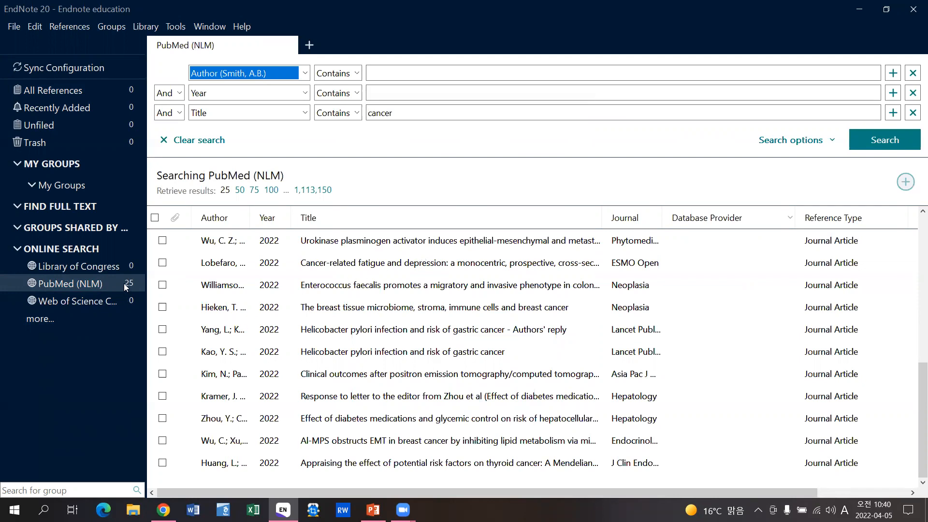
- Add the first three results to the library and view All References
left_click(162, 240)
left_click(162, 262)
left_click(162, 285)
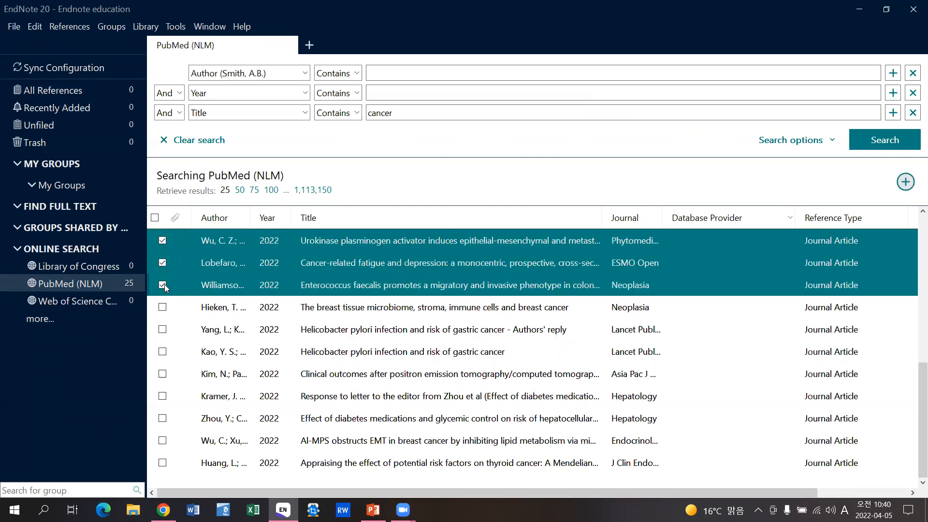
left_click(906, 182)
left_click(68, 93)
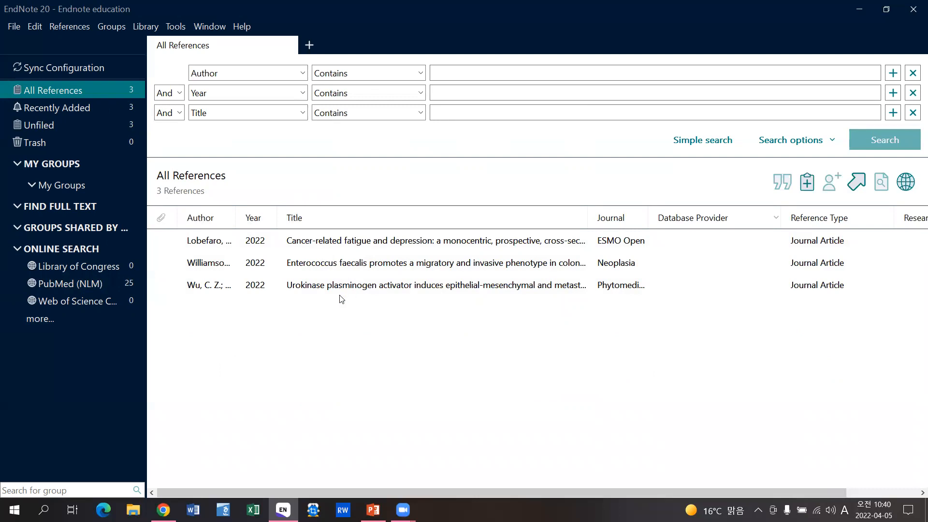
- Select the Lobefaro 2022 reference and switch its citation preview style to APA 7th
left_click(268, 238)
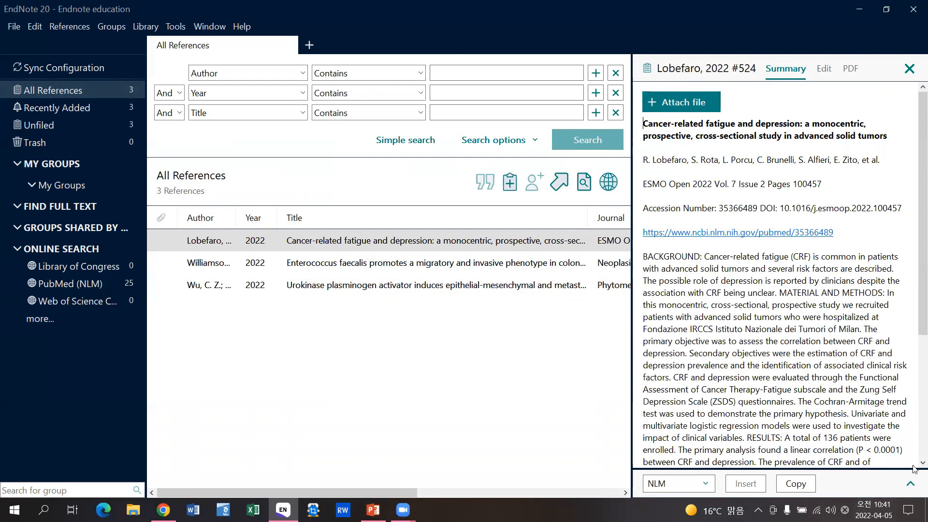
left_click(911, 484)
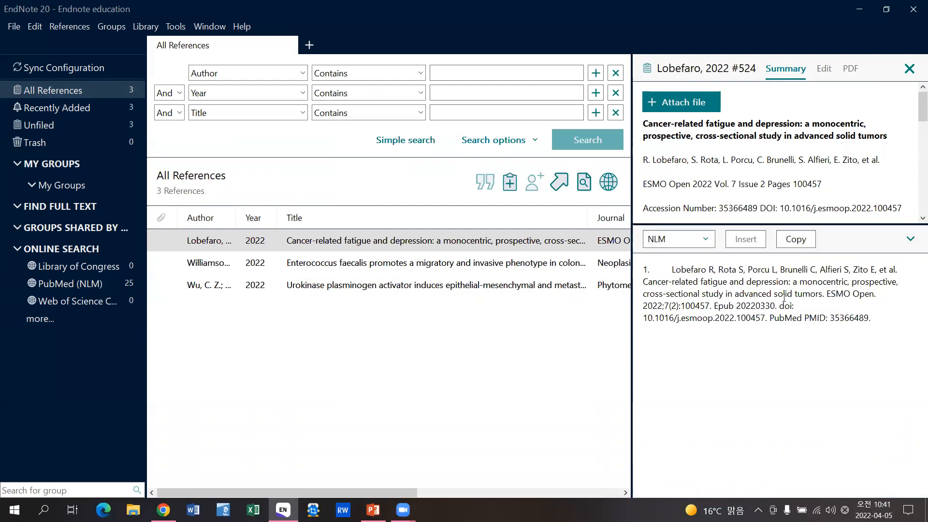
left_click(704, 239)
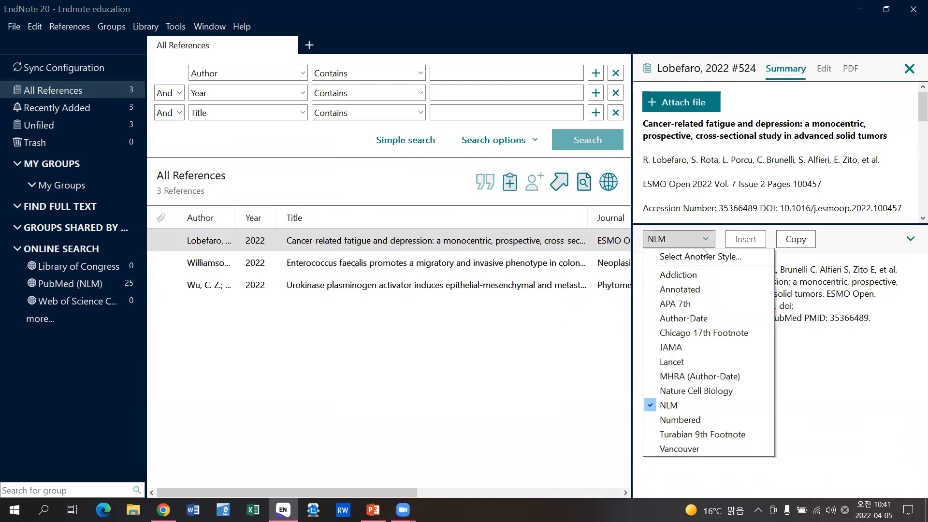
left_click(696, 305)
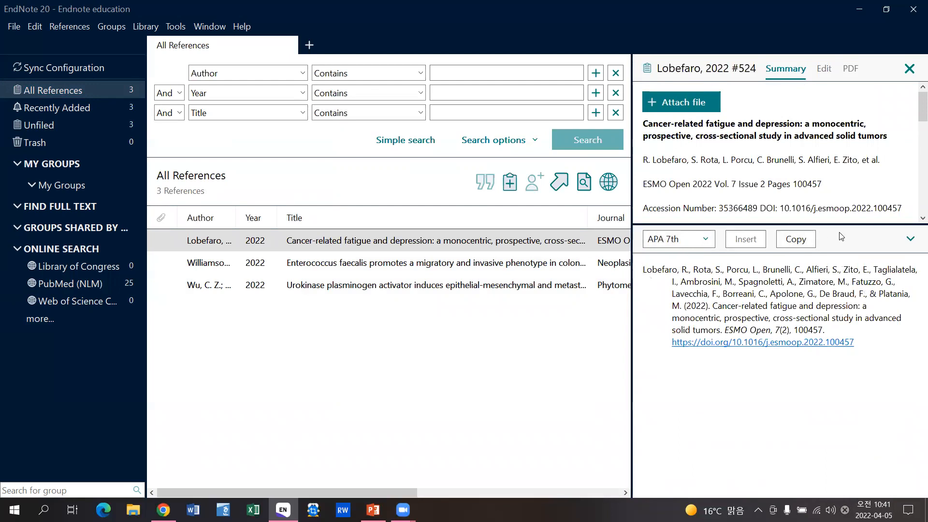
- Review the reference's editable fields, then close the details panel and deselect it
left_click(817, 72)
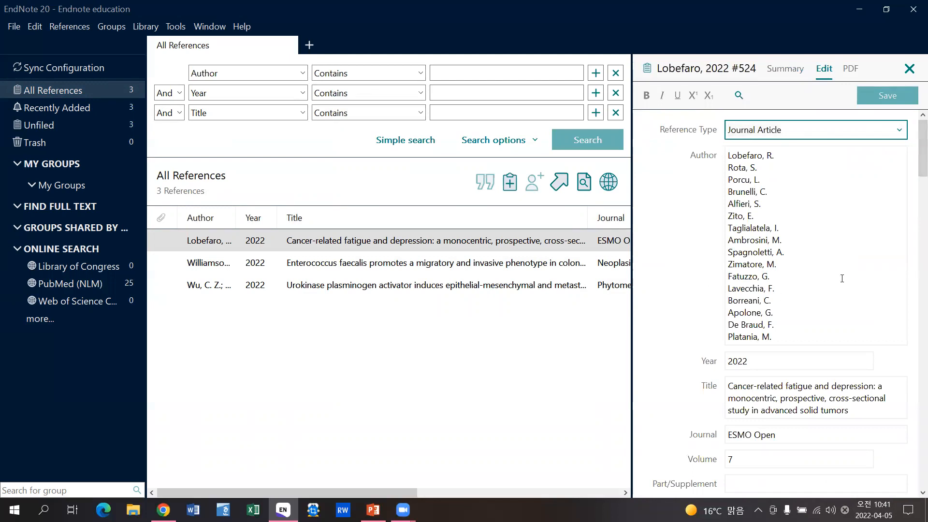
left_click_drag(914, 164, 914, 208)
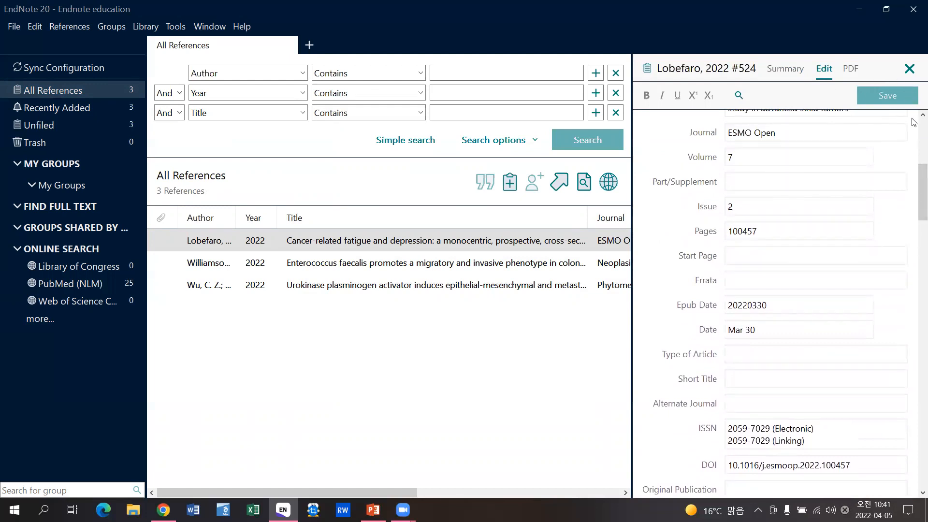
left_click(908, 68)
left_click(377, 364)
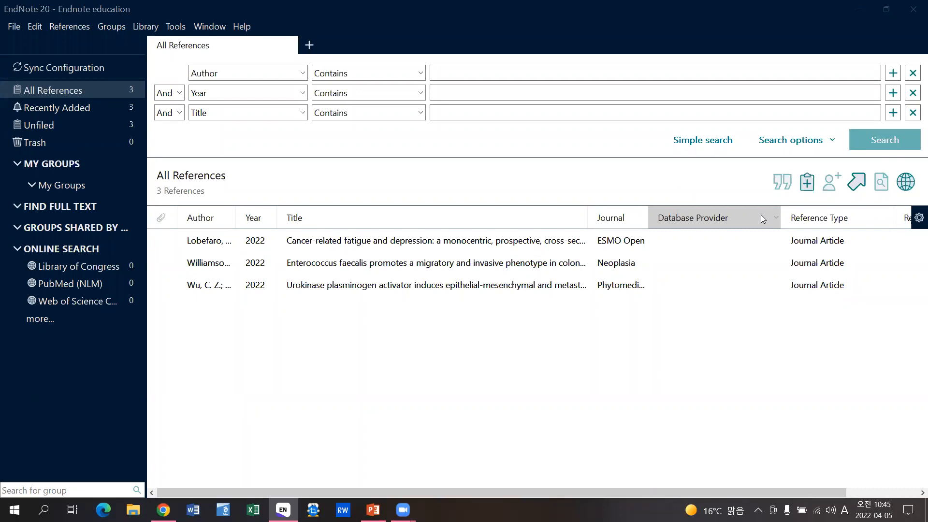
- Switch to the browser and log in to the library account with the user ID and password
left_click(861, 9)
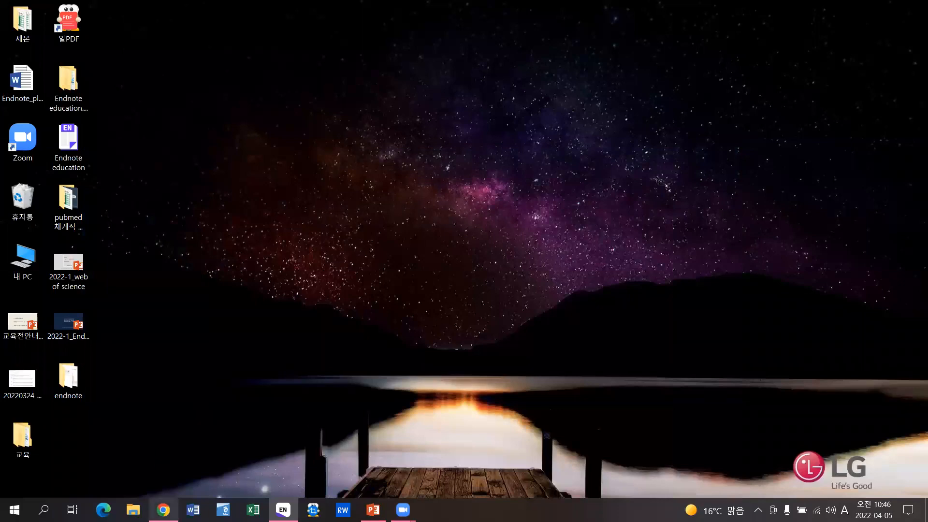
left_click(163, 509)
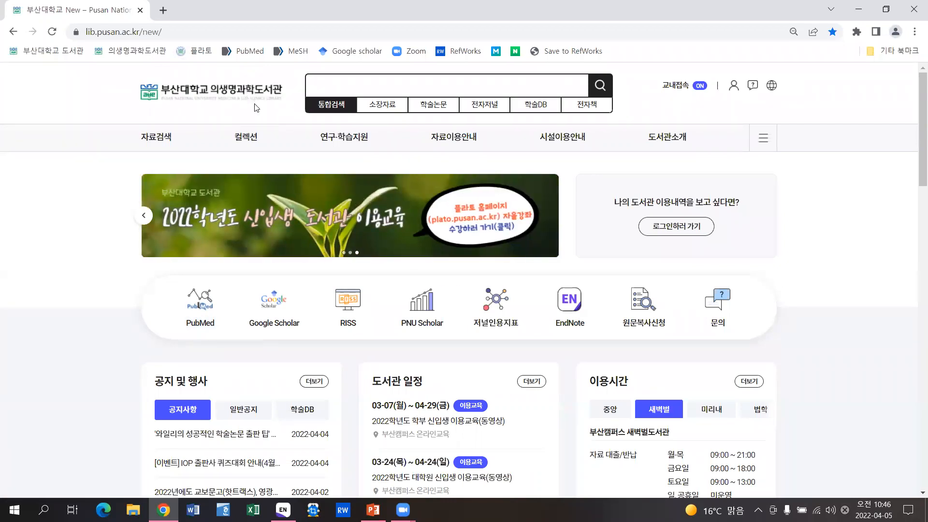
left_click(681, 231)
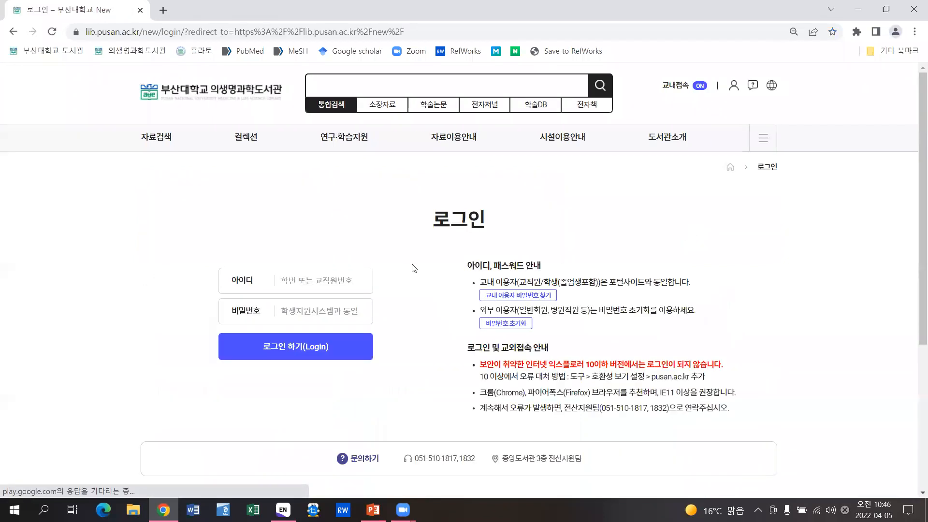
left_click(333, 280)
type("210838")
key("Tab")
type("•••••••••••")
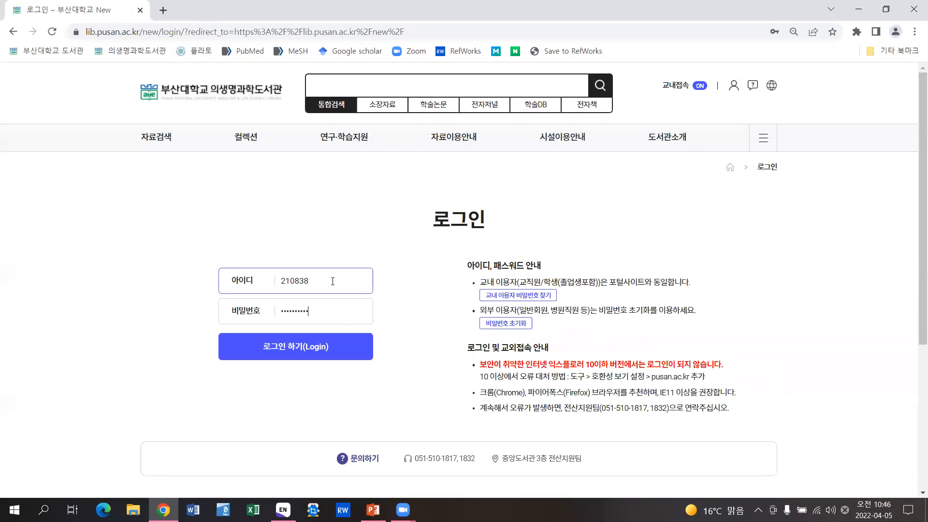
left_click(307, 347)
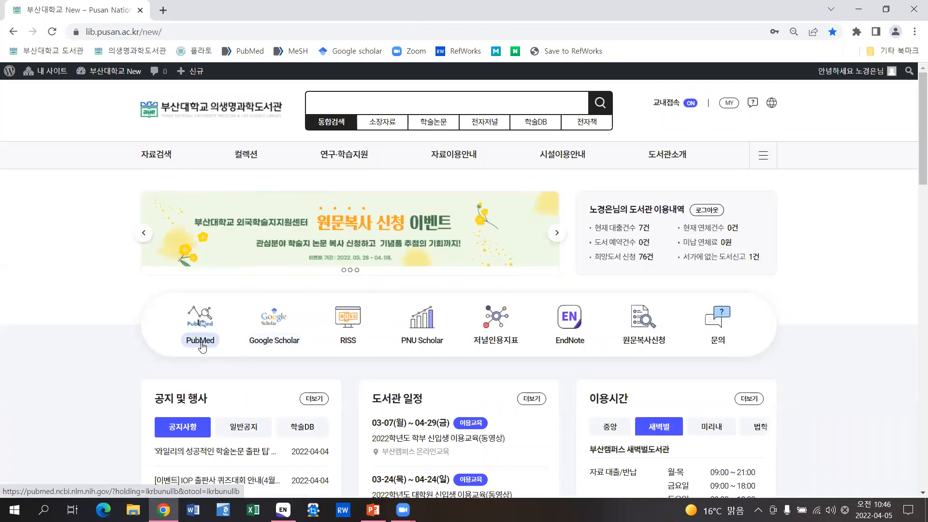
- Open PubMed through the library's link and search for 'cancer'
left_click(200, 341)
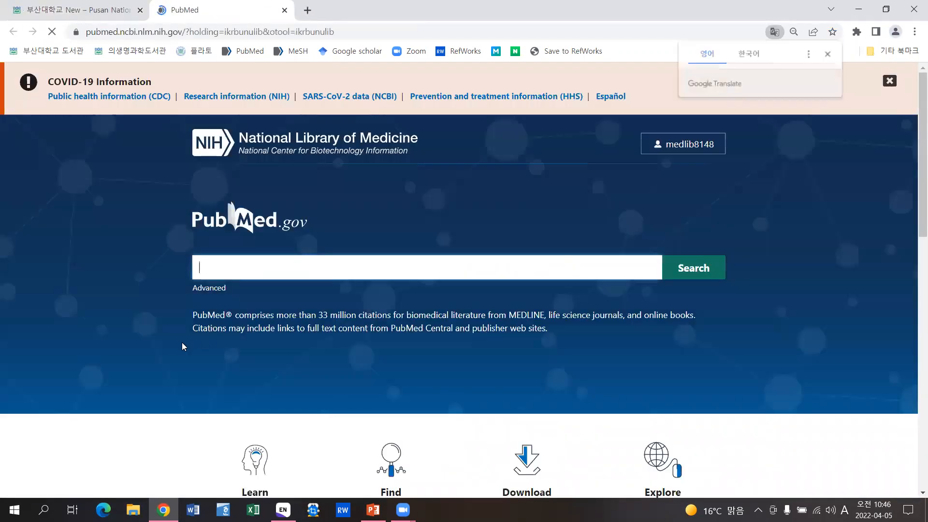
left_click(828, 54)
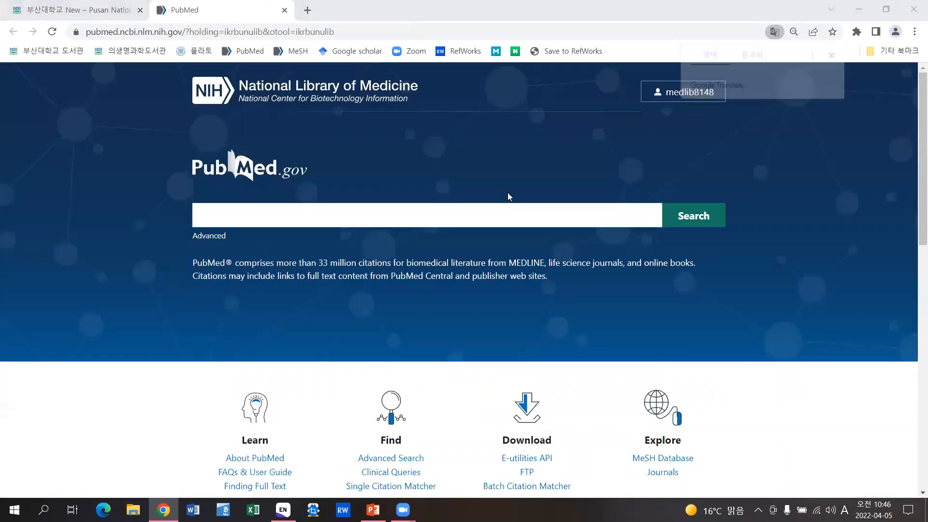
type("cancer")
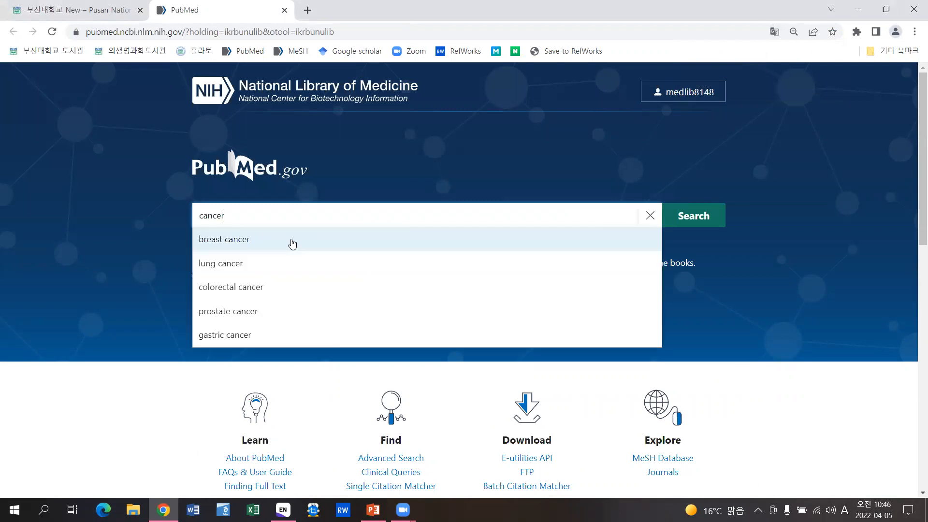
left_click(706, 218)
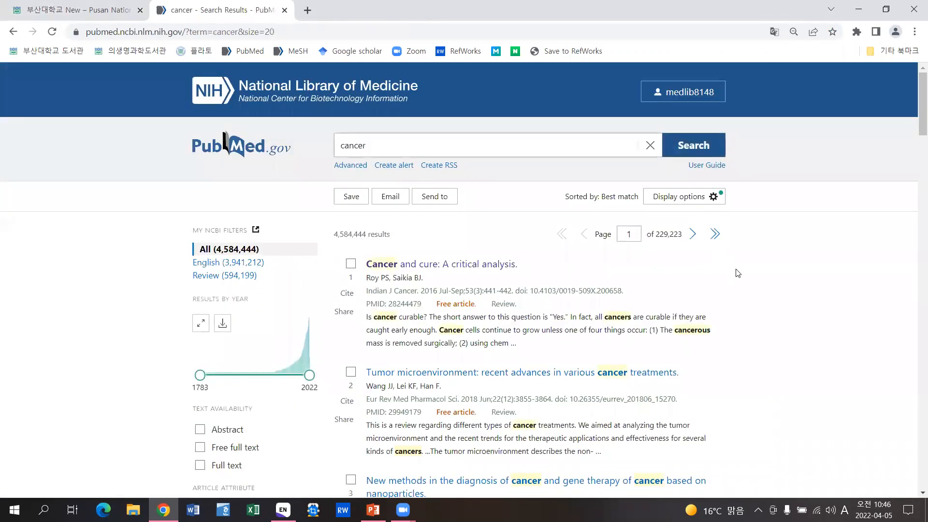
- Export the 20 results on the page to a citation-manager .nbib file and import it into EndNote
left_click(453, 202)
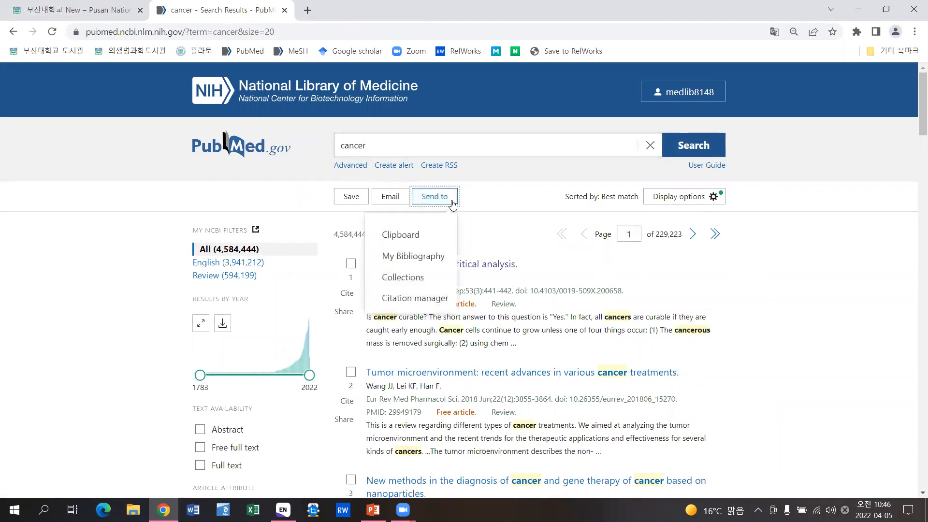
left_click(444, 302)
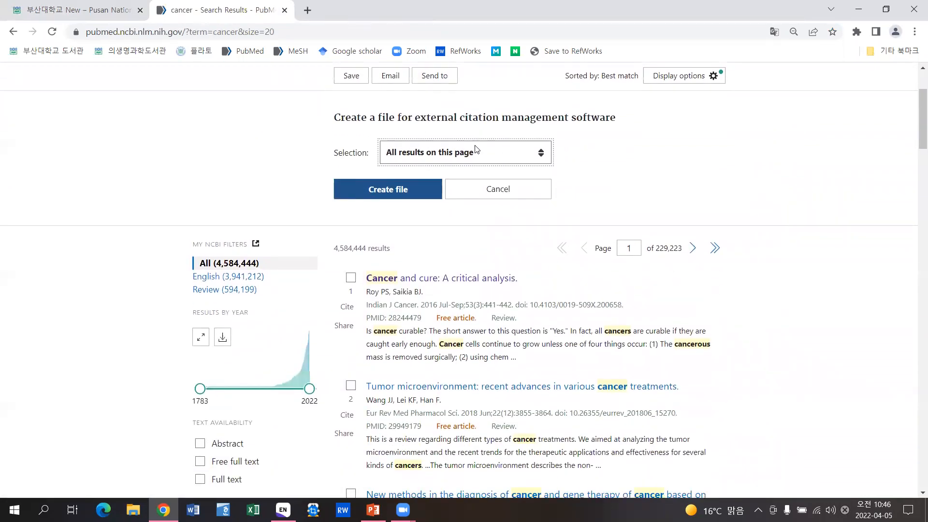
left_click(473, 154)
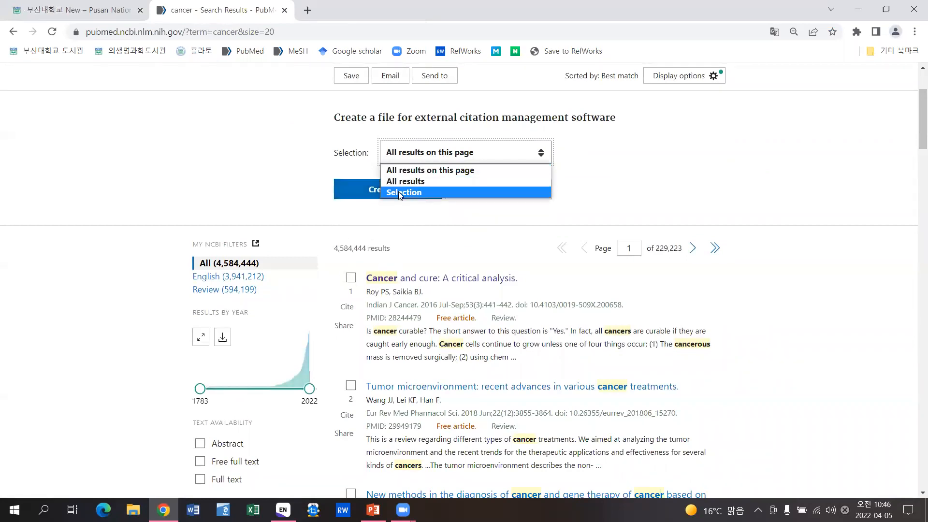
left_click(432, 170)
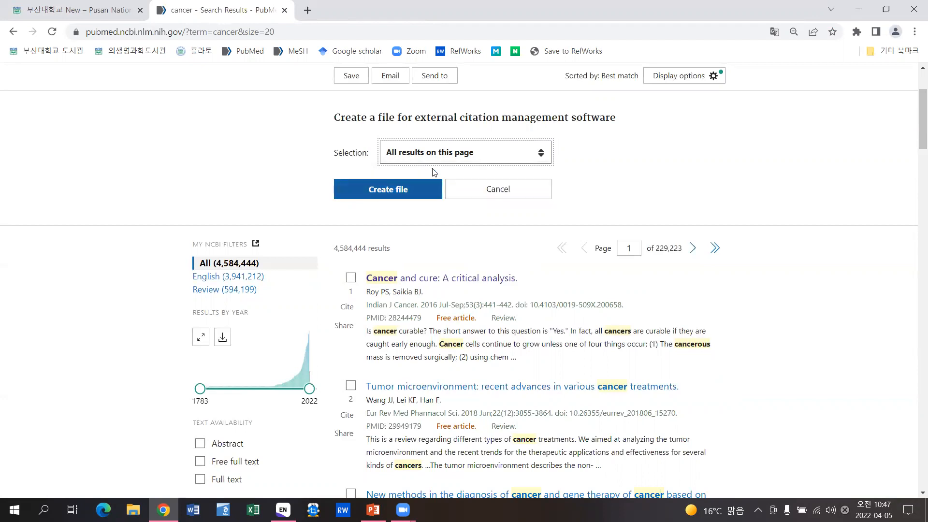
left_click(414, 190)
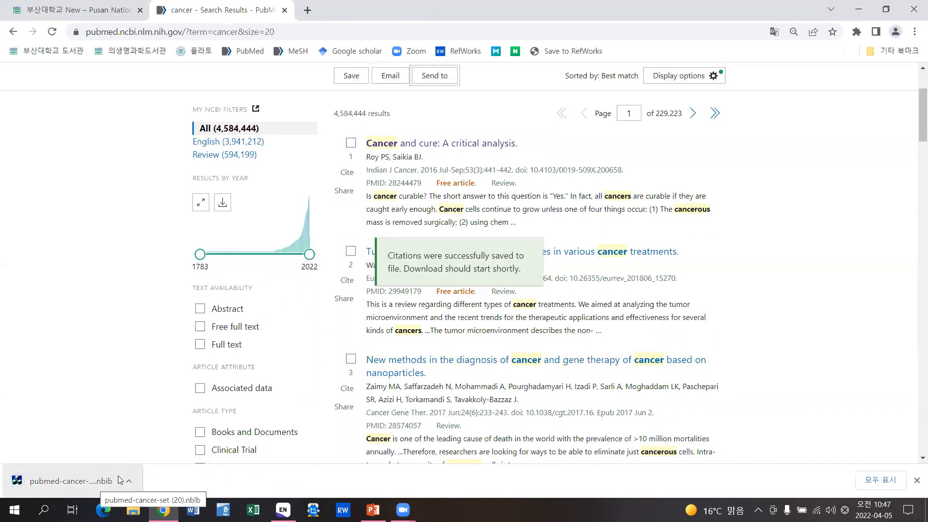
left_click(78, 488)
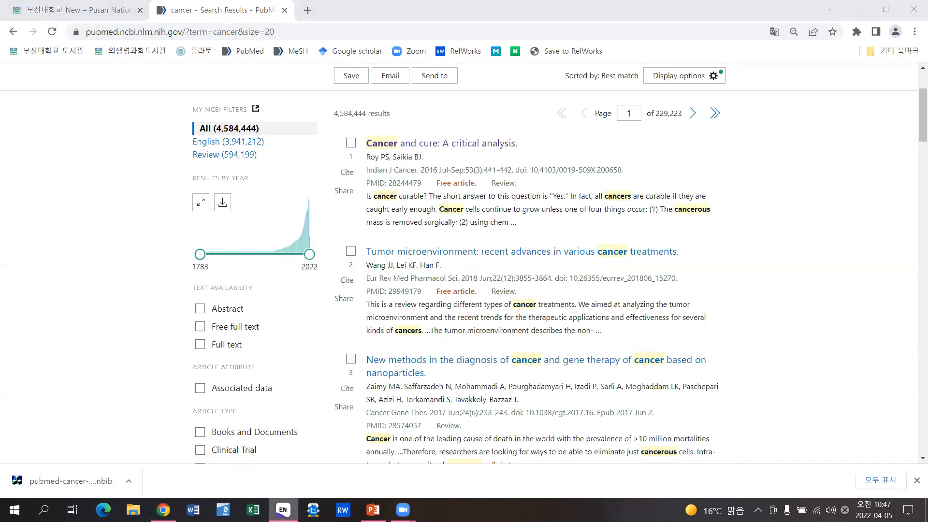
left_click(283, 510)
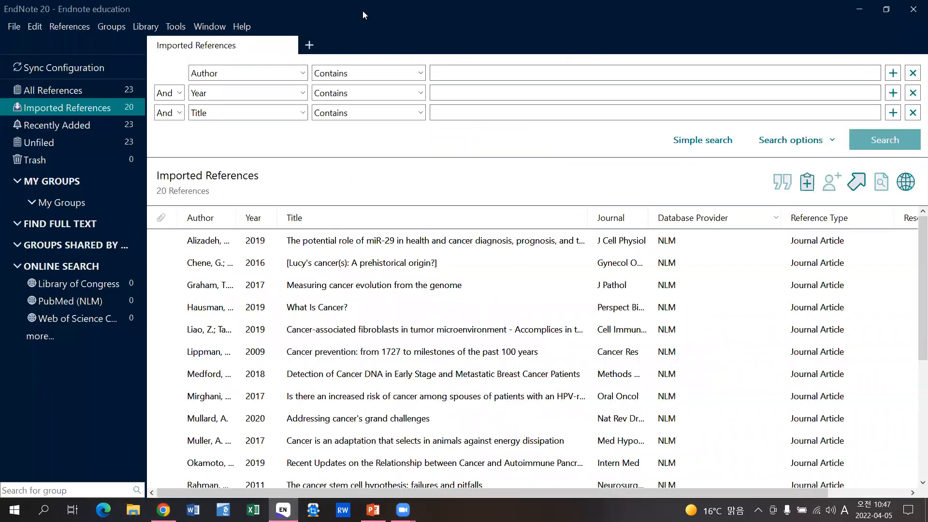
- Shrink the EndNote window over the browser and confirm PubMed shows 20 results per page
left_click_drag(407, 12, 483, 71)
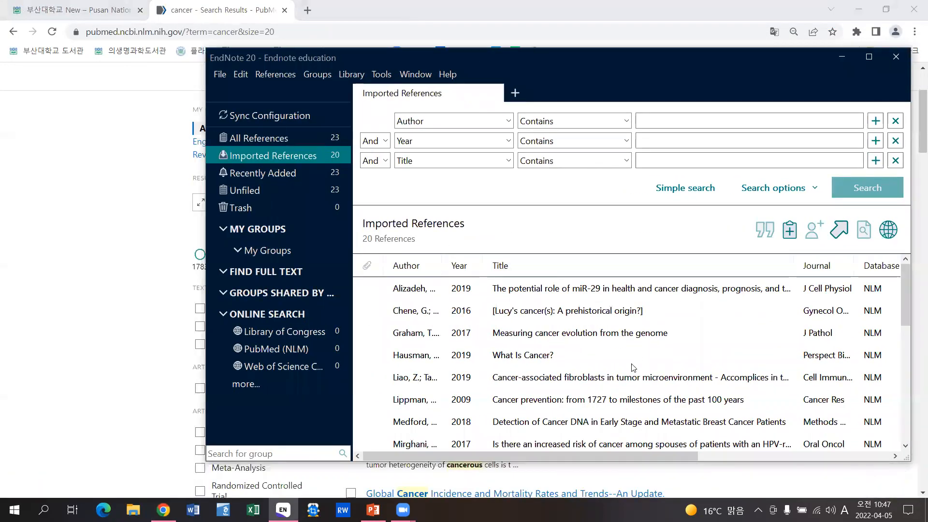
left_click(139, 243)
left_click(681, 77)
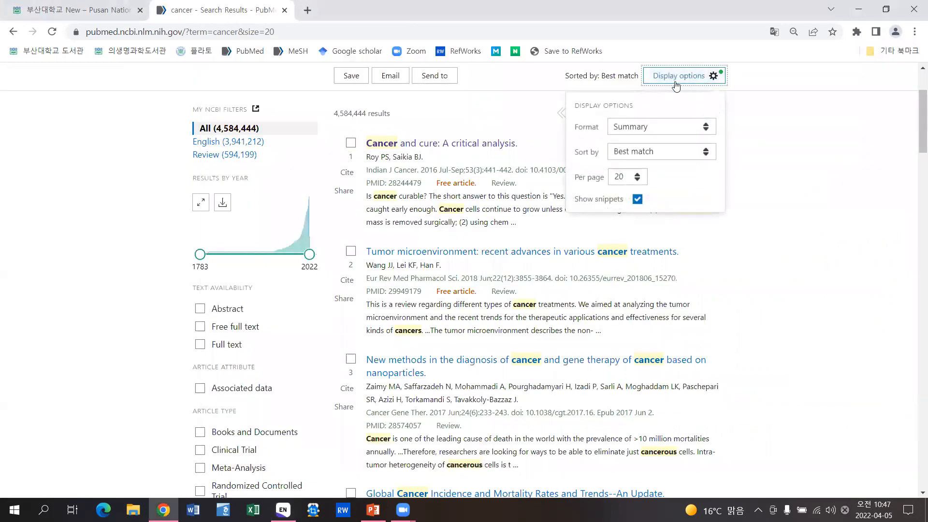
left_click(630, 177)
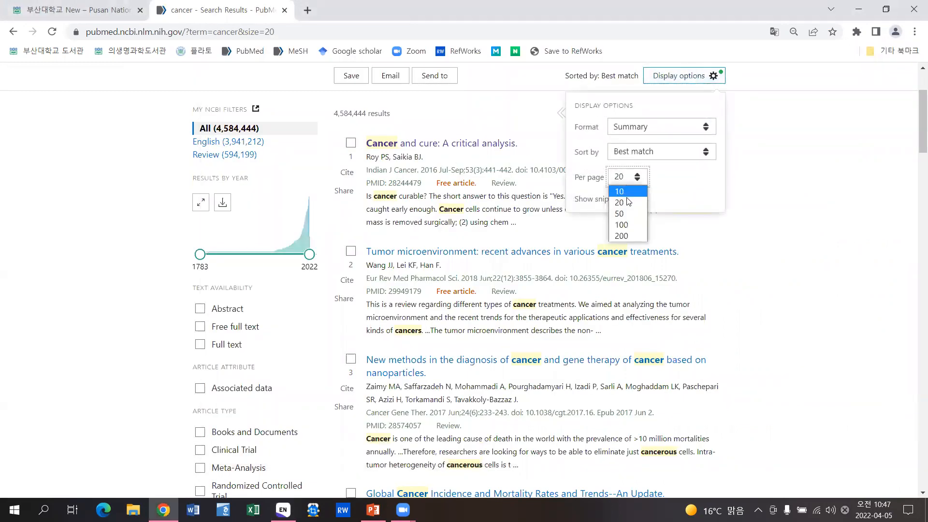
left_click(774, 205)
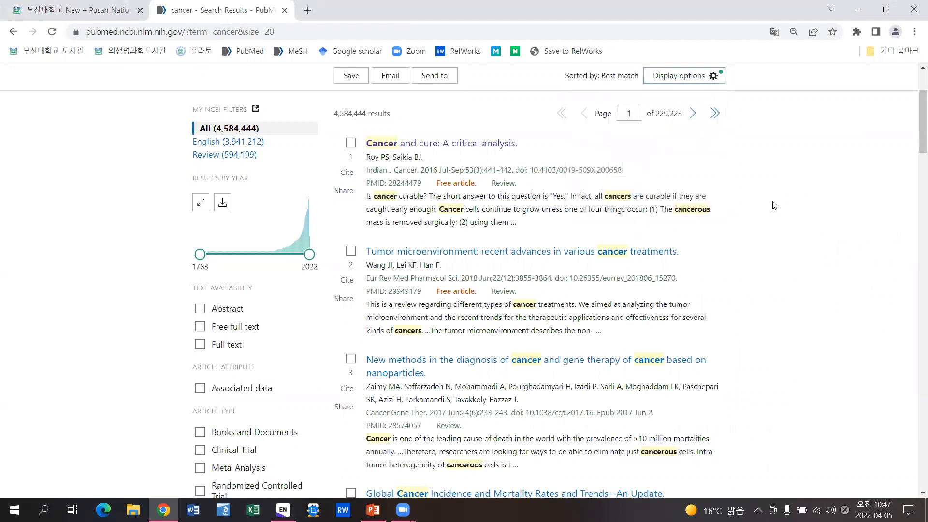
- Switch back to the university library homepage tab
left_click(283, 509)
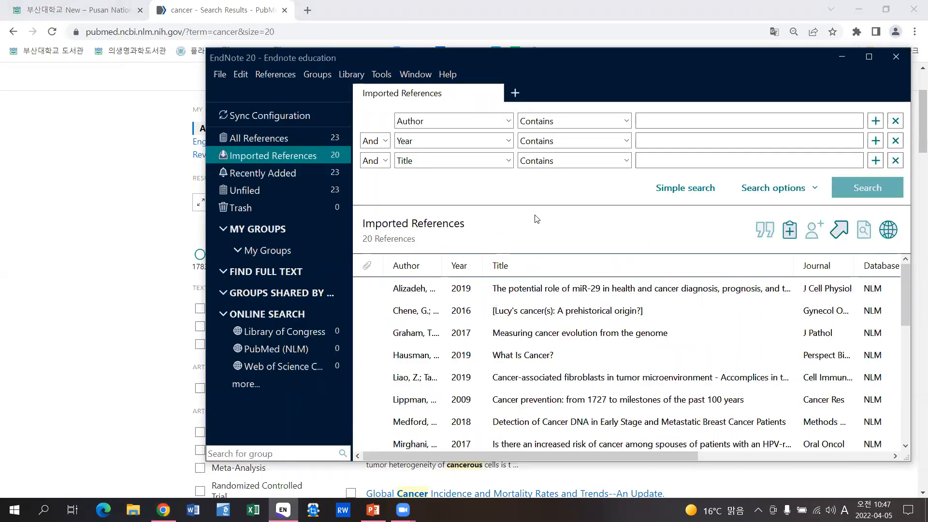
left_click(124, 209)
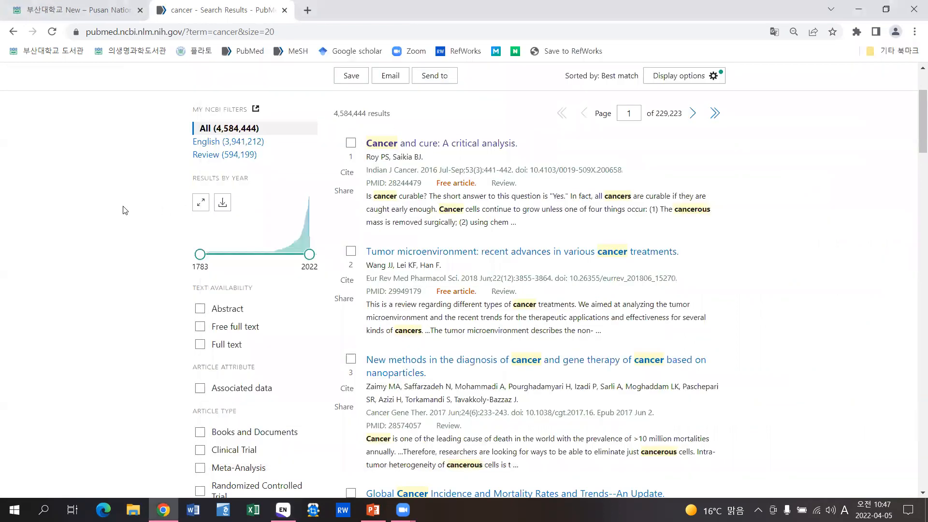
left_click(94, 9)
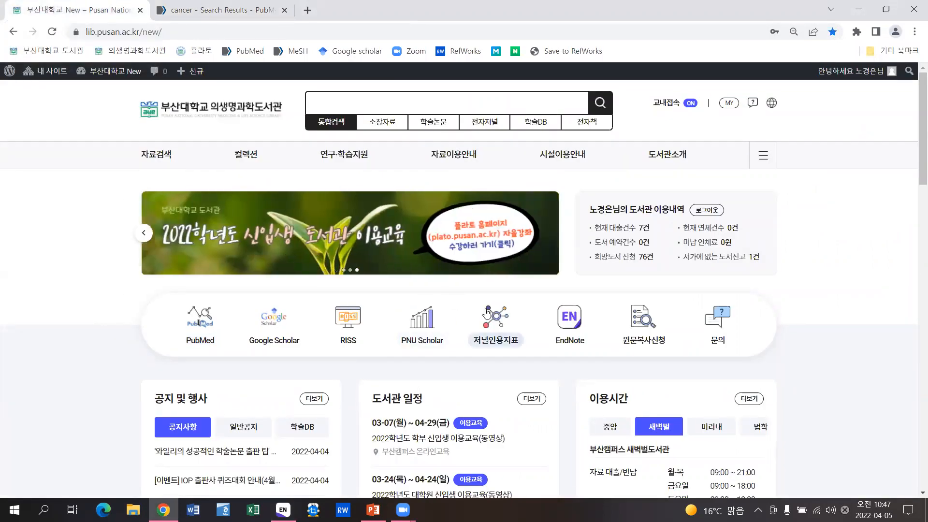
- Browse the journal citation index table and close the PubMed results tab
left_click(502, 324)
scroll(580, 321, "down", 5)
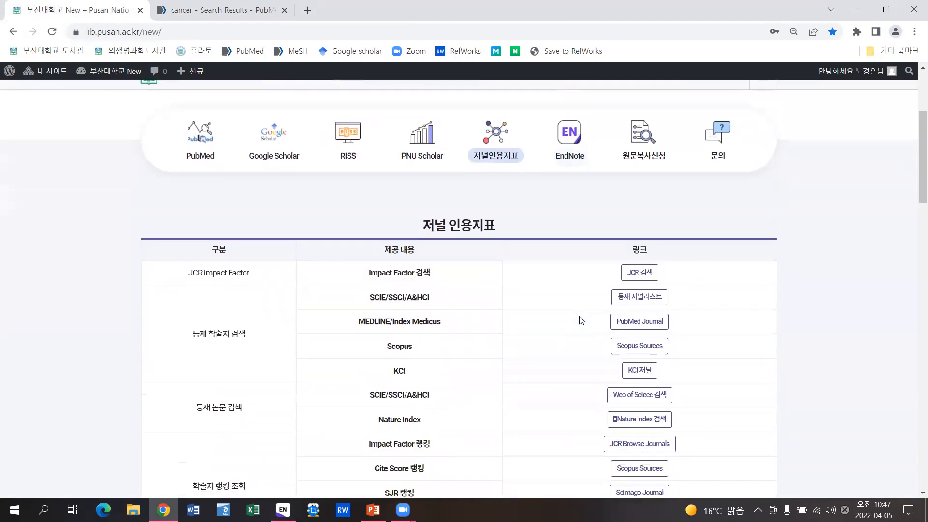
scroll(581, 321, "down", 1)
left_click_drag(182, 290, 245, 290)
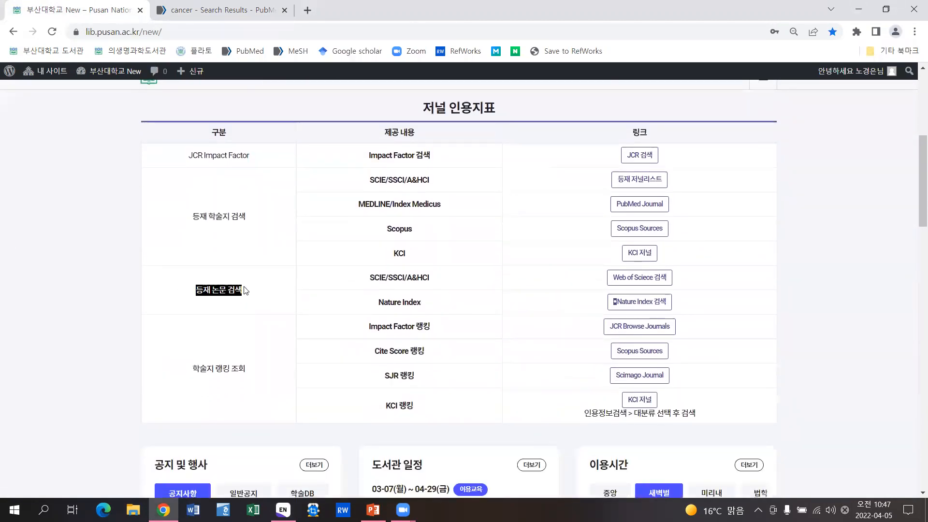
left_click(213, 300)
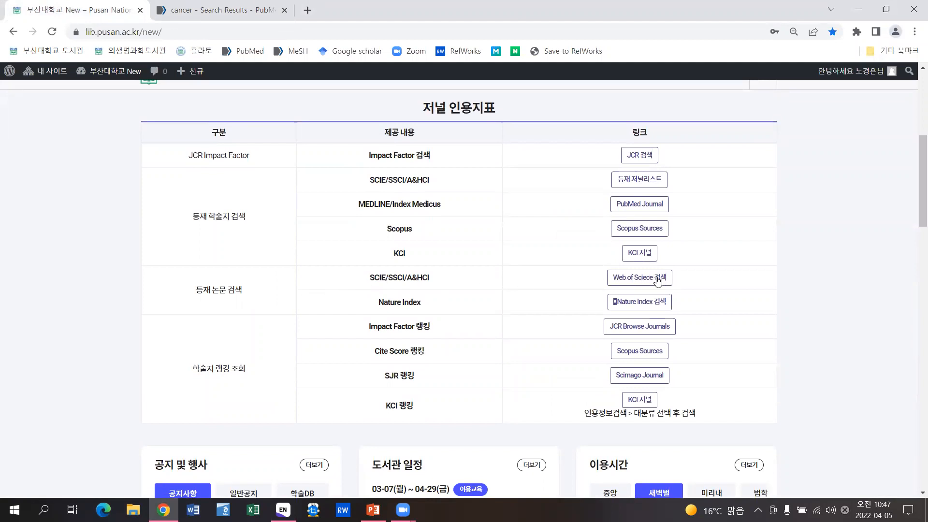
left_click(657, 285)
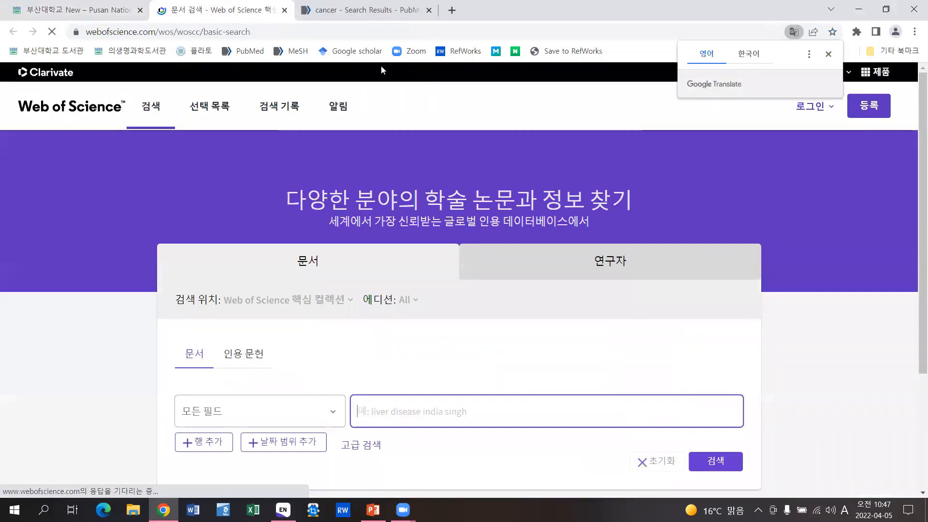
left_click(429, 10)
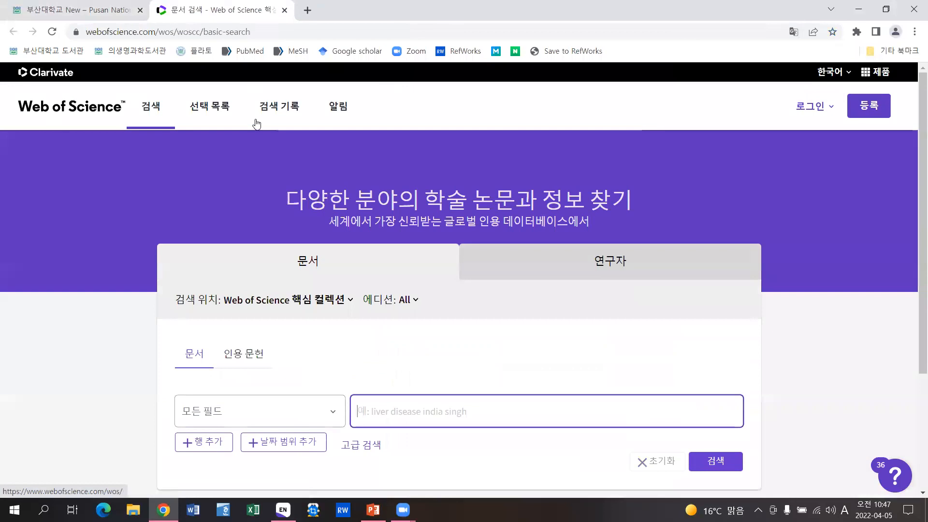
left_click(78, 10)
- Search the library's academic databases for 'web of science' and open it
scroll(576, 192, "up", 5)
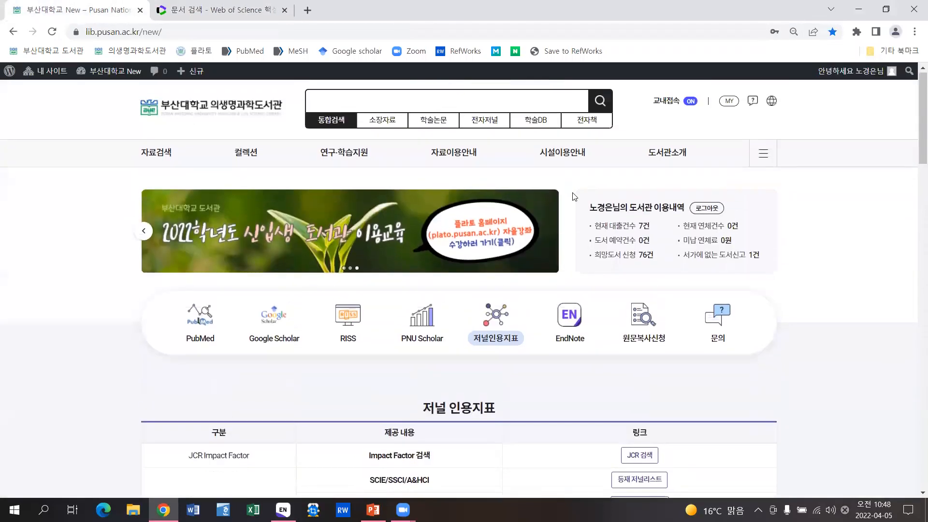
left_click(542, 122)
left_click(532, 100)
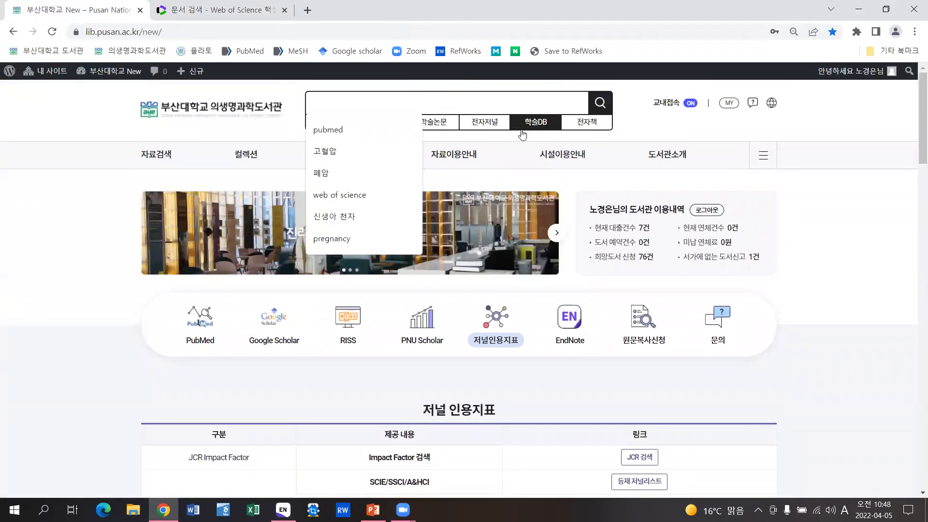
type("web of science")
key("Return")
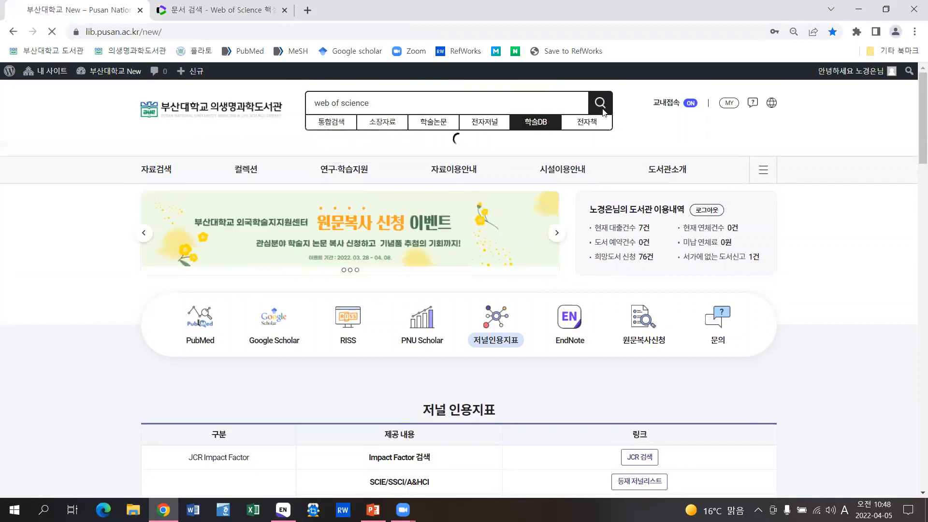
scroll(179, 290, "down", 5)
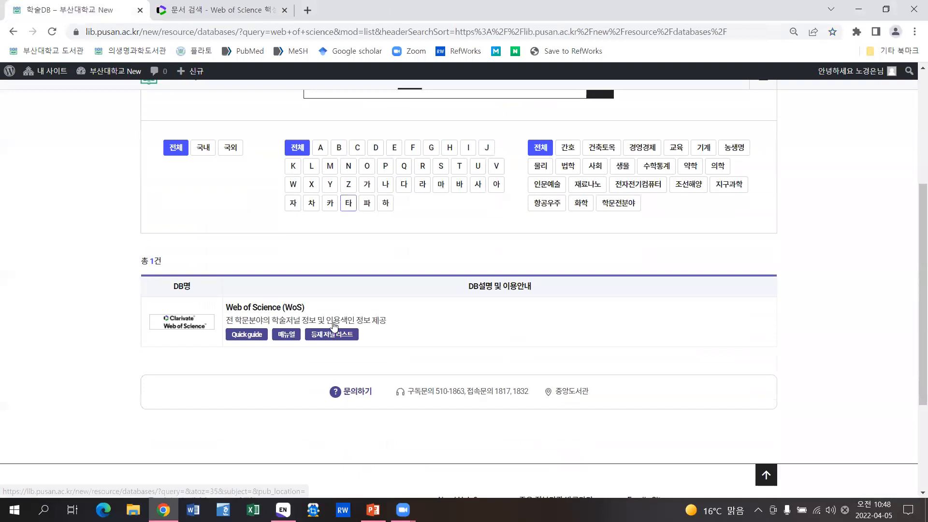
left_click(178, 303)
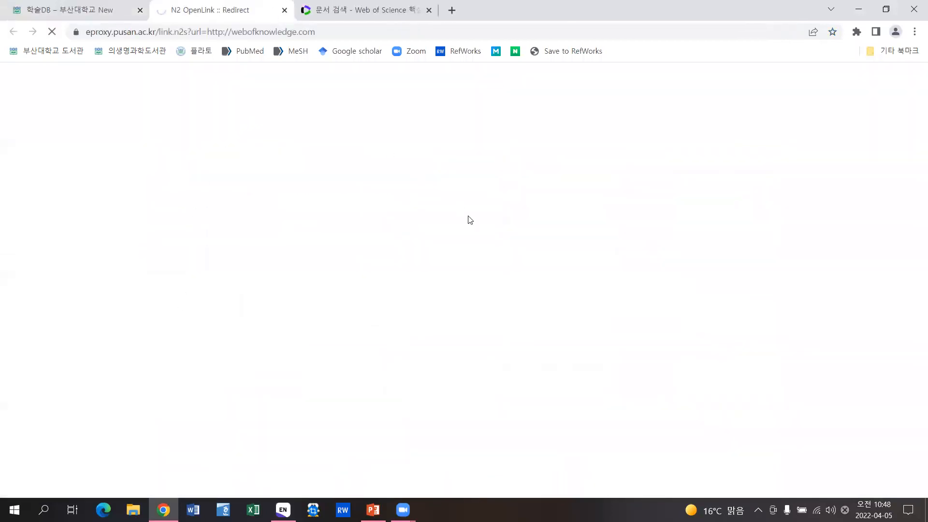
- Search Web of Science for 'cancer' and open the export options for the results
left_click(413, 292)
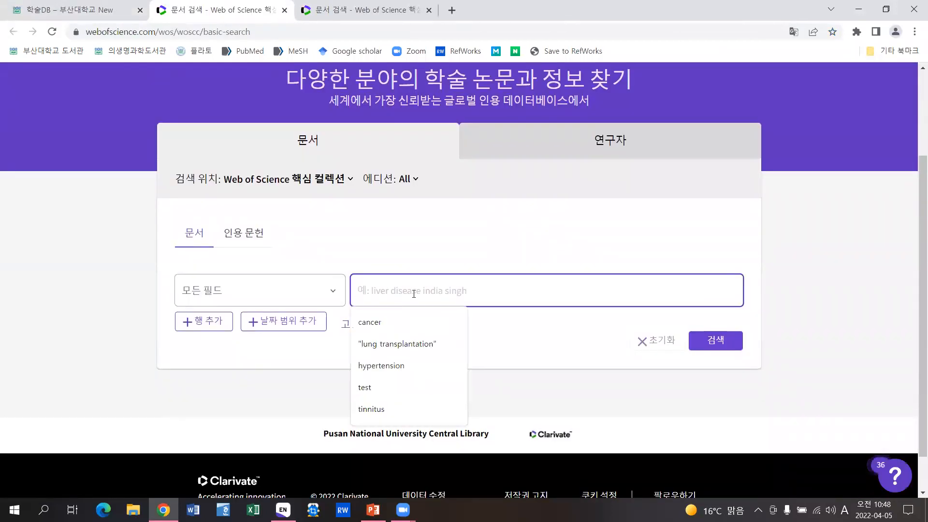
type("cancer")
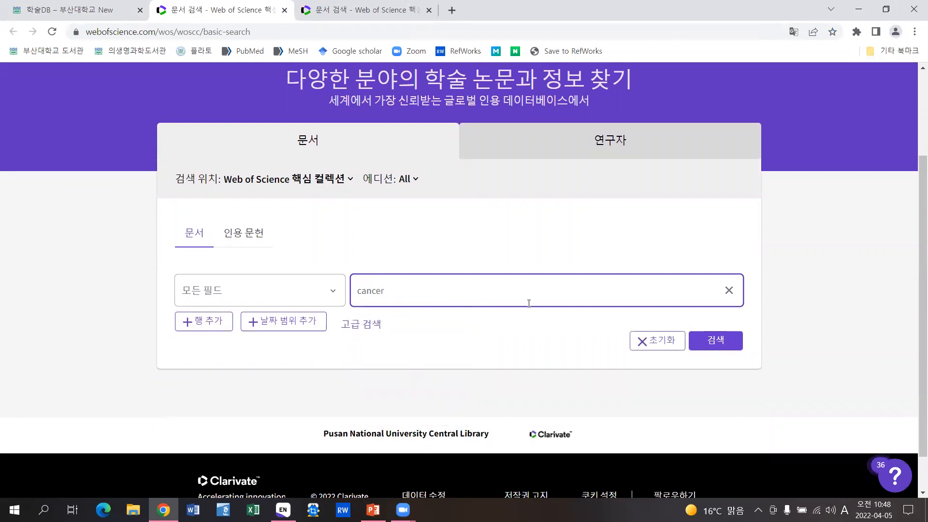
left_click(709, 344)
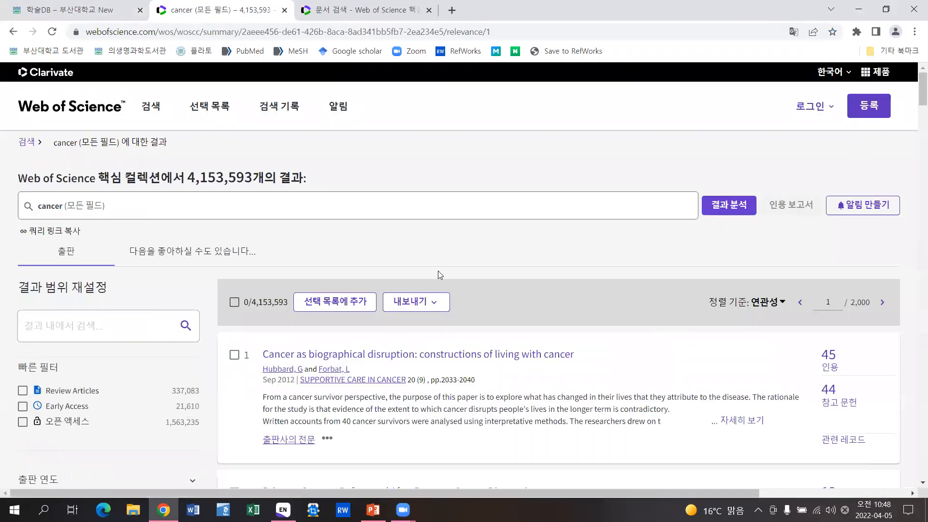
left_click(428, 9)
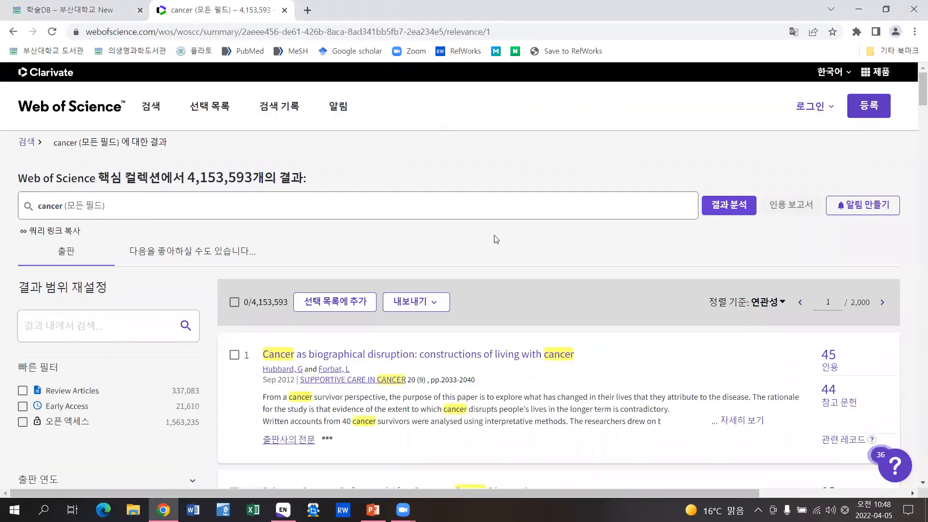
scroll(535, 270, "down", 1)
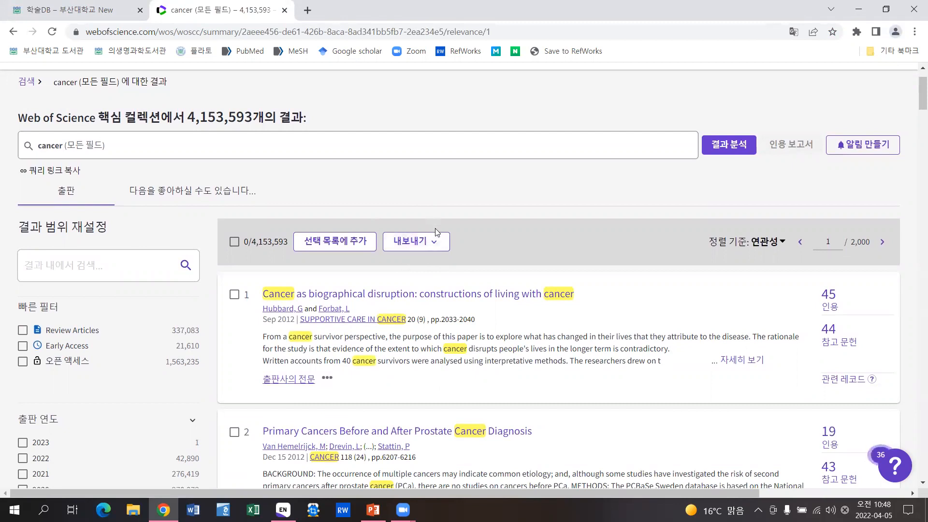
scroll(435, 244, "down", 1)
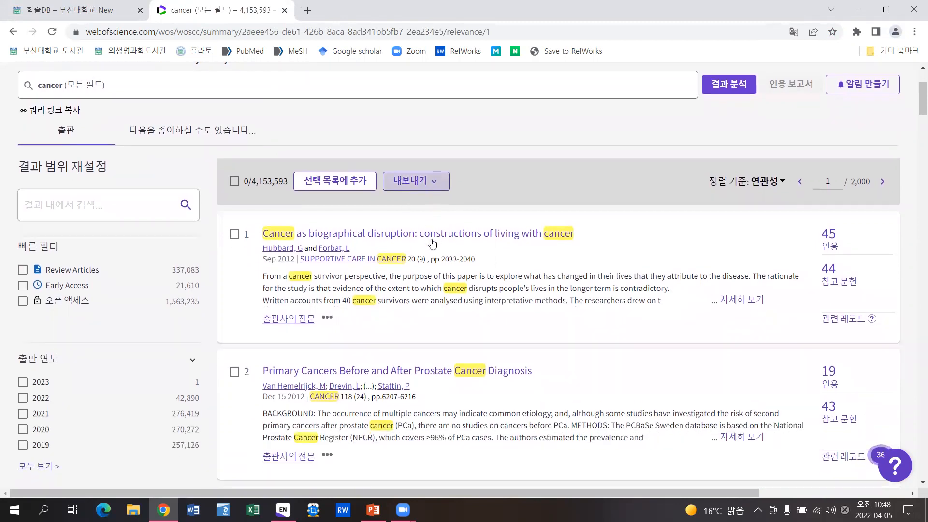
left_click(418, 181)
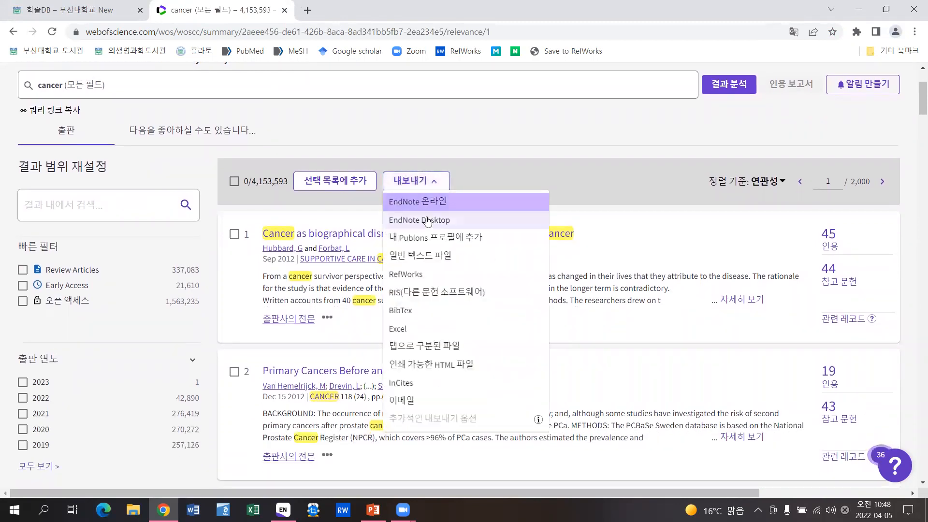
- Export Web of Science records 1–20 in EndNote Desktop format
left_click(474, 218)
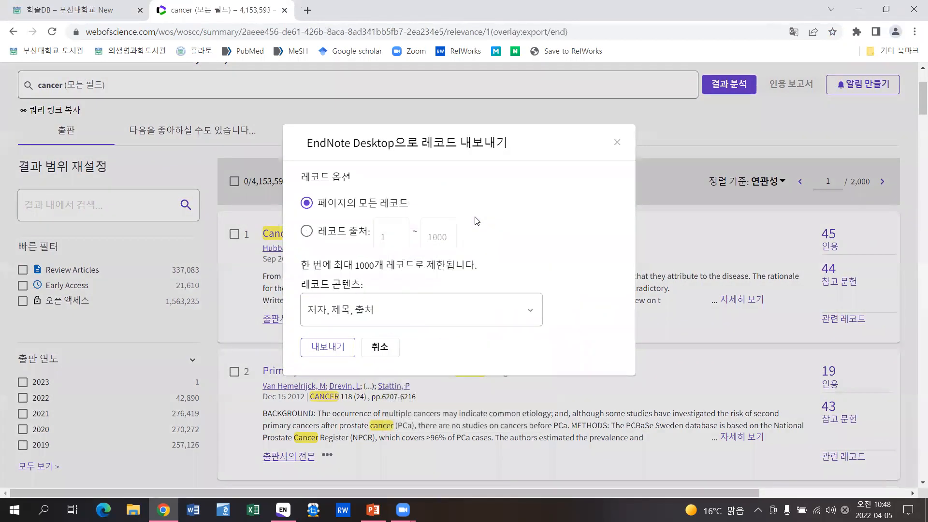
left_click(307, 231)
double_click(435, 234)
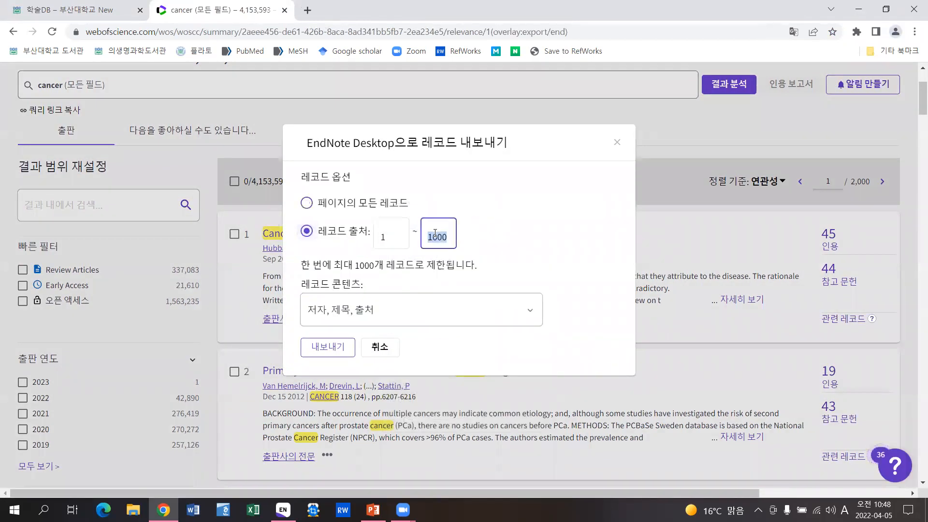
type("20")
left_click(322, 348)
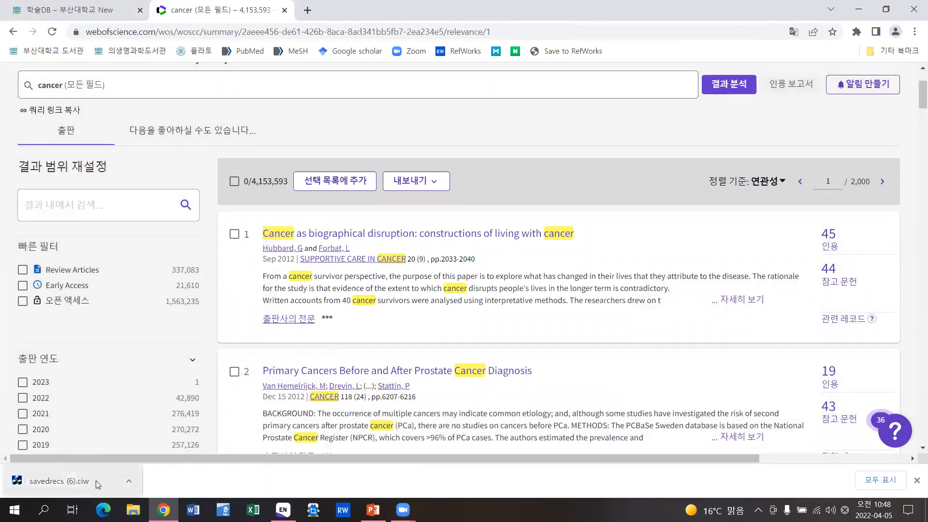
- Import savedrecs (6).ciw into EndNote and view all 43 references
left_click(83, 481)
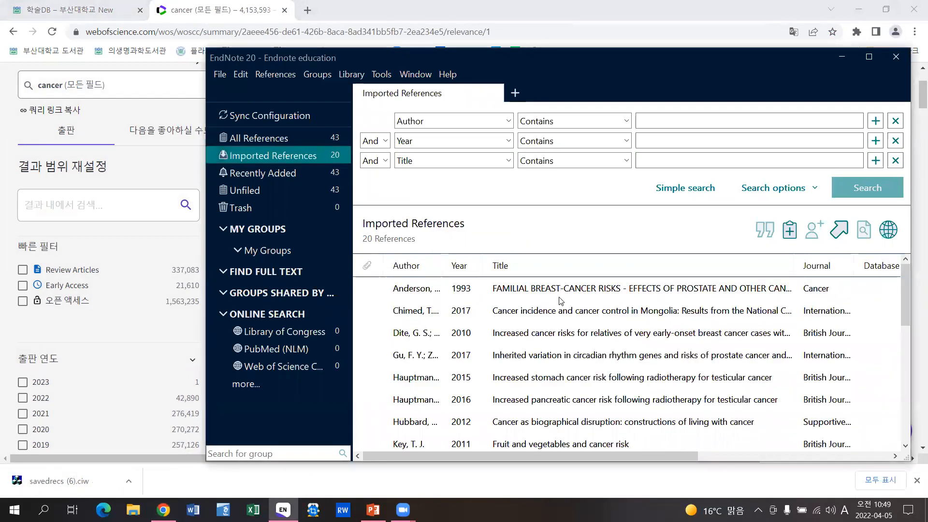
left_click(323, 140)
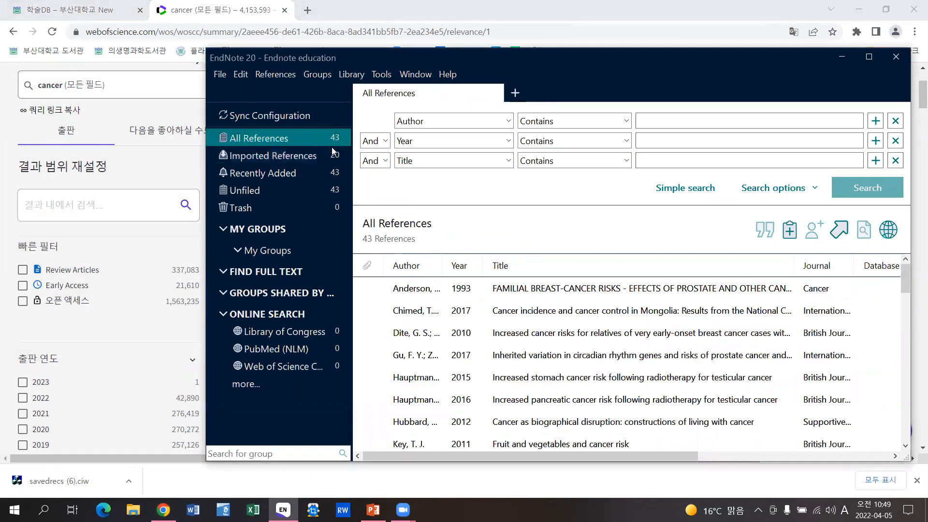
left_click(240, 6)
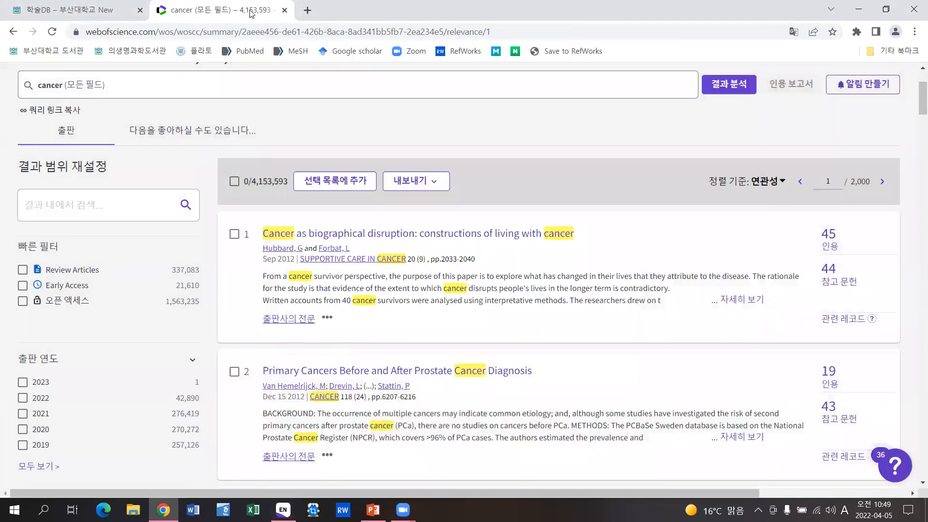
- Export Web of Science records 1–20 as an RIS file
left_click(432, 183)
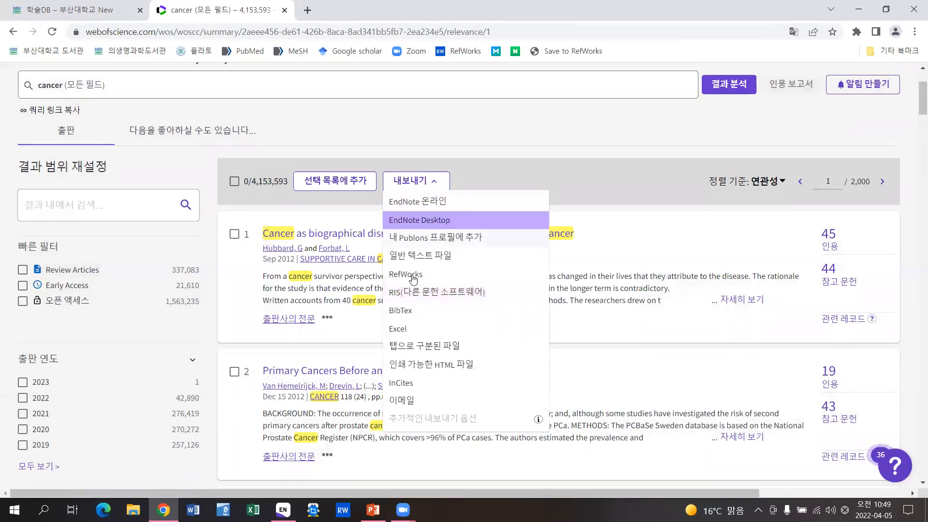
left_click(420, 292)
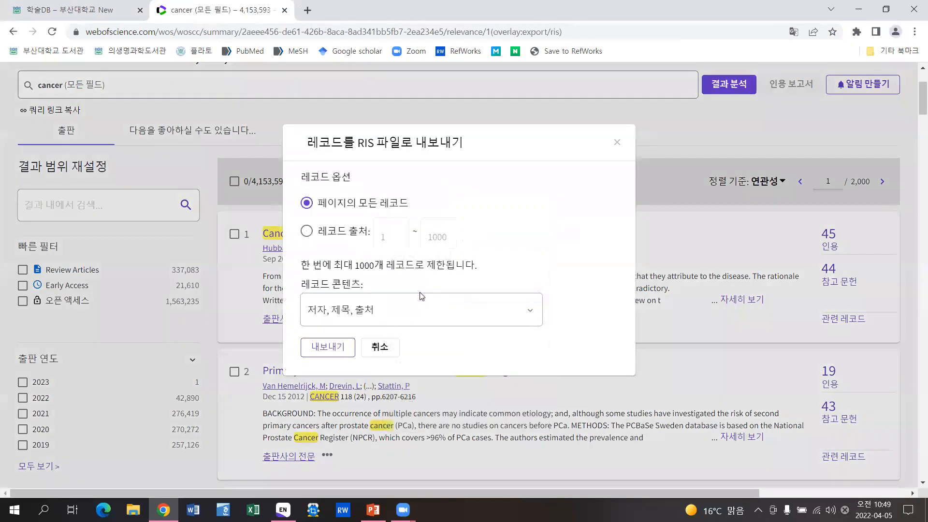
left_click(306, 231)
left_click(431, 237)
double_click(430, 237)
type("20")
left_click(328, 347)
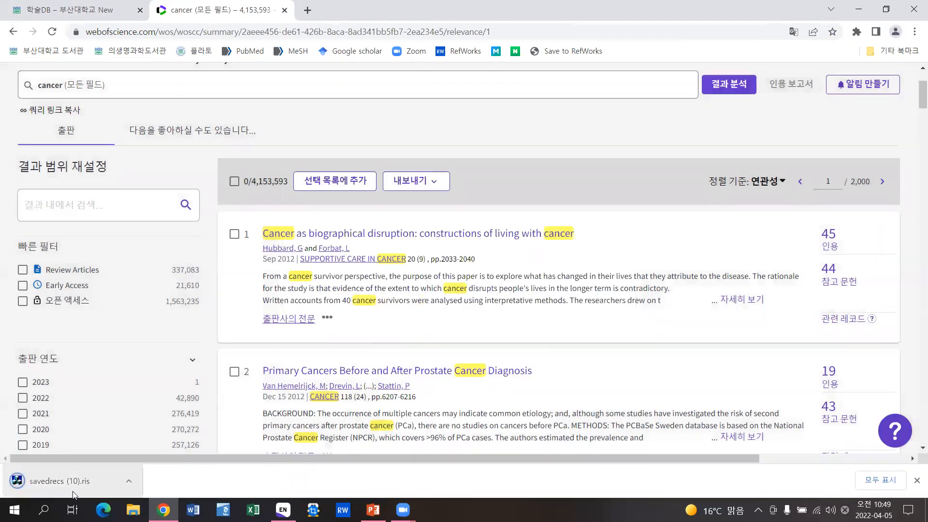
- Import savedrecs (10).ris into EndNote, check all 63 references, then minimize EndNote
left_click(96, 482)
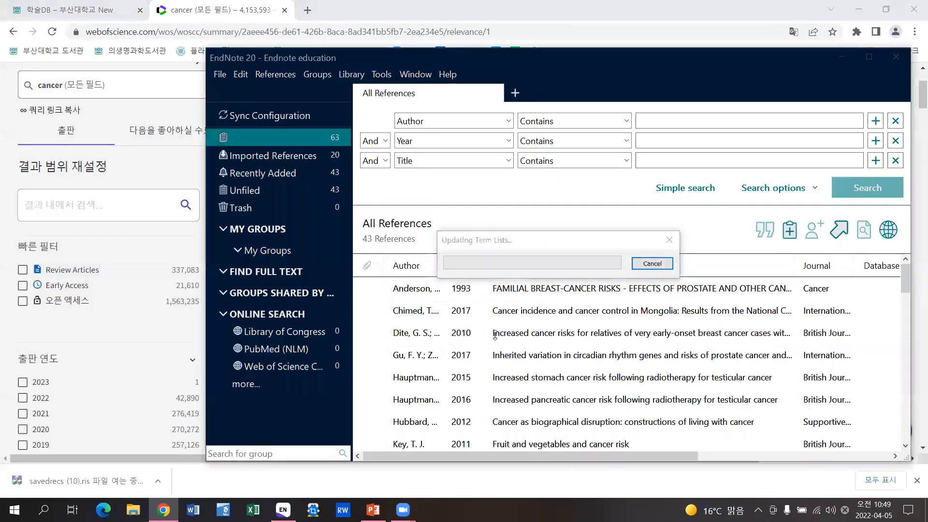
left_click(338, 137)
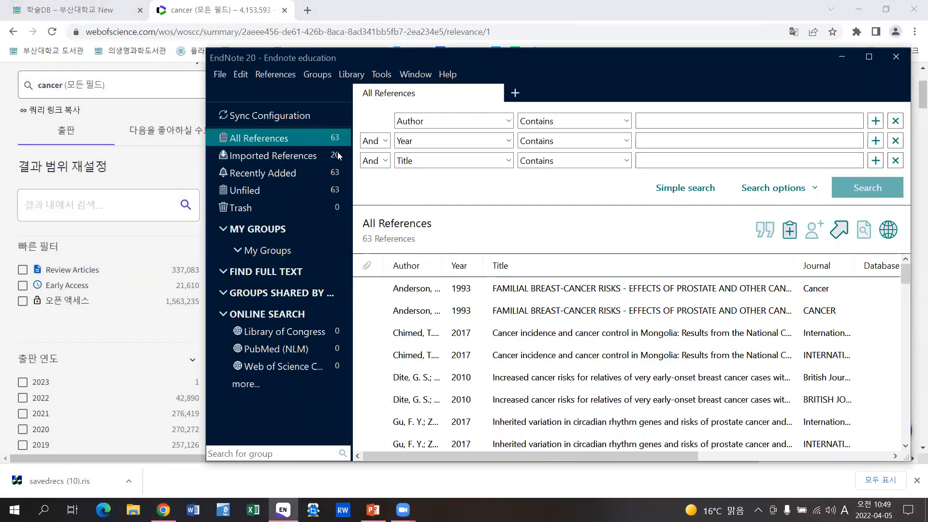
left_click(843, 56)
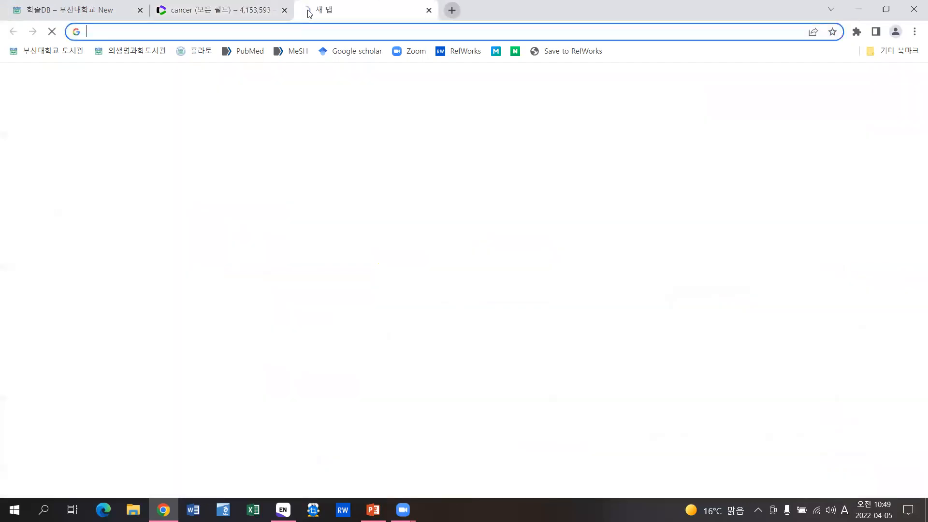
- In a new tab, web-search 'google scholar' and go to the Google Scholar home page
left_click(305, 10)
type("google sch")
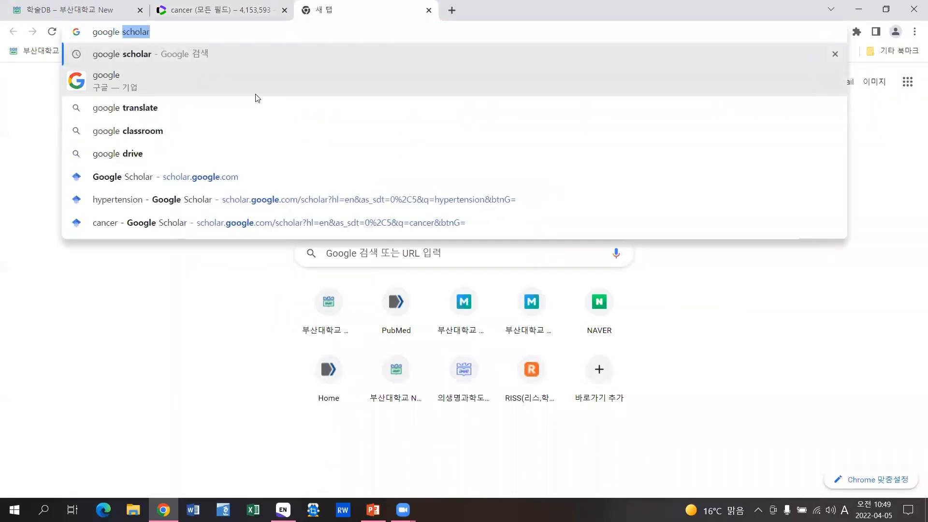
type("olar")
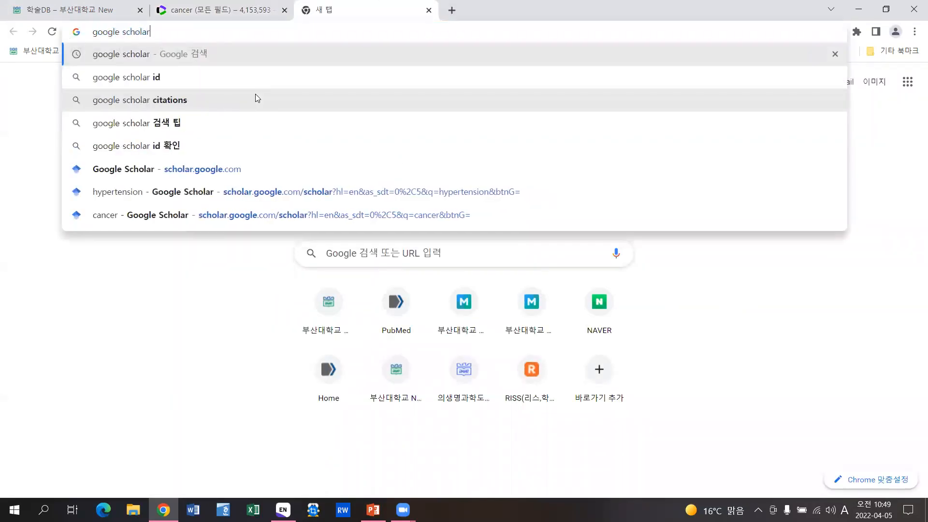
key("Return")
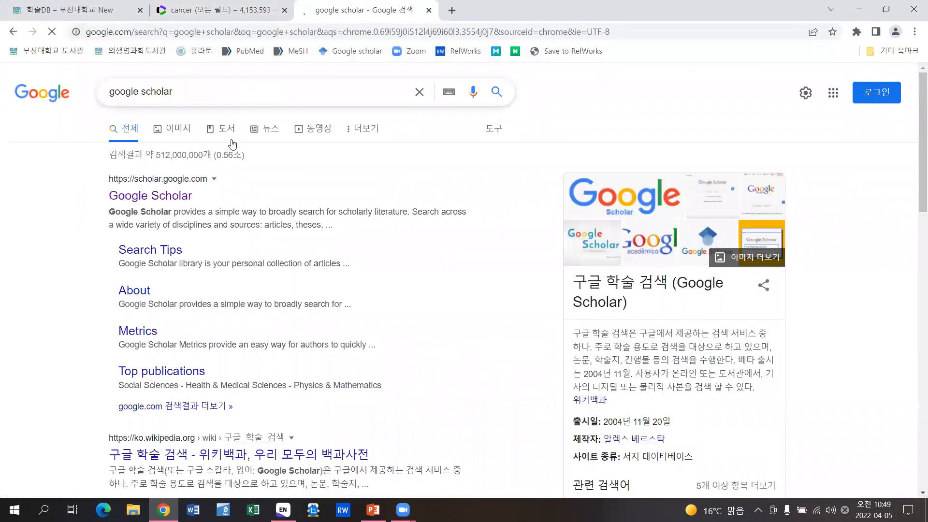
left_click(173, 197)
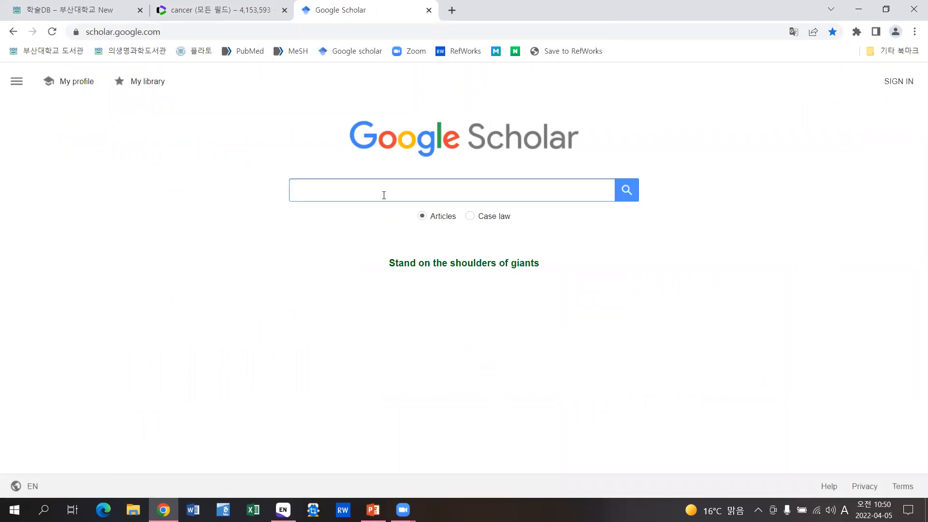
- Search Google Scholar for 'hypertension' and scroll through the first results
type("hypertension")
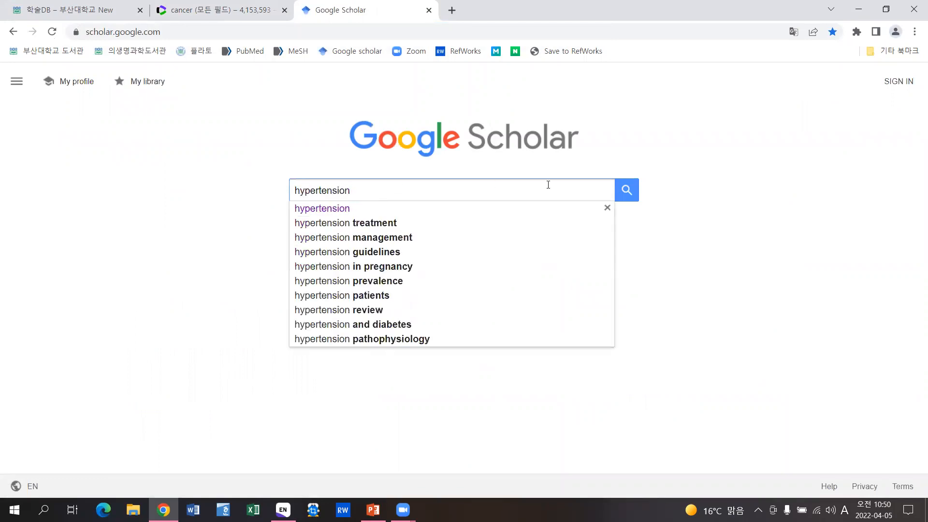
left_click(632, 188)
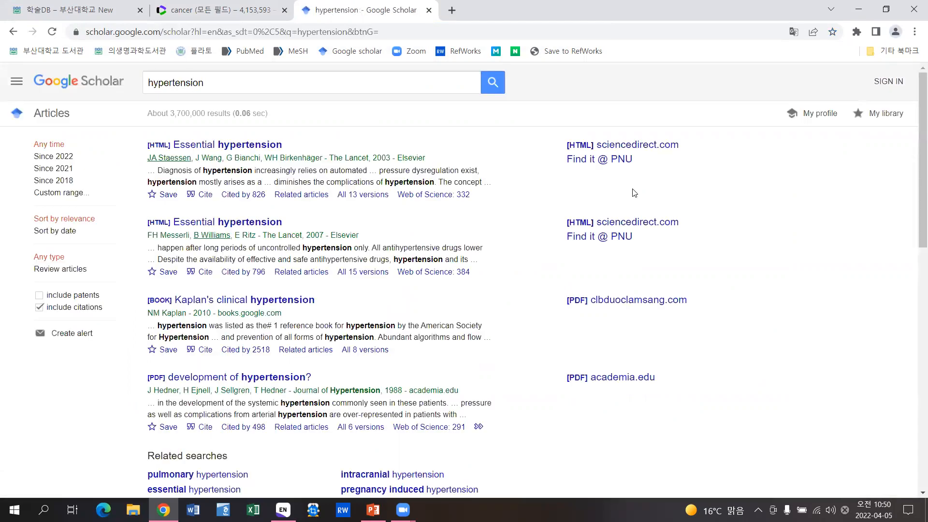
scroll(502, 275, "down", 10)
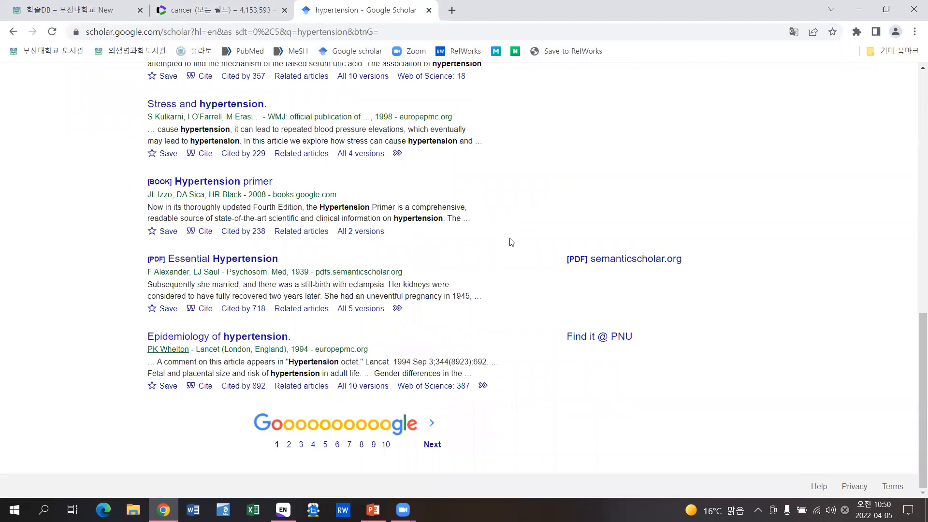
- Send the 1939 'Essential Hypertension' citation from Google Scholar into EndNote as an .enw file
left_click(205, 309)
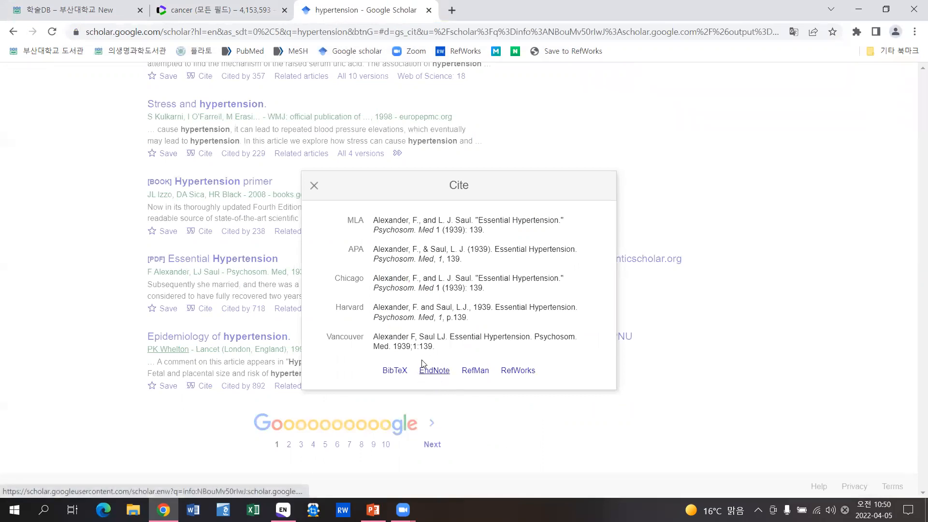
left_click(435, 374)
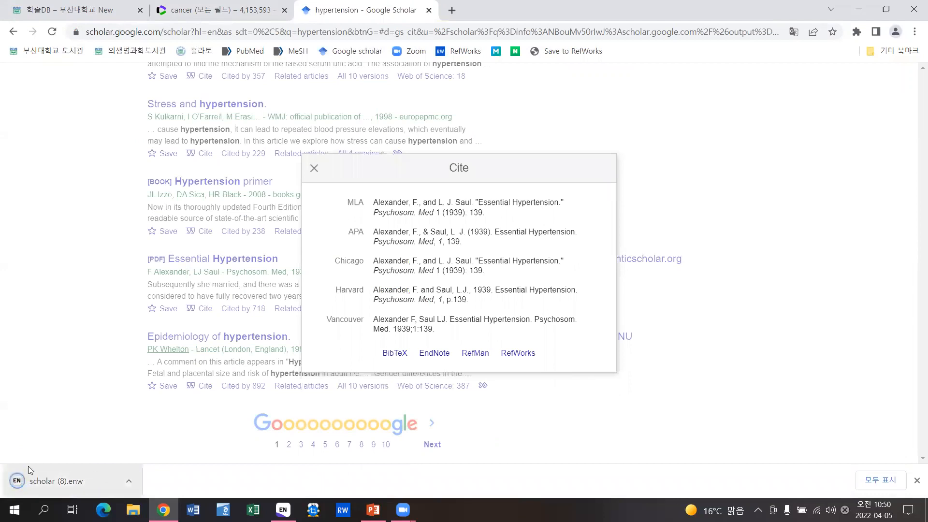
left_click(85, 486)
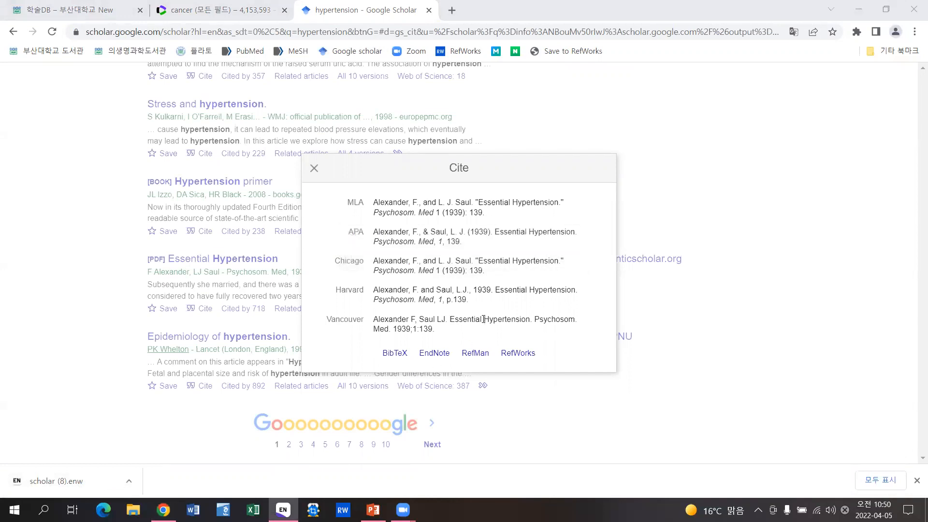
left_click(283, 509)
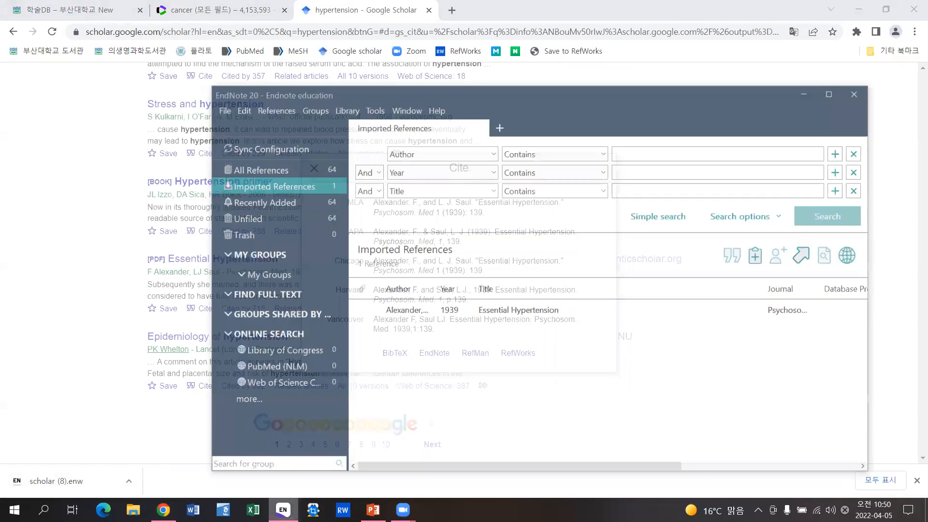
left_click(65, 327)
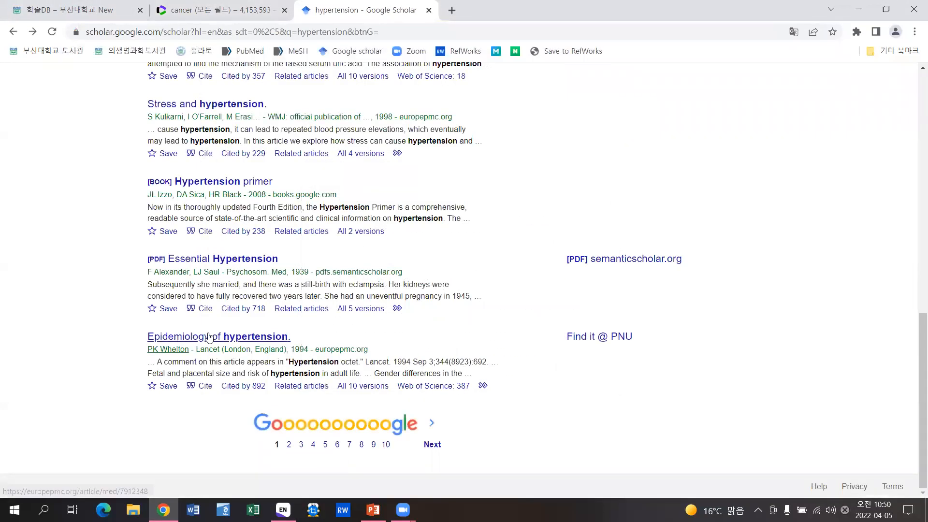
- Import the 1994 'Epidemiology of hypertension' citation into EndNote the same way
left_click(203, 387)
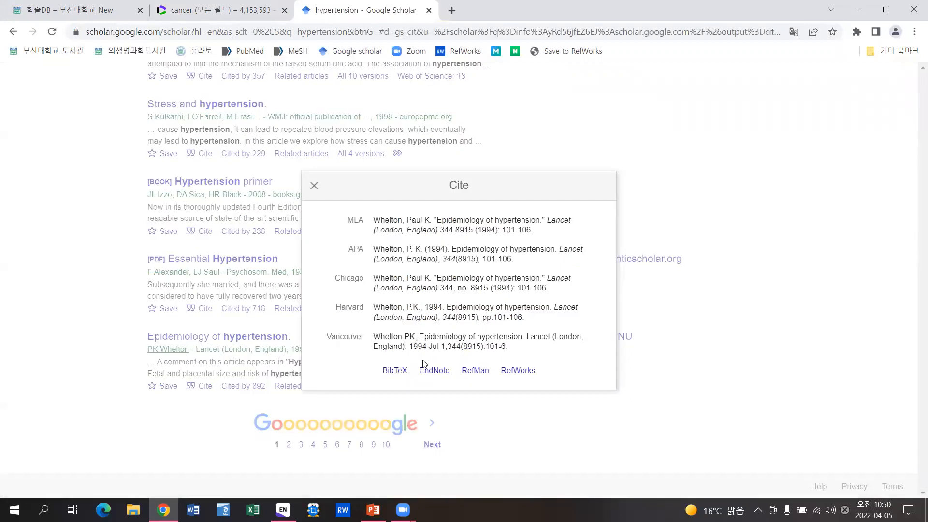
left_click(433, 373)
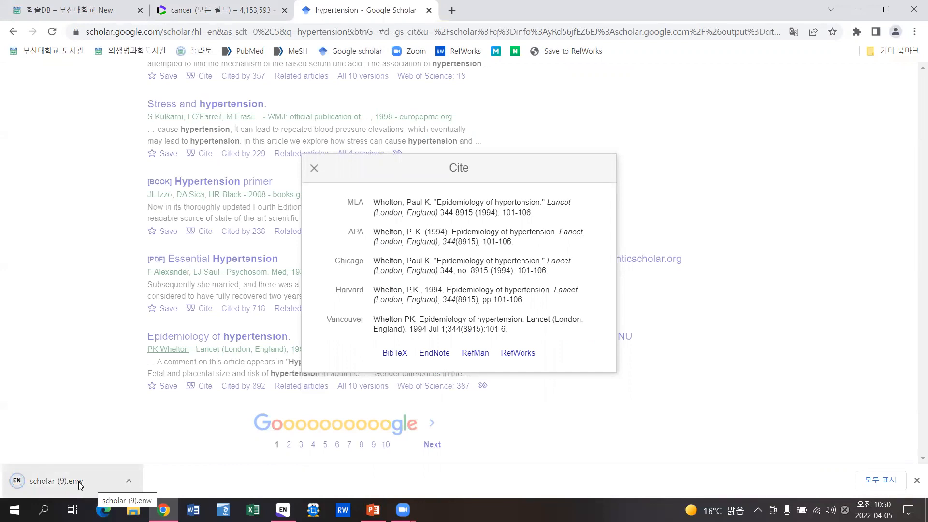
left_click(80, 483)
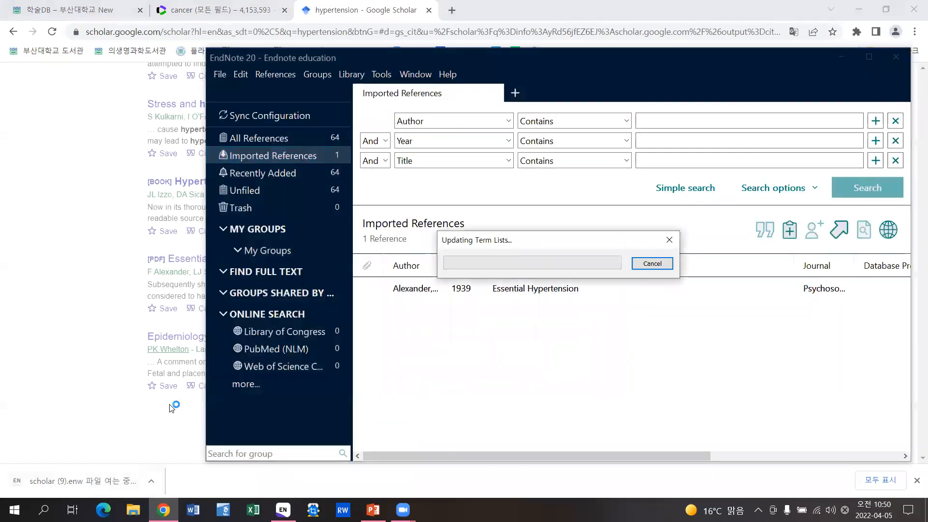
left_click(117, 338)
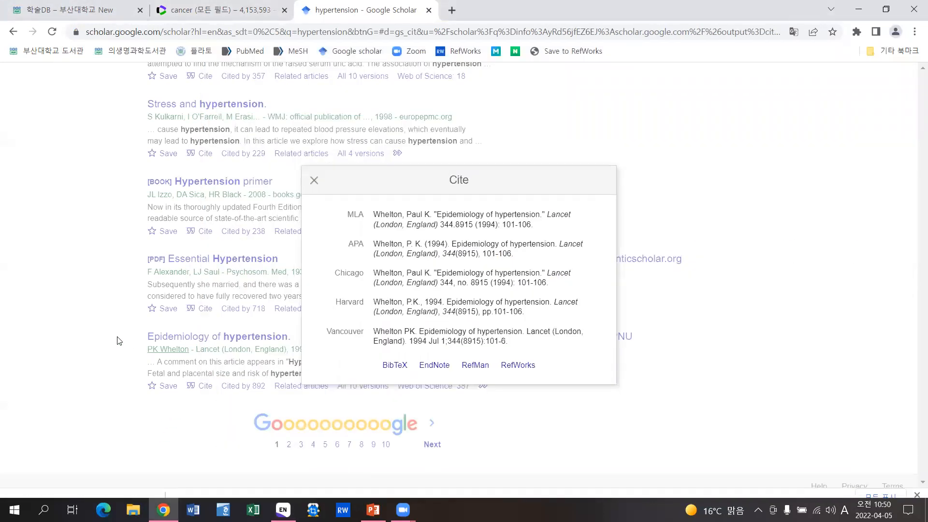
scroll(609, 279, "up", 4)
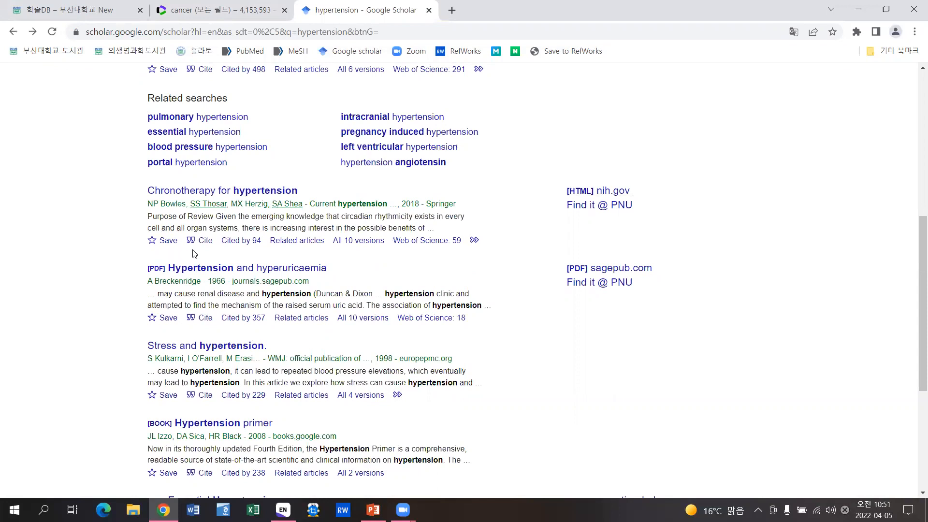
- In Import File, choose pubmed-cancer-set (20).nbib from the Downloads folder
left_click(861, 9)
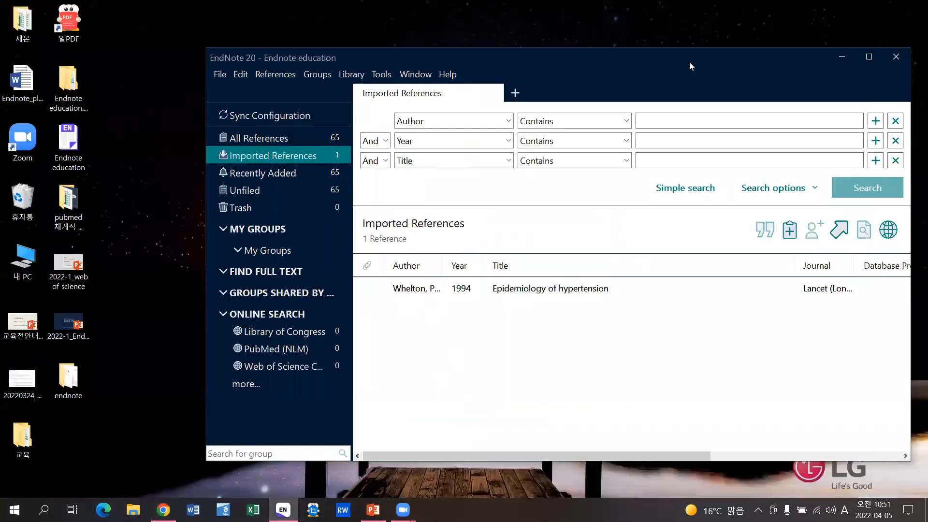
left_click_drag(677, 60, 597, 81)
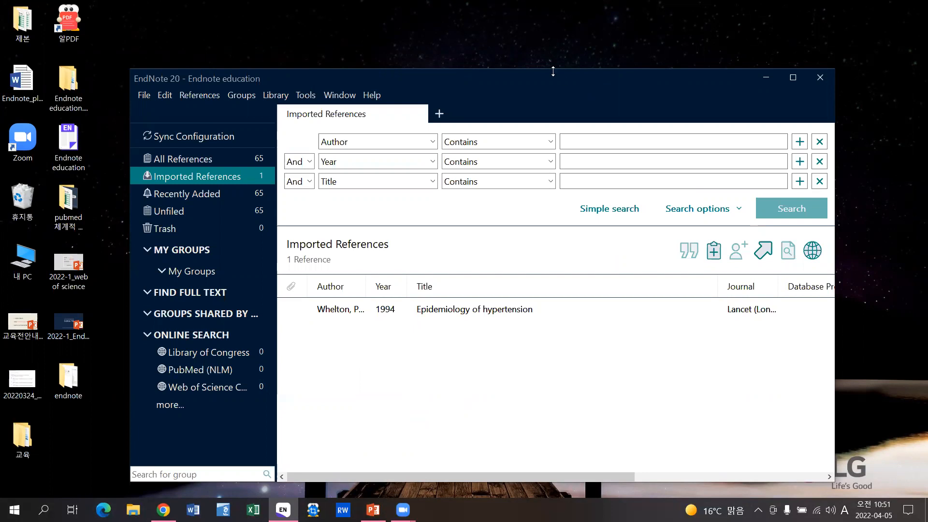
left_click_drag(537, 73, 534, 76)
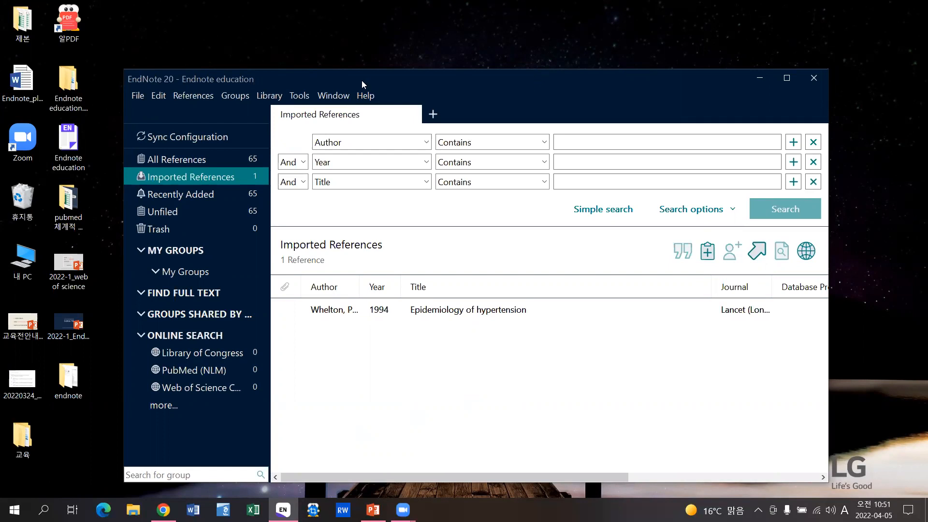
left_click_drag(360, 78, 353, 76)
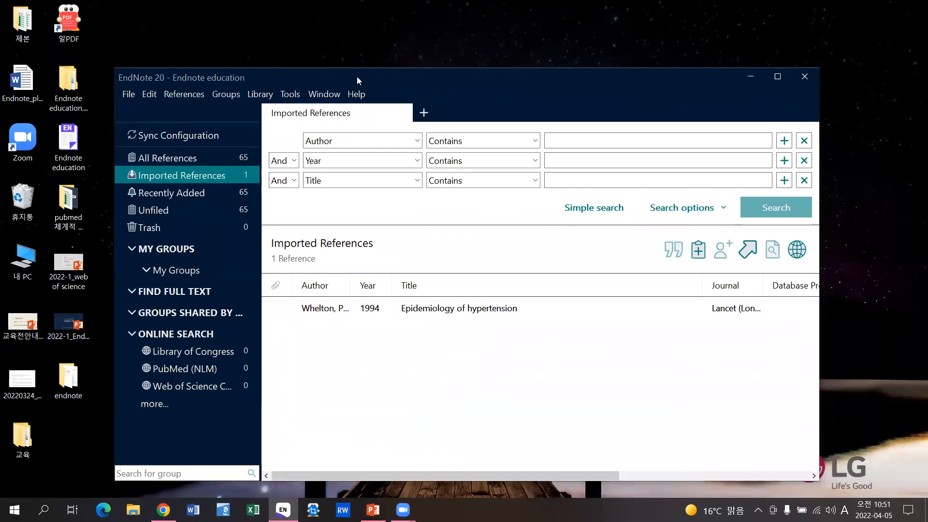
left_click(132, 97)
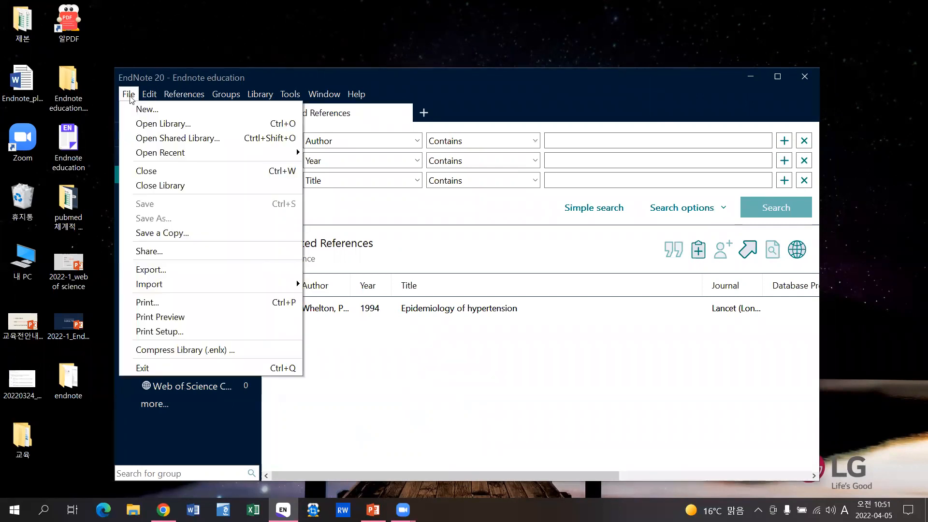
mouse_move(155, 289)
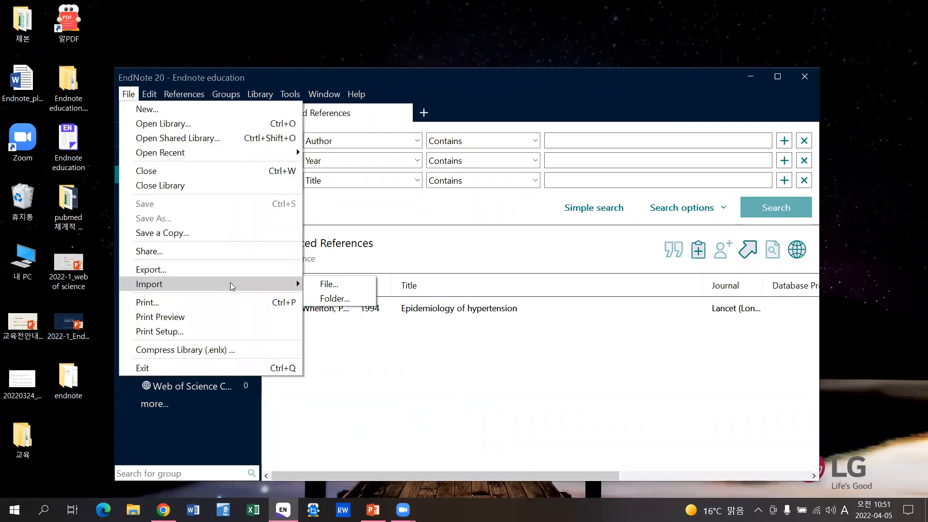
left_click(360, 284)
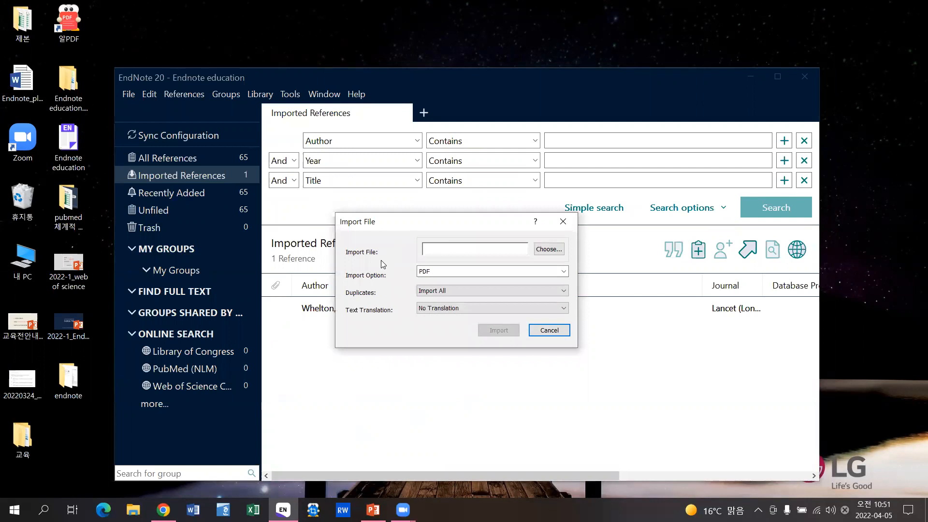
left_click(548, 249)
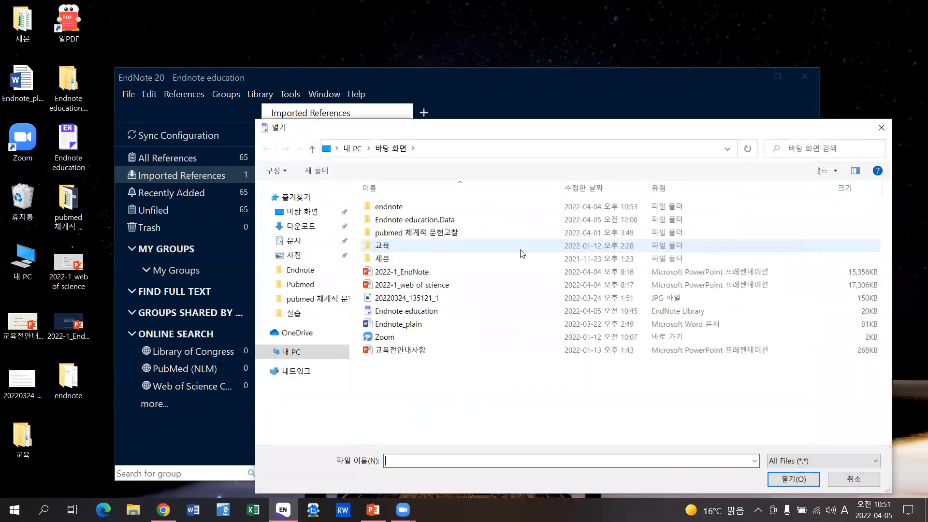
left_click(300, 226)
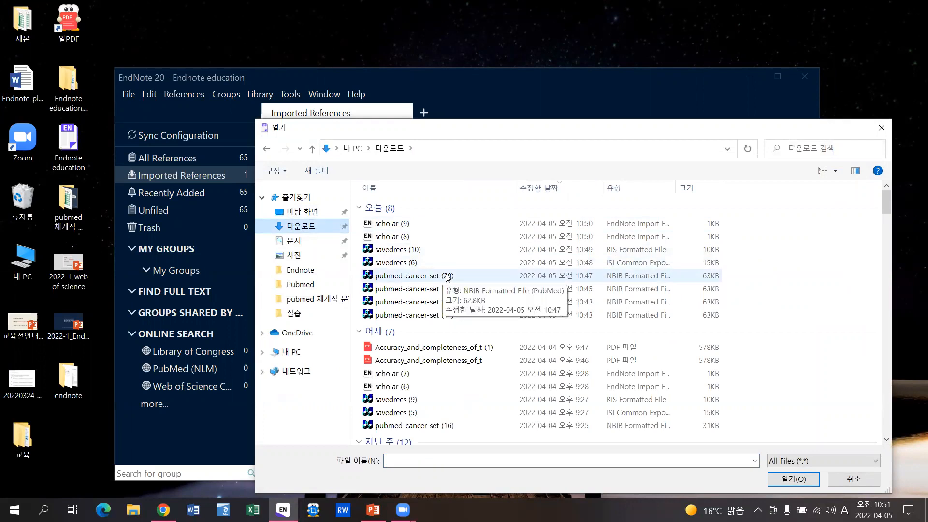
double_click(447, 275)
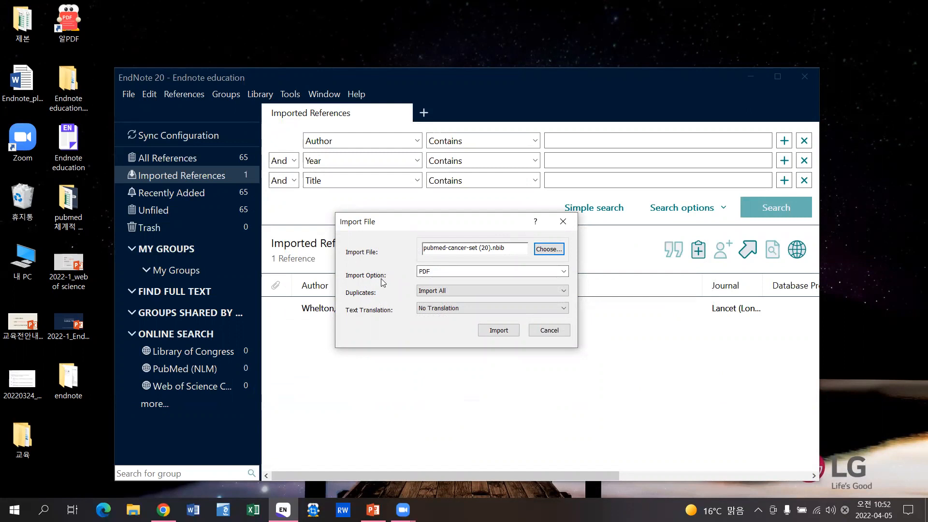
- Set the import option to the PubMed (NLM) filter and import the 20 records
left_click(447, 272)
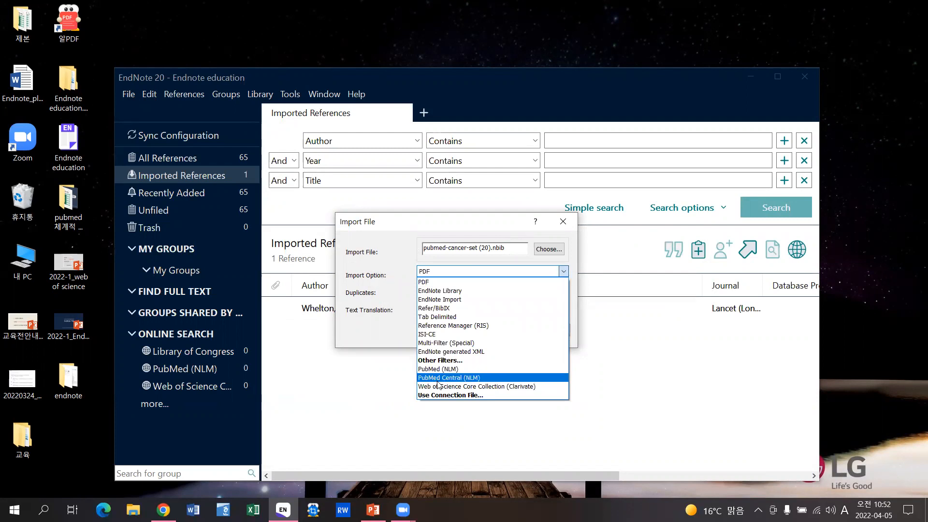
left_click(437, 360)
left_click(406, 294)
type("pubmed")
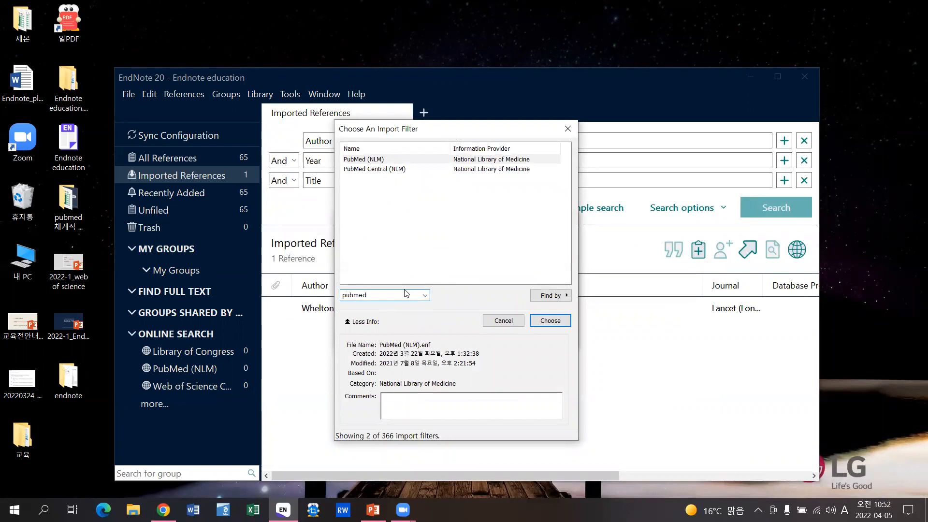
left_click(415, 162)
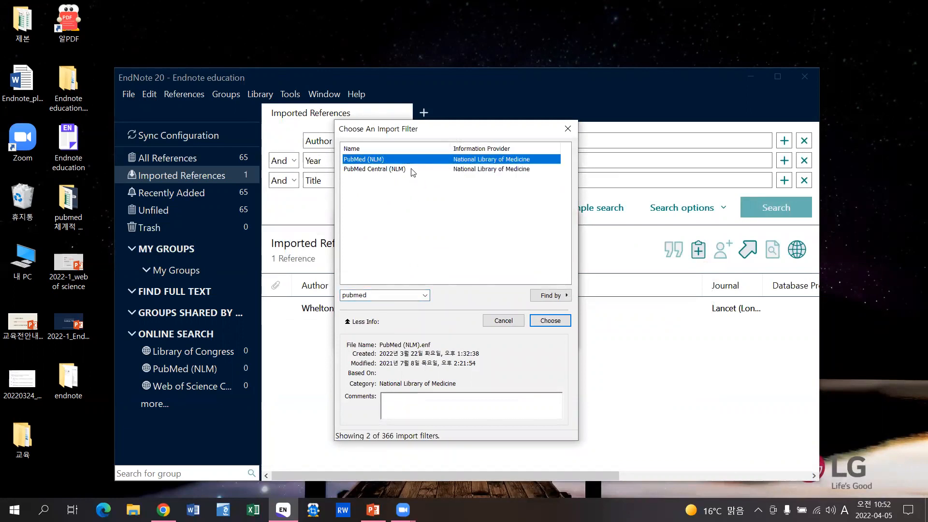
double_click(384, 160)
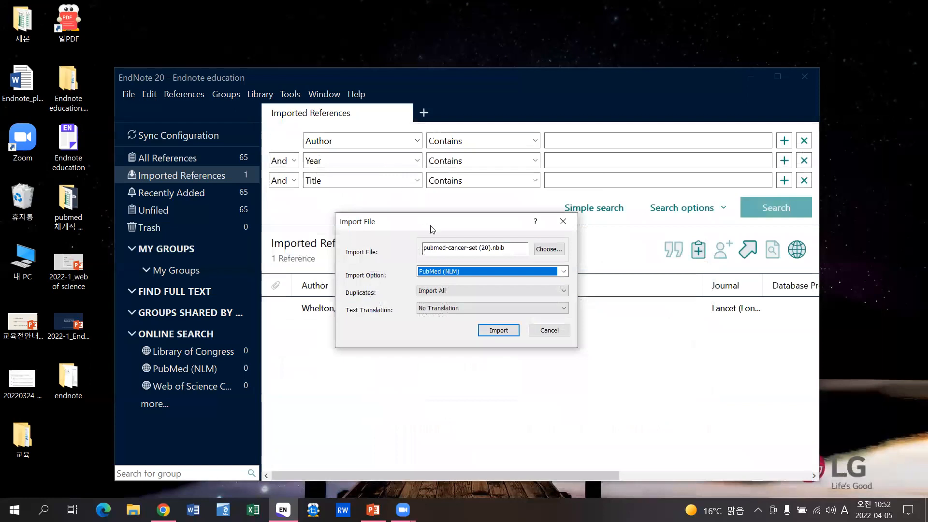
left_click(462, 272)
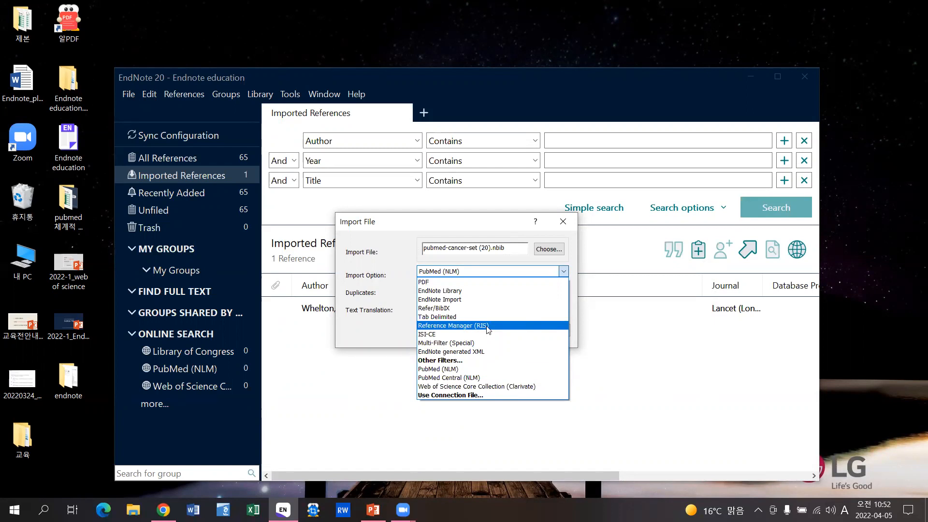
left_click(386, 300)
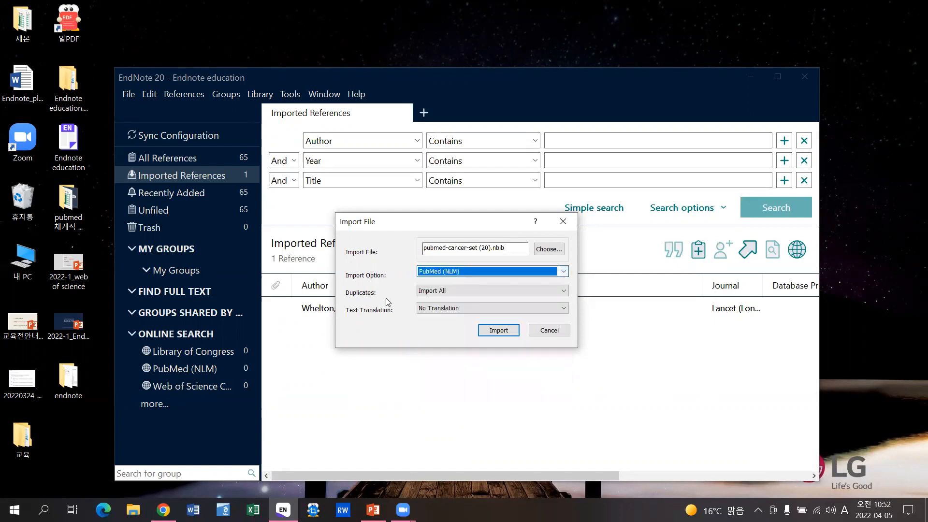
left_click(498, 330)
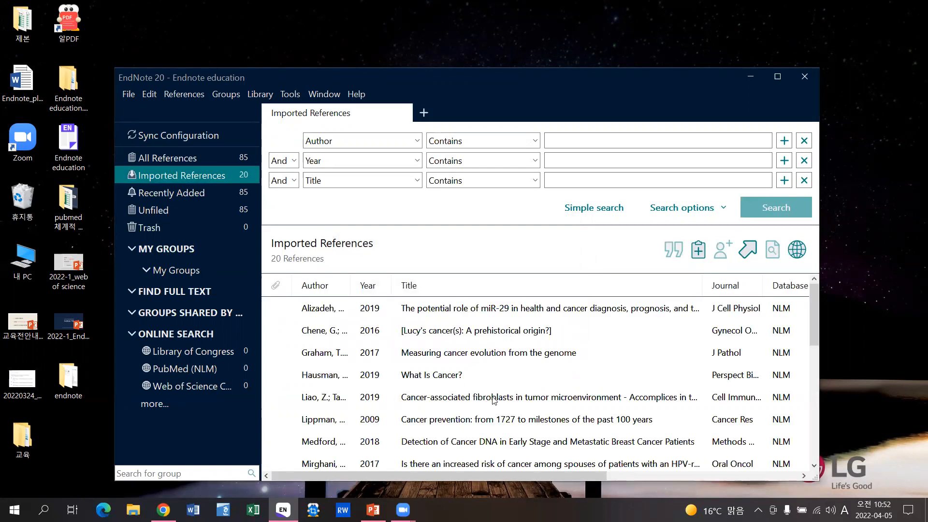
- In Import File, choose the Measuring cancer evolution PDF from Desktop\교육\Endnote\실습
left_click_drag(388, 79, 380, 71)
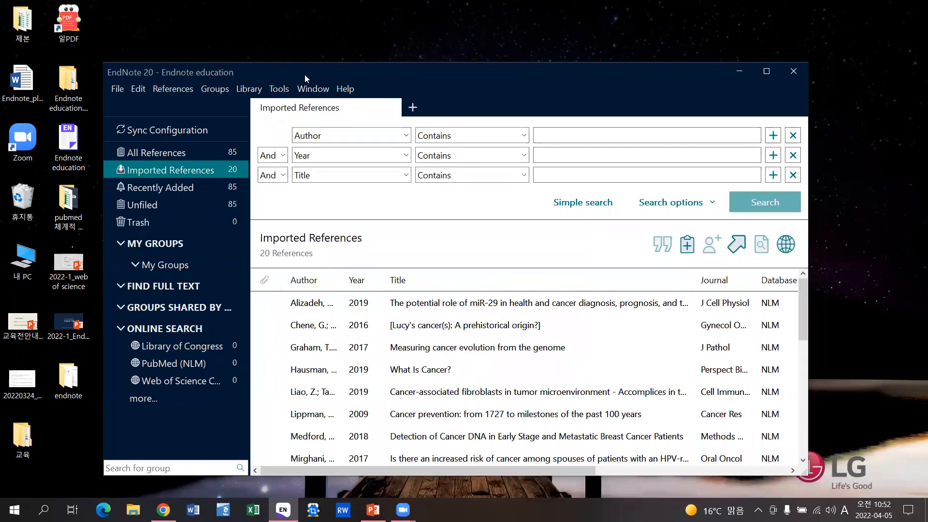
left_click(121, 87)
mouse_move(290, 278)
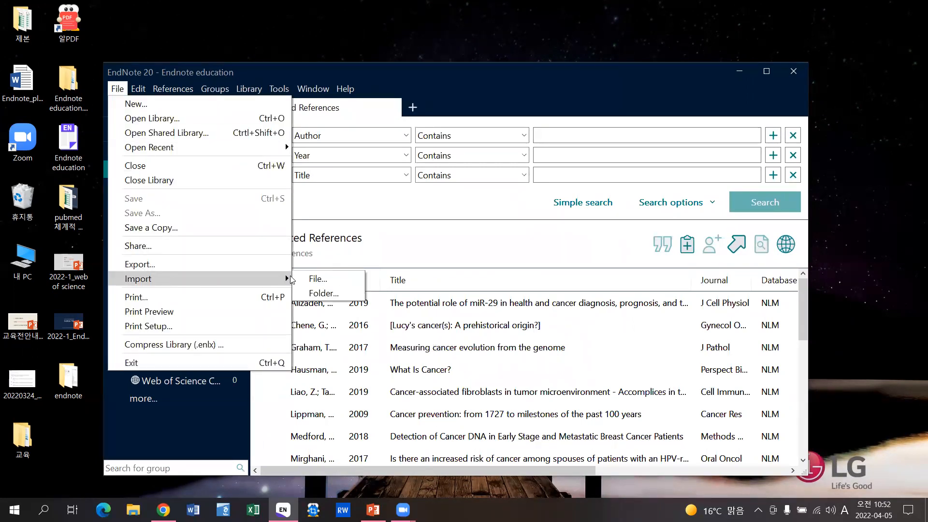
left_click(319, 279)
left_click_drag(462, 217, 419, 215)
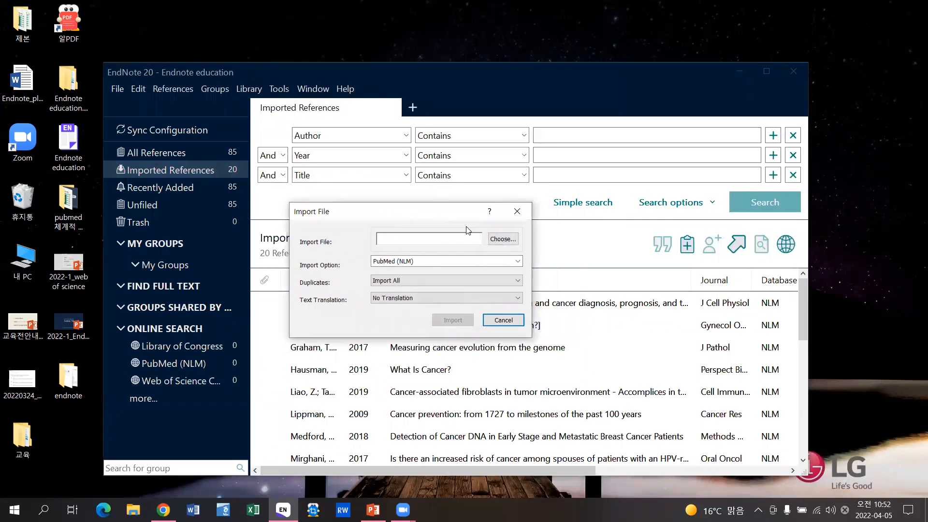
left_click(502, 238)
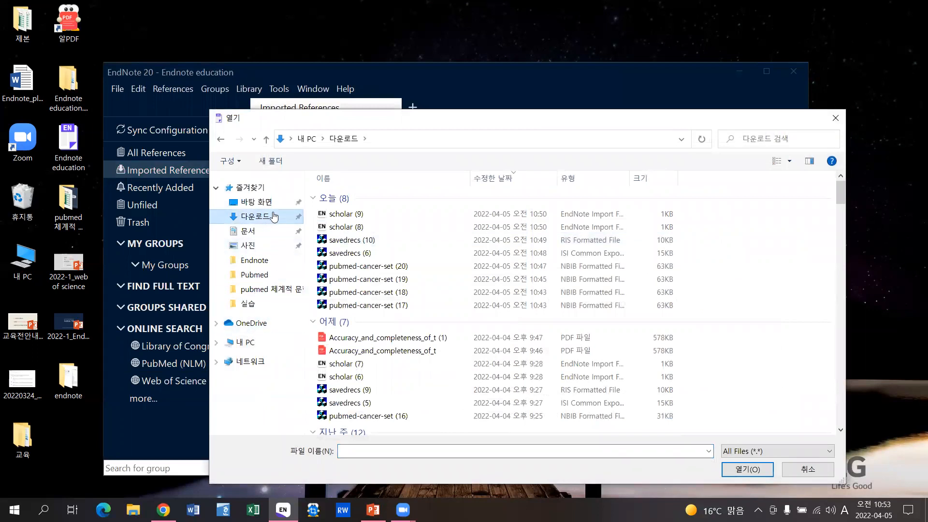
left_click(256, 201)
double_click(338, 237)
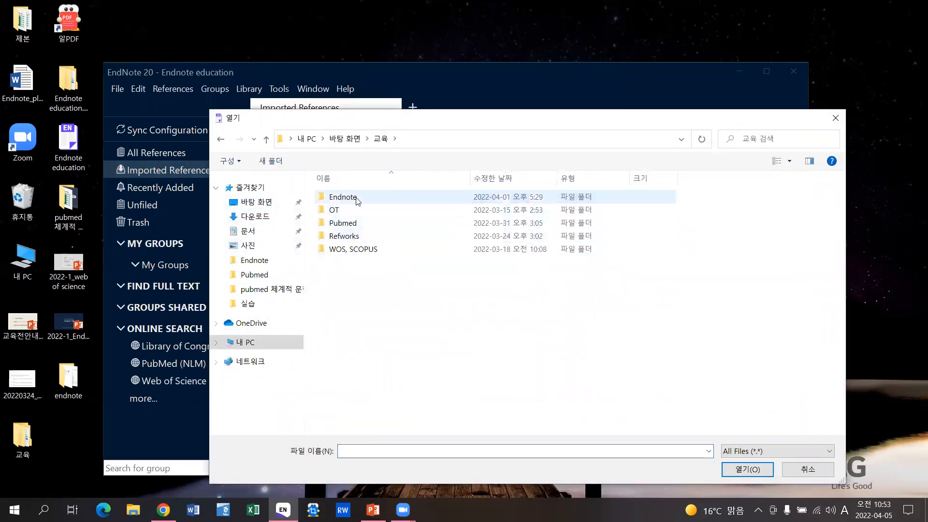
double_click(356, 197)
double_click(357, 198)
left_click(356, 224)
double_click(355, 225)
- Import it with the PDF import option and view the new Aziz 2007 reference
left_click(394, 262)
left_click(394, 272)
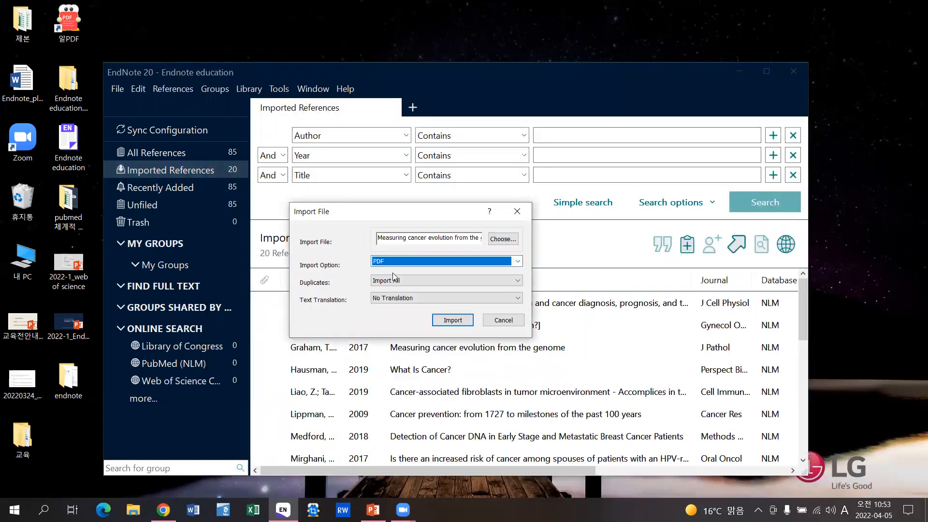
left_click(453, 320)
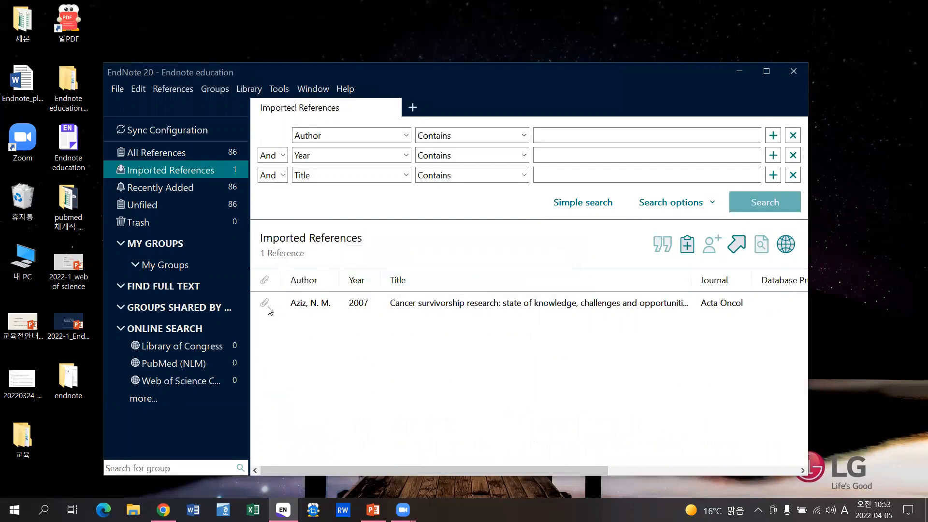
left_click(510, 304)
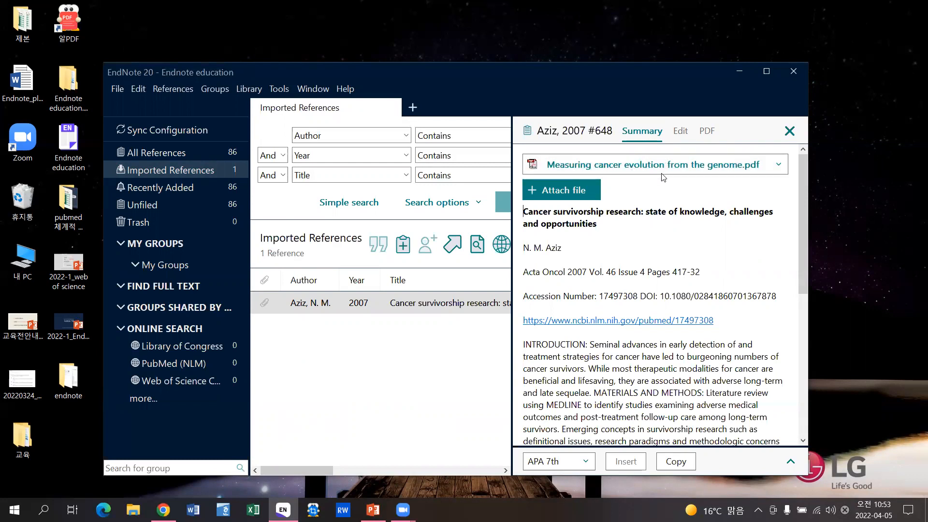
- Open the Aziz 2007 reference's attached PDF in its own window, scrolled to the abstract
left_click(639, 167)
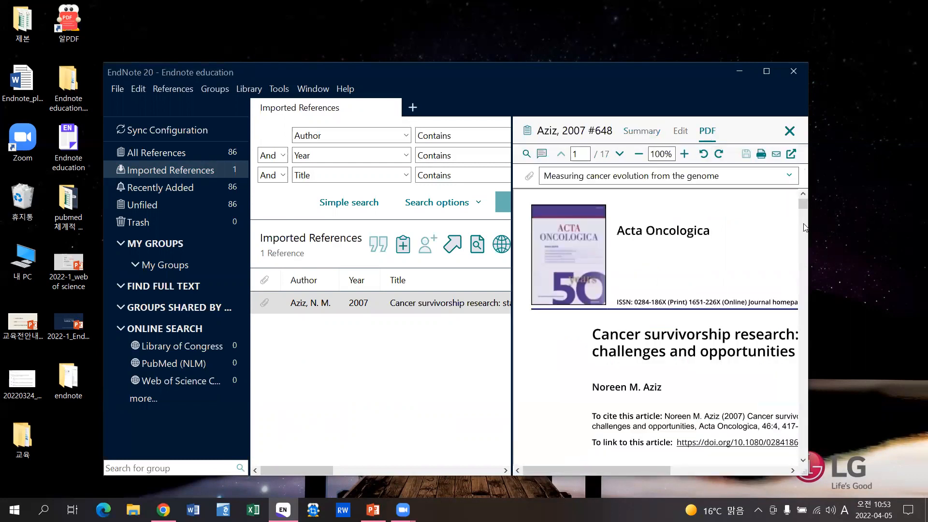
scroll(731, 328, "down", 3)
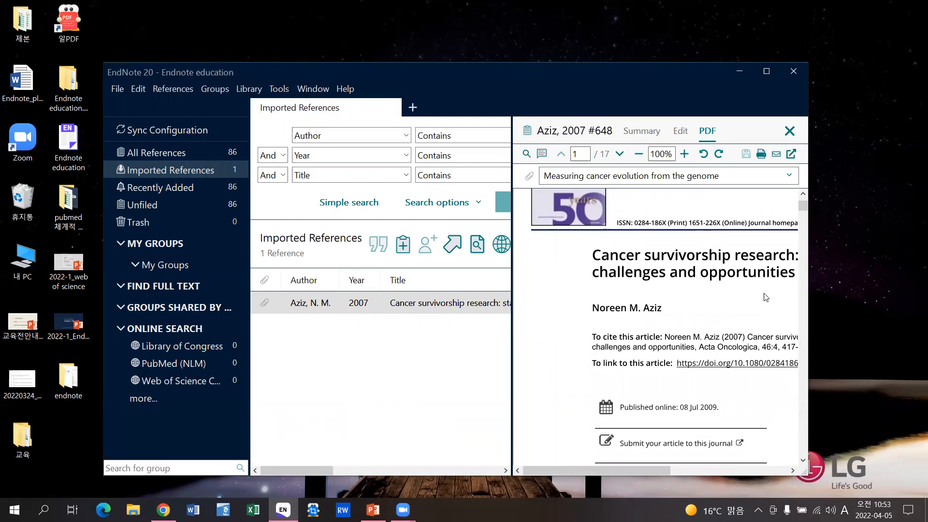
left_click(792, 154)
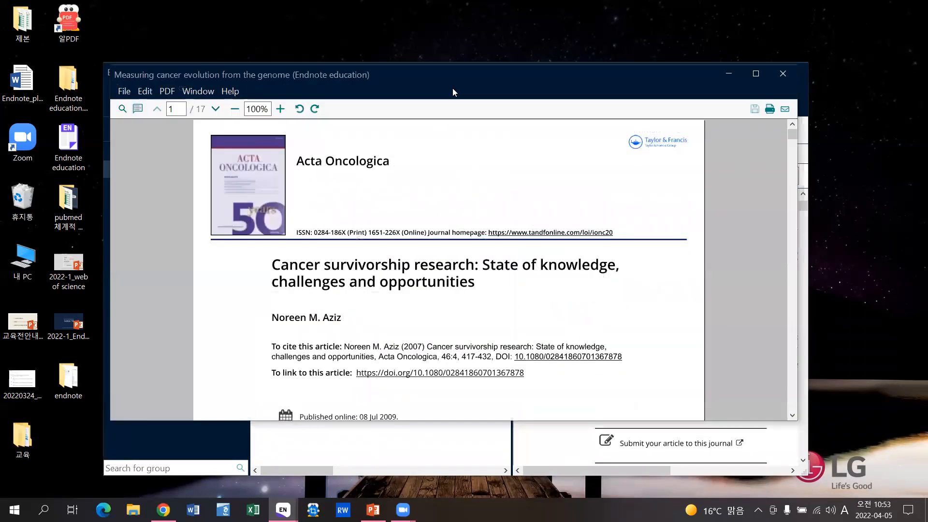
left_click_drag(461, 73, 467, 62)
scroll(597, 283, "down", 5)
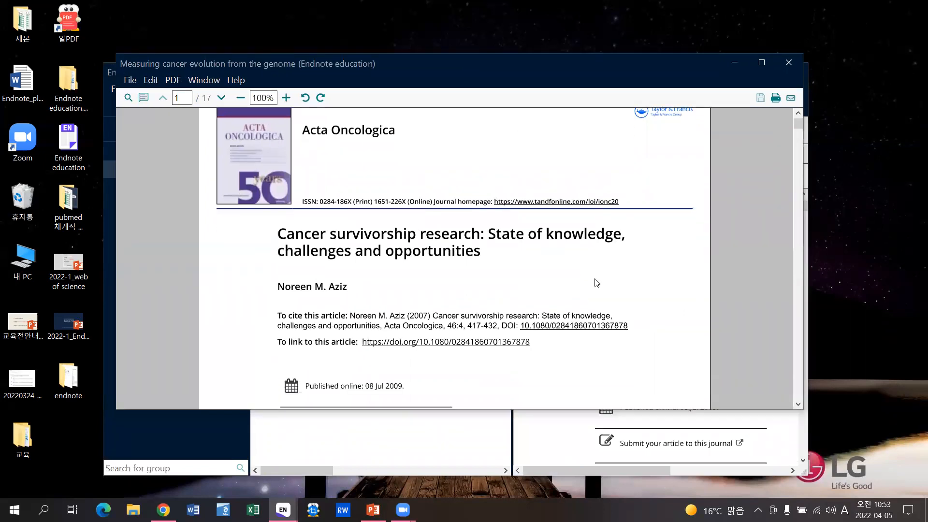
scroll(596, 282, "down", 9)
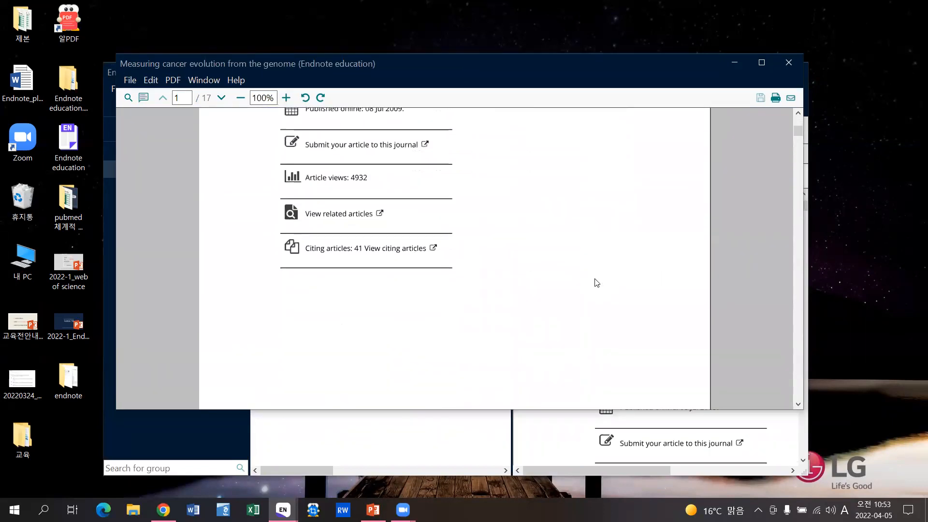
scroll(597, 283, "down", 2)
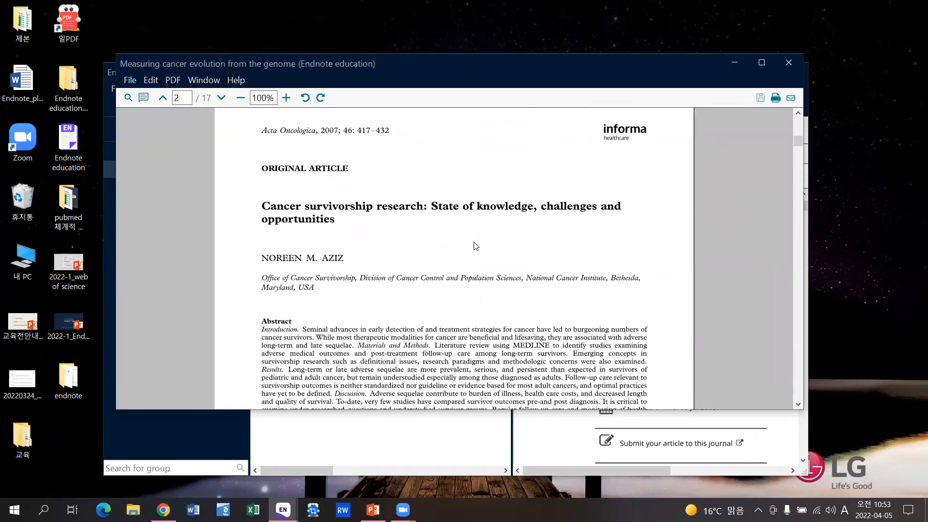
- Highlight the opening phrase of the abstract
left_click(143, 98)
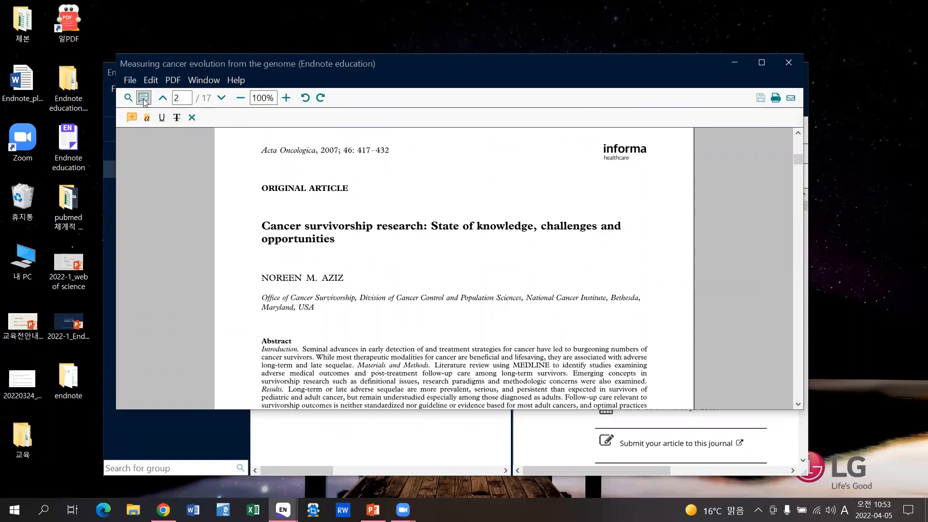
left_click(147, 118)
left_click_drag(303, 351, 502, 353)
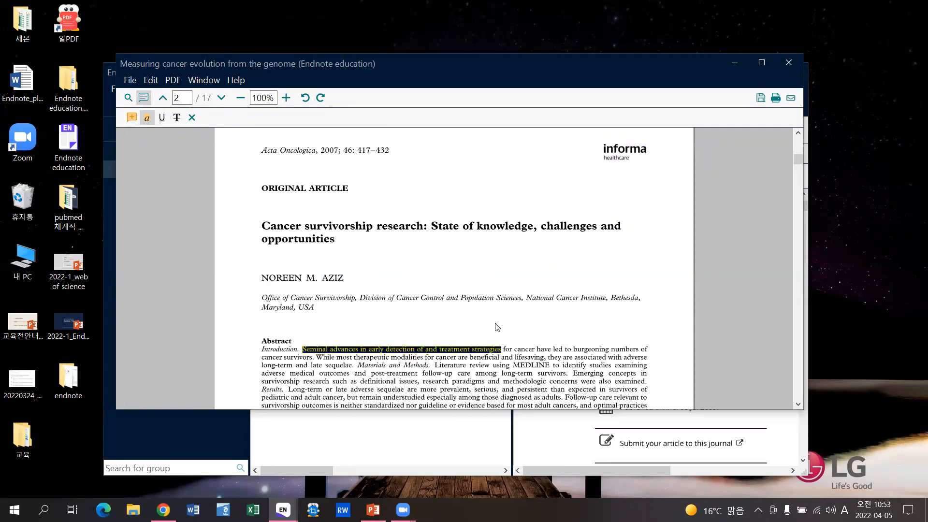
- Add a sticky note beside the highlighted phrase reading '메모'
left_click(131, 119)
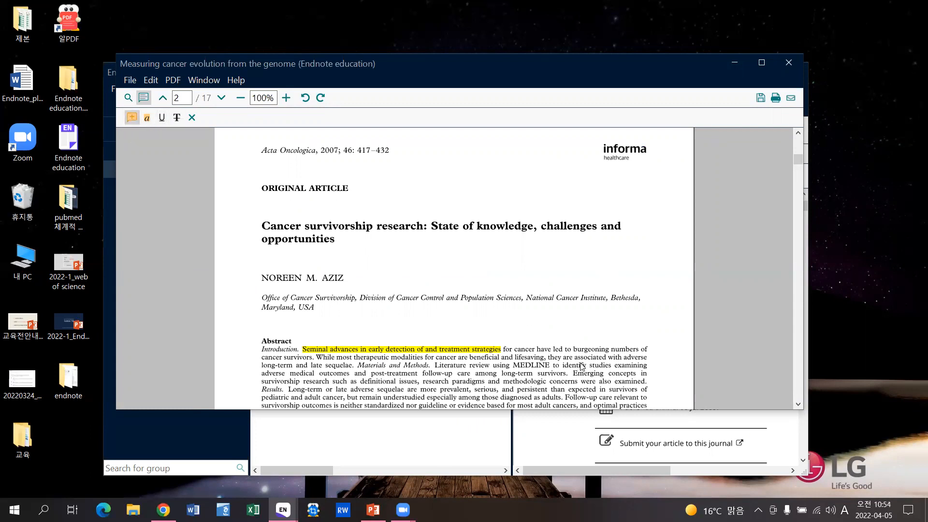
left_click(531, 351)
double_click(535, 340)
left_click_drag(156, 159, 88, 158)
type("shs===")
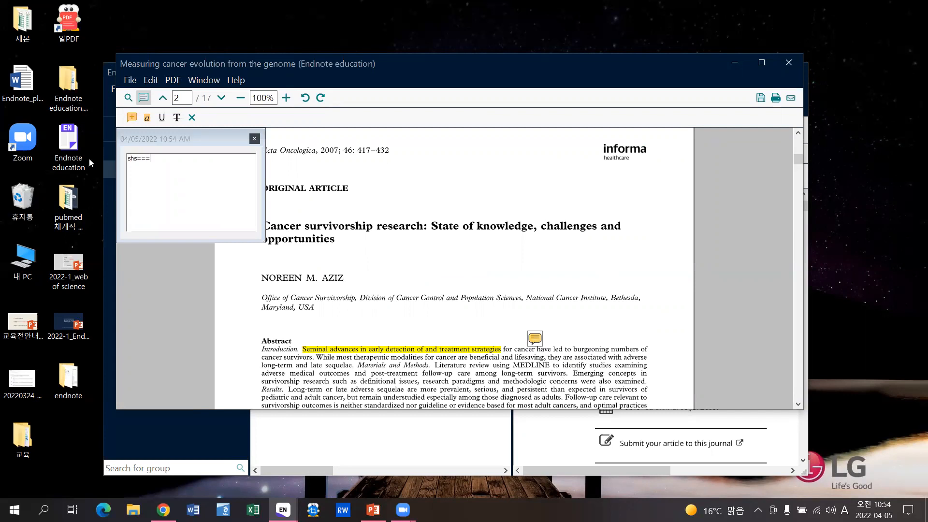
key("BackSpace")
key("BackSpace")
key("BackSpace")
key("BackSpace")
key("BackSpace")
key("Hangul")
type("메모")
- Close the PDF window, saving the highlight and sticky note to the PDF
left_click(788, 62)
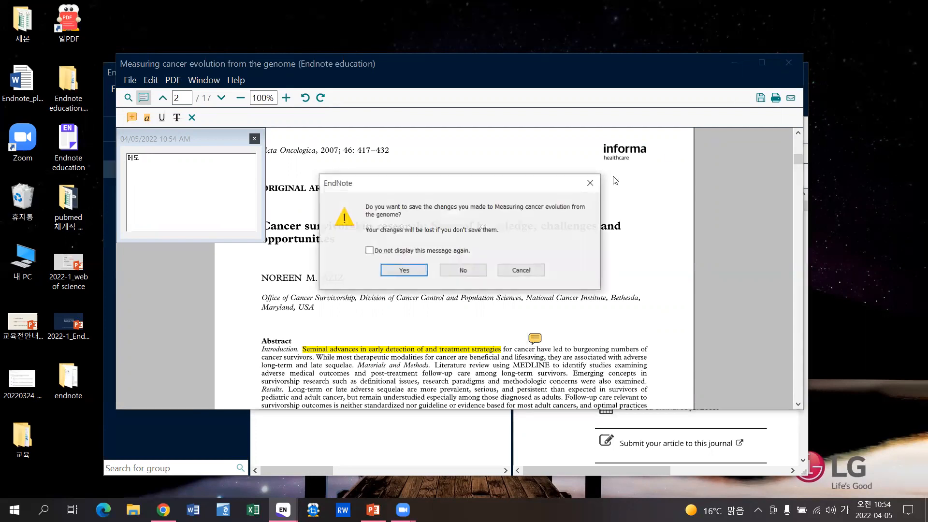
left_click(382, 269)
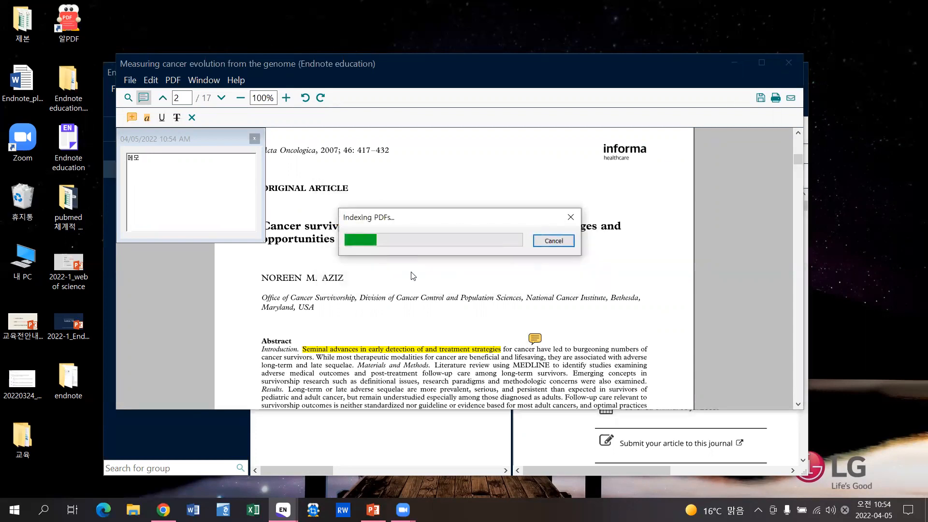
scroll(712, 346, "down", 6)
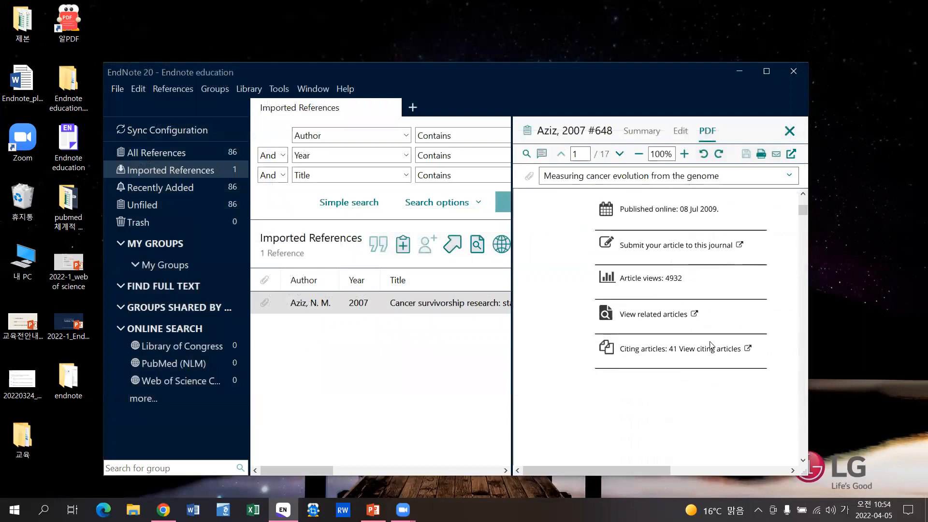
scroll(711, 345, "down", 5)
- Hide the notes and highlights in the library's PDF preview
left_click_drag(648, 468, 709, 466)
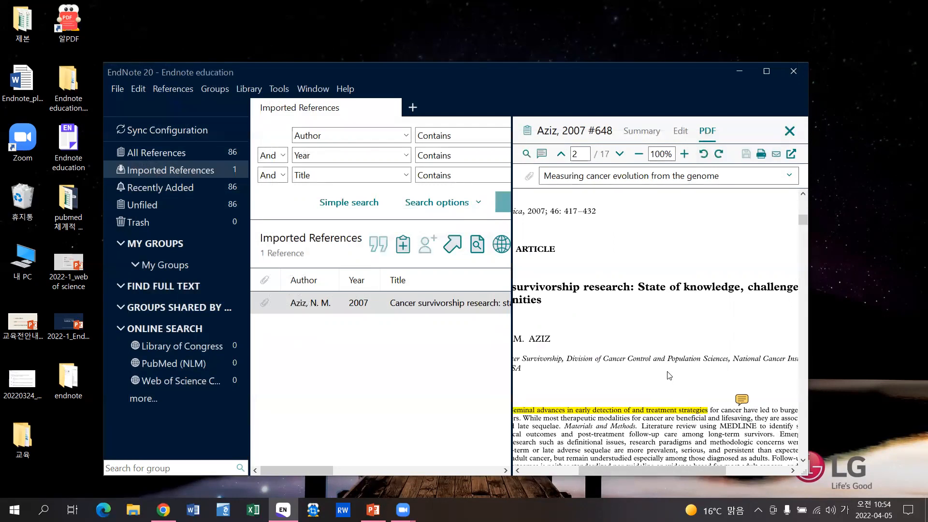
right_click(634, 375)
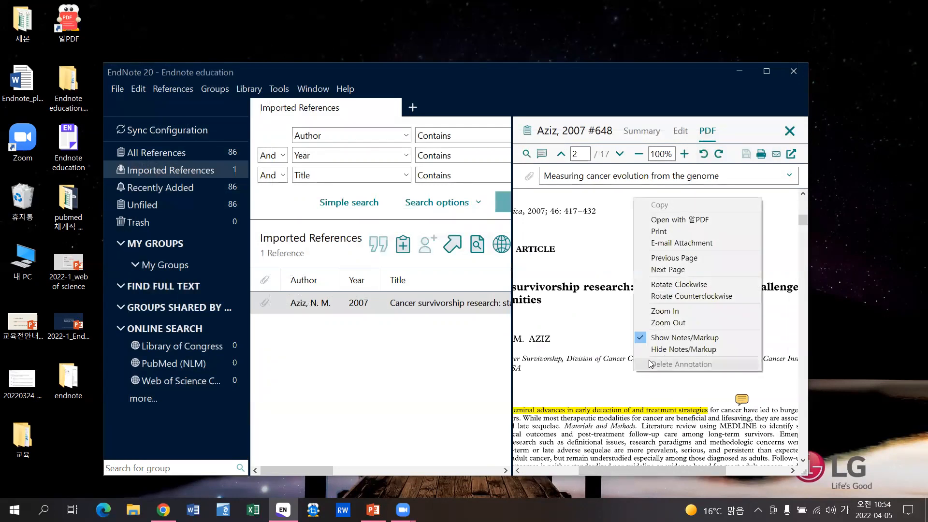
left_click(661, 348)
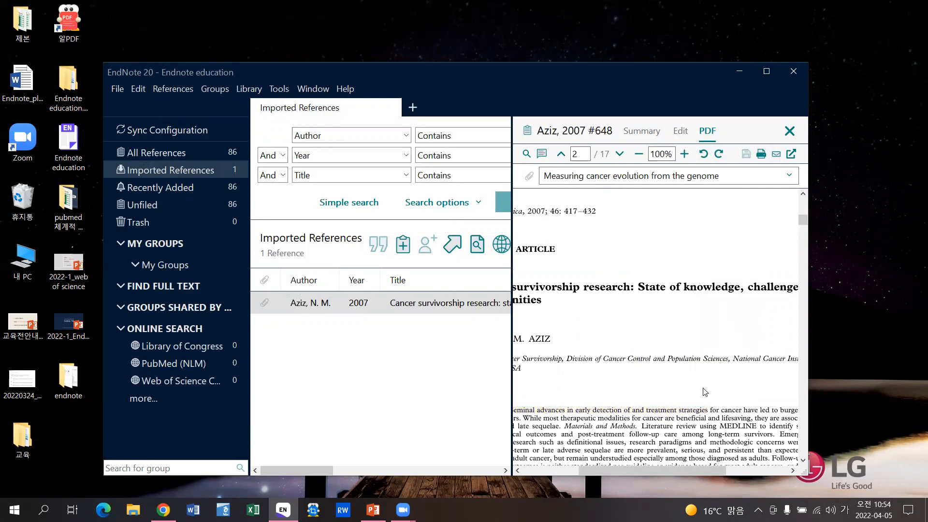
- Close the preview and search All References in Any Field + PDF with Notes for '메모'
left_click(791, 133)
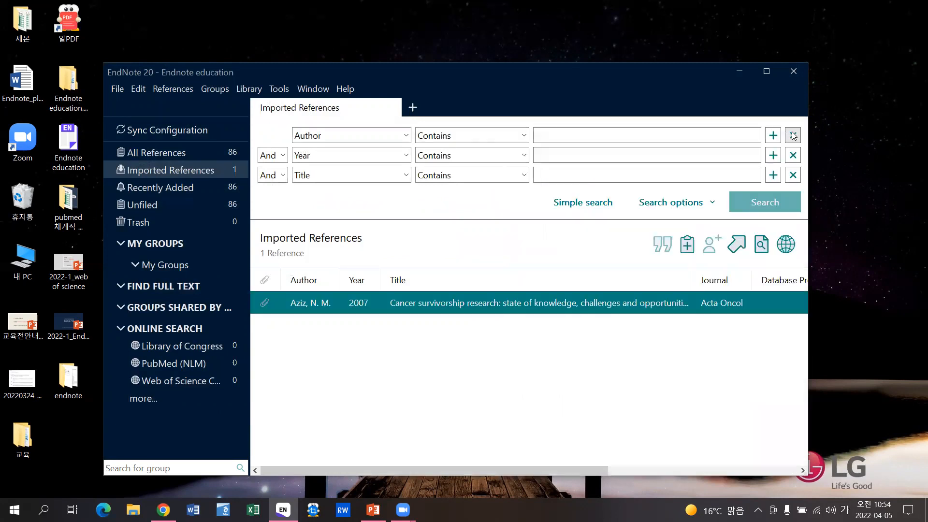
left_click(206, 154)
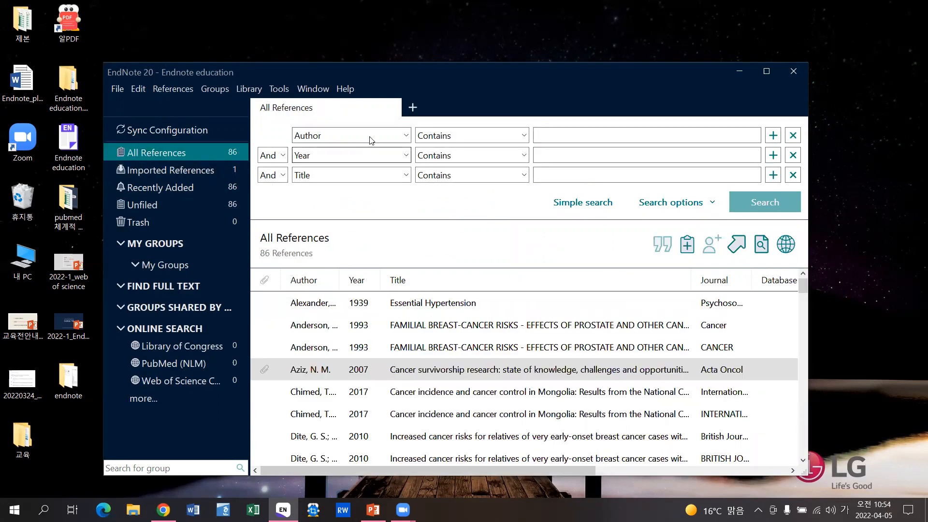
left_click(406, 135)
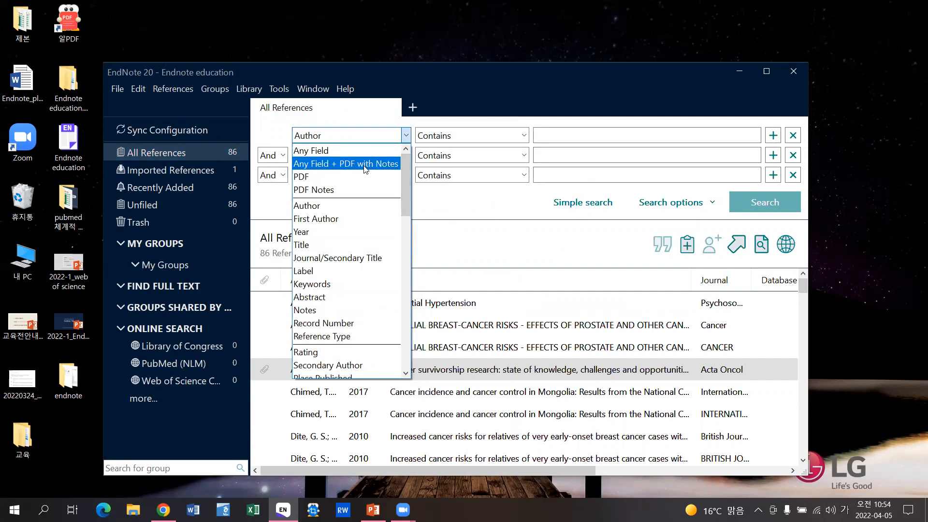
left_click(391, 164)
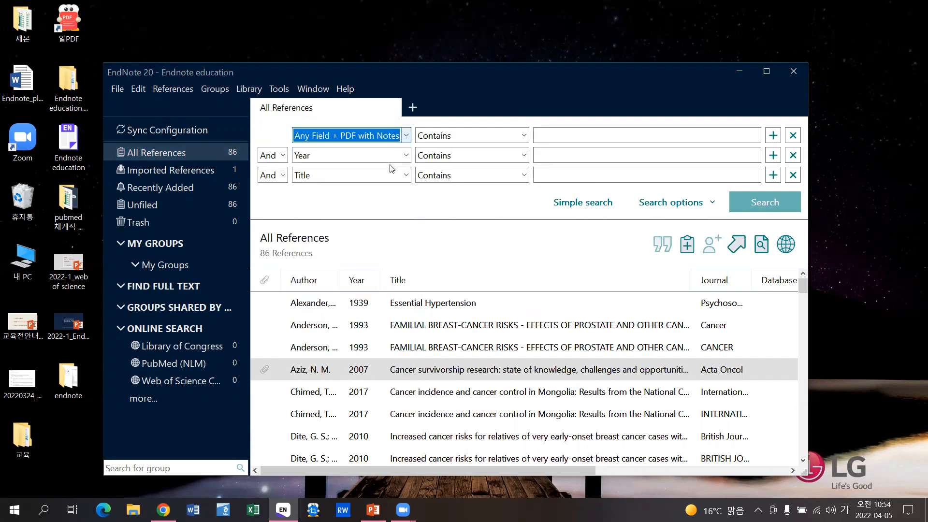
left_click(536, 137)
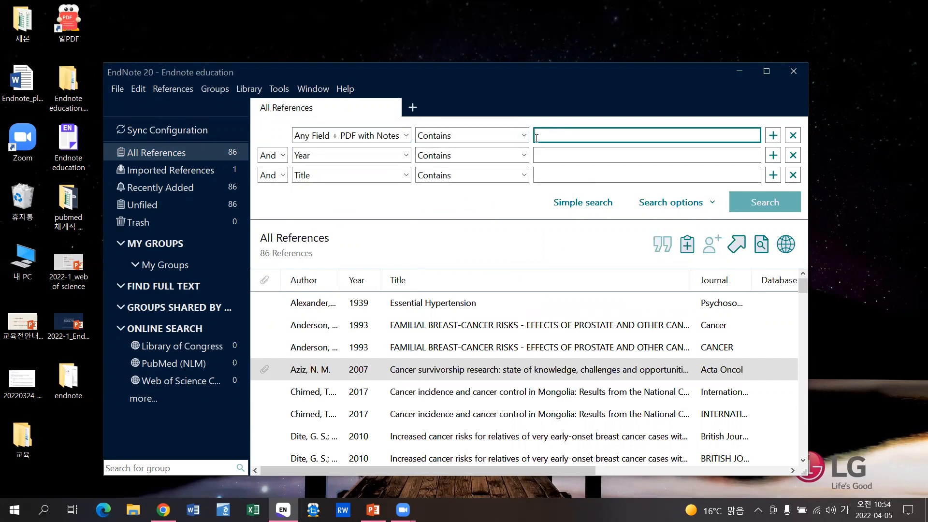
type("메모")
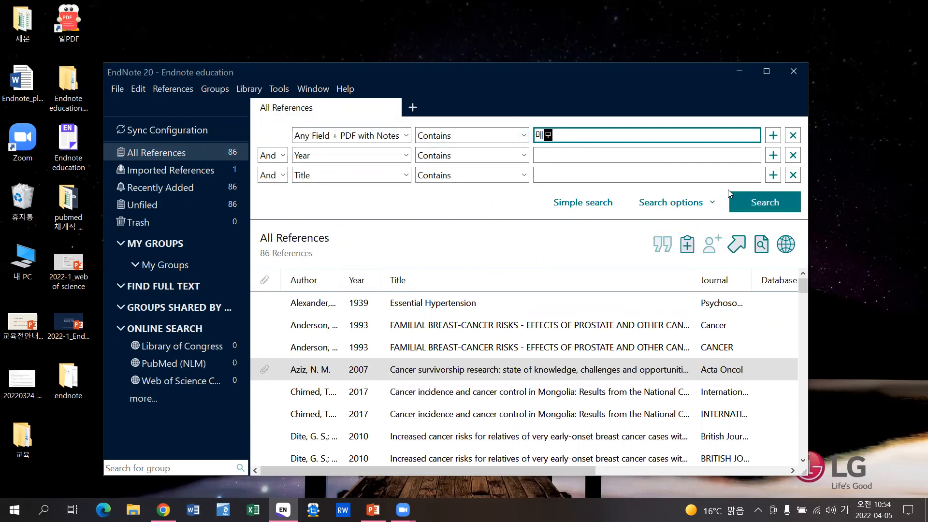
left_click(756, 203)
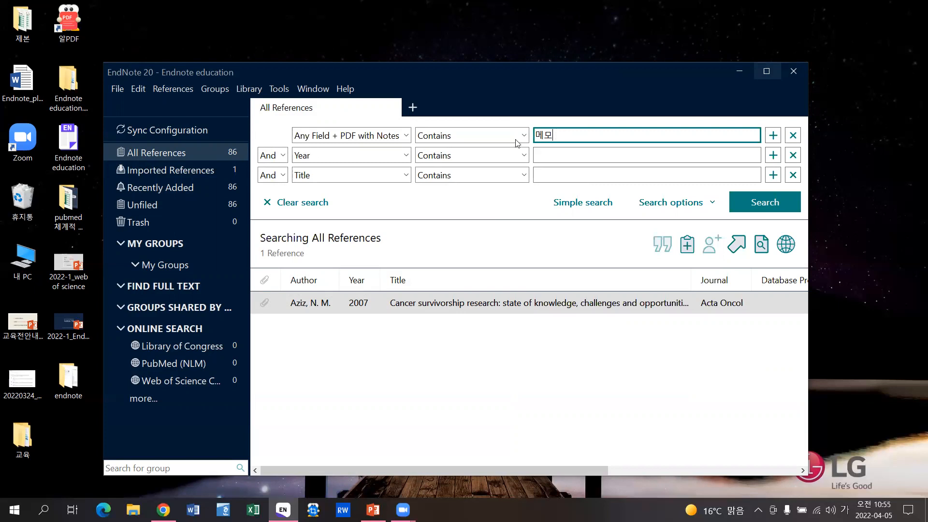
- Maximize the library window, list all 86 references, and select the Anderson 1993 breast-cancer reference
left_click(756, 70)
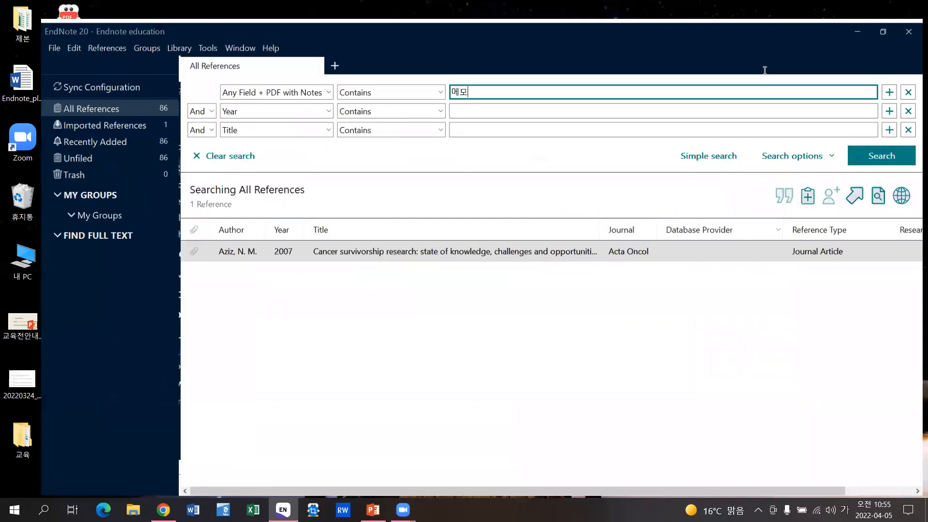
left_click(109, 87)
left_click(94, 122)
left_click(92, 95)
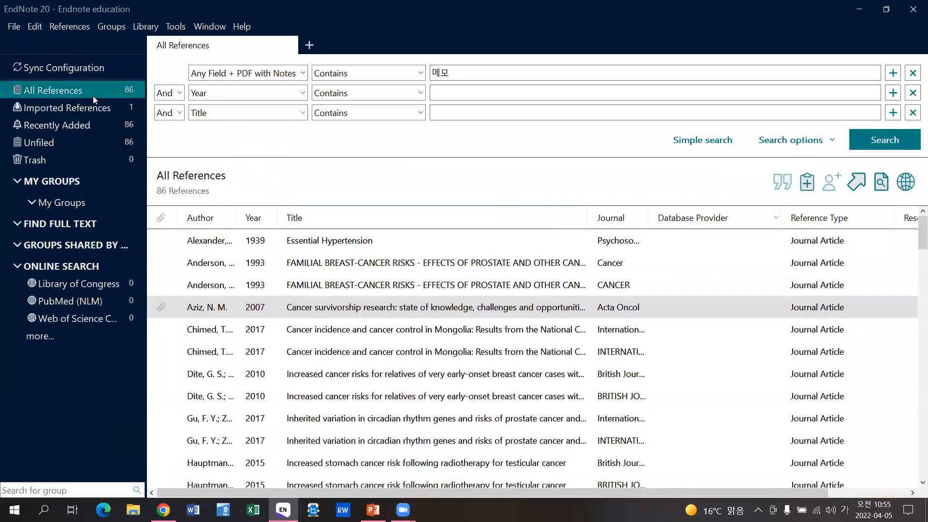
left_click(365, 269)
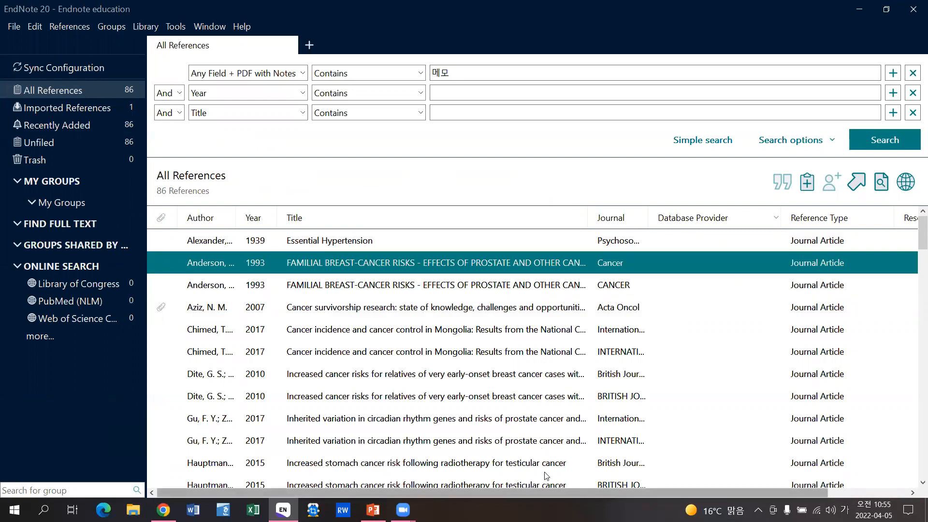
- Review the Display Fields column settings and cancel without changes
left_click_drag(822, 491, 902, 488)
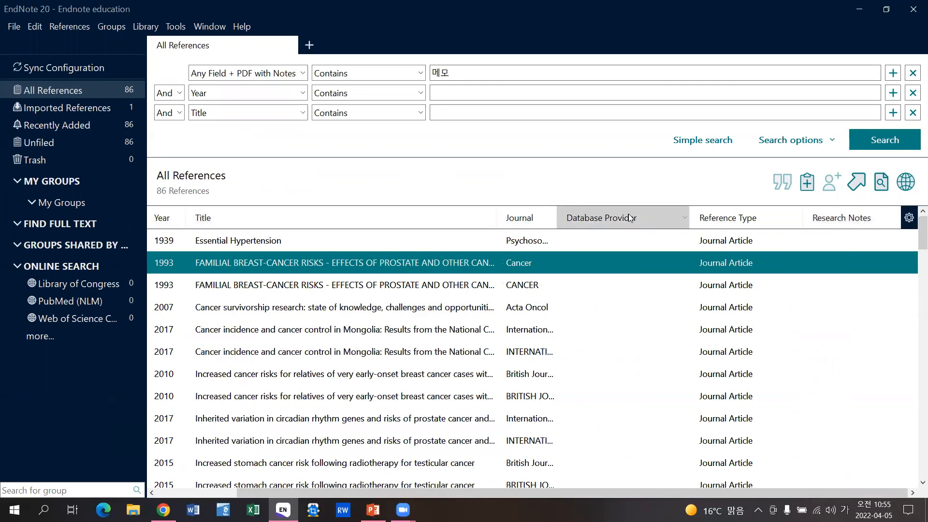
left_click(908, 218)
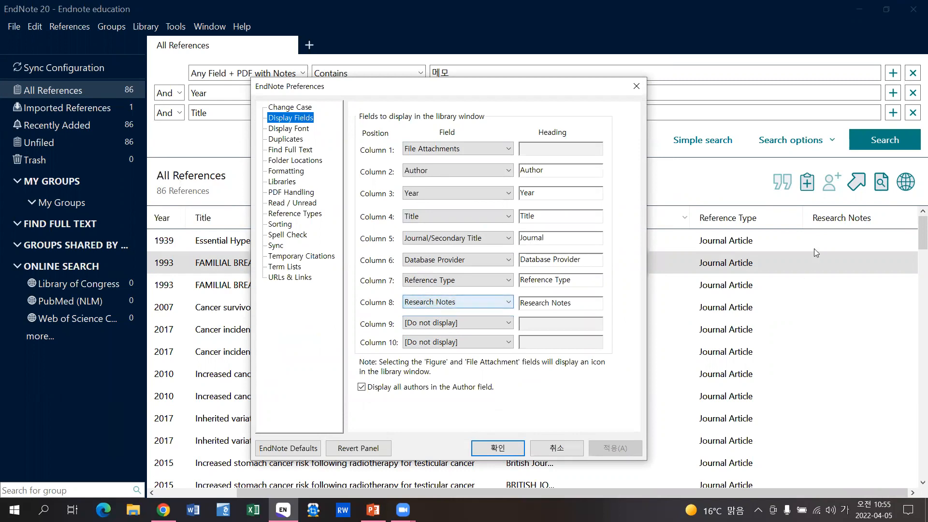
left_click(544, 448)
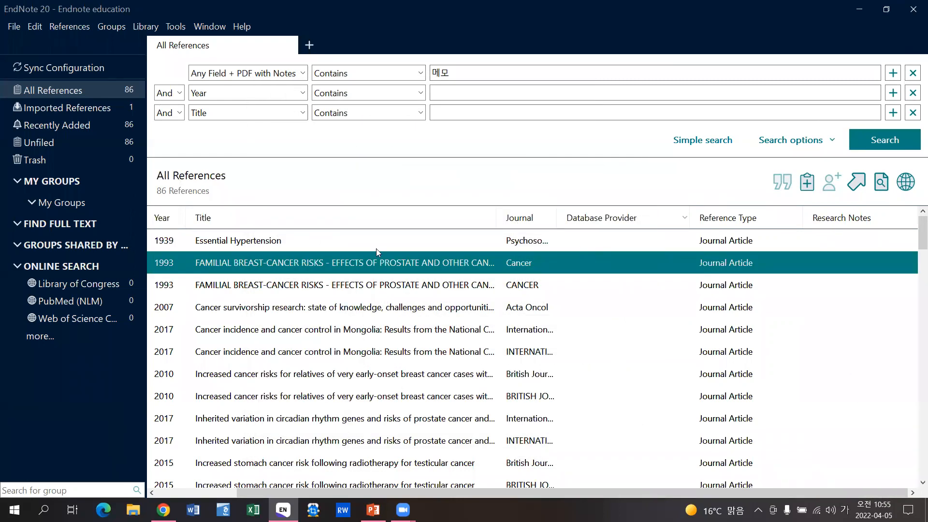
- Save the research note '논문 작성 시 참고' on Anderson 1993, then sort by Research Notes
double_click(424, 262)
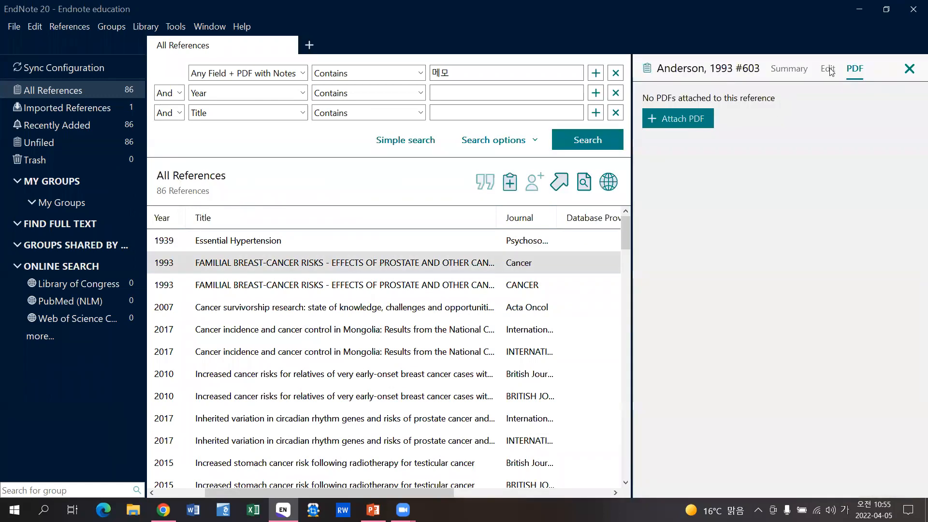
left_click_drag(914, 156, 915, 398)
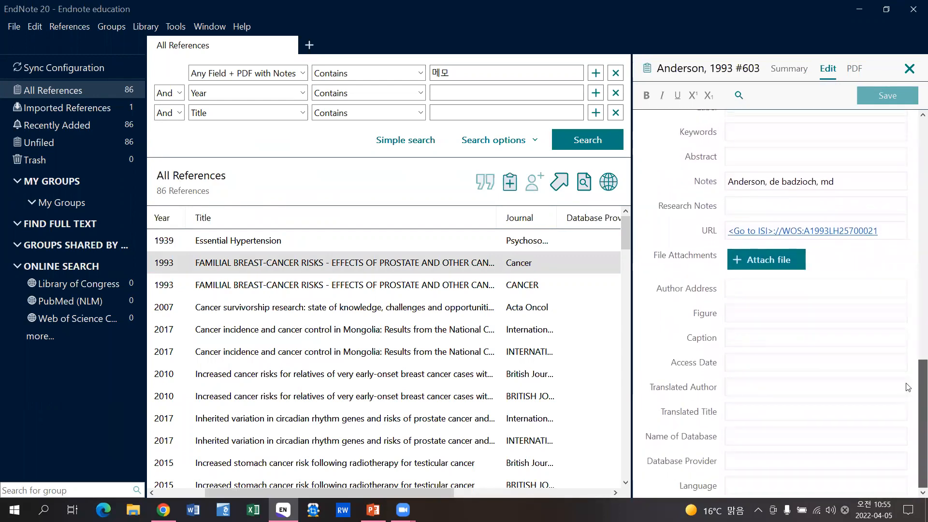
left_click(741, 204)
type("논문")
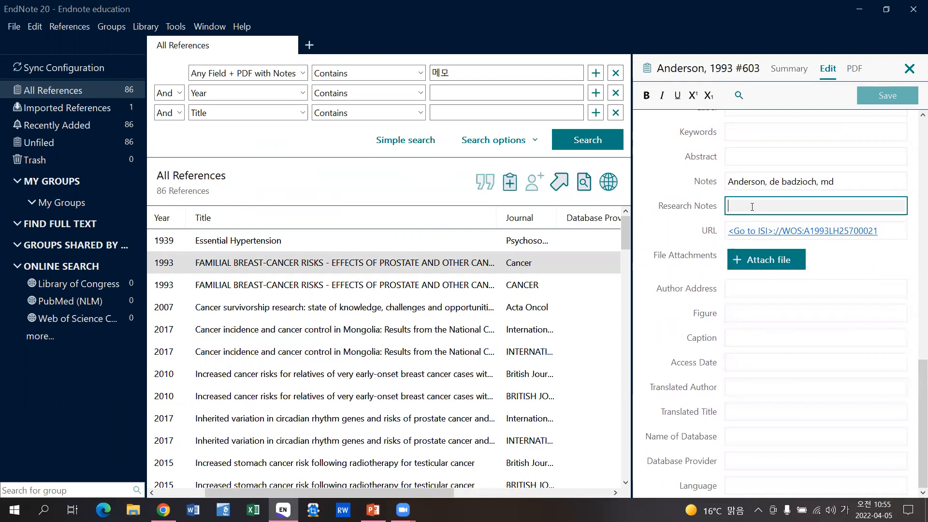
type(" 작성")
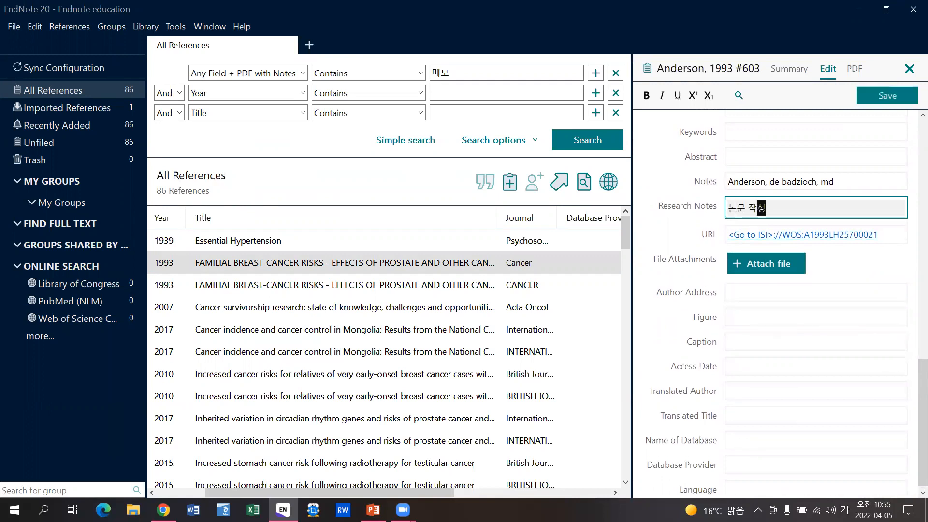
type(" 시 ㅊ참고")
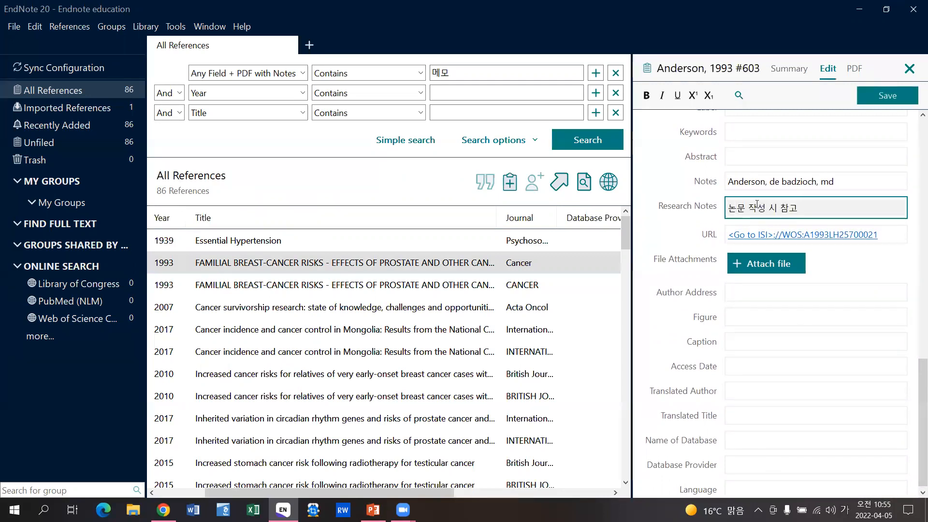
left_click(887, 95)
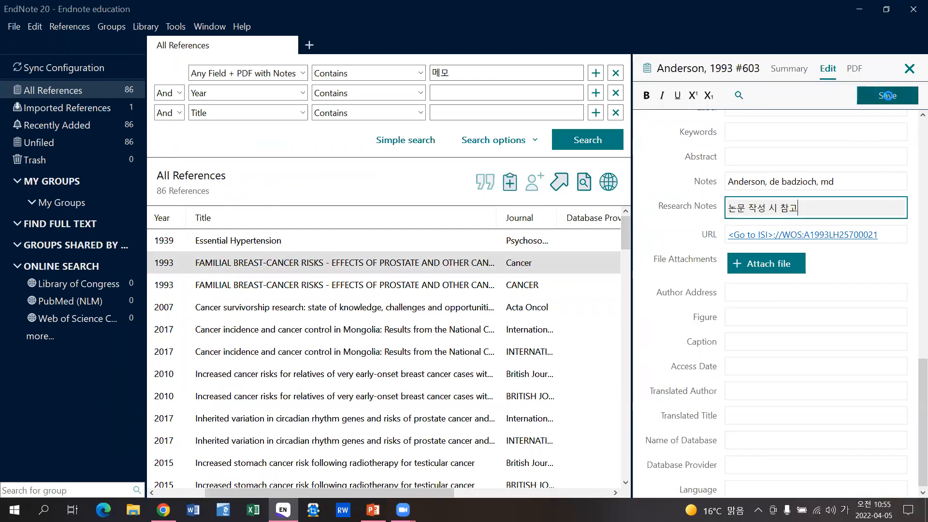
left_click(909, 68)
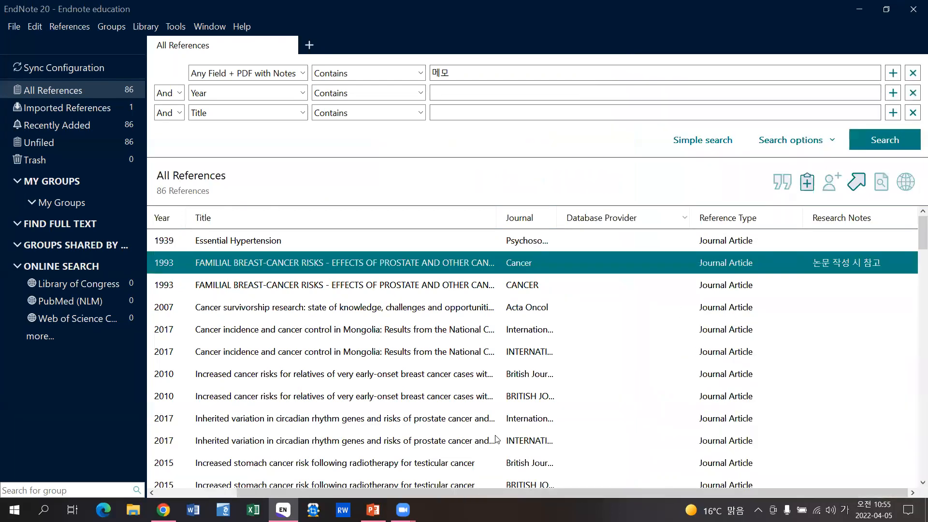
left_click(841, 214)
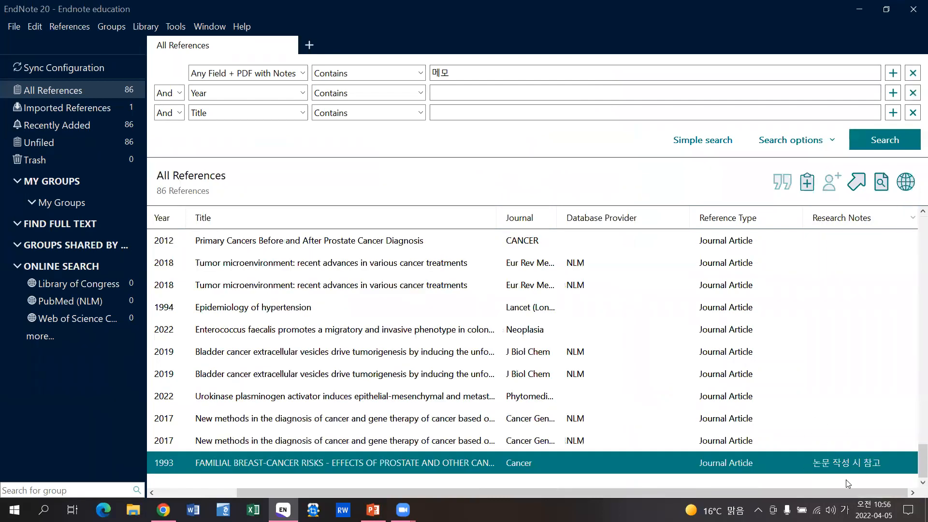
- Search Any Field for '논문', finding only Anderson 1993, then start a blank new reference
left_click(291, 74)
scroll(248, 87, "up", 1)
left_click(242, 88)
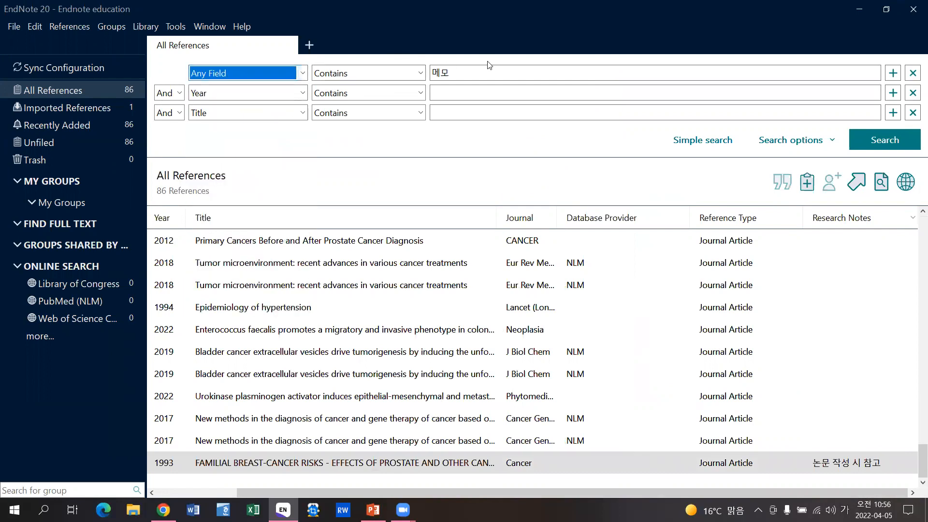
type("논문")
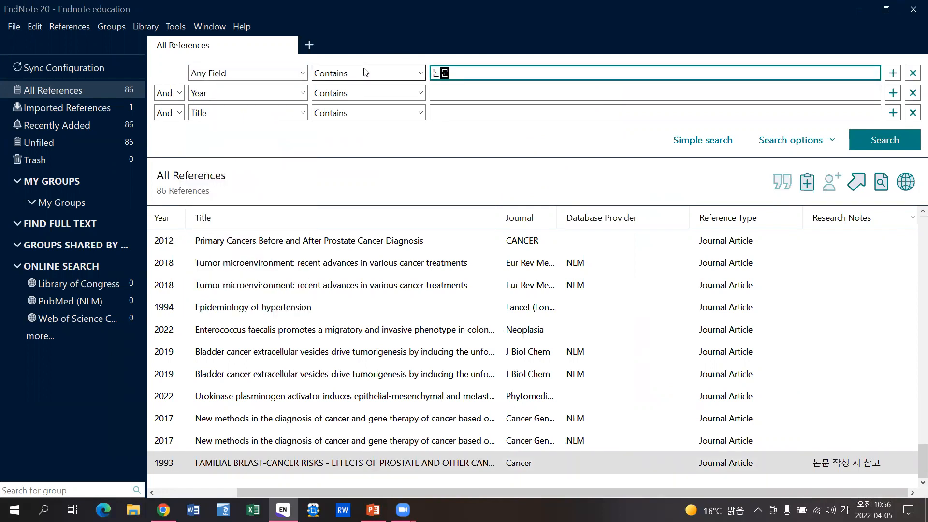
key("Return")
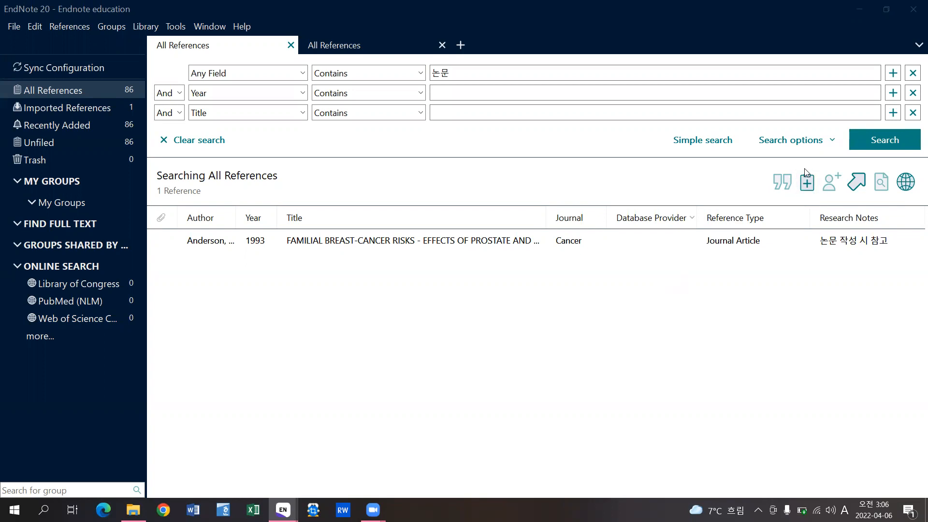
left_click(815, 182)
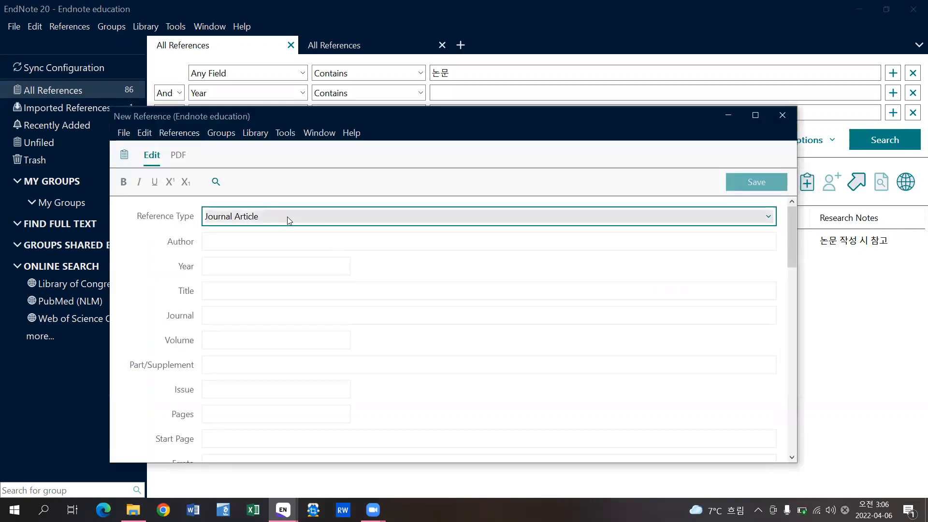
- Change the new reference's type to Book, then close it without saving
left_click(287, 218)
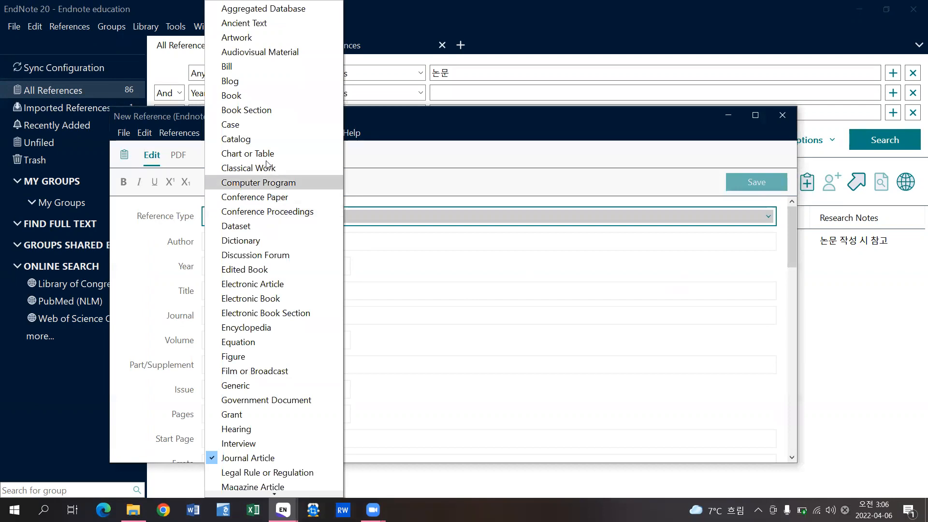
left_click(253, 95)
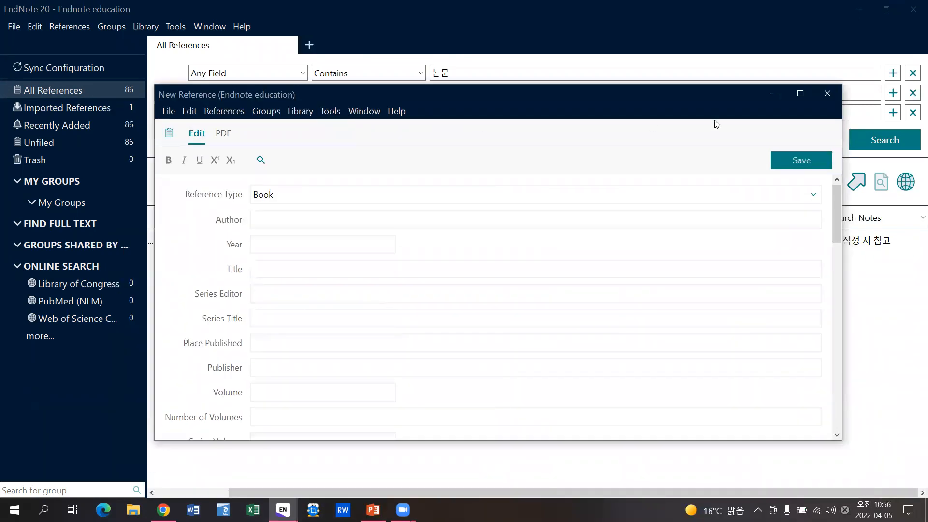
left_click(831, 91)
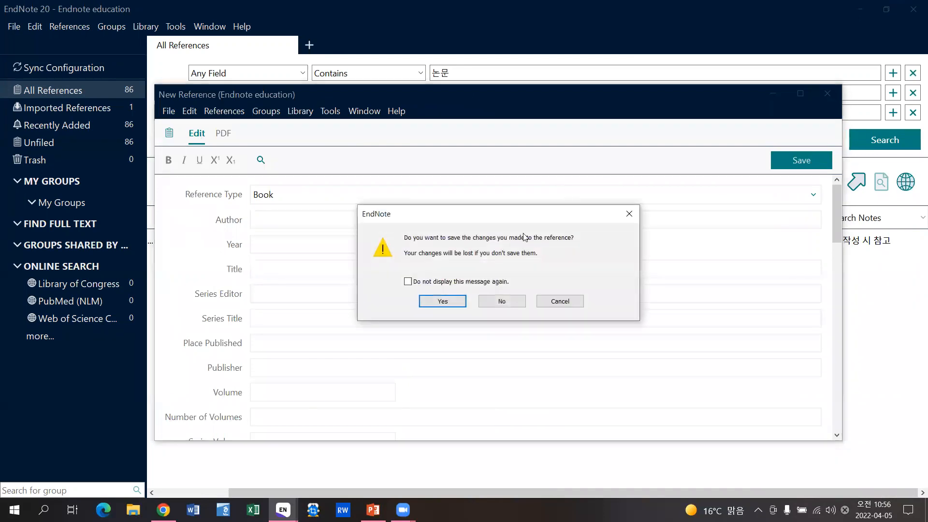
left_click(511, 303)
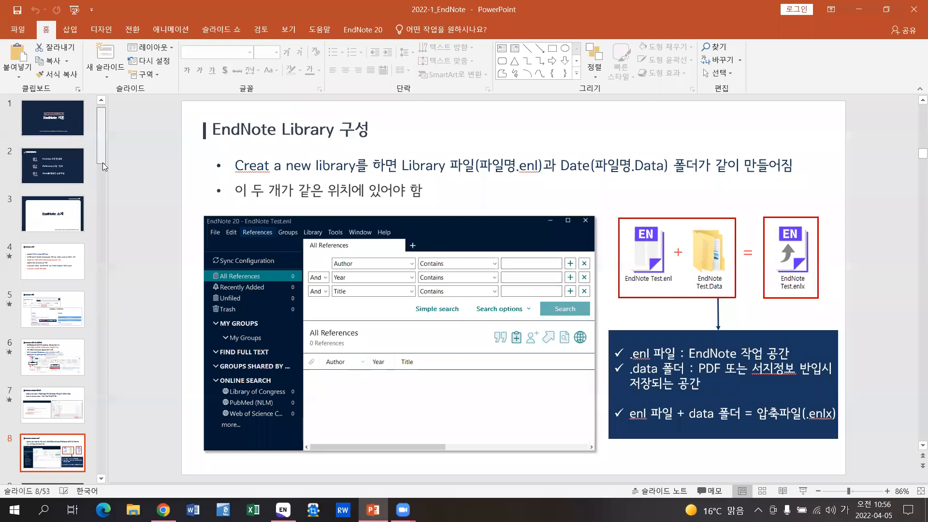
- Page through the Book, Book Chapter and Web page slides (17–19), then minimize PowerPoint
left_click_drag(103, 163, 96, 225)
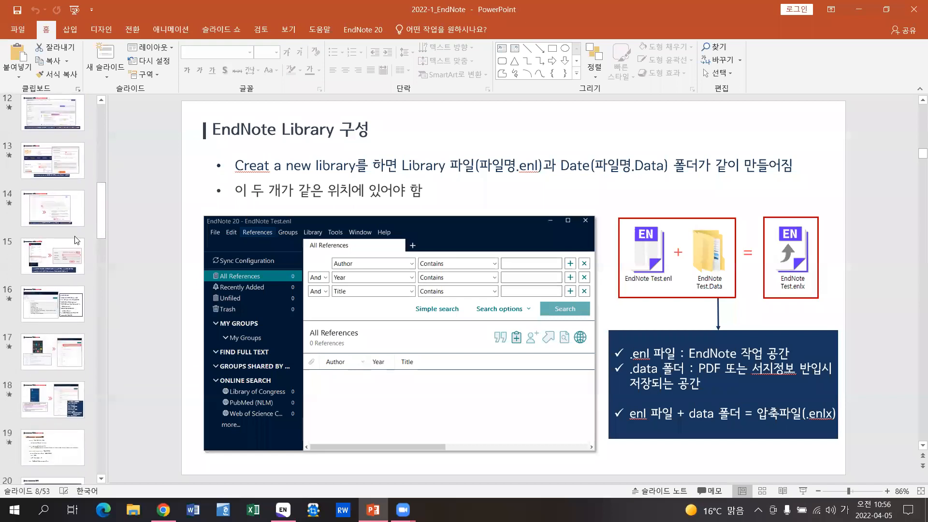
left_click(63, 303)
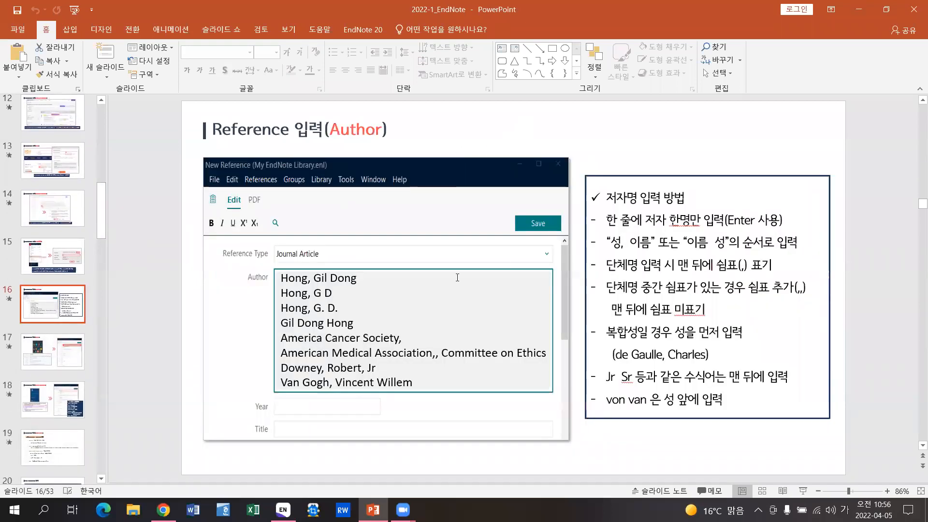
scroll(457, 277, "down", 1)
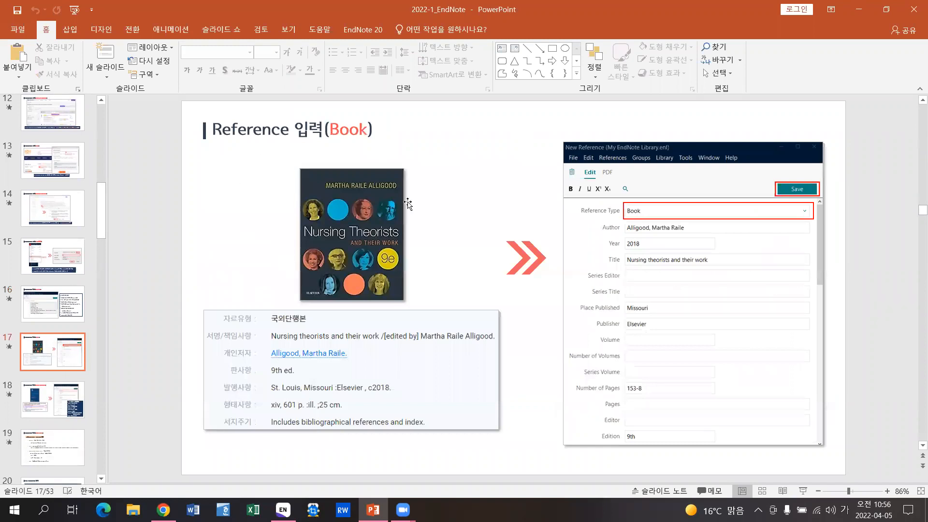
scroll(407, 204, "down", 1)
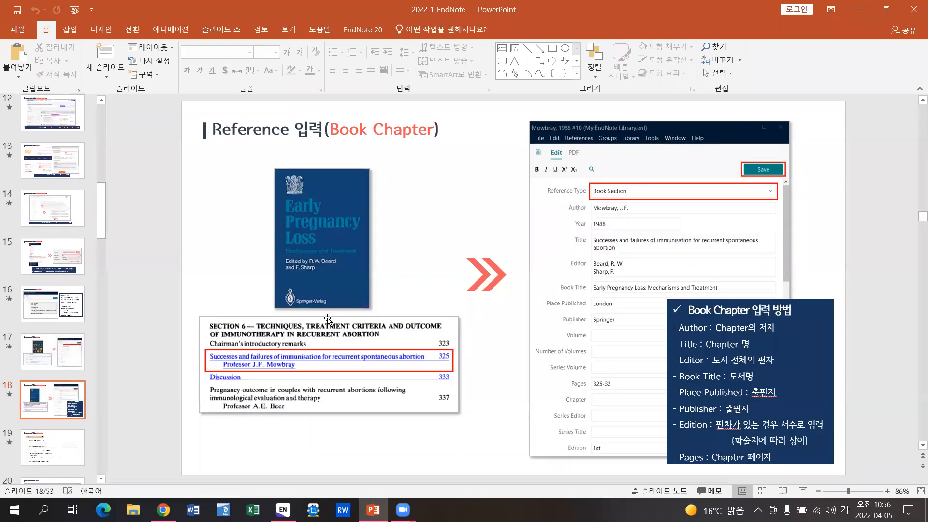
scroll(370, 389, "down", 1)
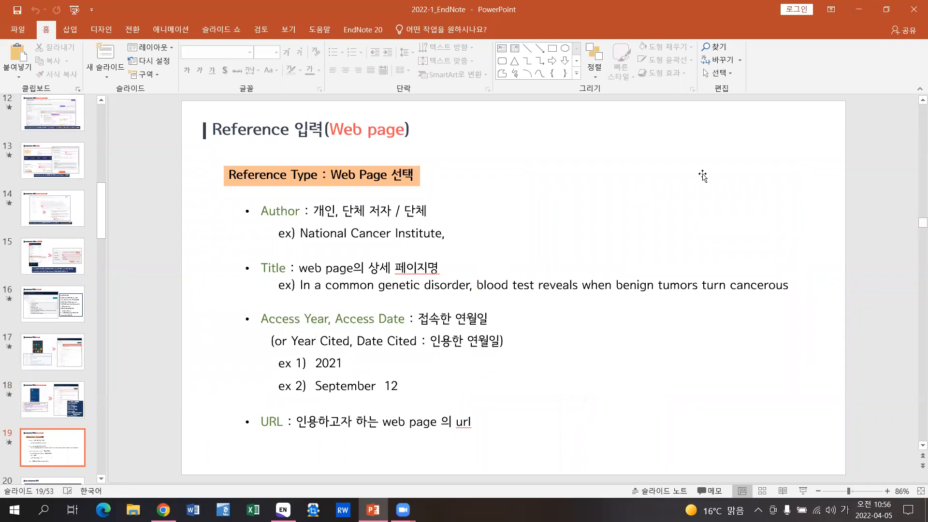
left_click(858, 9)
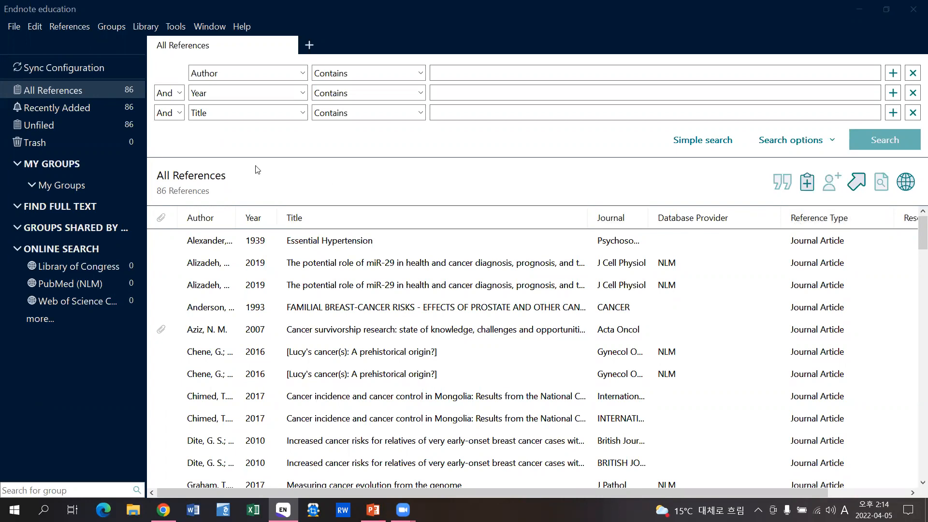
- Run Find Duplicates on all references and compare the Alizadeh 2019 records (volume 235 vs 234)
left_click(69, 91)
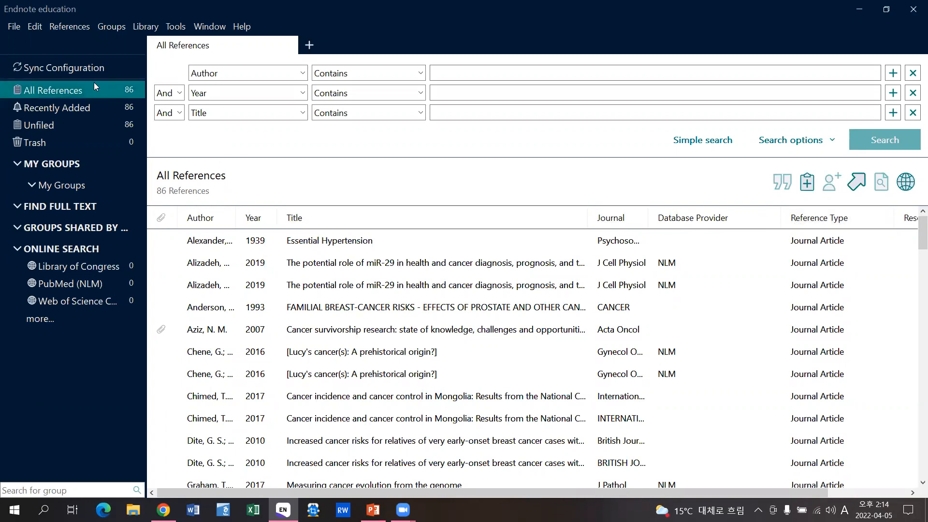
left_click(148, 29)
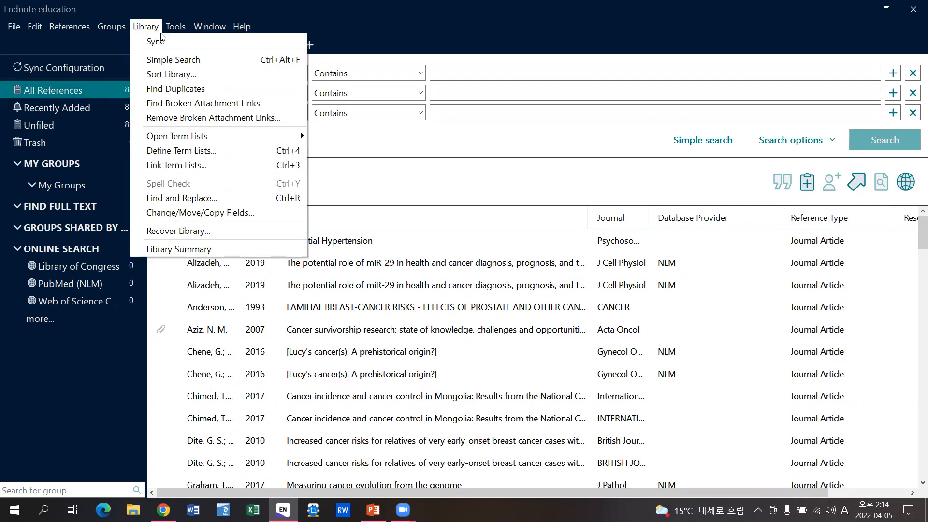
left_click(218, 88)
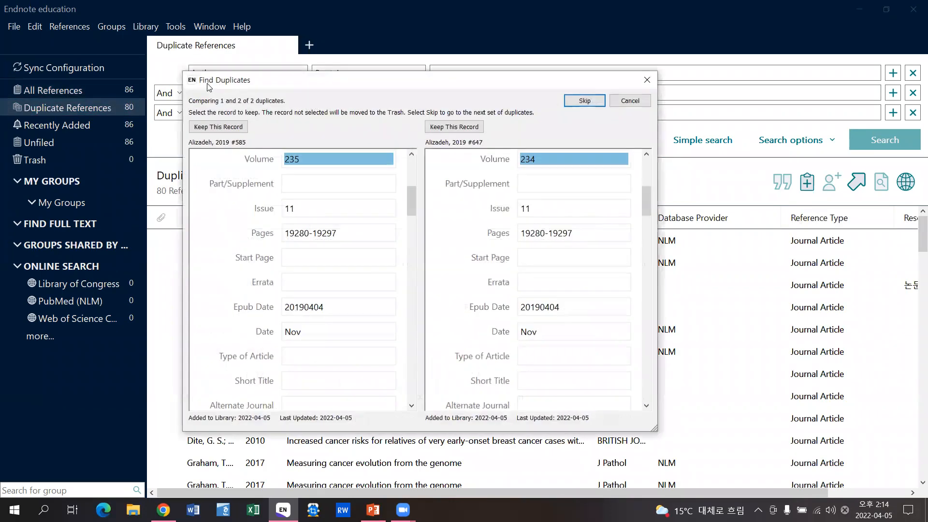
scroll(523, 216, "up", 5)
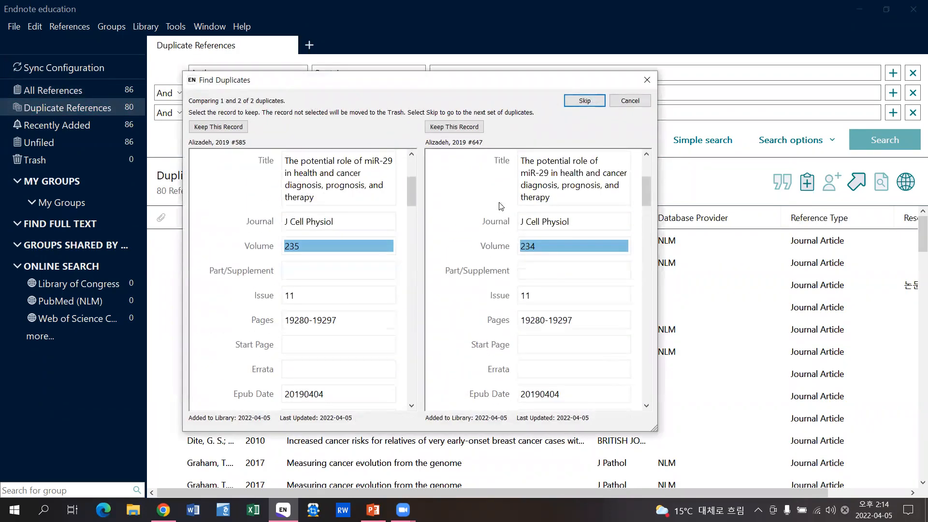
scroll(479, 236, "up", 1)
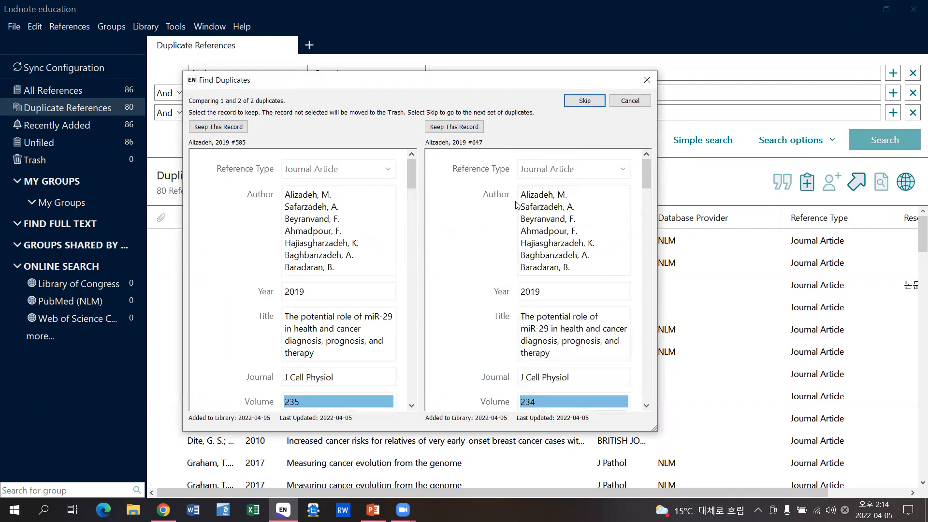
scroll(577, 285, "down", 3)
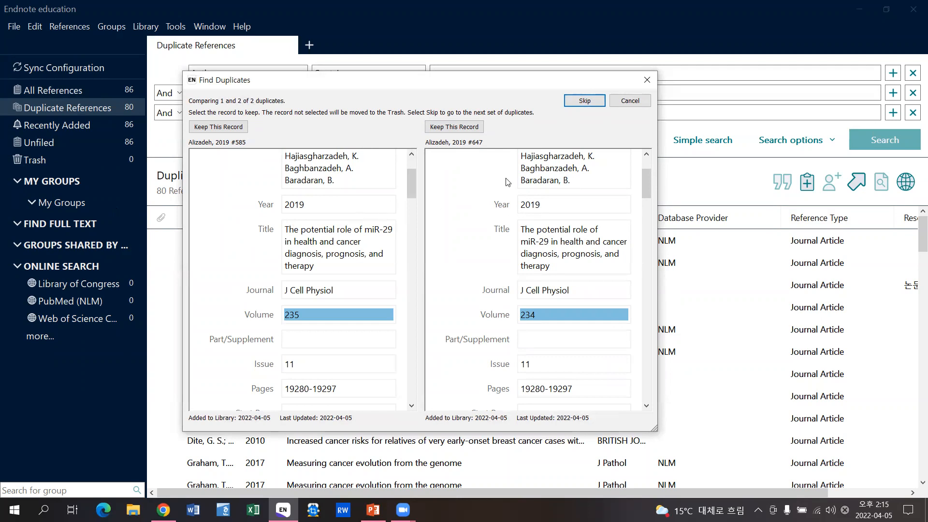
- Cancel the comparison and drag the 40 selected duplicates to Trash, leaving 46 references
left_click(627, 103)
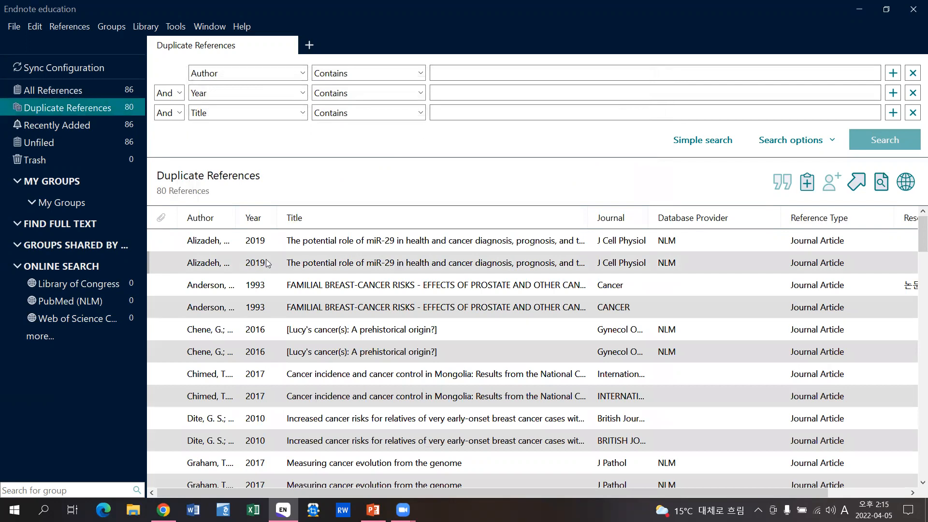
left_click_drag(248, 261, 67, 158)
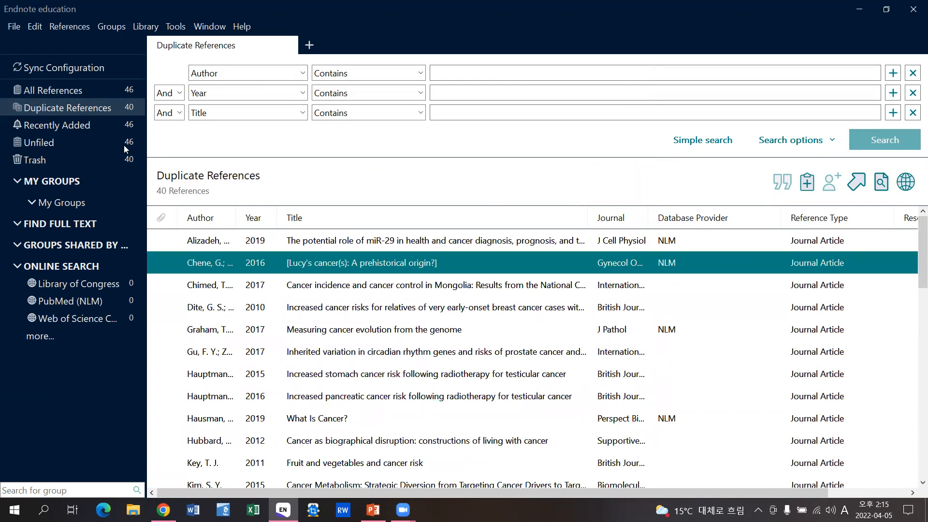
left_click(101, 91)
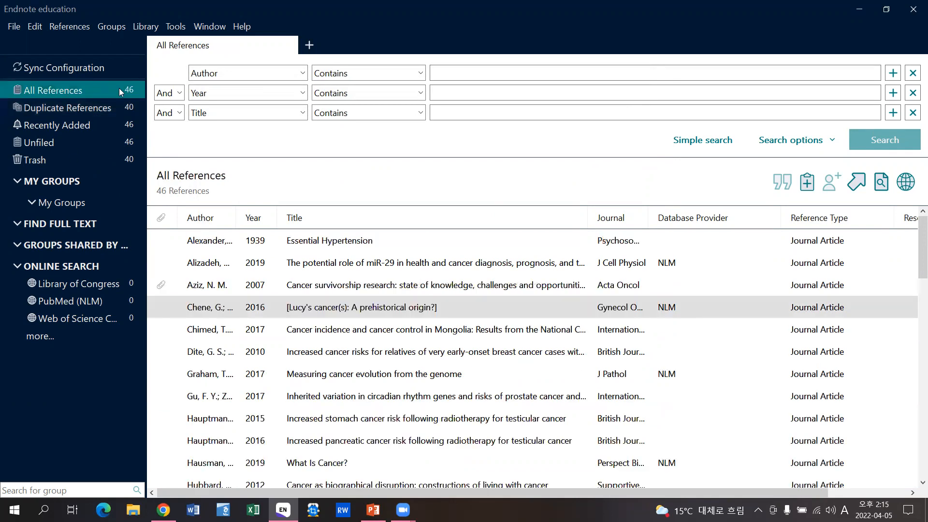
left_click(88, 108)
left_click(97, 90)
- Create two new groups under My Groups, keeping the default names for now
left_click(74, 182)
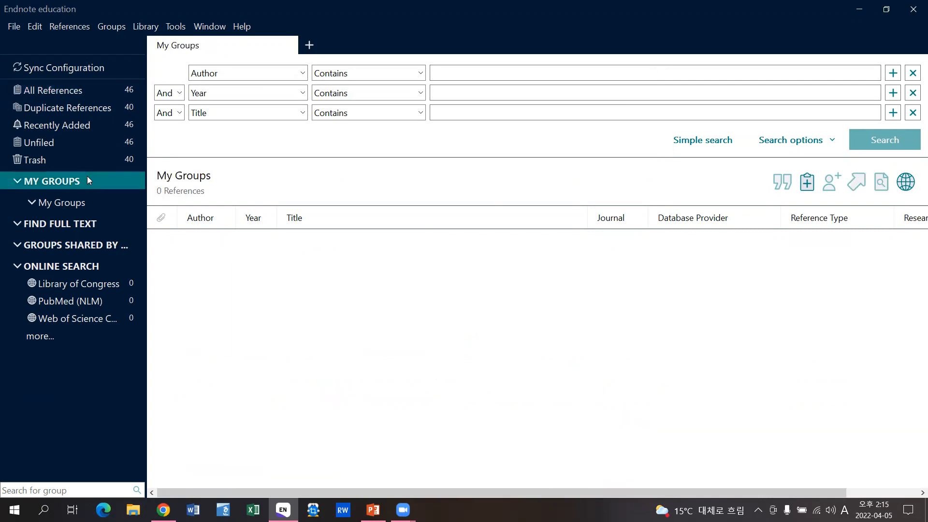
left_click(82, 203)
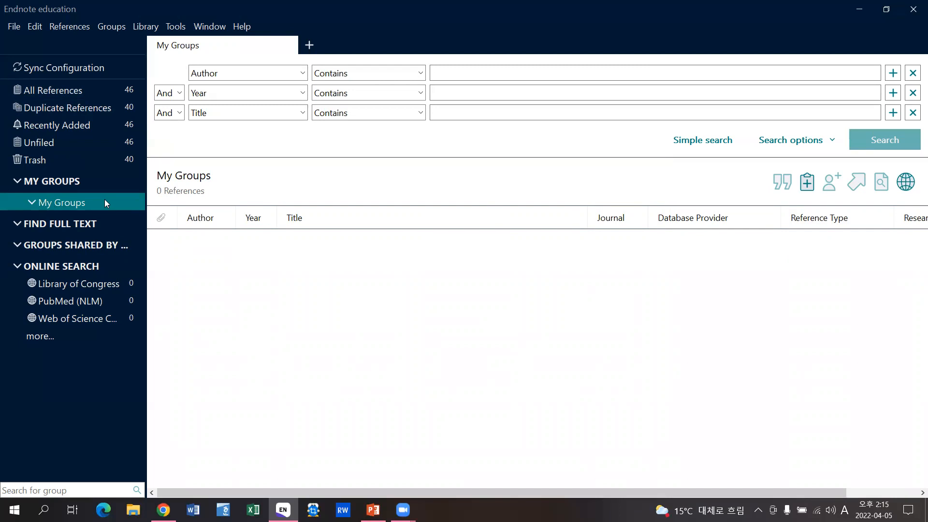
right_click(97, 204)
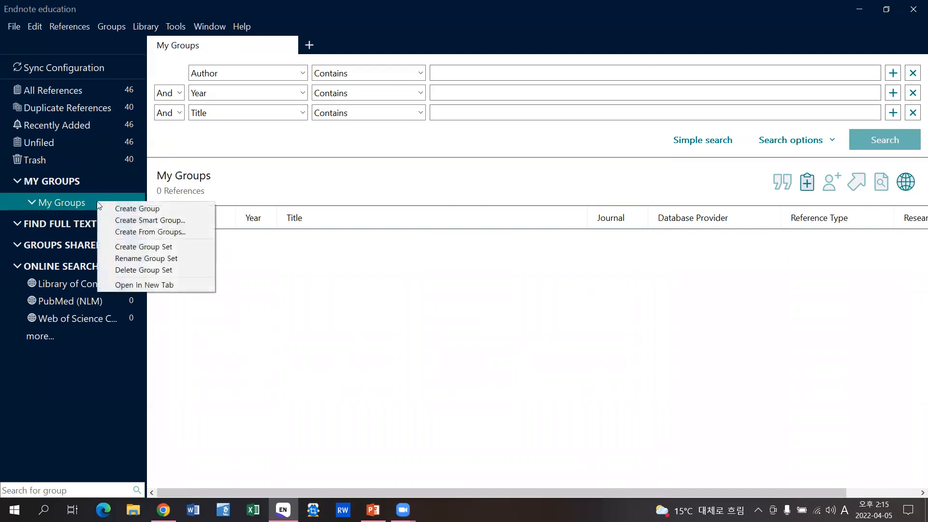
left_click(163, 208)
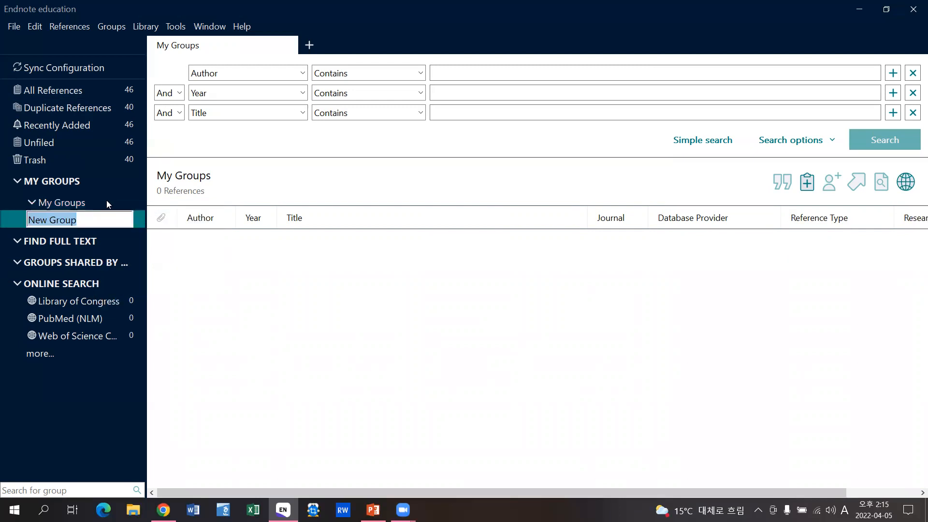
right_click(118, 202)
left_click(167, 209)
key("Return")
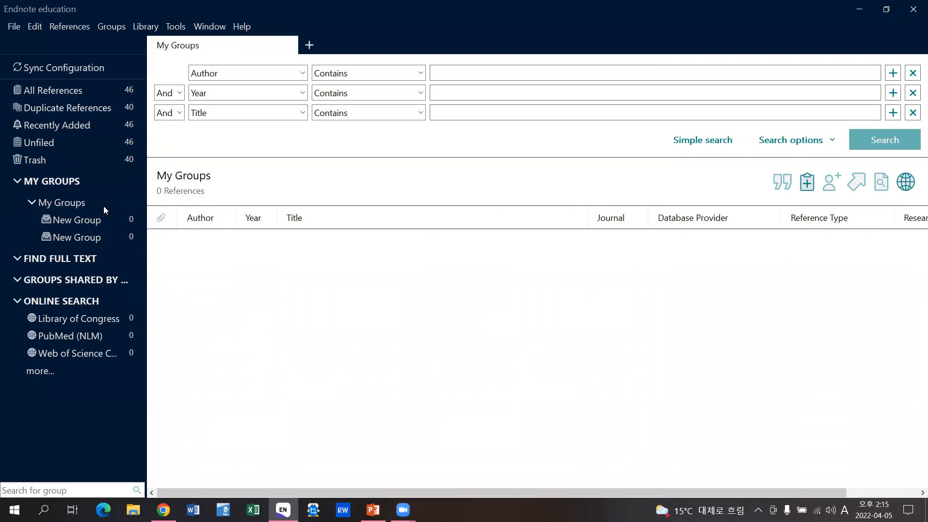
left_click(103, 206)
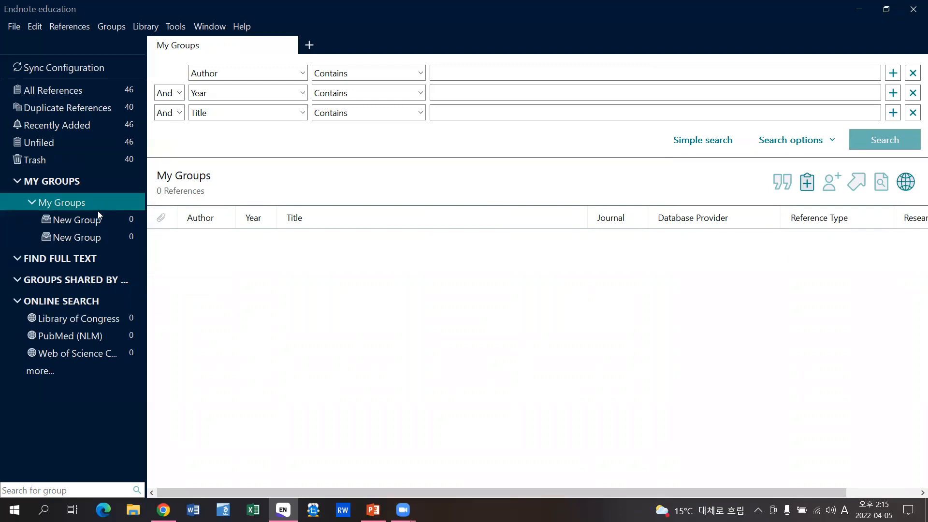
- Rename the new groups to 'Cancer' and 'Hypertension'
double_click(75, 222)
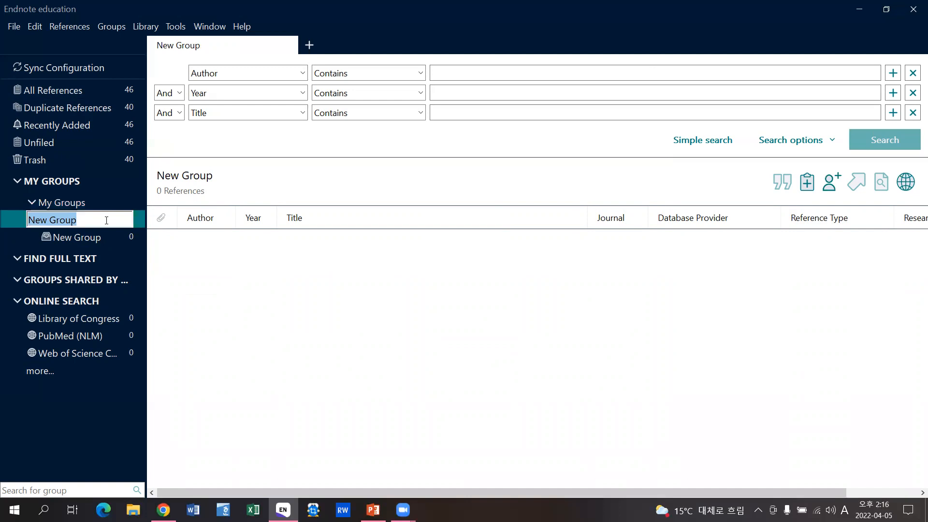
key("BackSpace")
key("Caps_Lock")
type("C")
key("Caps_Lock")
type("ancer")
double_click(79, 236)
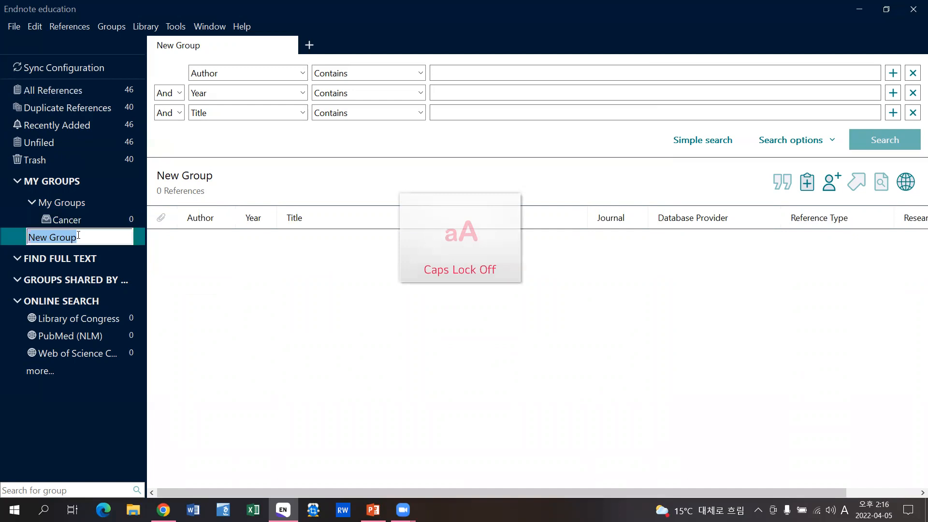
key("Caps_Lock")
type("H")
key("Caps_Lock")
type("yp")
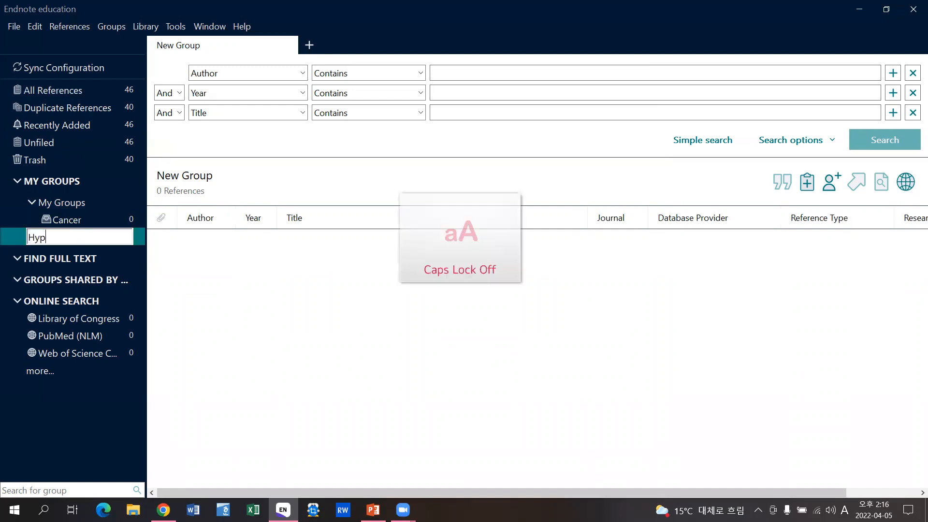
type("ertension")
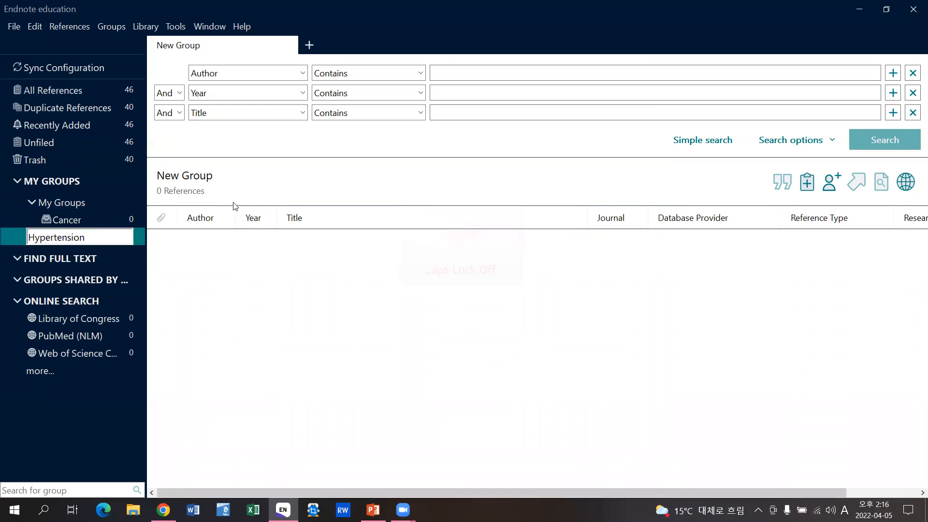
key("Return")
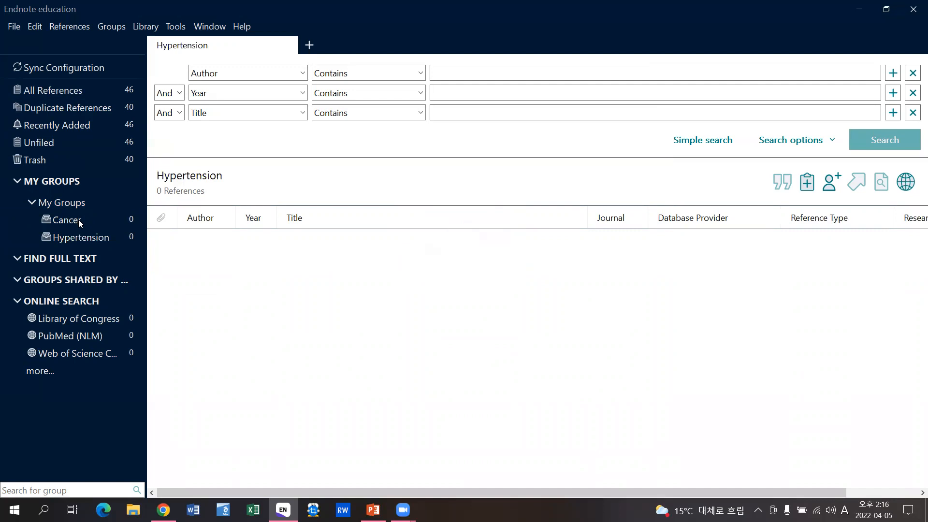
- Search all references for Title containing 'cancer'
left_click(73, 93)
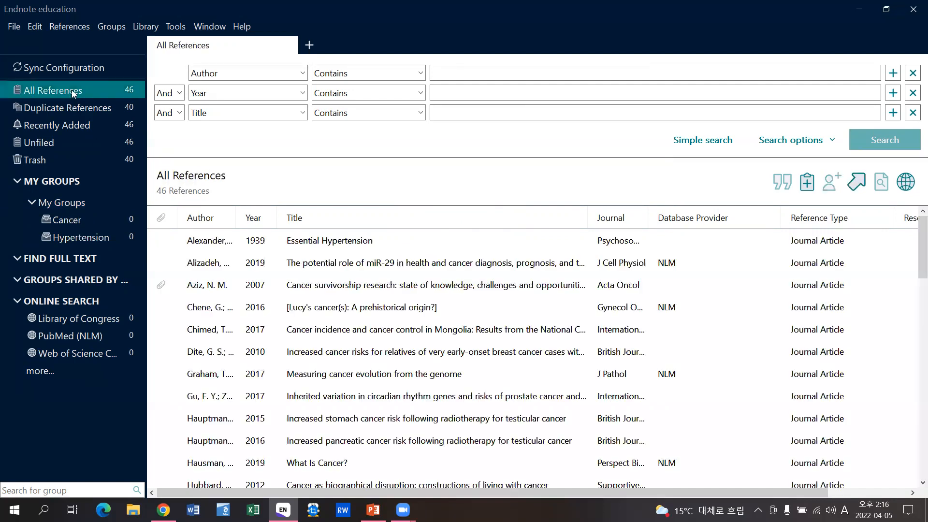
left_click(456, 113)
type("cancer")
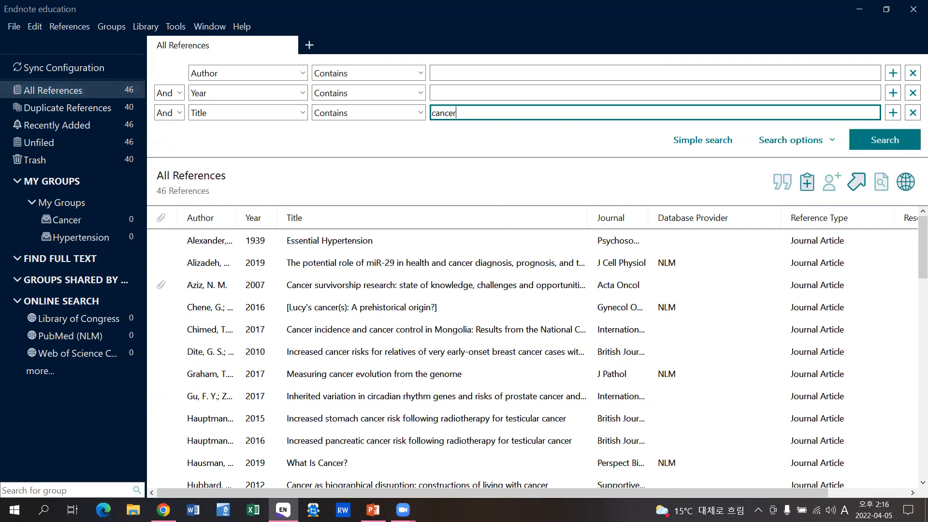
left_click(873, 140)
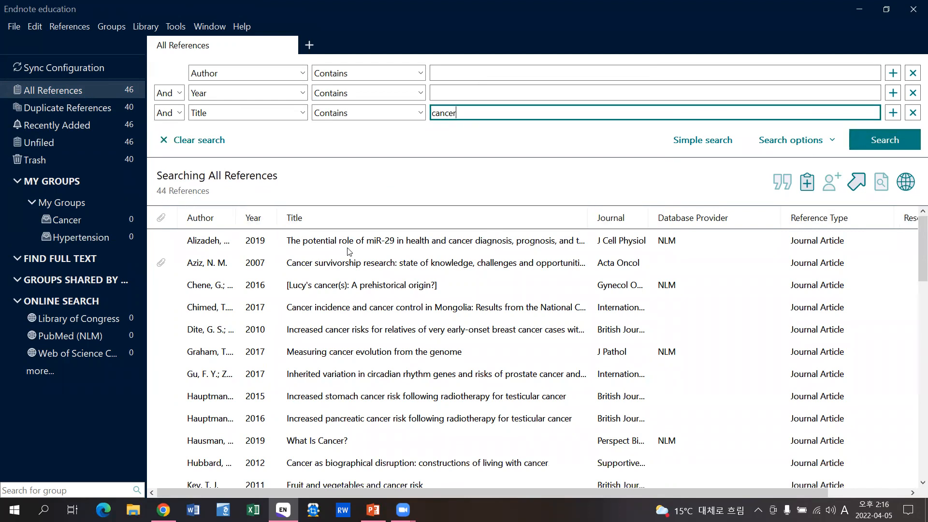
- Add all 44 cancer results to the Cancer group and check what remains Unfiled
left_click(327, 312)
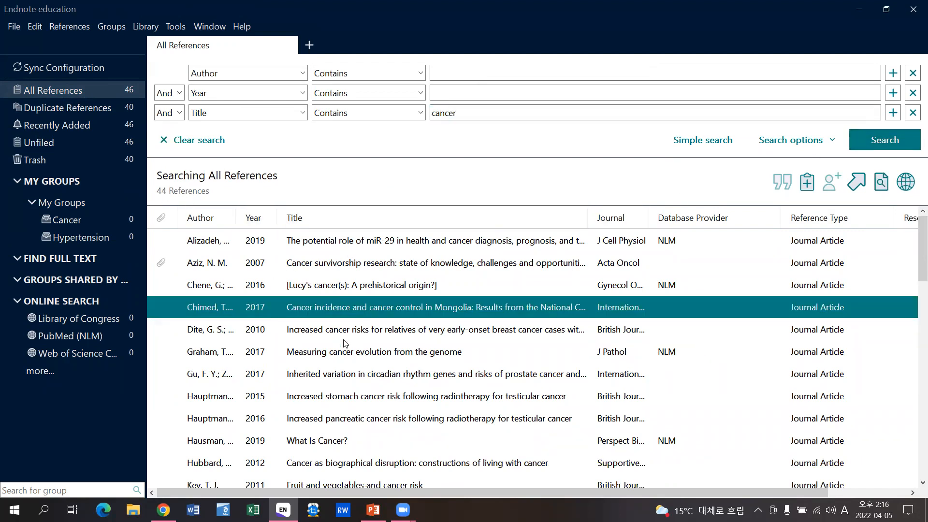
key("ctrl+a")
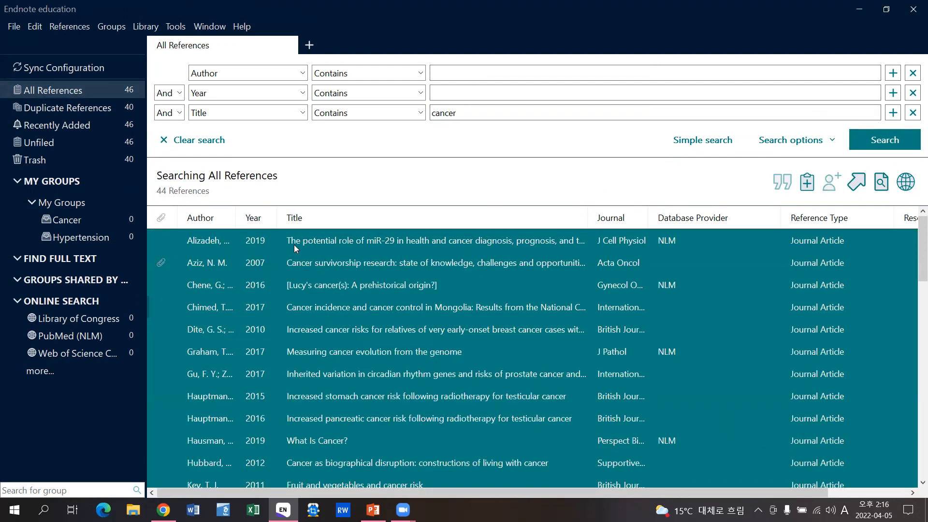
left_click_drag(306, 244, 94, 220)
left_click(293, 263)
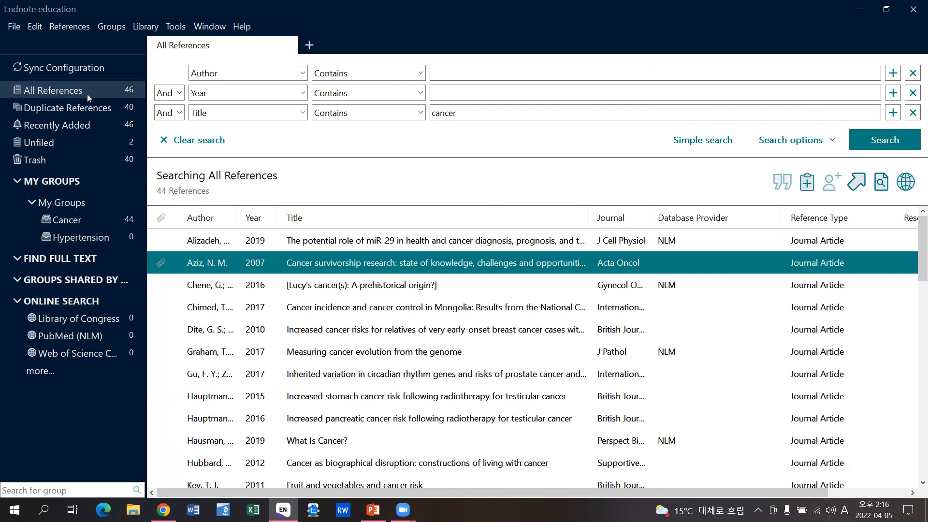
left_click(51, 143)
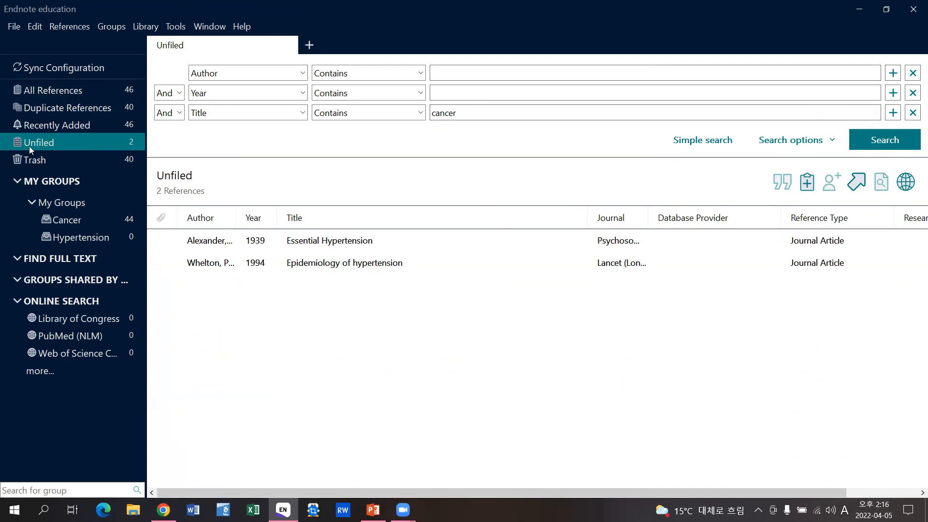
- Search all references for Title containing 'hypertension'
left_click(83, 90)
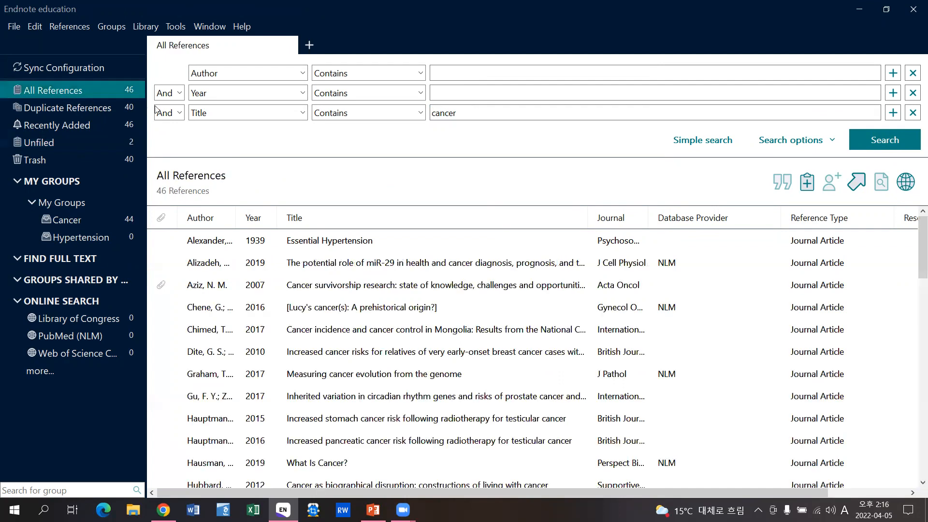
double_click(507, 110)
key("BackSpace")
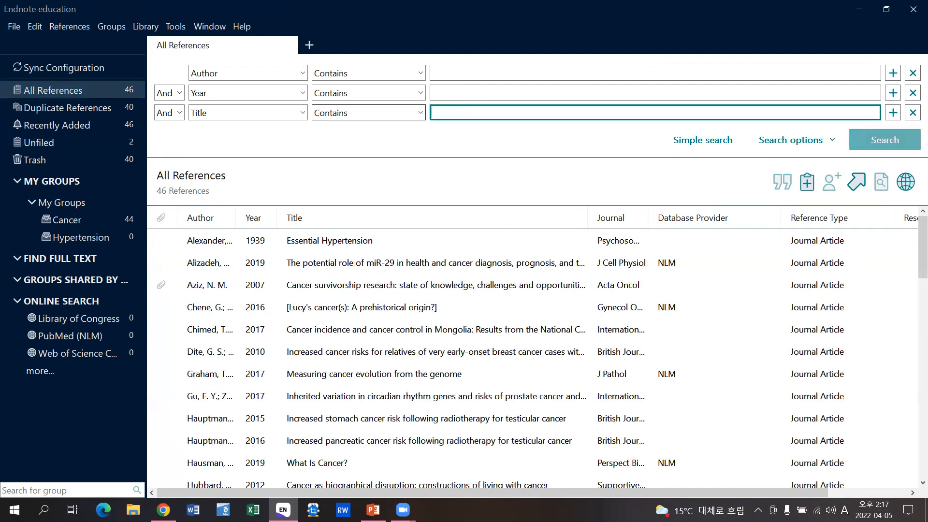
type("hypertension")
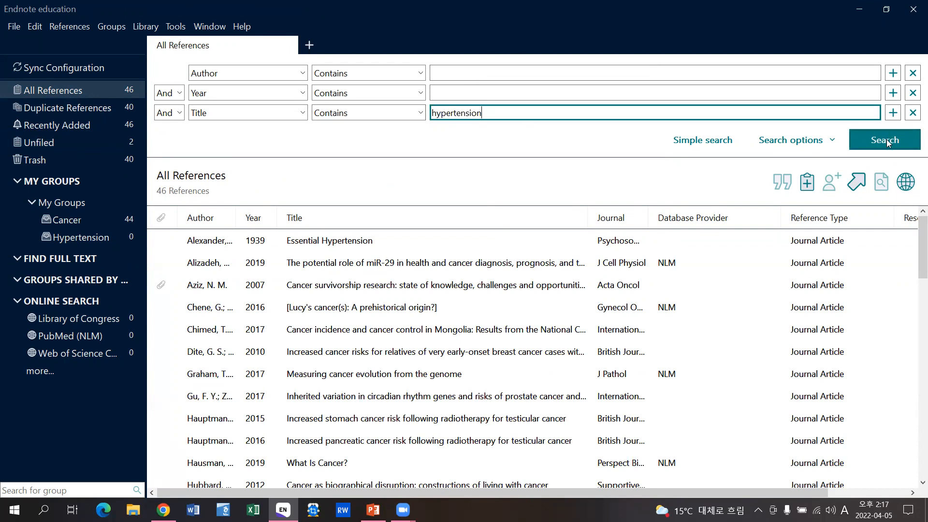
left_click(886, 140)
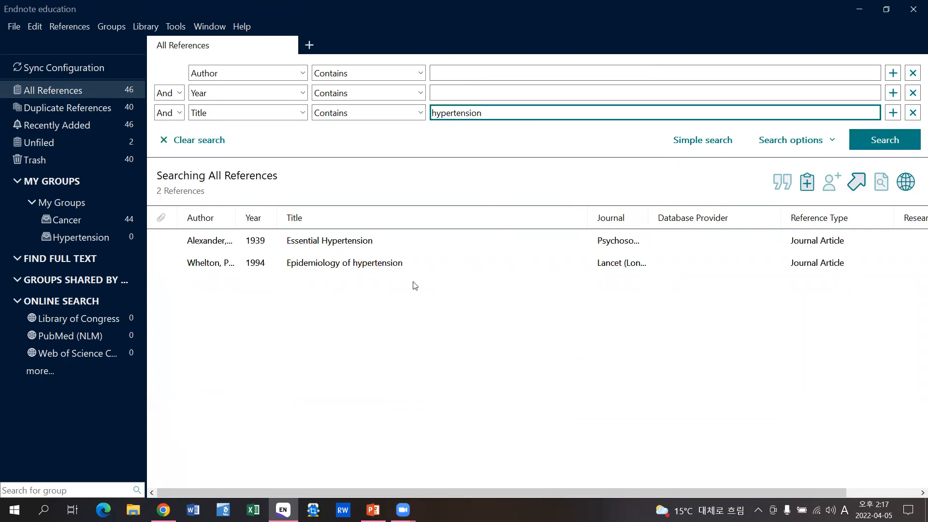
- Add both hypertension results to the Hypertension group and confirm Unfiled is empty
left_click(394, 267)
key("ctrl+a")
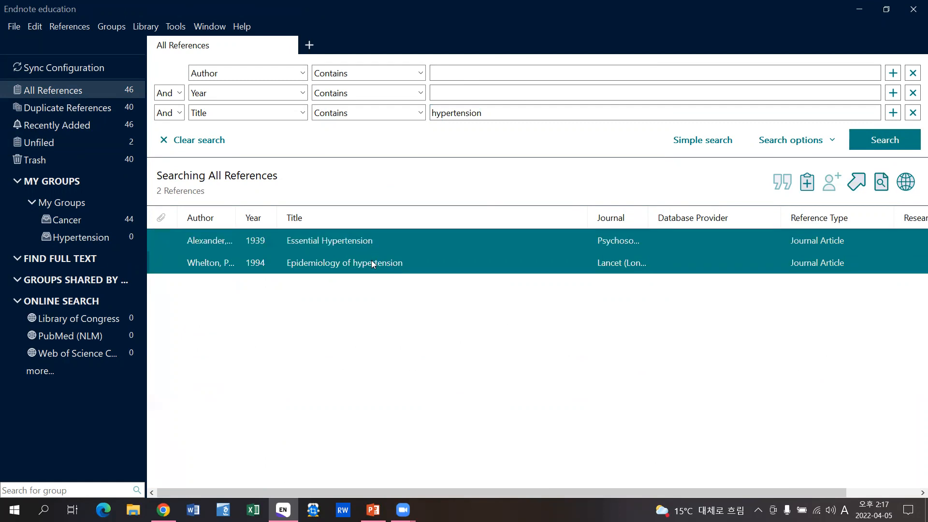
right_click(357, 263)
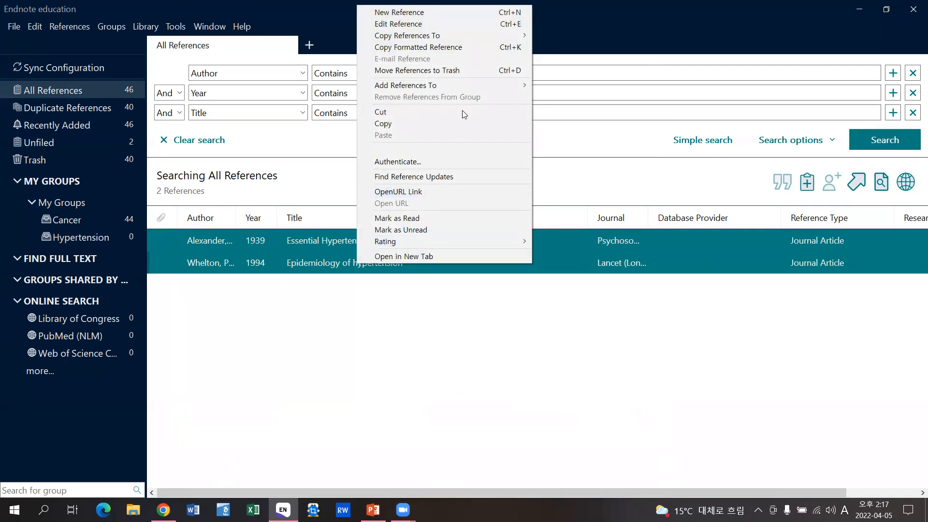
mouse_move(454, 85)
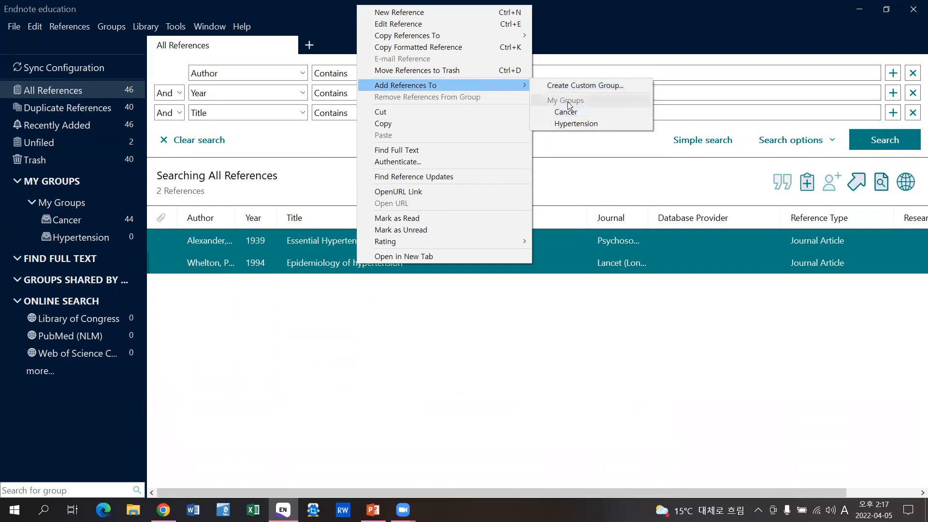
left_click(614, 123)
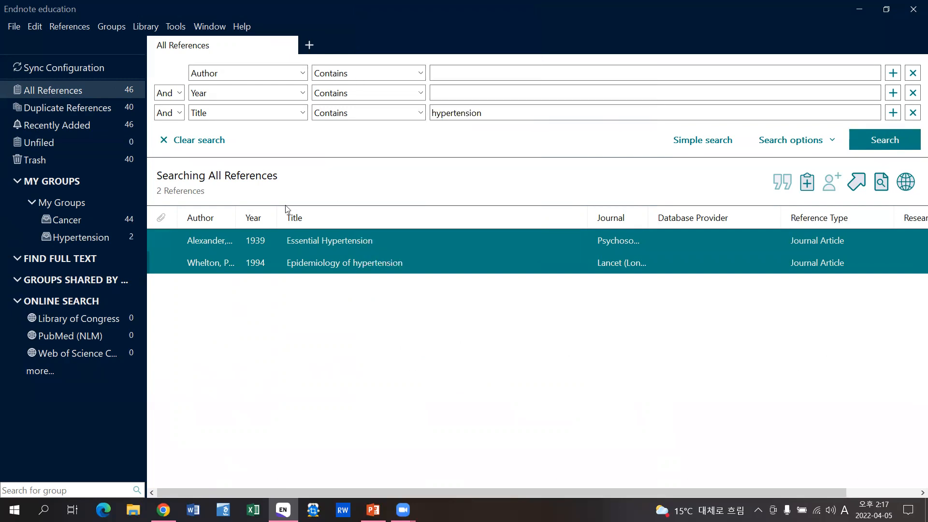
left_click(85, 142)
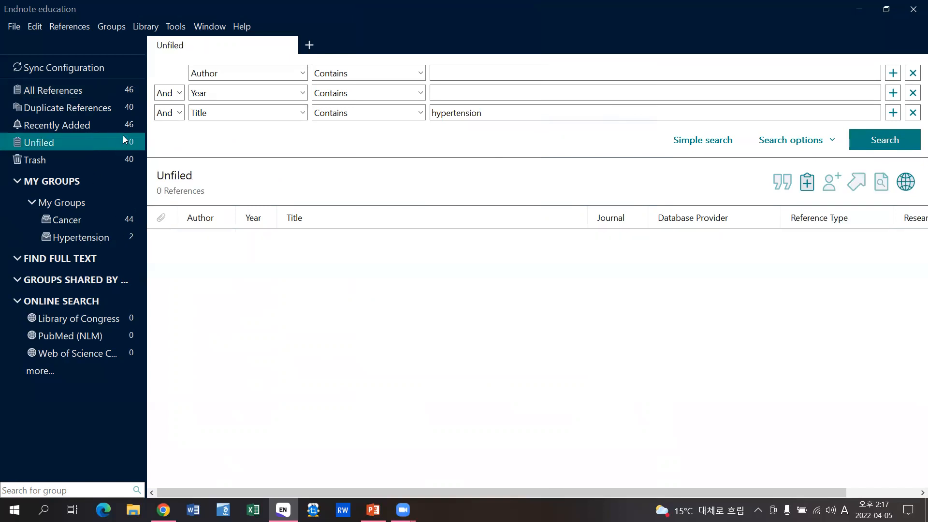
left_click(77, 90)
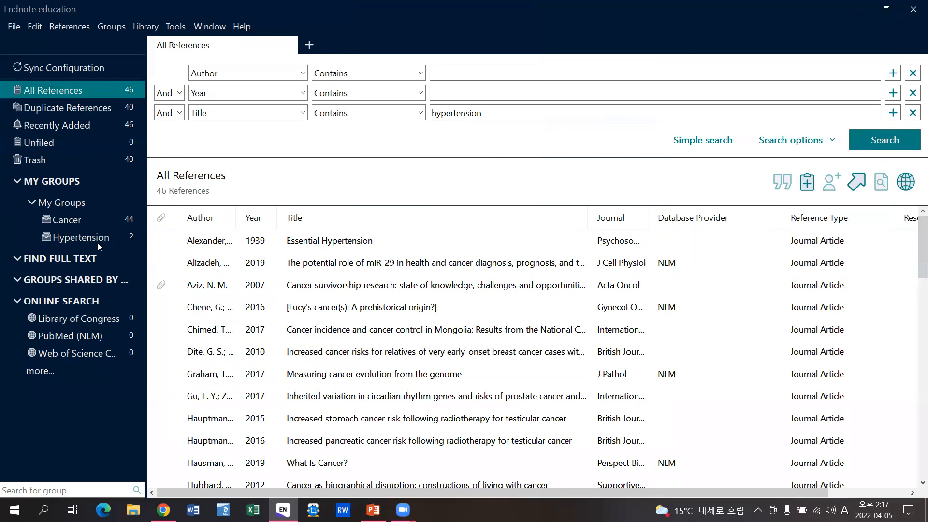
- Start a smart group with criteria Title contains 'cance' and Year greater than or equal to 2021
left_click(108, 206)
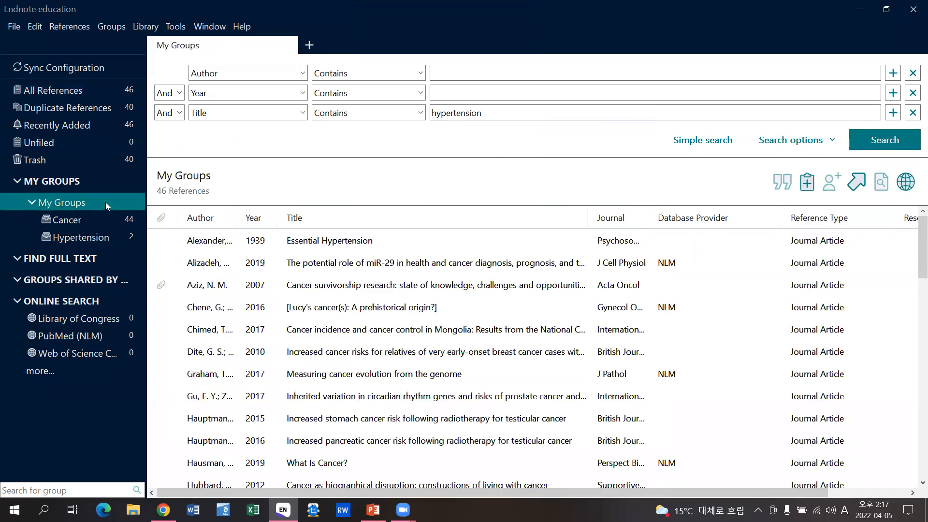
right_click(109, 202)
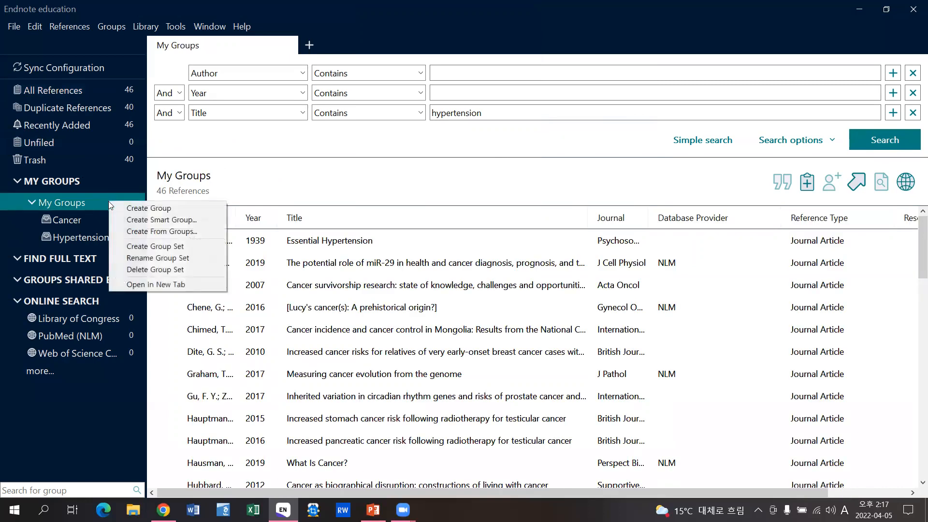
left_click(165, 220)
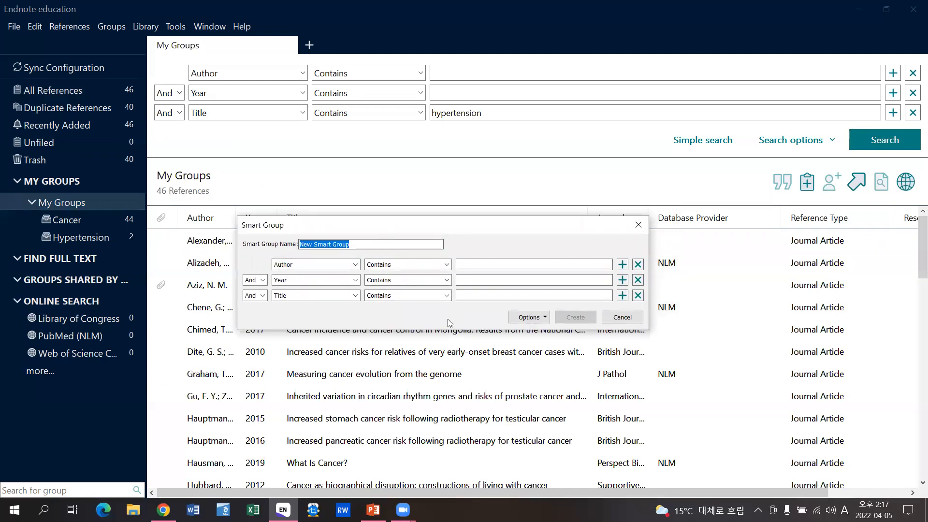
left_click(465, 296)
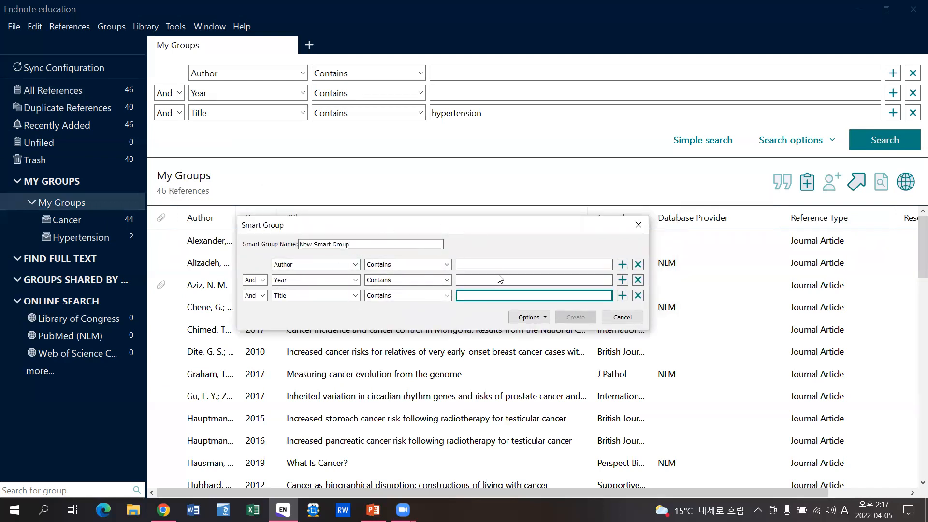
type("cance")
left_click(474, 279)
type("2021")
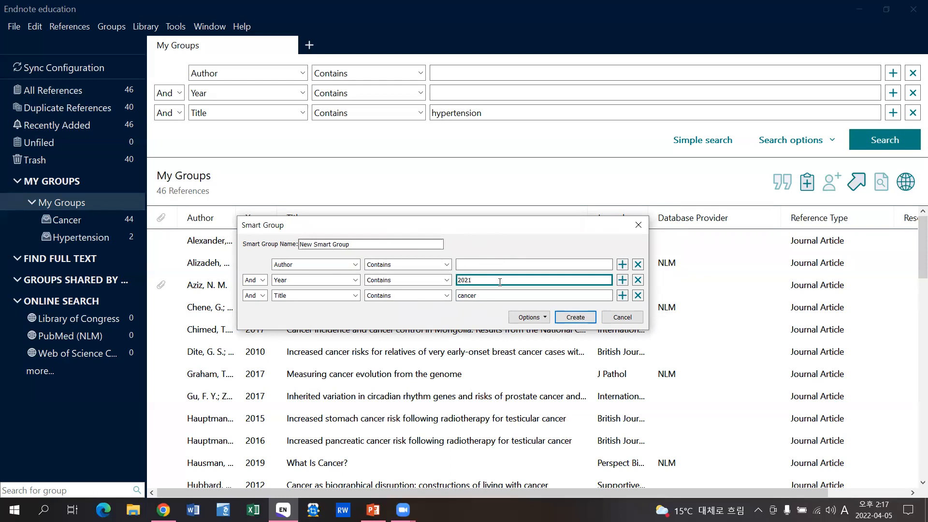
left_click(400, 278)
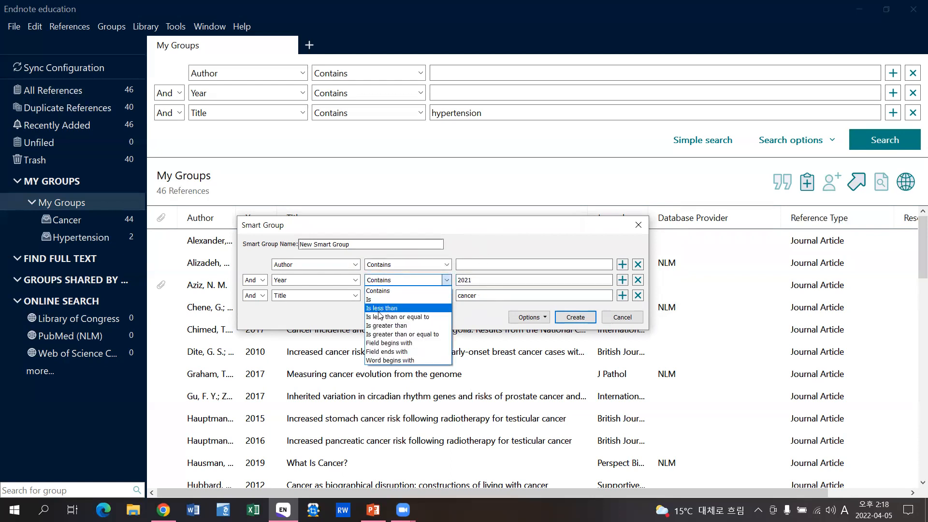
left_click(407, 334)
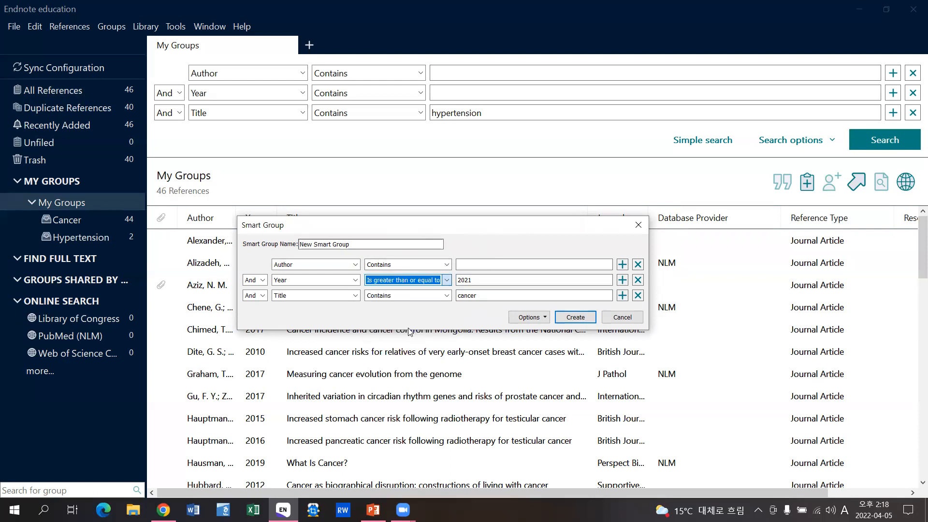
- Name the smart group 'cancer_2021' and create it
left_click_drag(349, 244, 300, 244)
key("BackSpace")
type("can")
key("BackSpace")
type("ancer_2021")
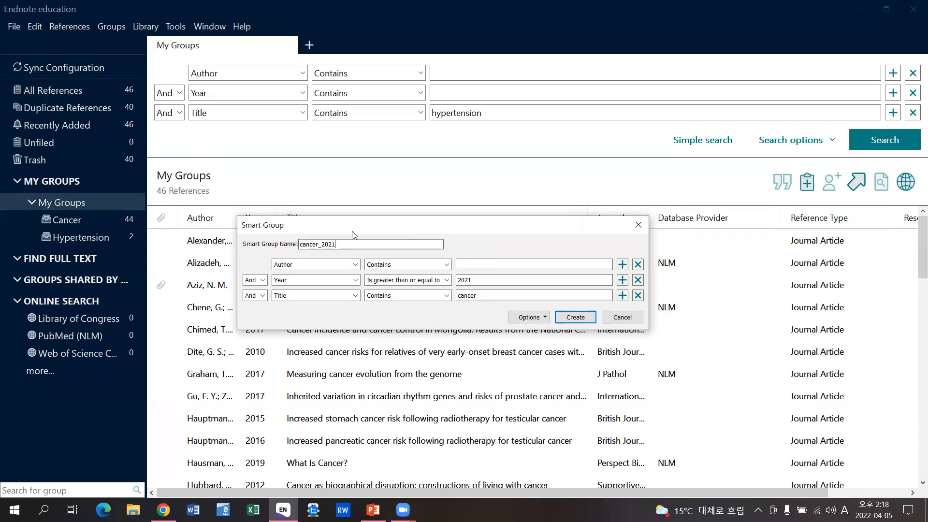
left_click(579, 319)
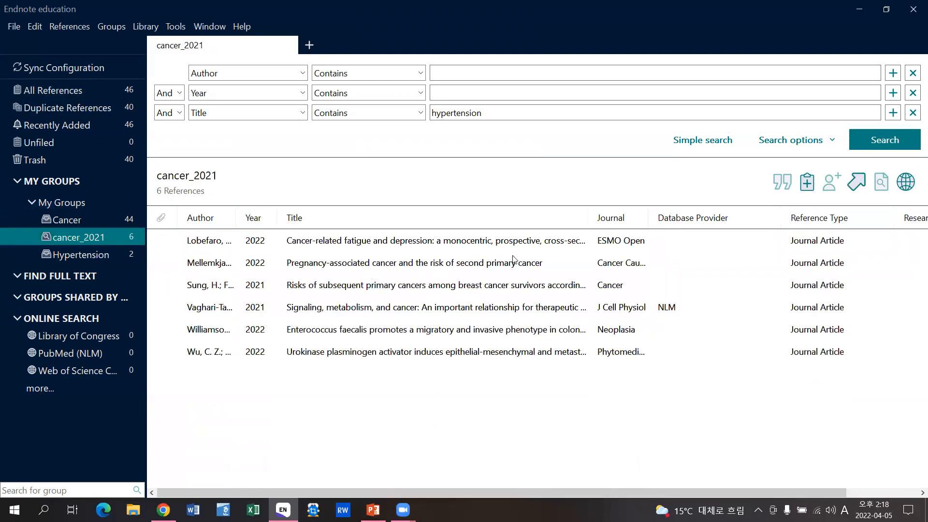
- Widen the Title column so full reference titles are visible
left_click_drag(586, 213, 773, 215)
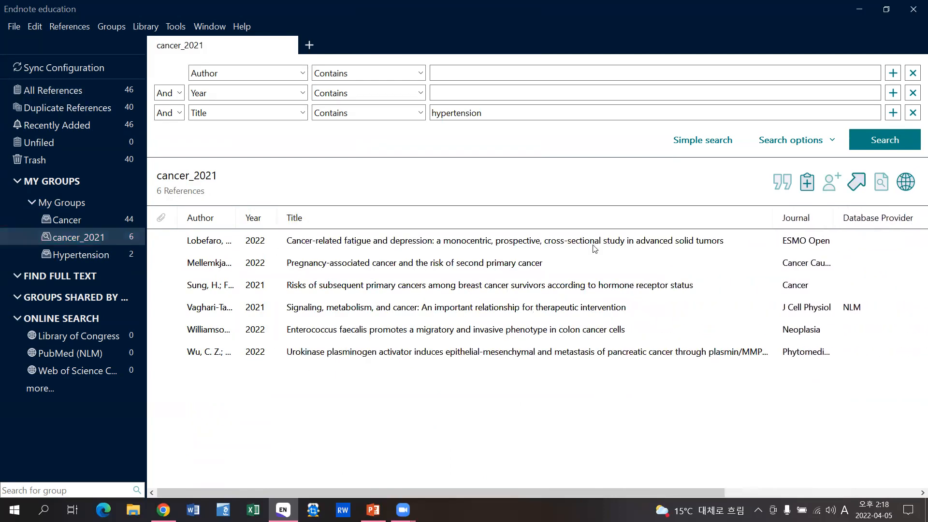
left_click(594, 243)
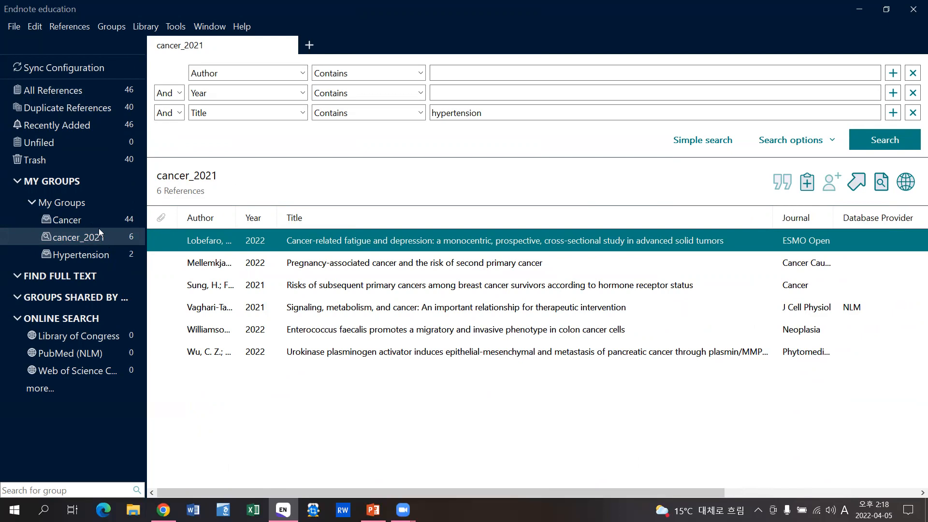
left_click(121, 201)
- Open the Find Full Text group, which contains no references
right_click(118, 204)
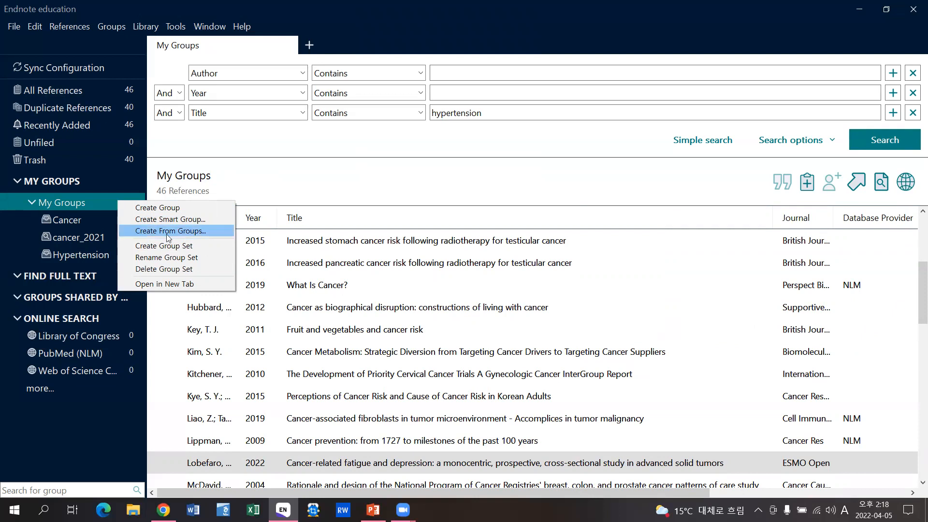
left_click(71, 201)
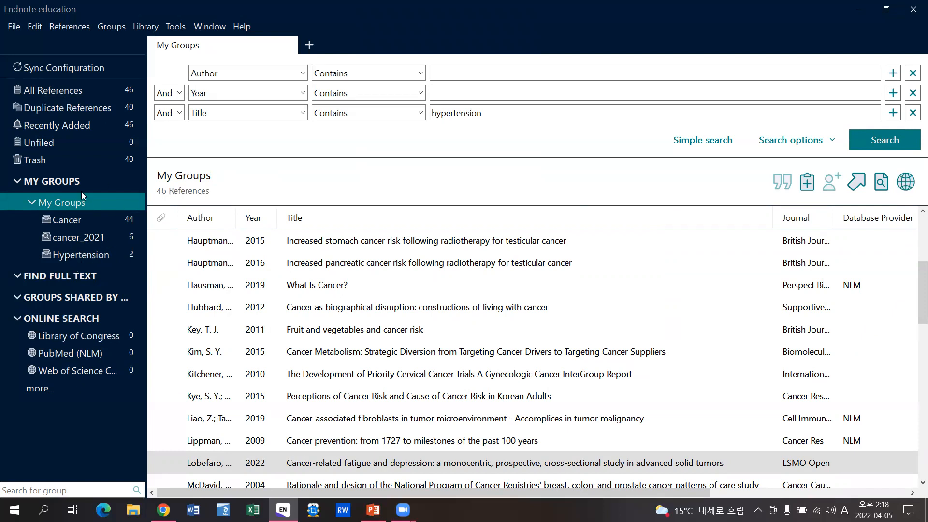
left_click(87, 279)
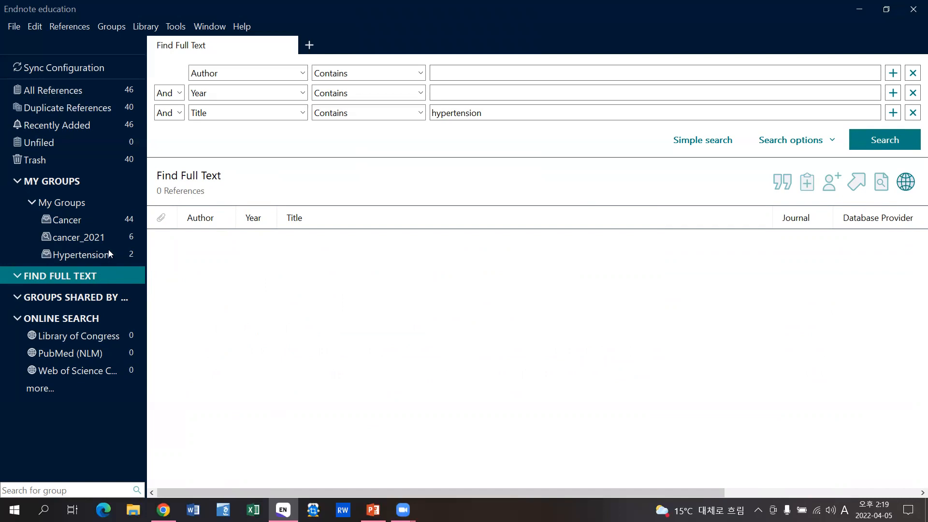
- Open Find Full Text preferences, then view the library's EndNote/RefWorks guide page in Chrome
left_click(40, 31)
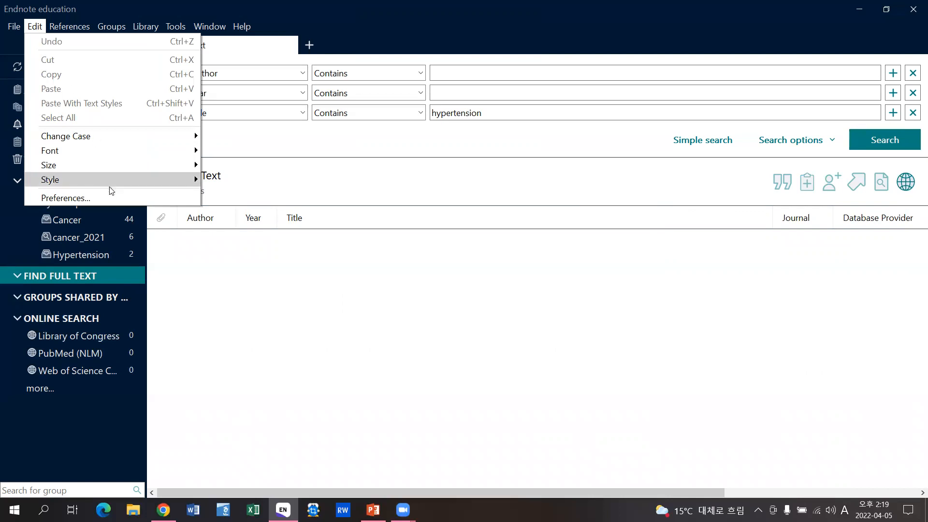
left_click(103, 201)
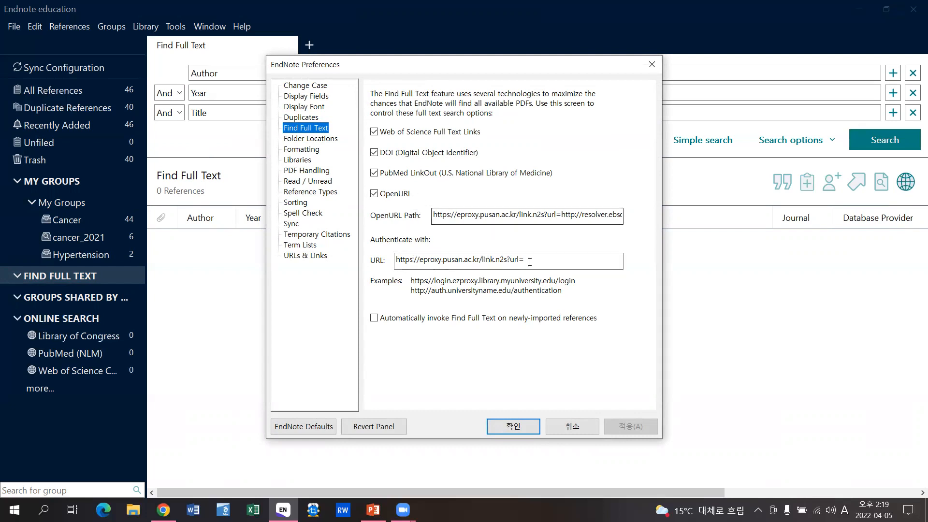
left_click(164, 510)
scroll(295, 247, "up", 10)
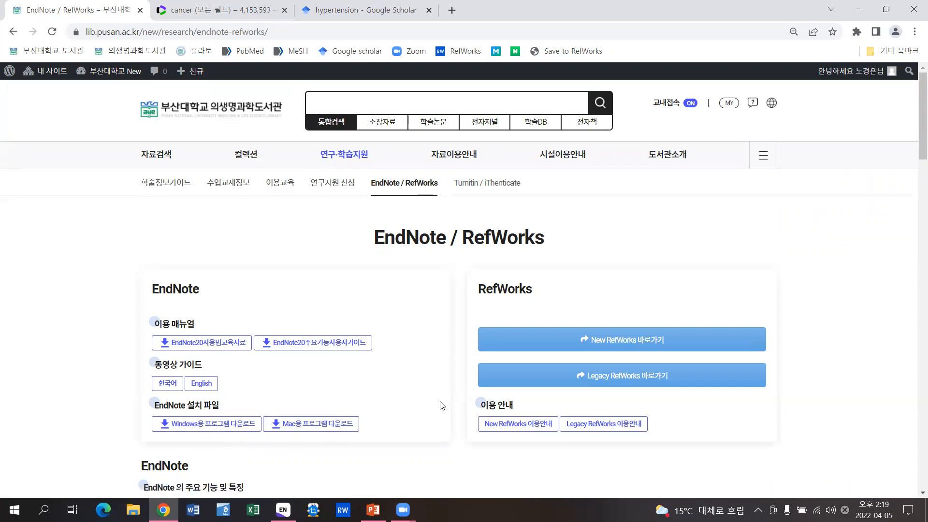
- Copy the eproxy OpenURL address from the library's EndNote settings section, then return to EndNote
scroll(441, 399, "down", 6)
scroll(443, 396, "down", 4)
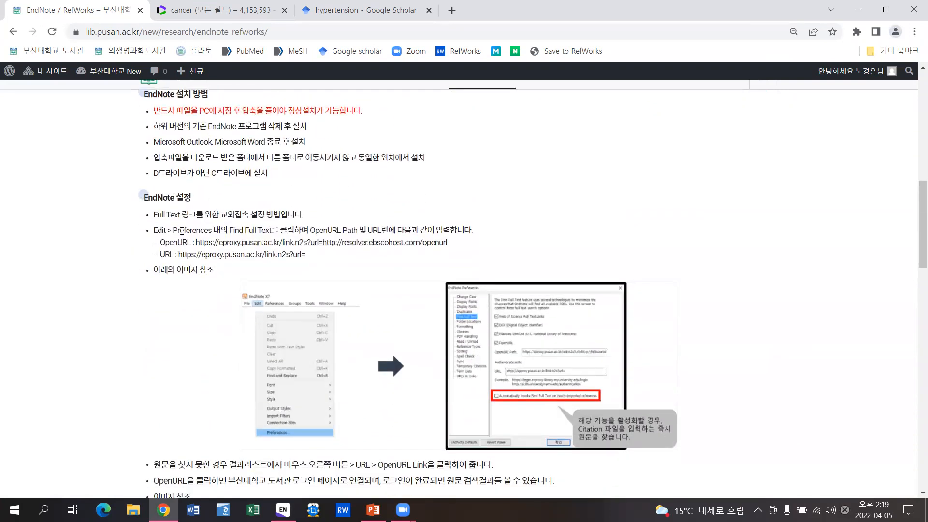
left_click_drag(196, 243, 431, 243)
right_click(431, 243)
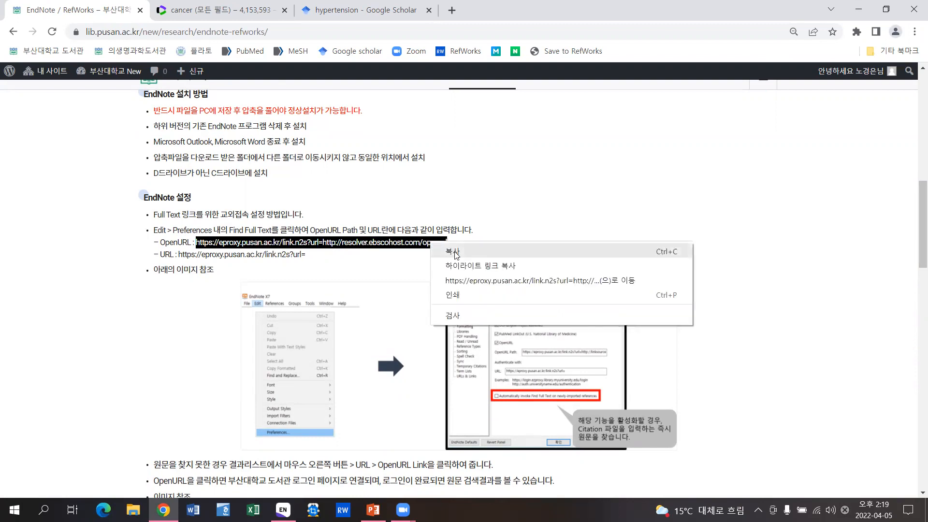
left_click(454, 251)
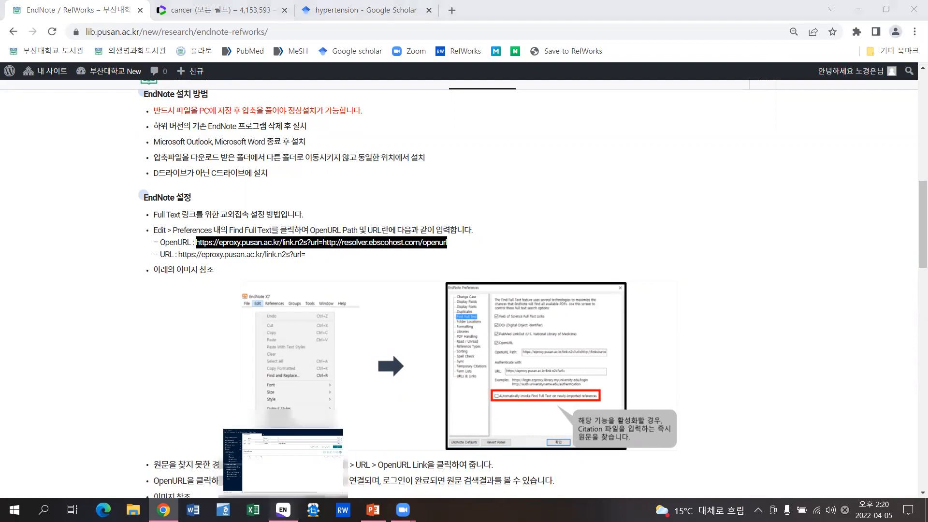
left_click(282, 509)
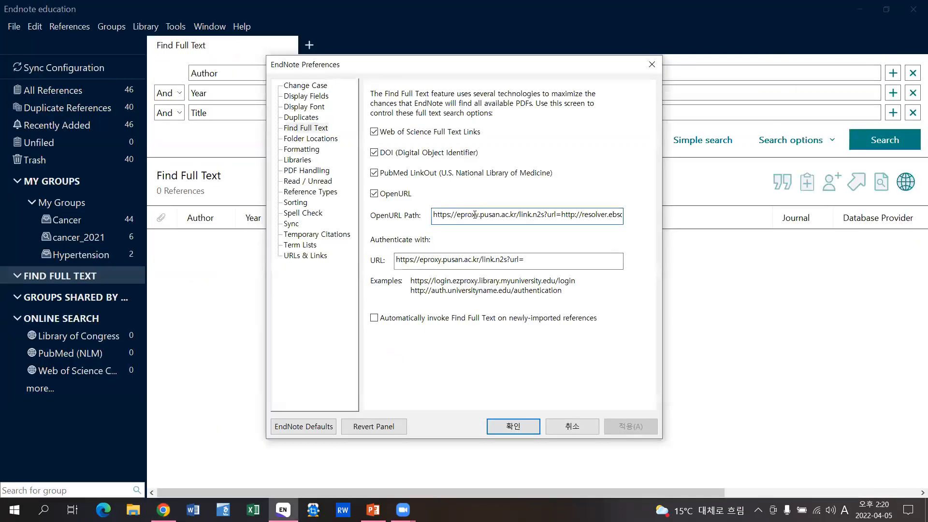
- Replace the Find Full Text OpenURL Path with the copied library address
double_click(472, 214)
right_click(479, 216)
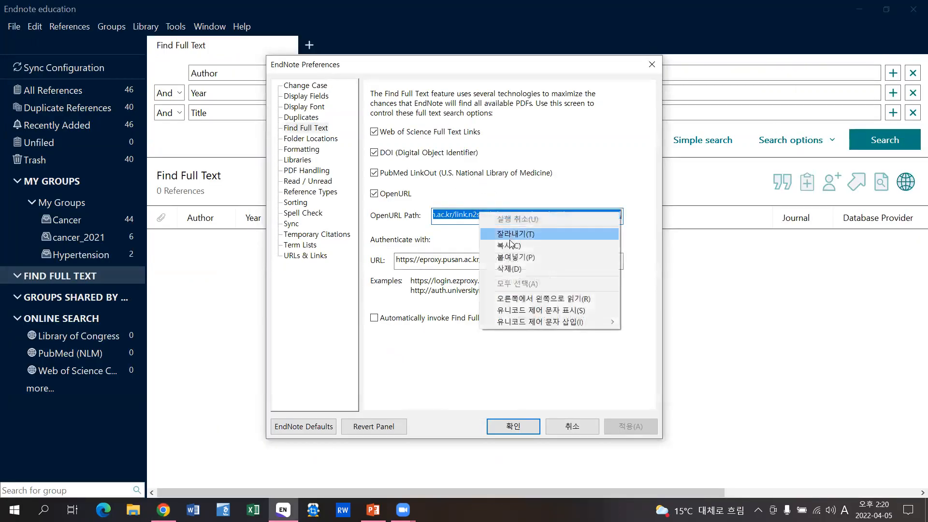
left_click(513, 257)
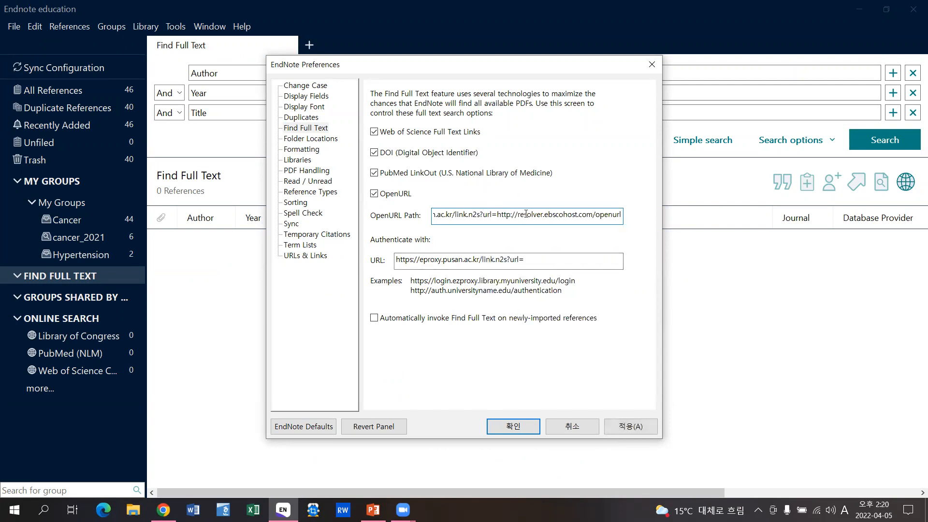
left_click_drag(526, 214, 343, 200)
left_click(472, 216)
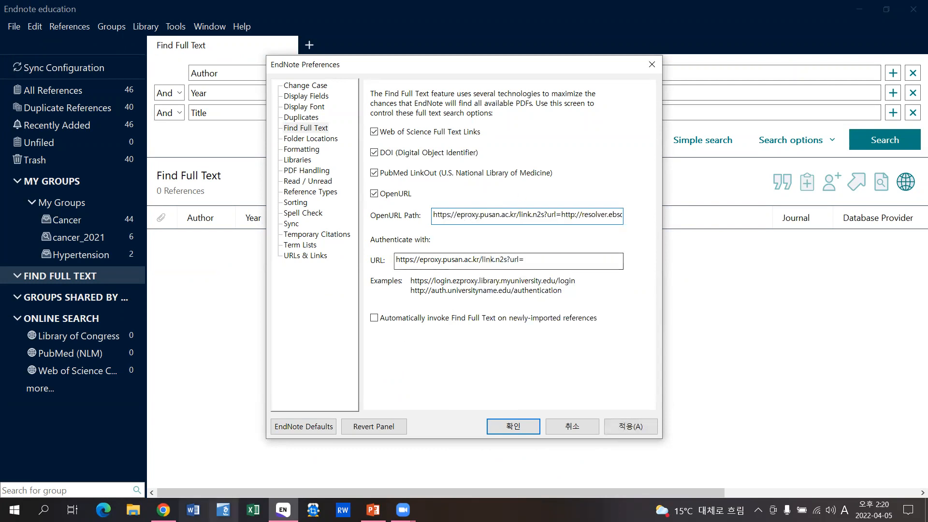
left_click(163, 510)
left_click_drag(178, 254, 305, 255)
right_click(295, 257)
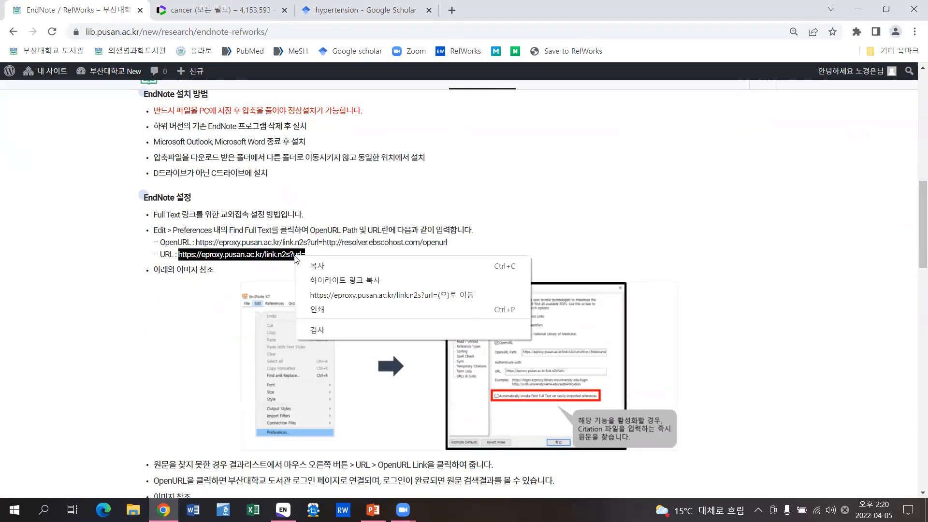
left_click(332, 266)
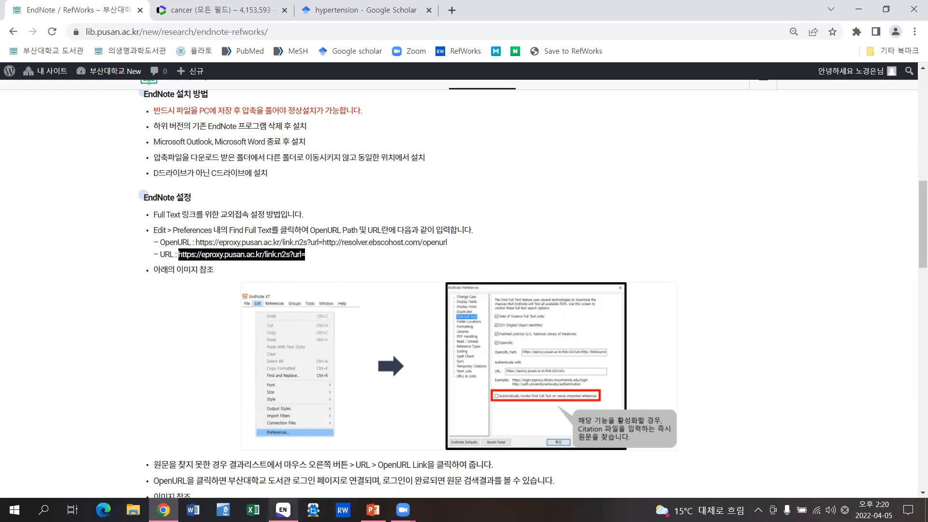
left_click(283, 509)
left_click_drag(524, 260, 397, 256)
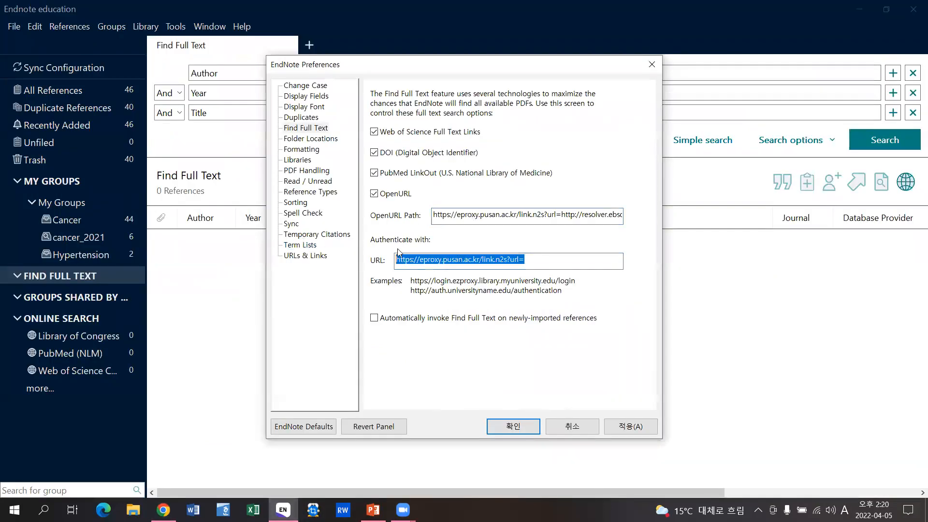
right_click(408, 260)
left_click(435, 302)
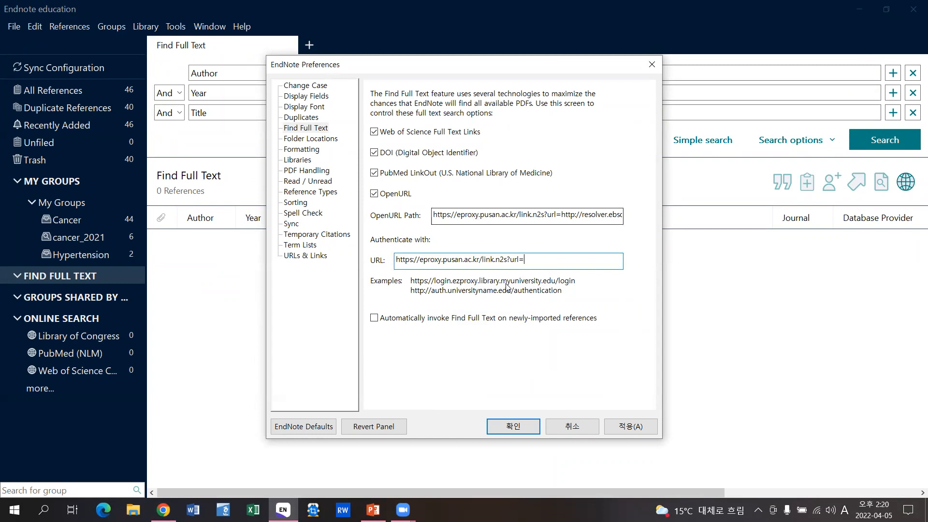
left_click(513, 427)
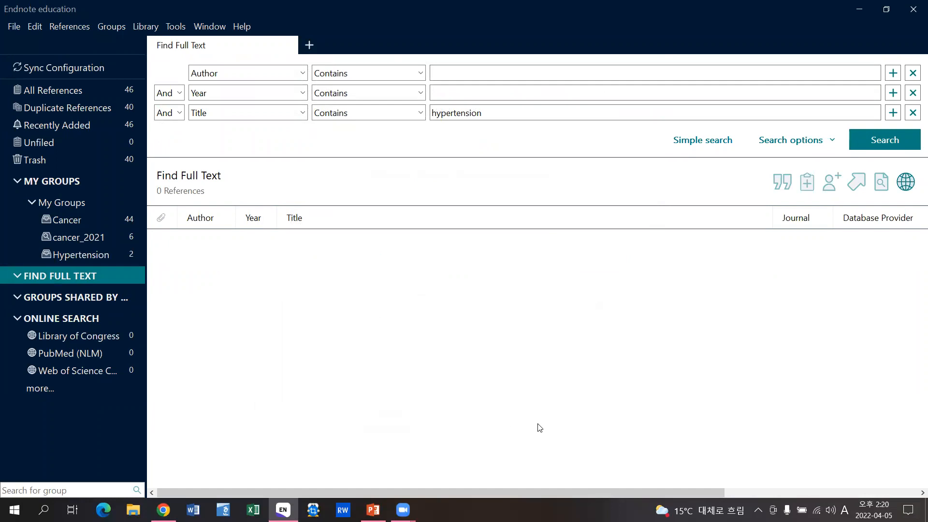
- Sort all 46 references by Database Provider and select the ten from Graham 2017 to Shin 2010
left_click(85, 91)
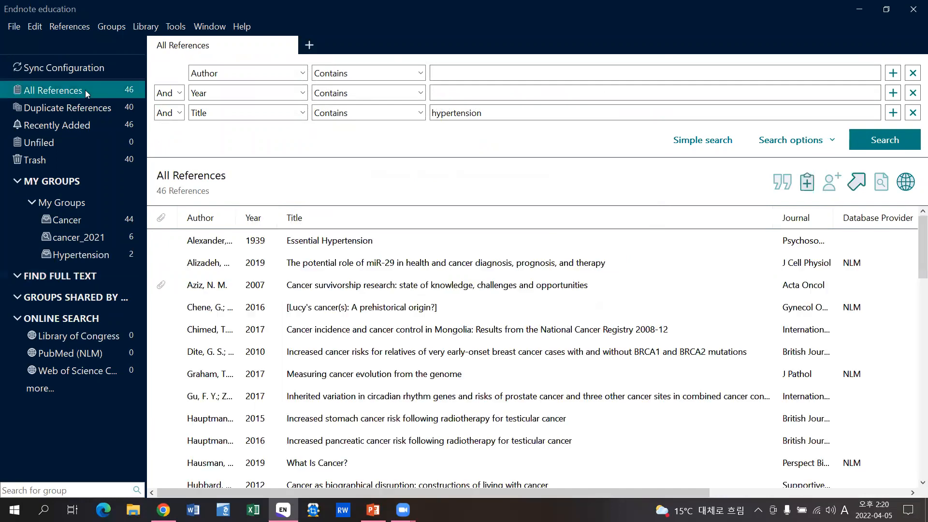
left_click(862, 219)
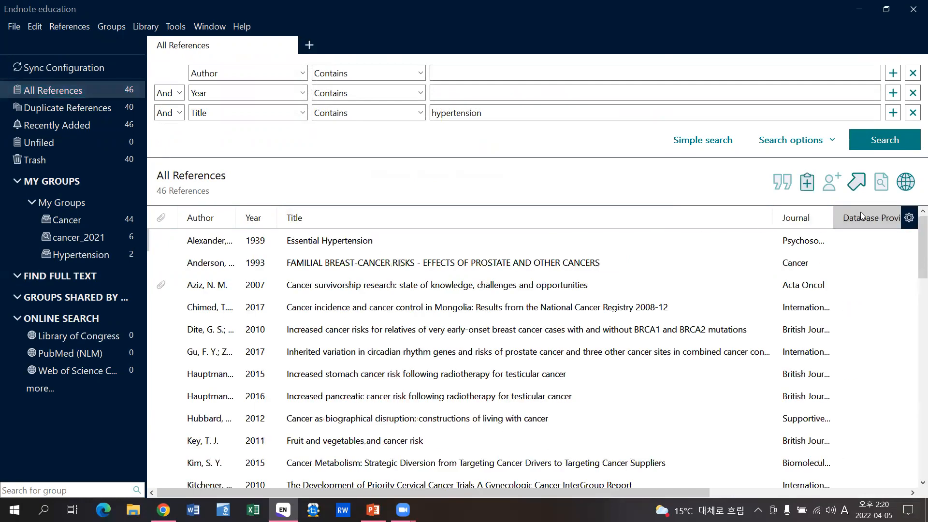
scroll(684, 353, "down", 7)
scroll(685, 353, "down", 1)
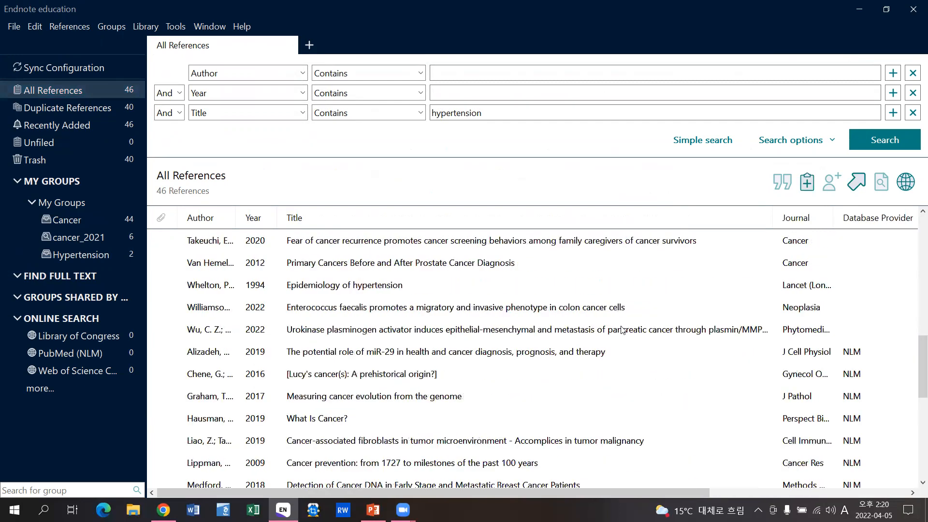
left_click_drag(919, 351, 915, 332)
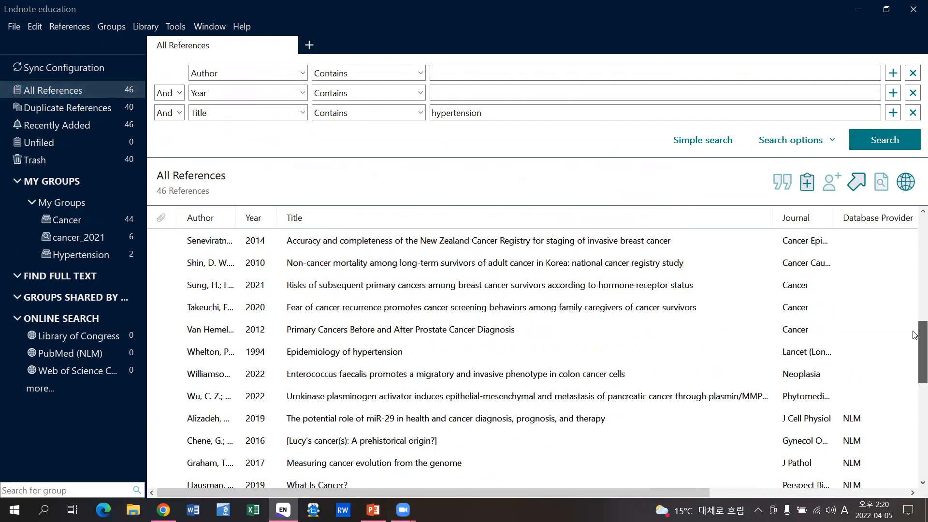
left_click(596, 463)
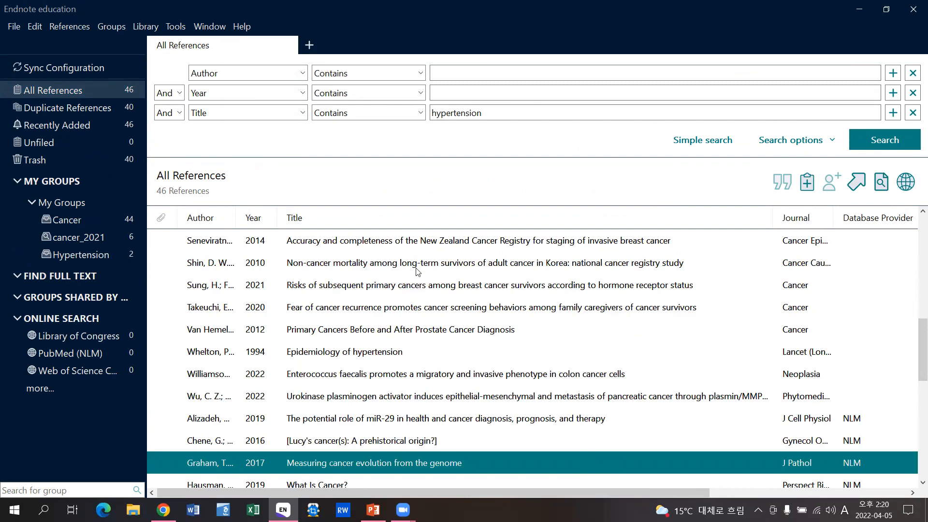
left_click(402, 267, "shift")
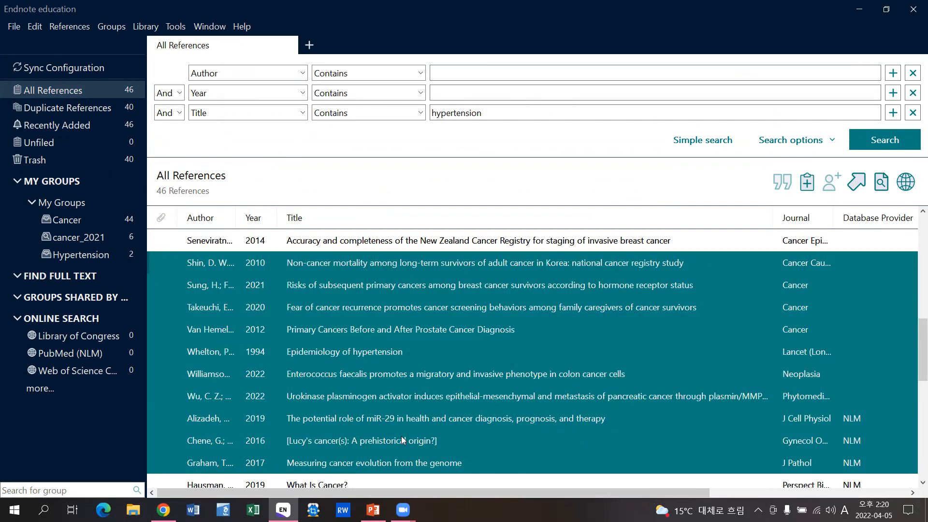
- Run Find Full Text on the ten selected references, continuing past the login prompt
right_click(366, 386)
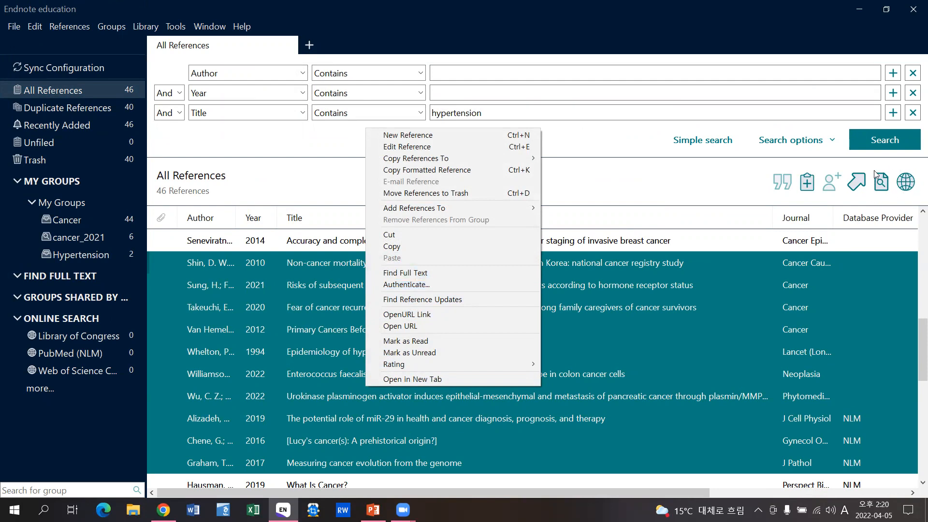
left_click(402, 273)
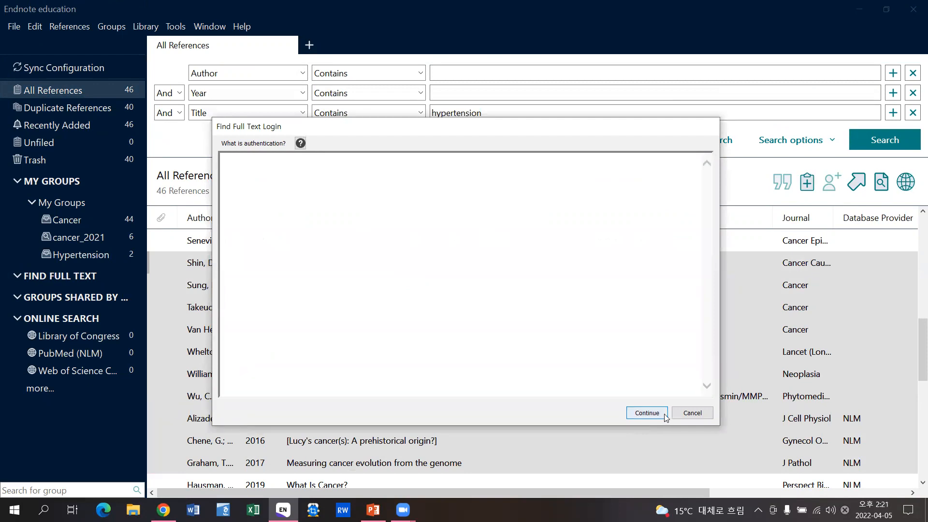
left_click(647, 412)
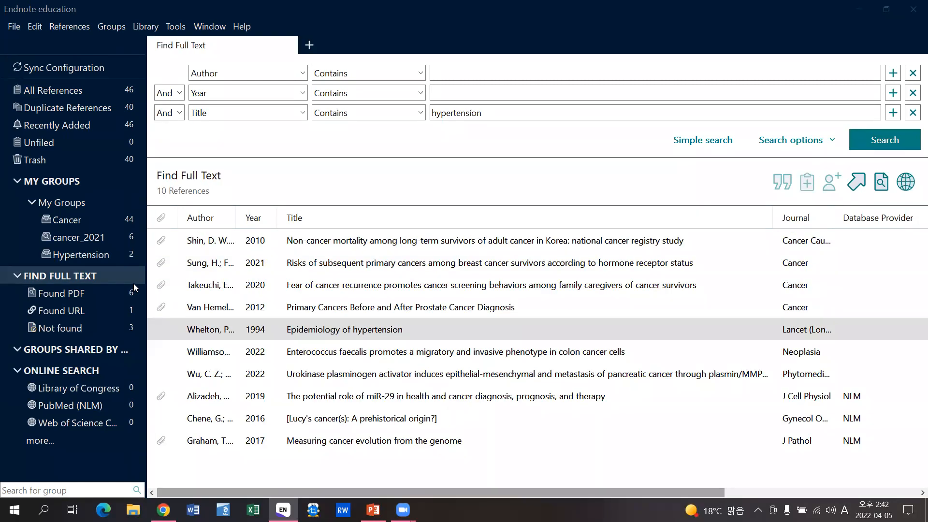
- Review the Found PDF, Found URL and Not found groups, then select Whelton 1994's hypertension reference
left_click(91, 296)
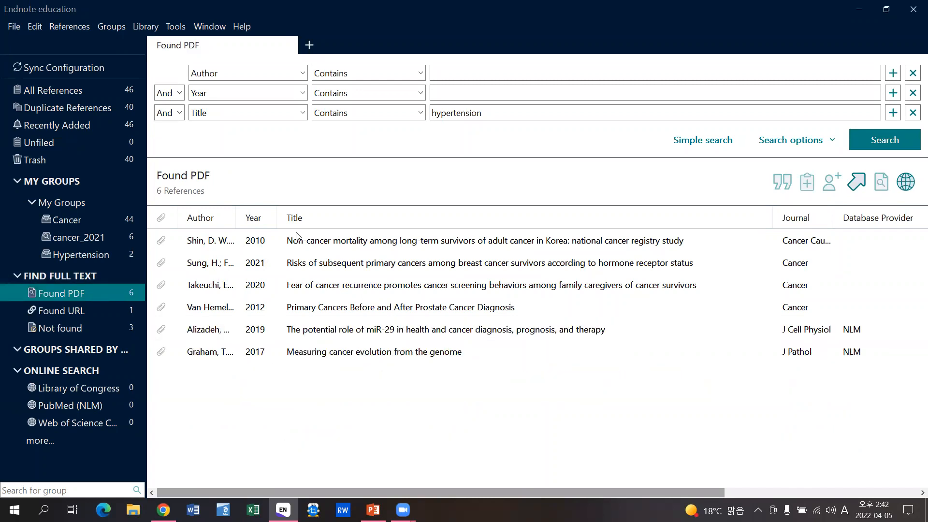
left_click(94, 310)
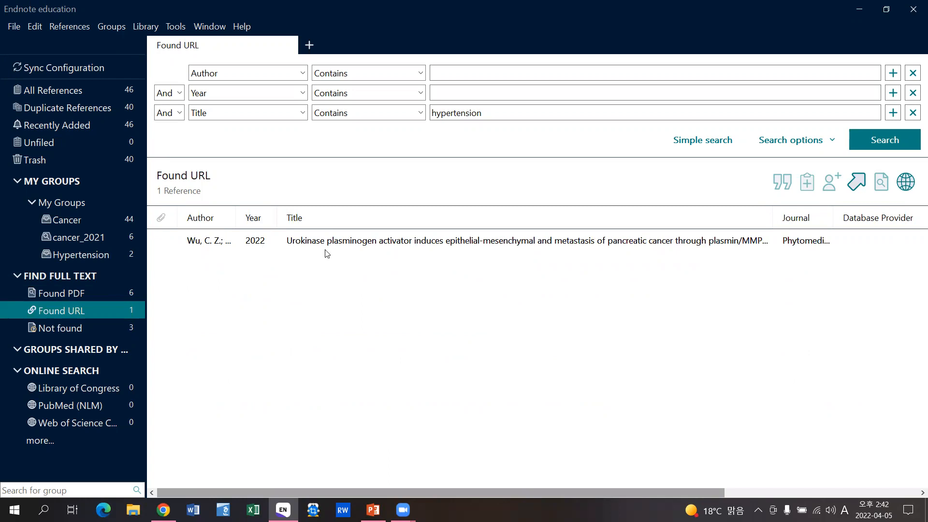
left_click(86, 329)
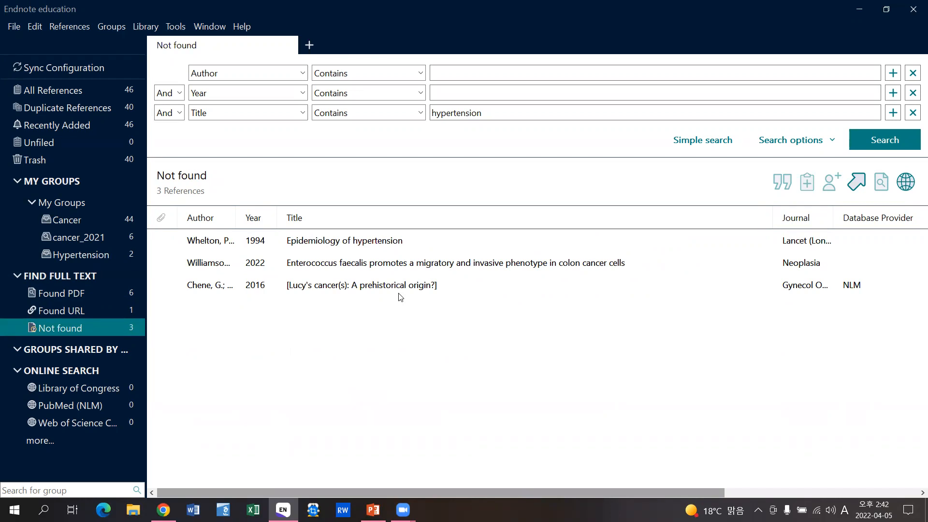
left_click(330, 247)
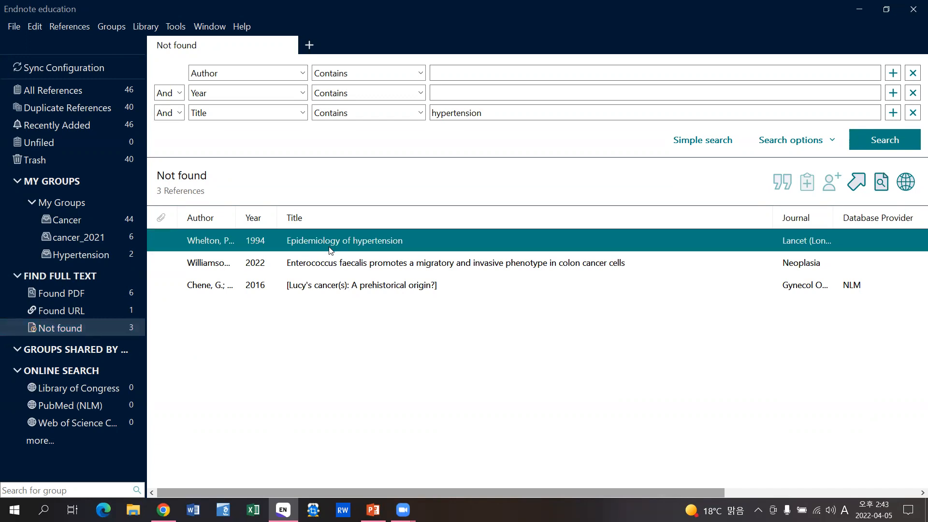
- Open the OpenURL Link for Whelton 1994's 'Epidemiology of hypertension' in the browser
right_click(323, 240)
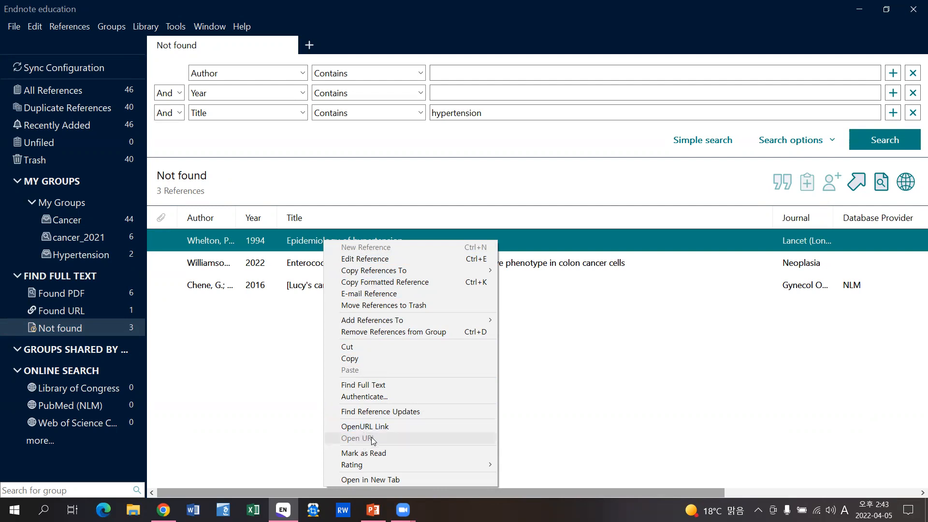
left_click(399, 428)
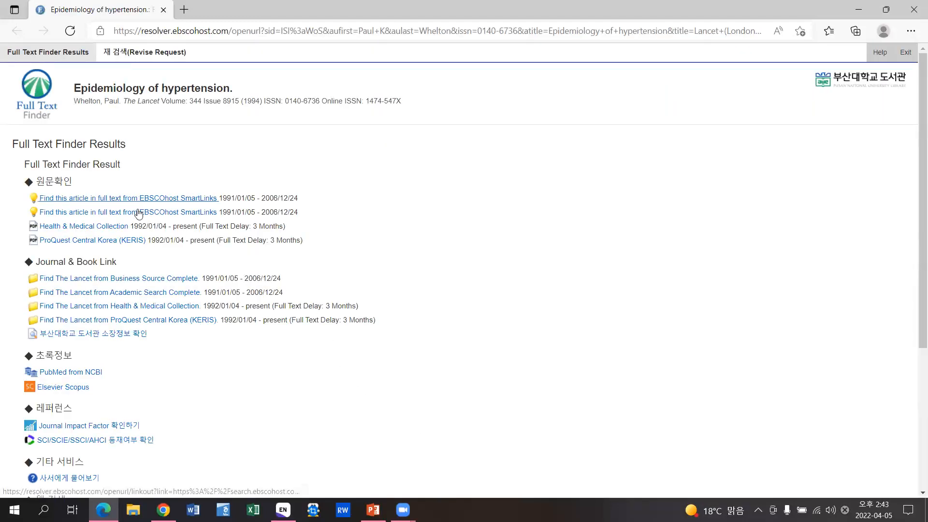
- Download the Epidemiology of hypertension PDF from ProQuest Health & Medical Collection, then return to EndNote
left_click(110, 228)
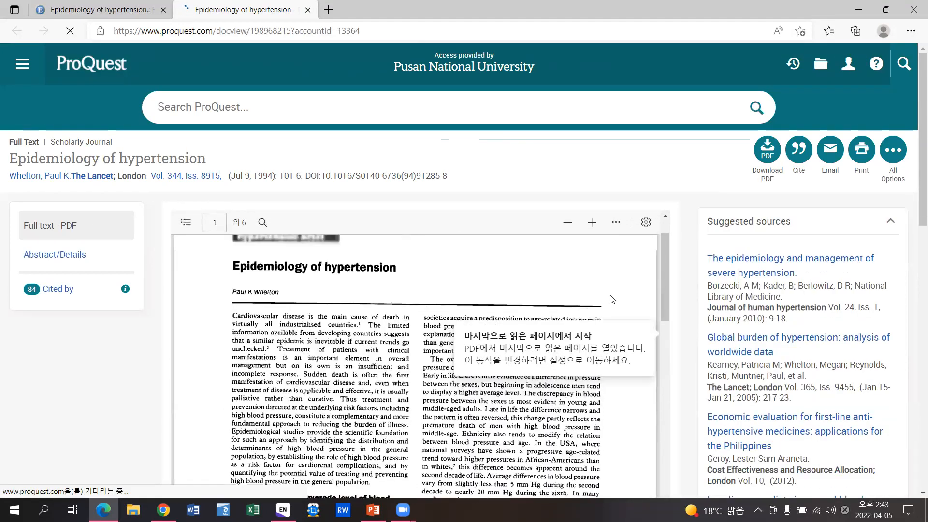
left_click(766, 154)
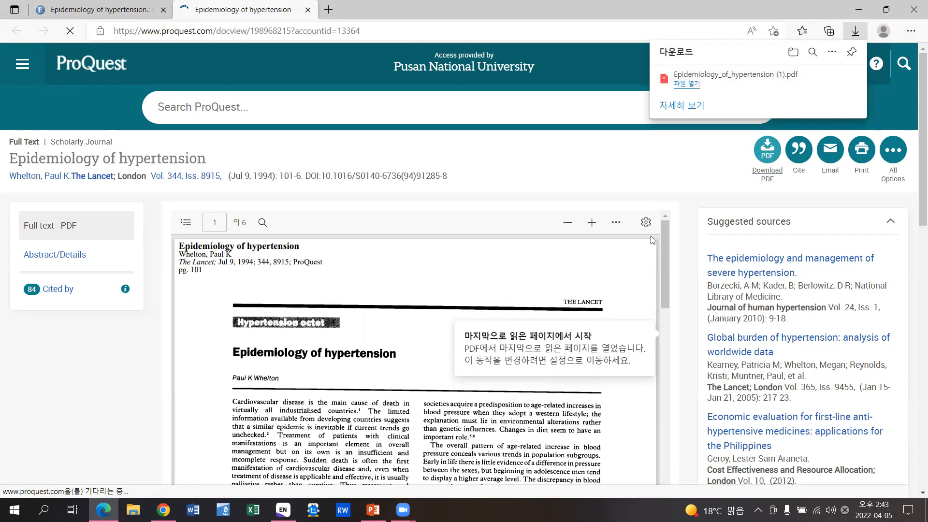
left_click(283, 509)
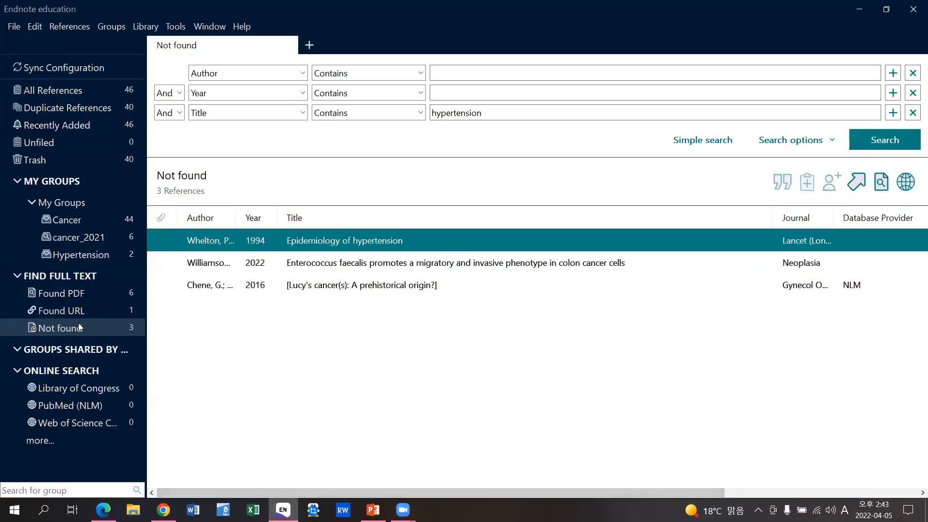
- View the Whelton 1994 reference summary, close it, and show all ten Find Full Text results
double_click(347, 244)
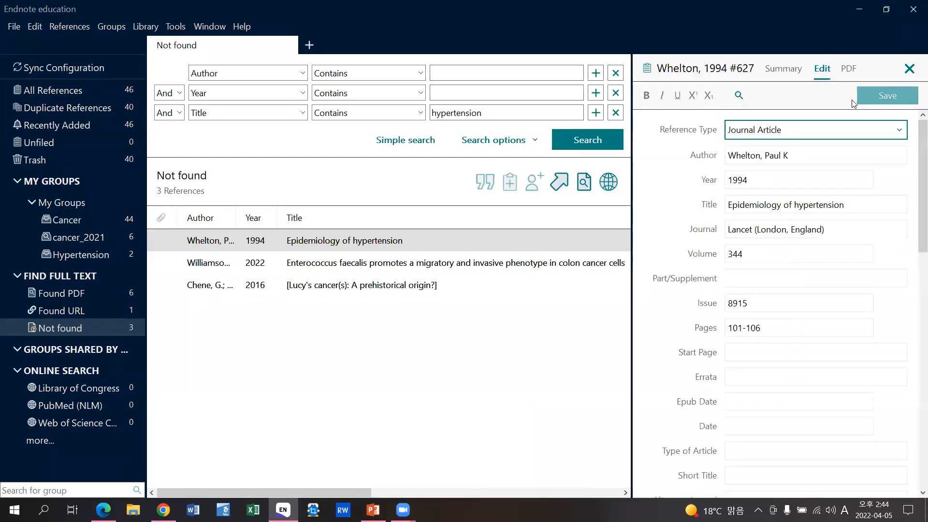
left_click(783, 68)
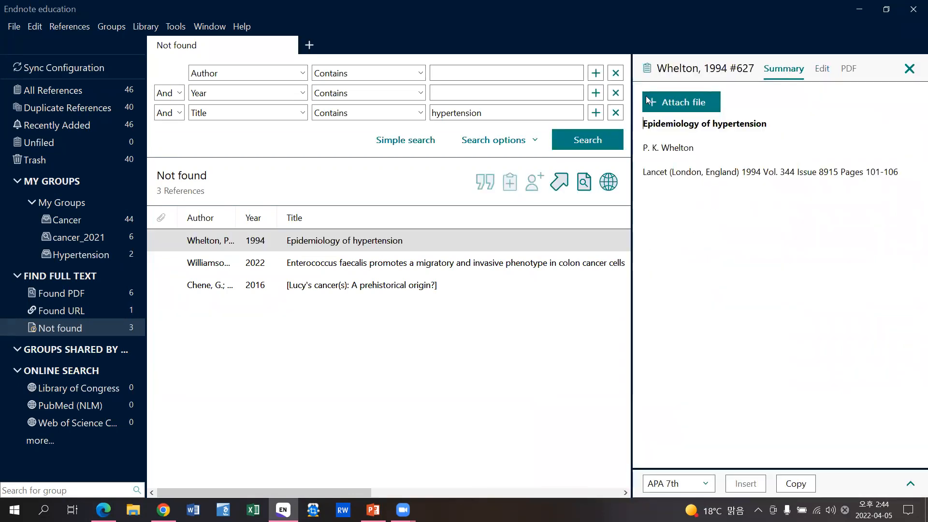
left_click(909, 69)
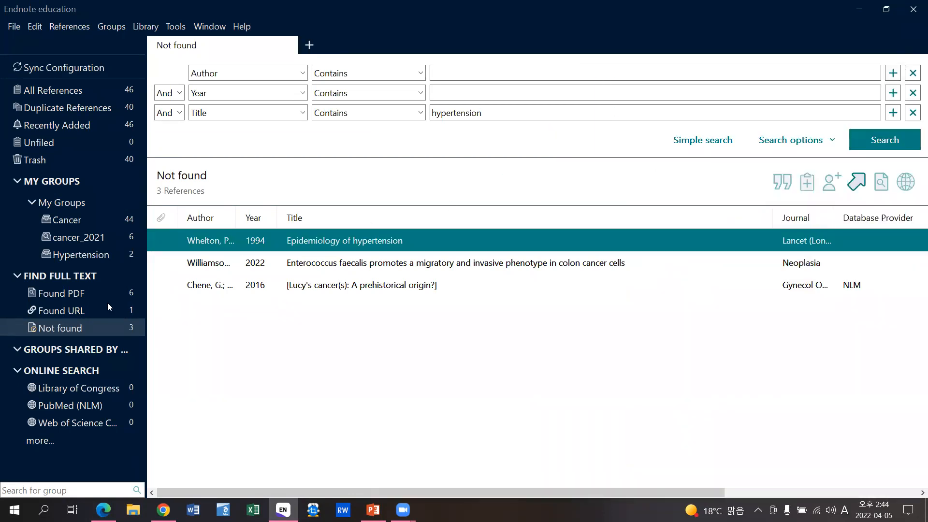
left_click(83, 275)
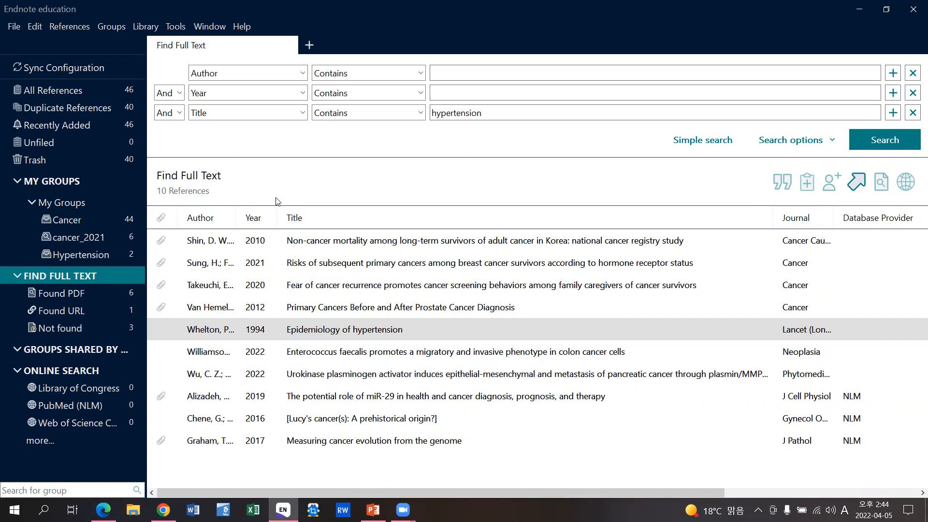
- Compress all library references without attachments to Endnote education.enlx on the Desktop
left_click(14, 31)
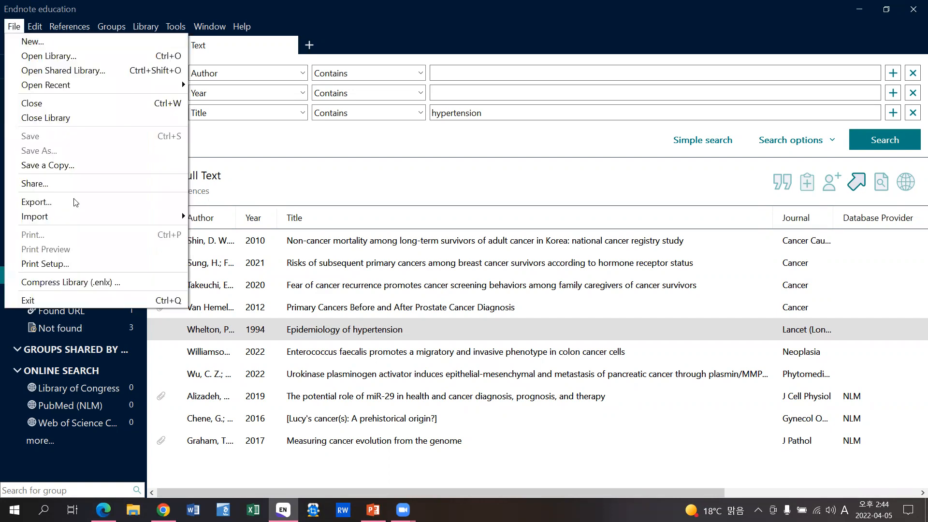
left_click(138, 284)
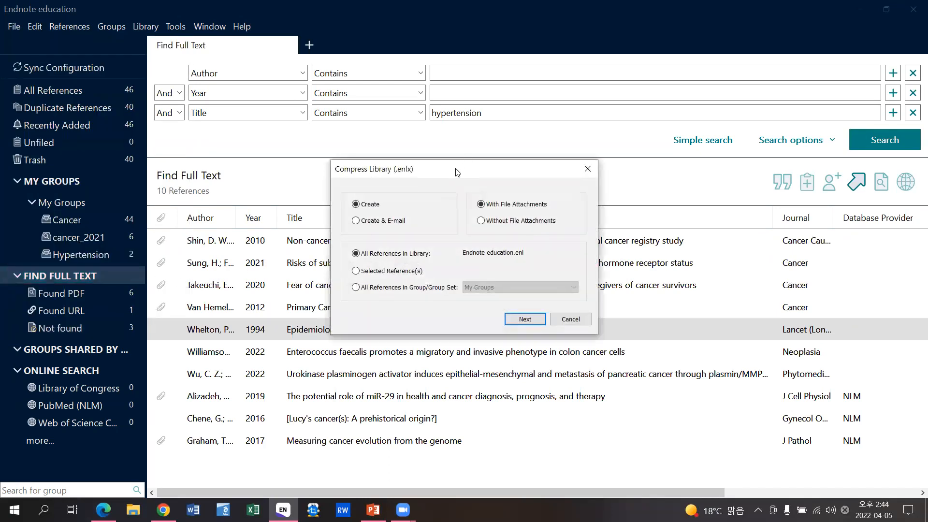
left_click_drag(457, 172, 449, 181)
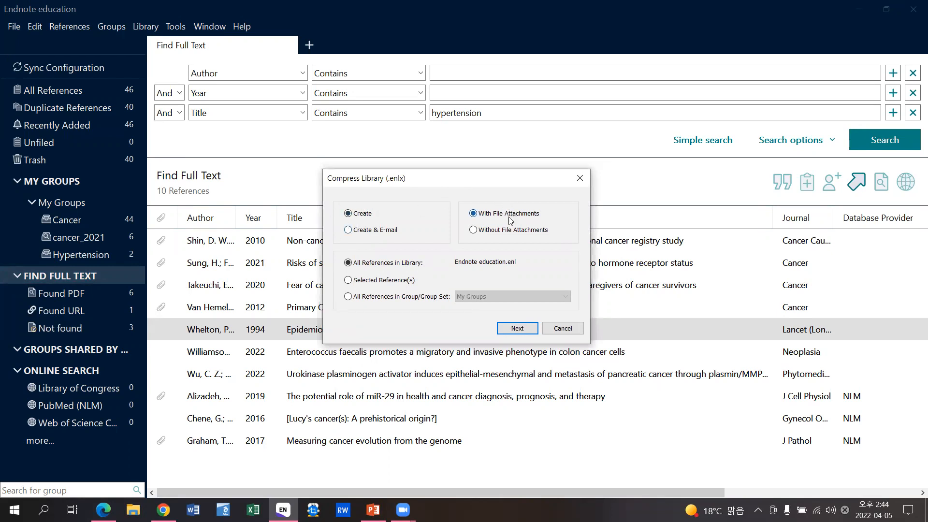
left_click(473, 231)
left_click(373, 301)
left_click(476, 296)
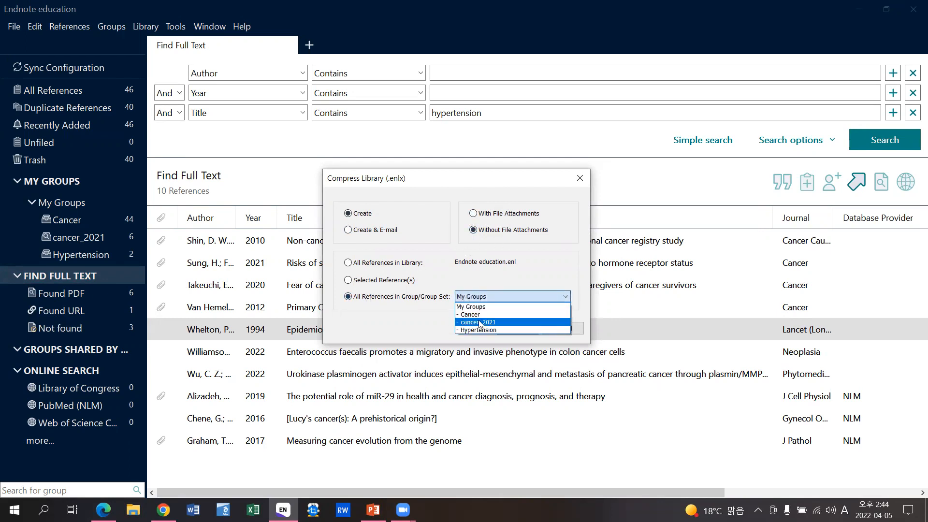
left_click(412, 267)
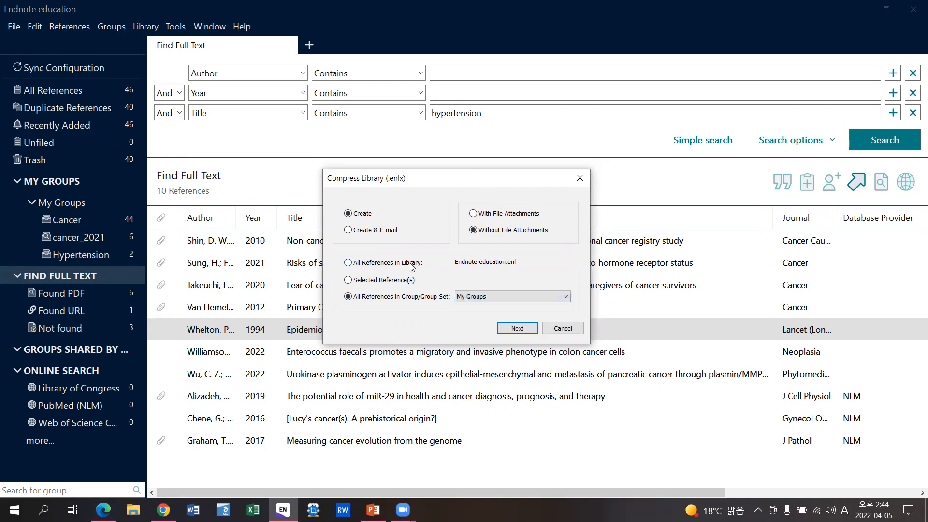
left_click(412, 267)
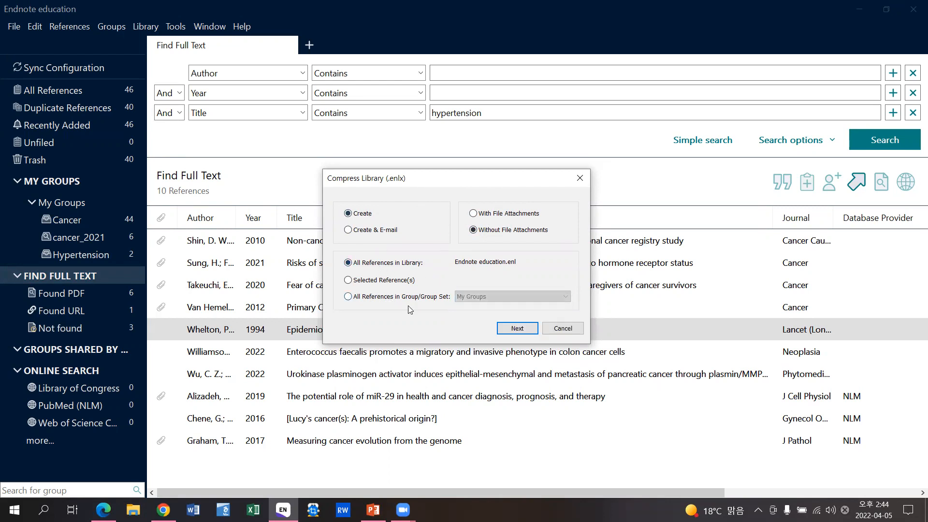
left_click(507, 329)
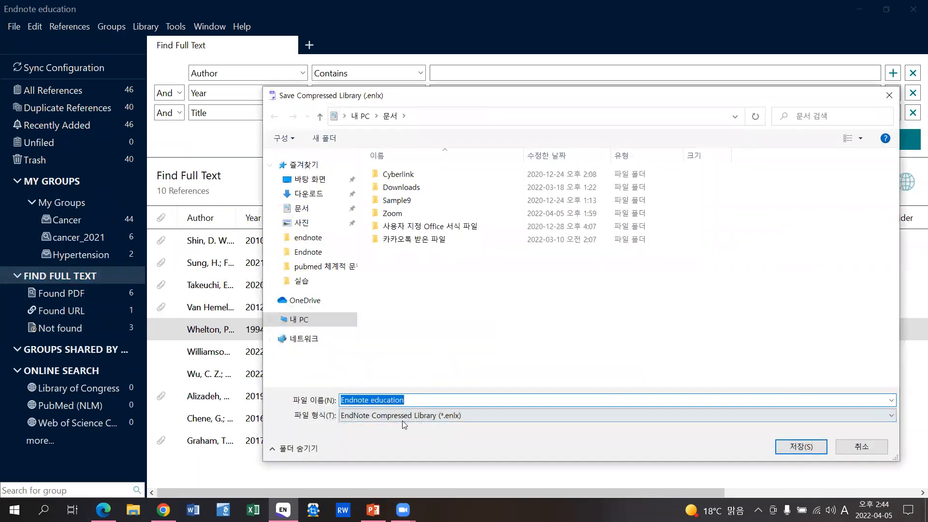
left_click(309, 179)
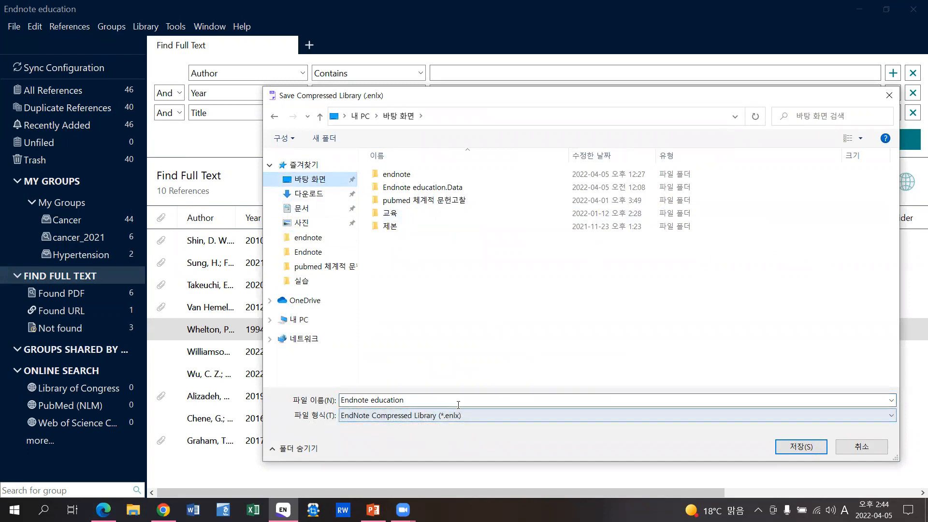
left_click(791, 447)
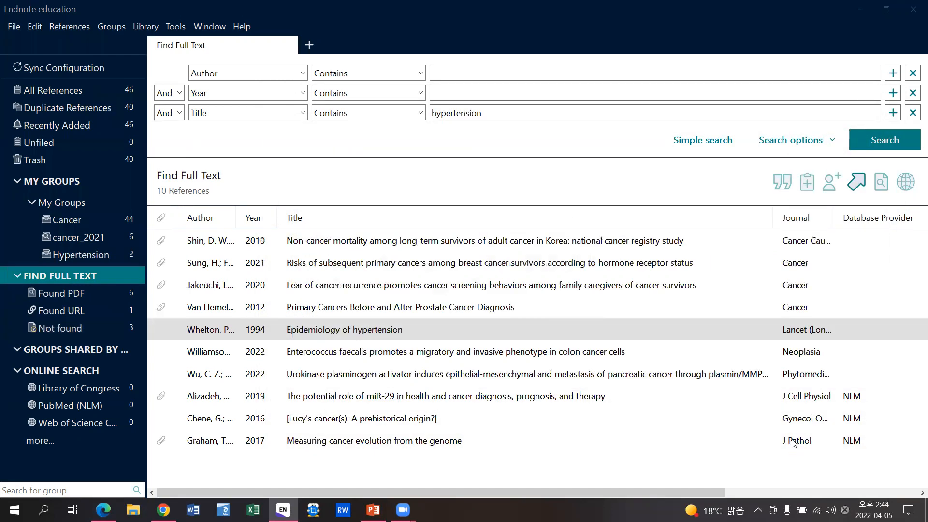
- Place the new Endnote education icon beside Zoom on the desktop, then bring EndNote back
left_click(862, 10)
left_click(858, 10)
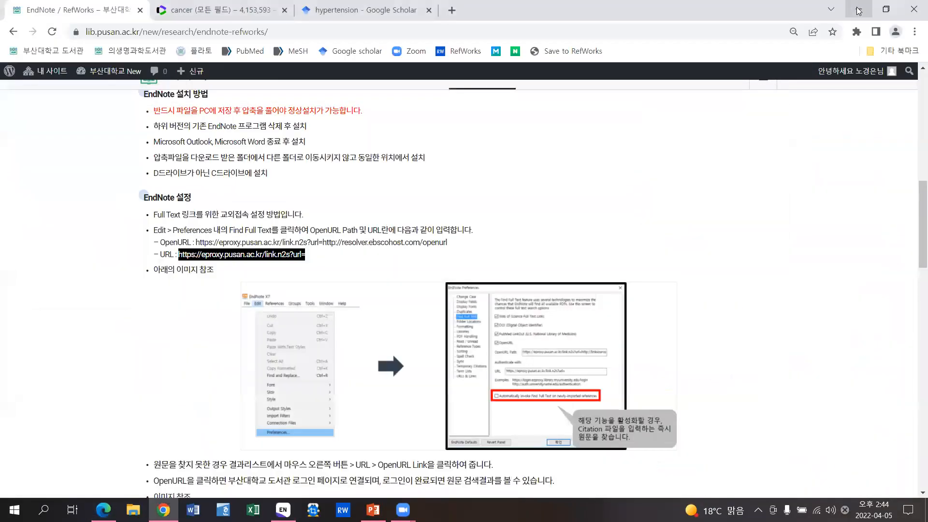
left_click(859, 10)
left_click_drag(68, 437, 134, 166)
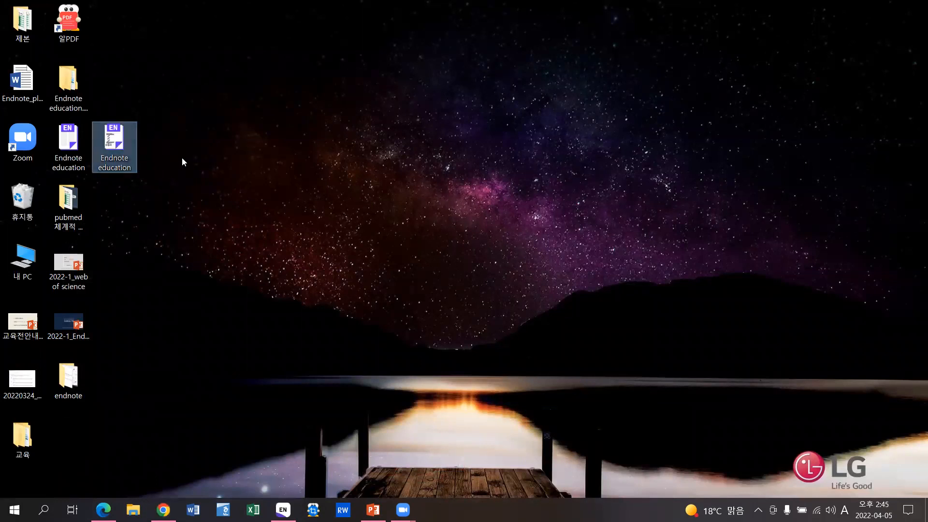
left_click(190, 167)
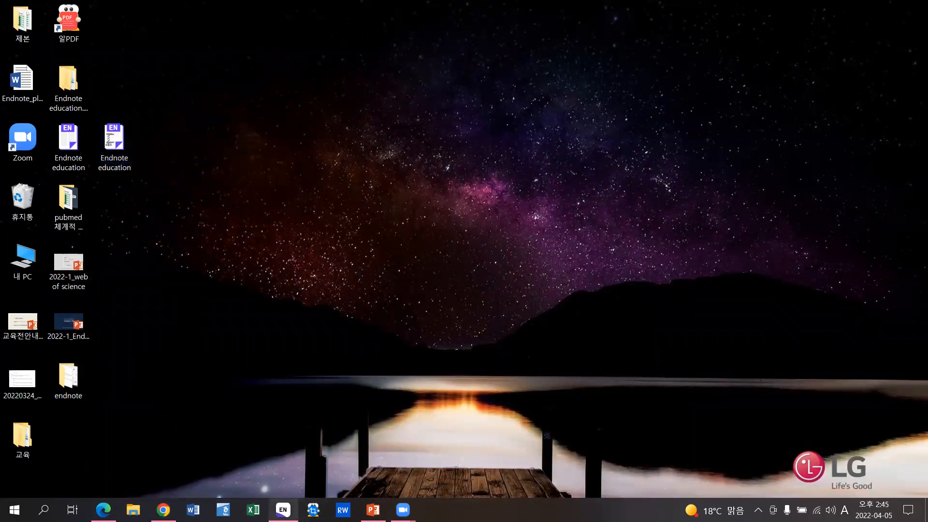
left_click(282, 510)
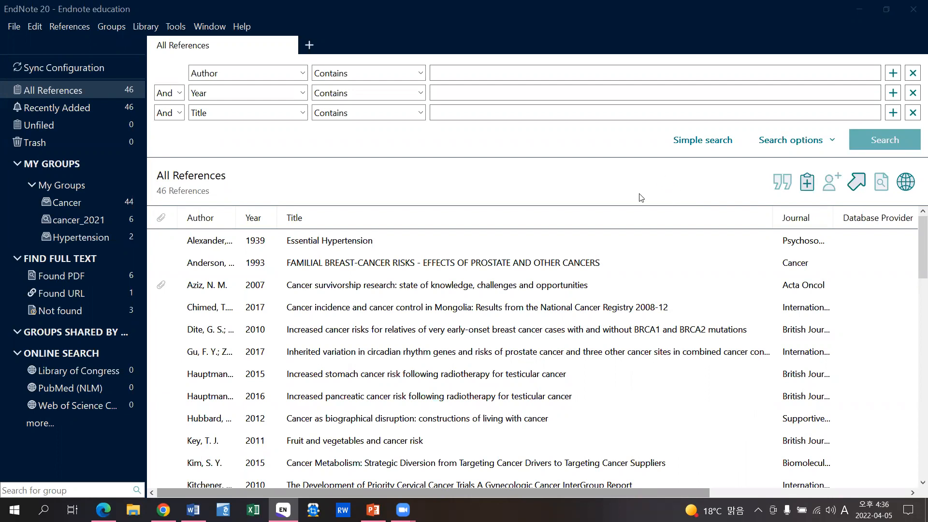
- Open a blank Word document maximized and confirm the EndNote COM add-in is enabled
left_click(193, 509)
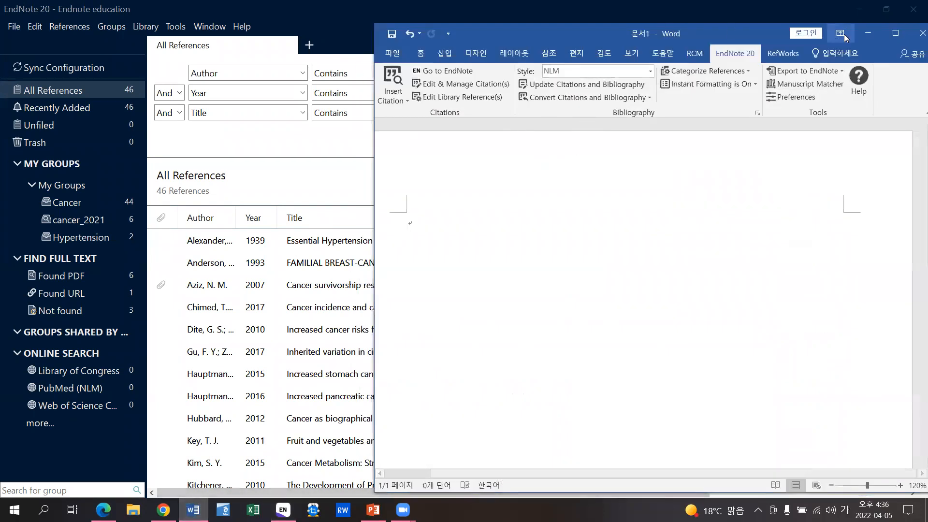
left_click(889, 31)
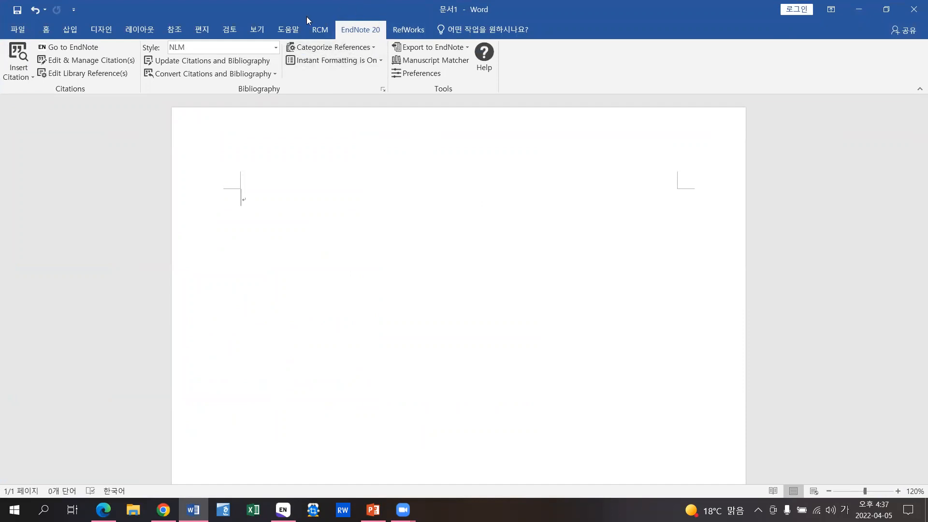
left_click(15, 30)
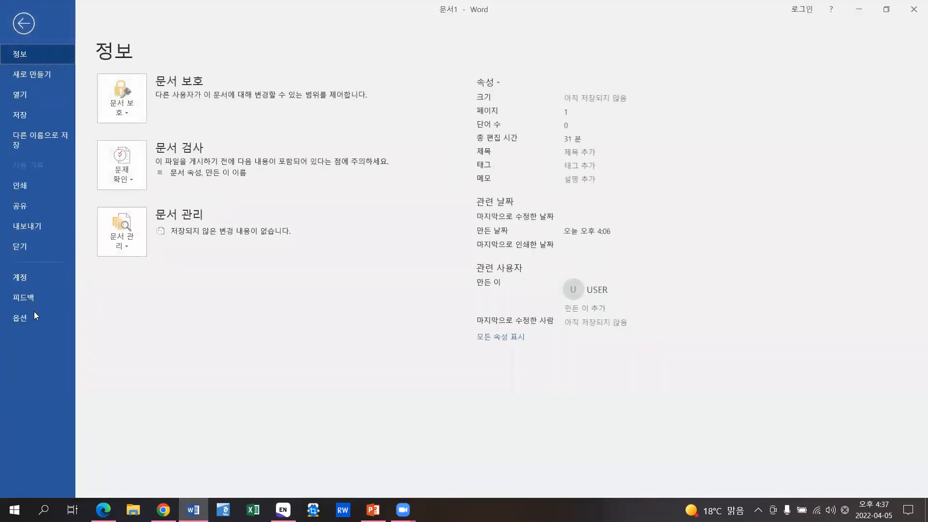
left_click(59, 316)
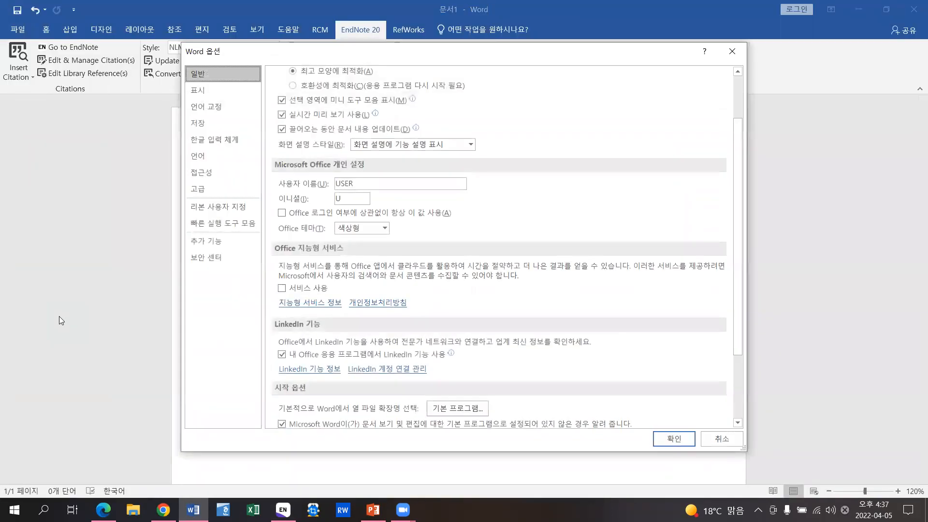
left_click(231, 241)
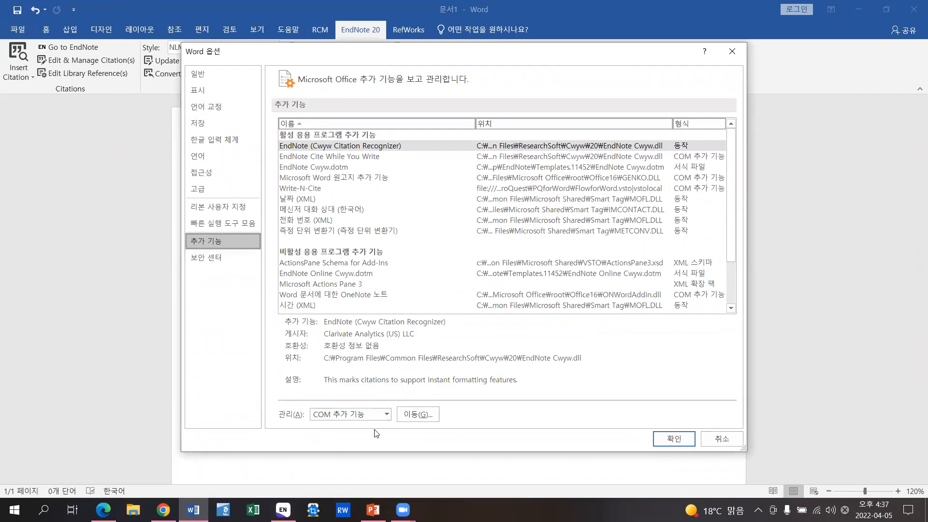
left_click(423, 418)
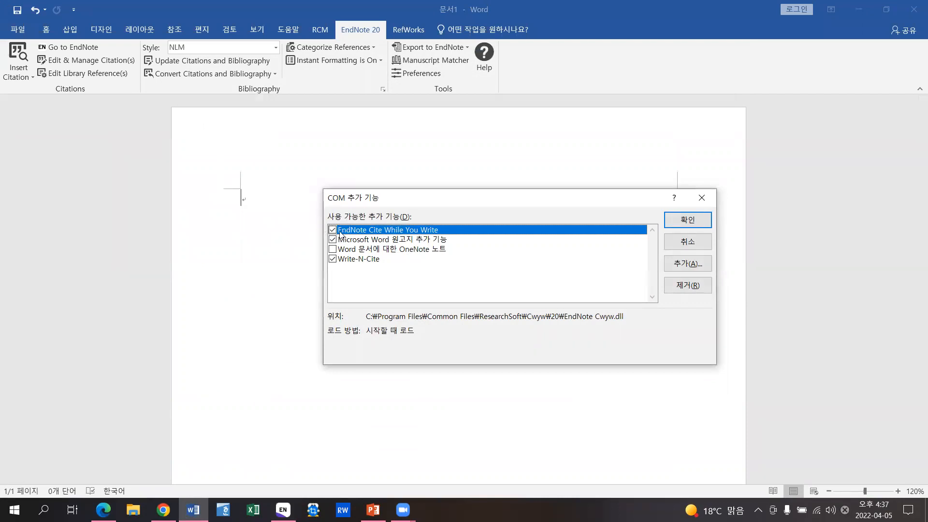
left_click(679, 217)
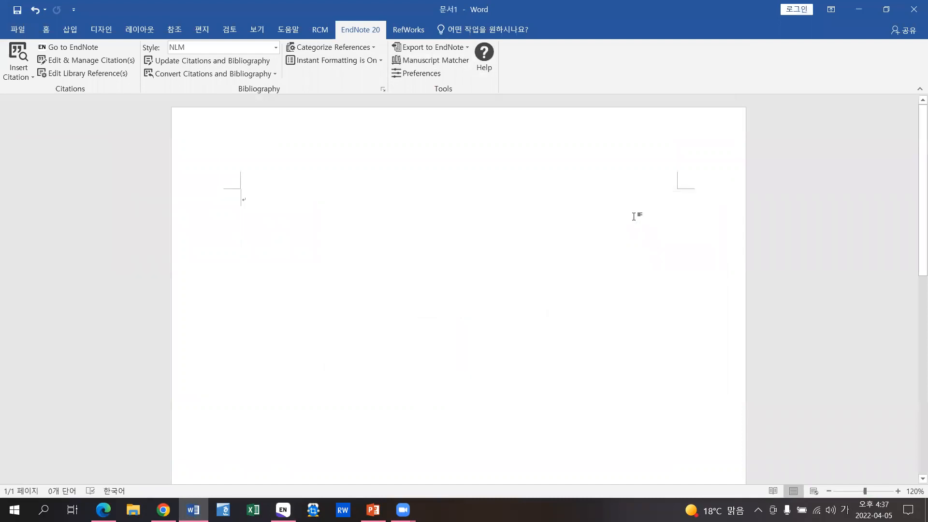
- Verify Word's Disabled Items list is empty and close Word Options
left_click(19, 29)
left_click(33, 318)
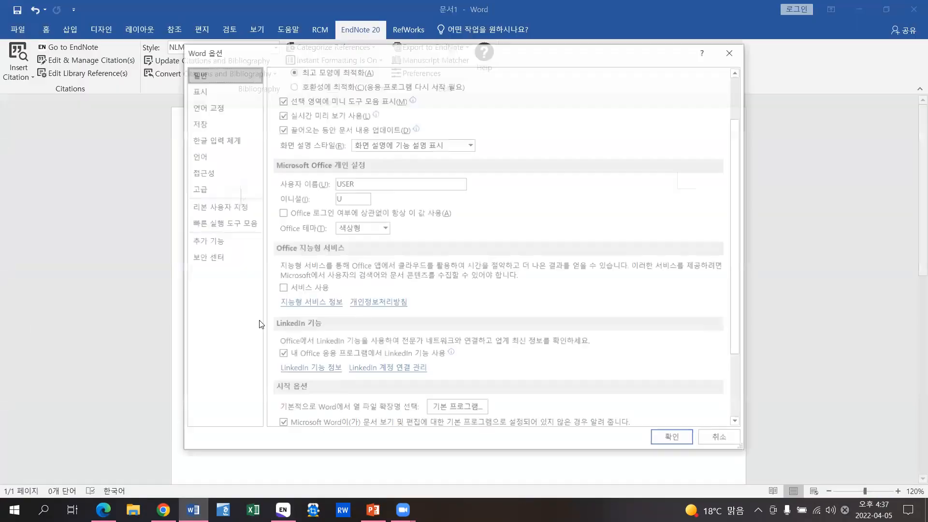
left_click(237, 240)
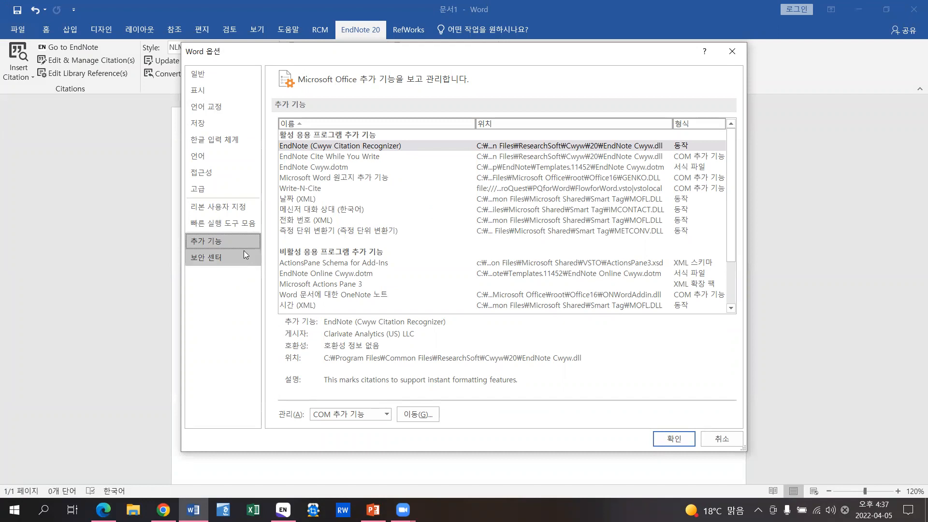
left_click(367, 414)
left_click(354, 404)
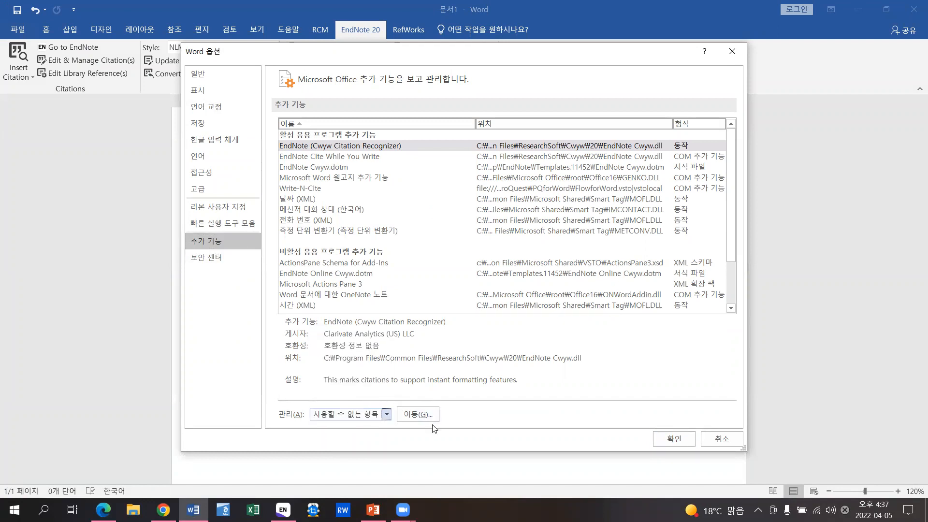
left_click(419, 417)
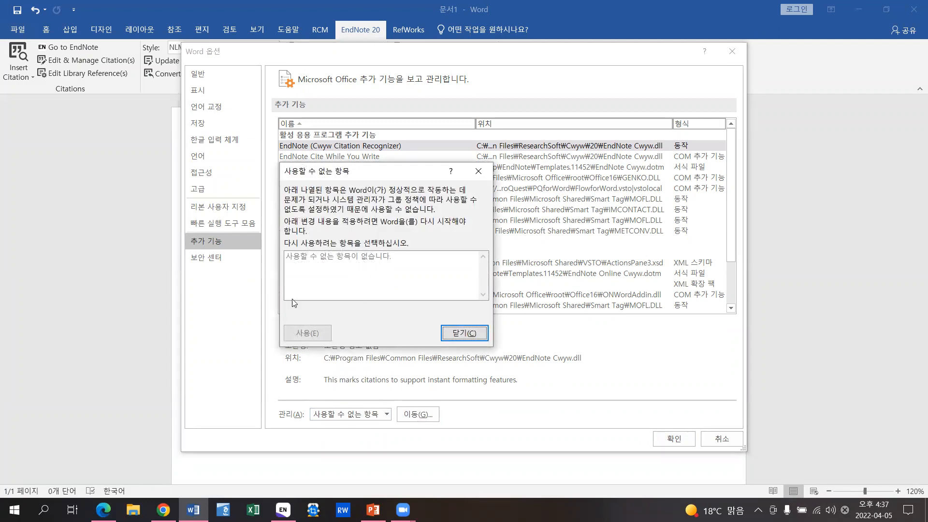
left_click(447, 334)
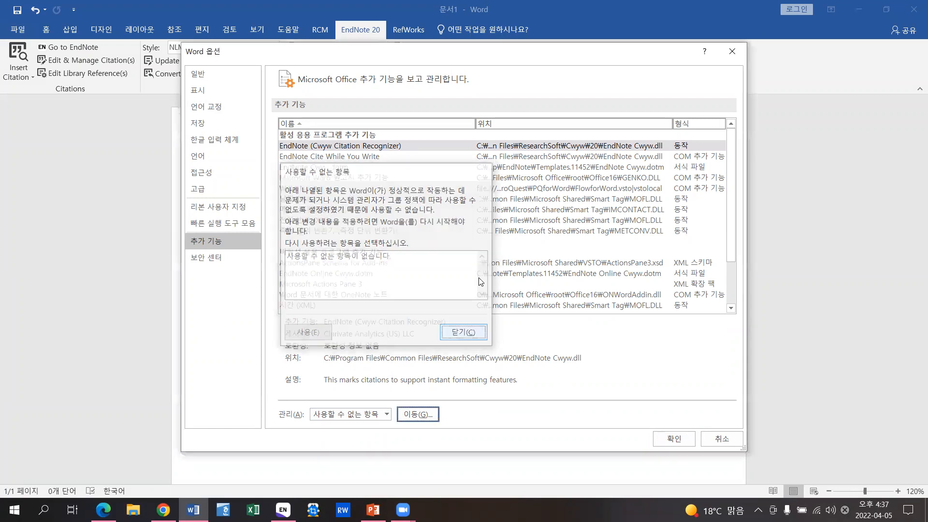
left_click(731, 51)
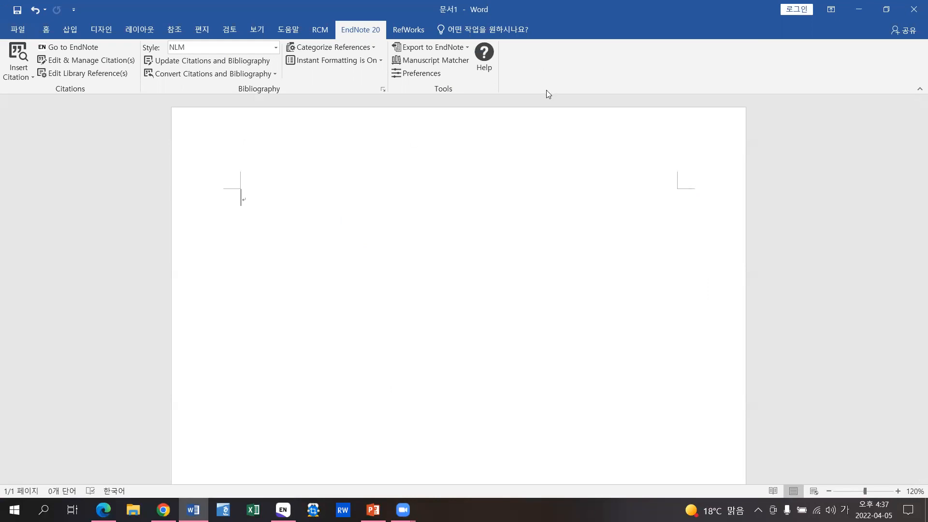
left_click(373, 510)
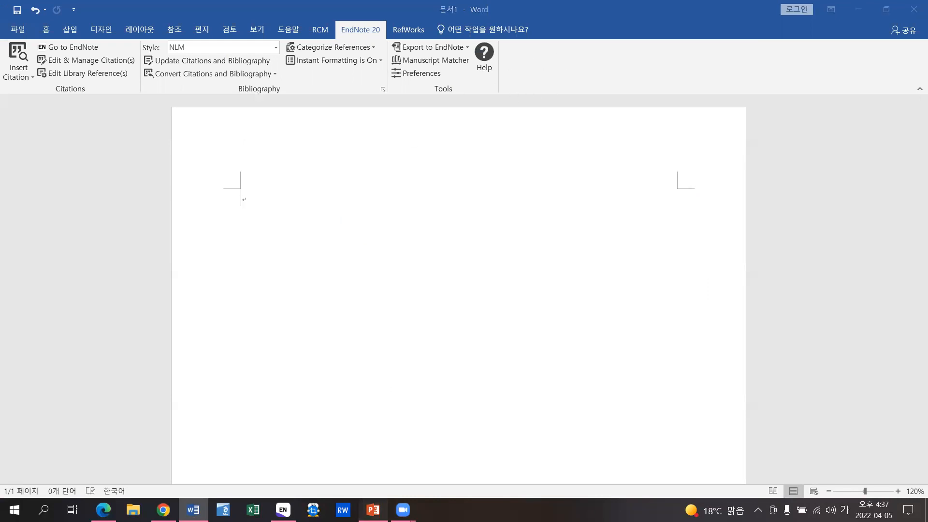
- Start the slide show from slide 26, 'Word EndNote20 주요 기능'
left_click(73, 231)
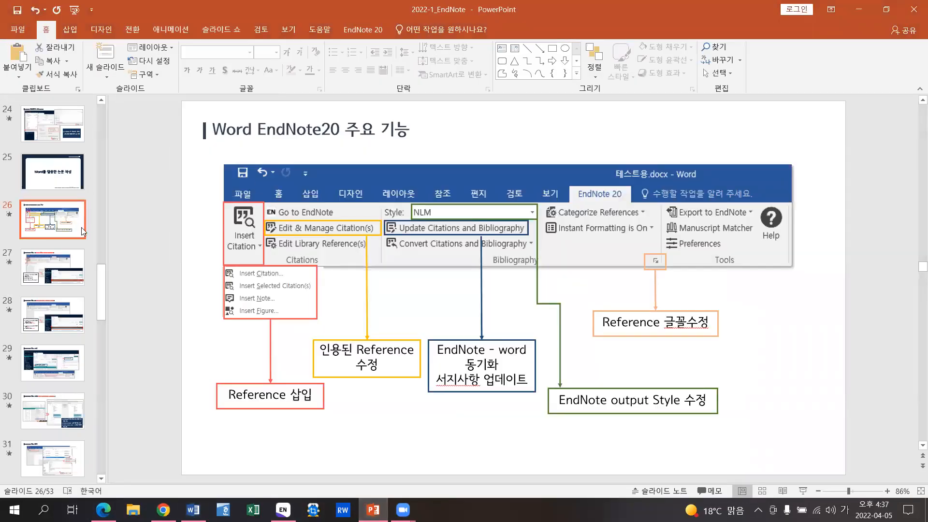
key("shift+F5")
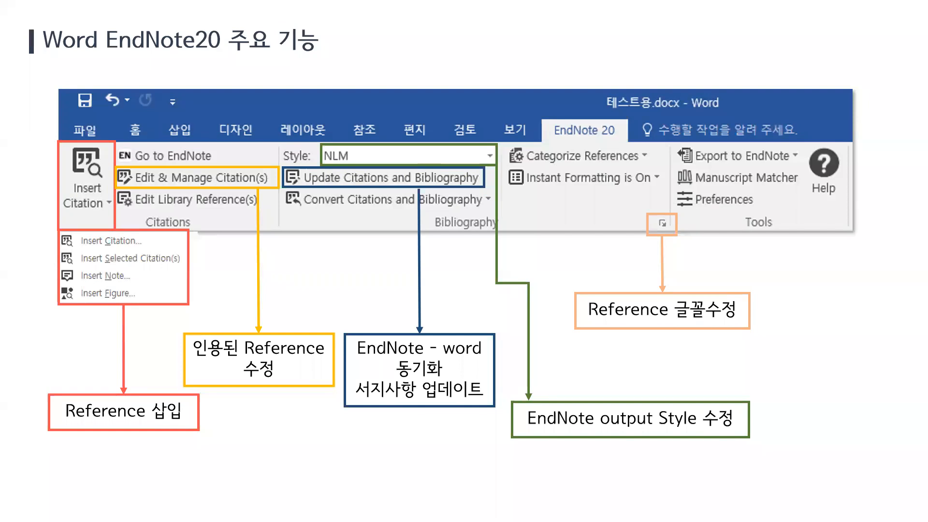
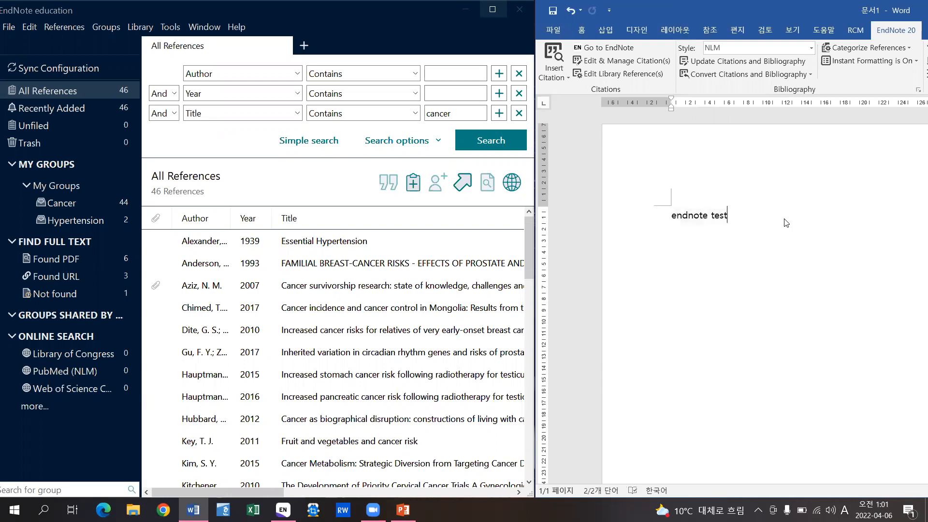
- Paste the 'endnote test' line twice more beneath the first line
type("endnote test")
type("endnote test")
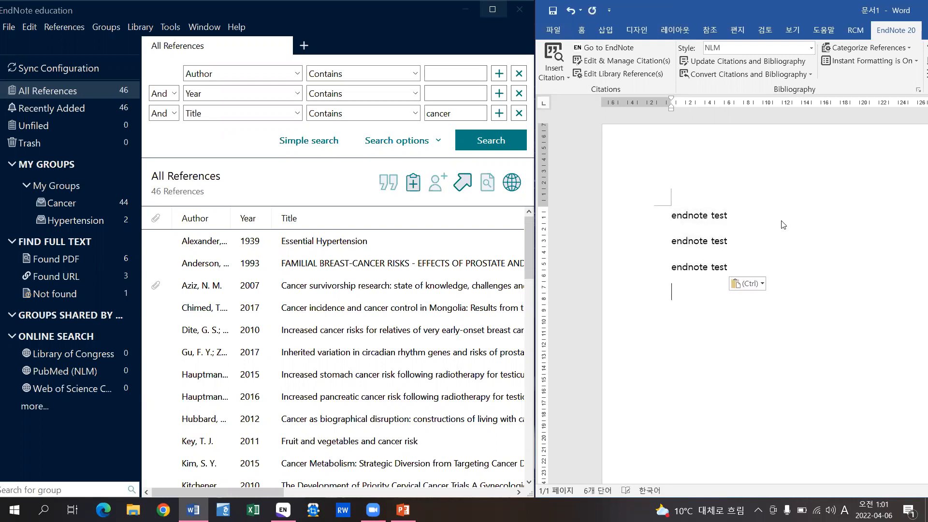
type("endnote test")
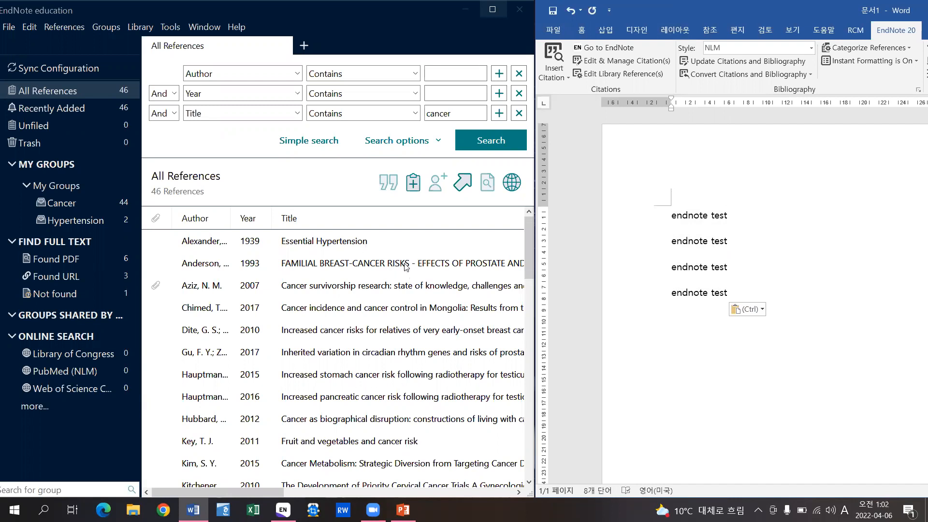
- Cite the selected Anderson 1993 reference at the end of the first line
left_click(372, 264)
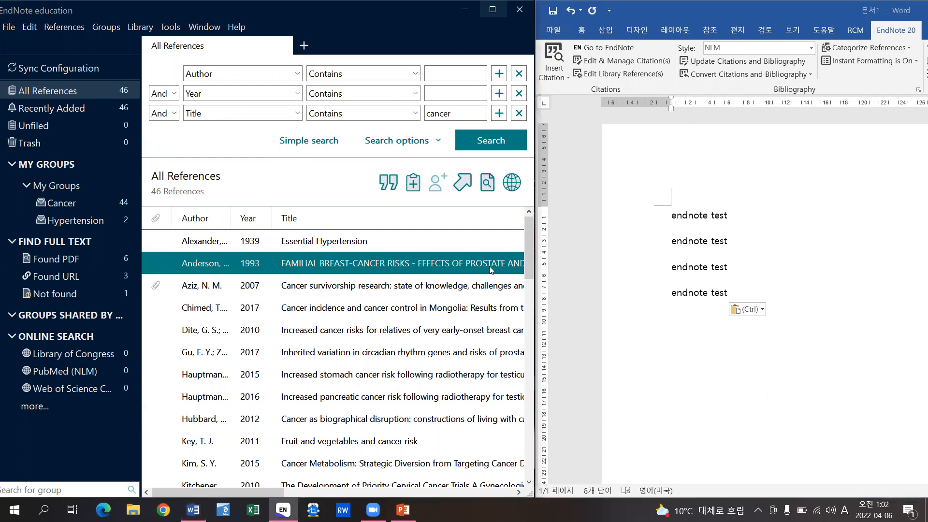
left_click(728, 216)
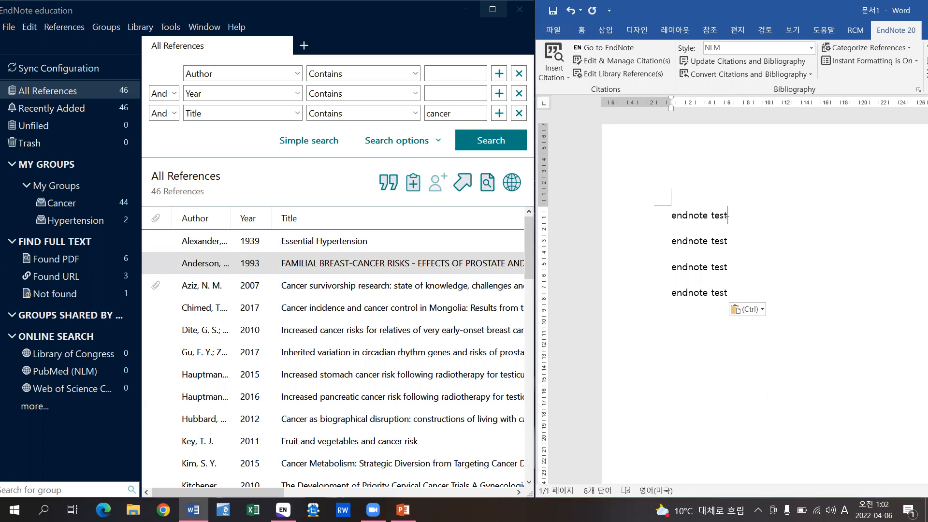
left_click(566, 77)
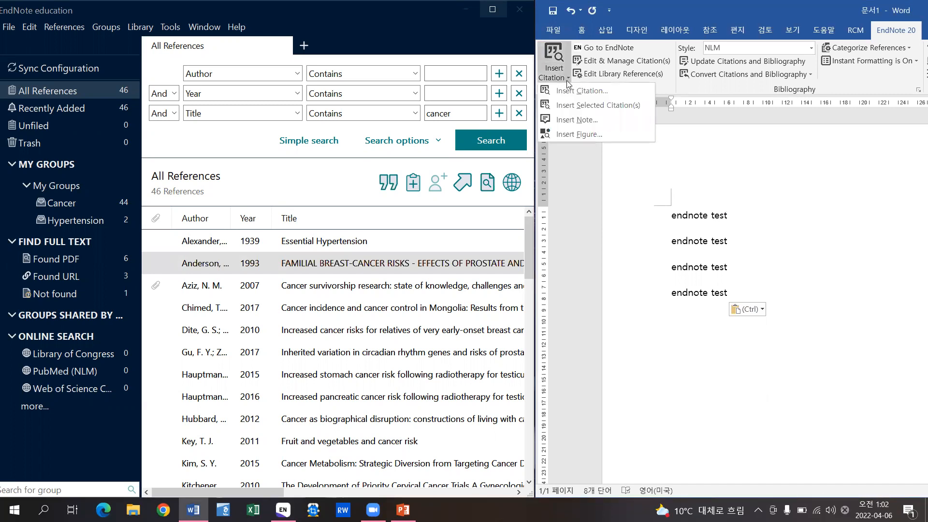
left_click(647, 104)
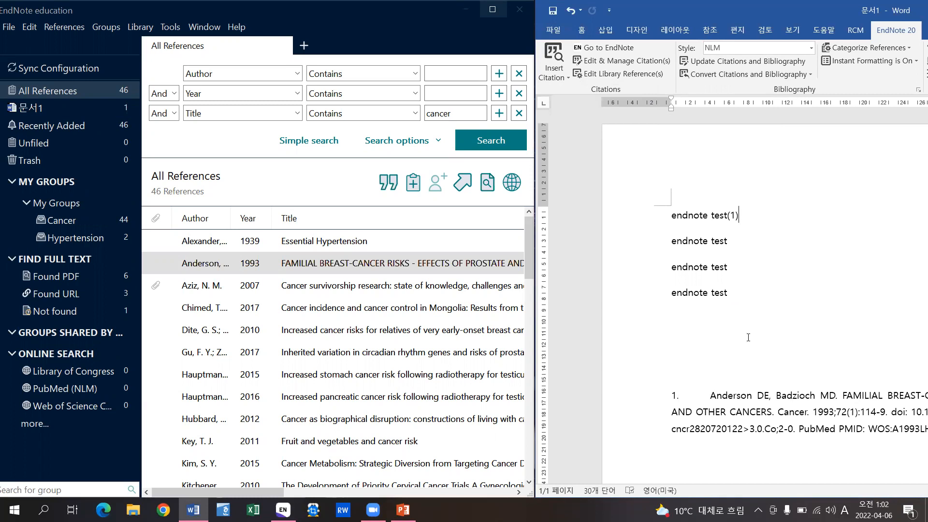
- Drag Aziz 2007 and Chimed 2017 after the second line and update citations and bibliography
scroll(748, 338, "down", 1)
scroll(748, 337, "down", 1)
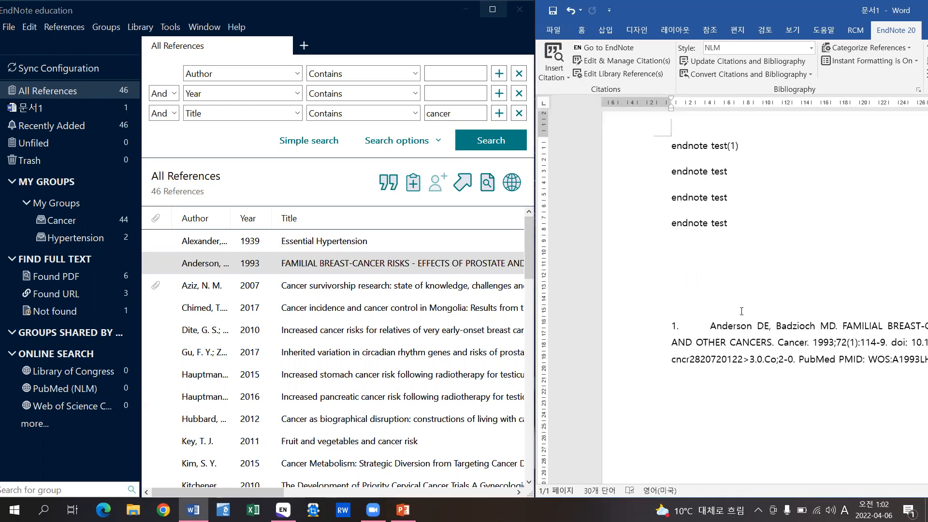
left_click(419, 292)
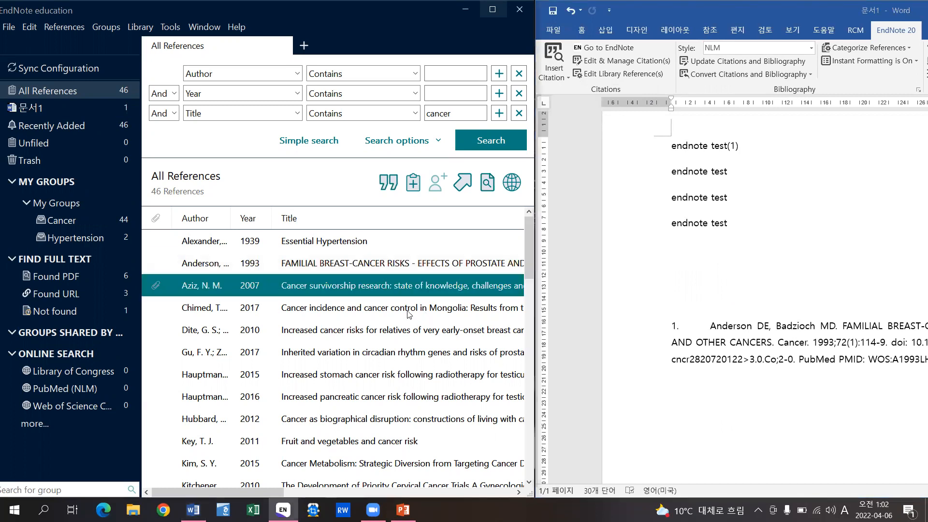
left_click(409, 310, "shift")
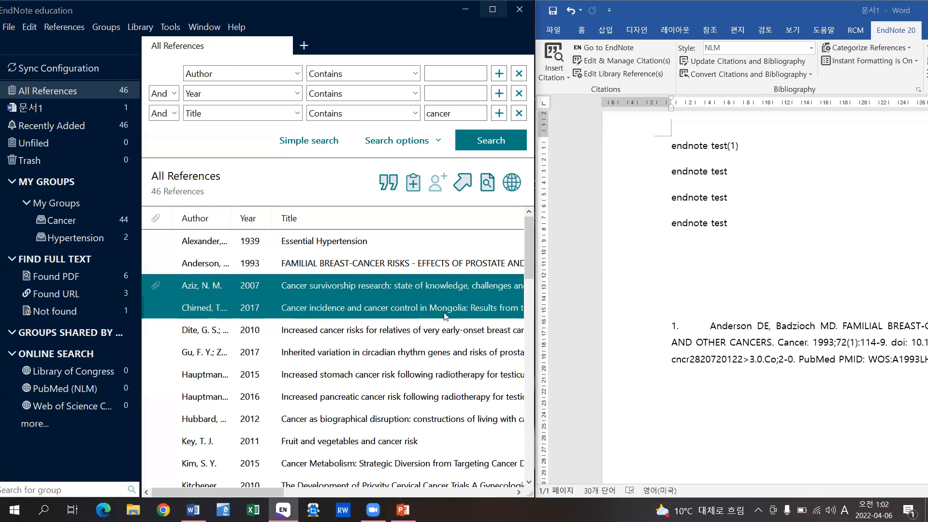
left_click_drag(386, 282, 738, 176)
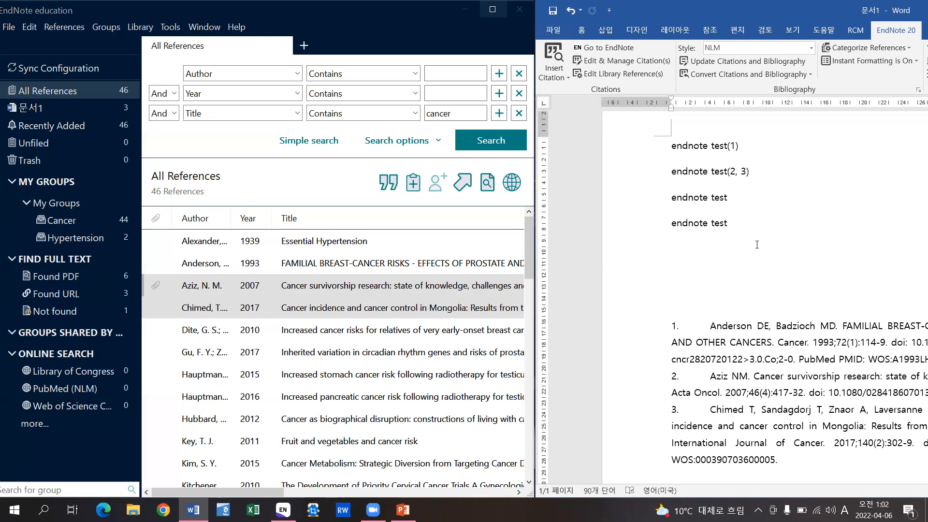
left_click(719, 62)
- Insert Dite 2010 through Hauptmann 2015 as one citation at the end of line three
left_click(355, 334)
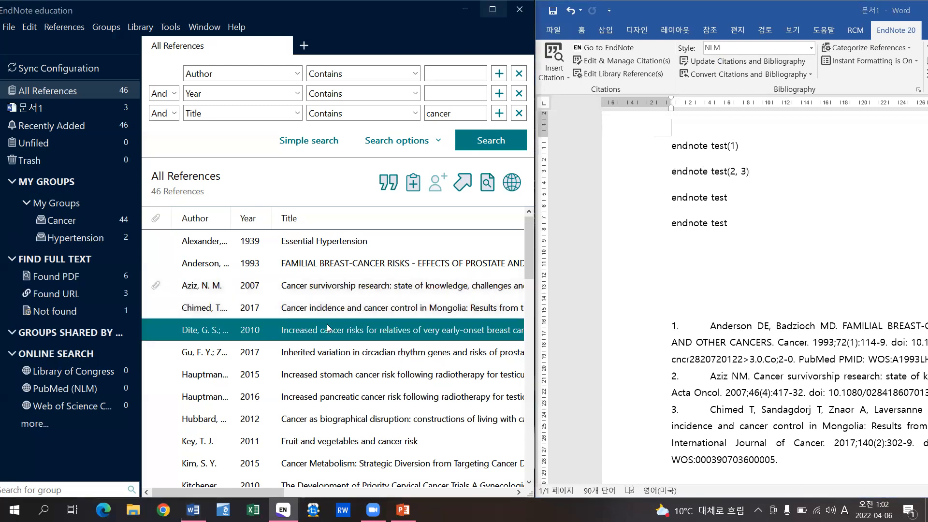
left_click(338, 373, "shift")
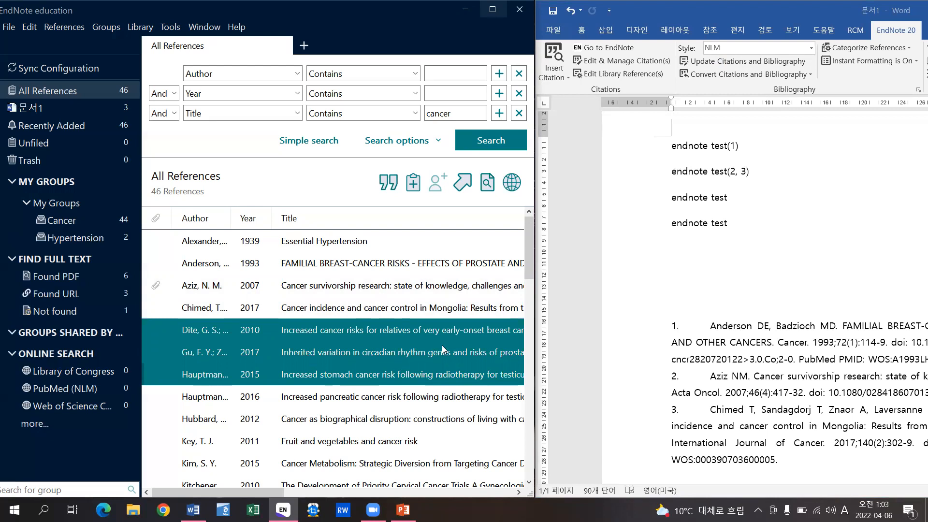
left_click(732, 198)
left_click(729, 197)
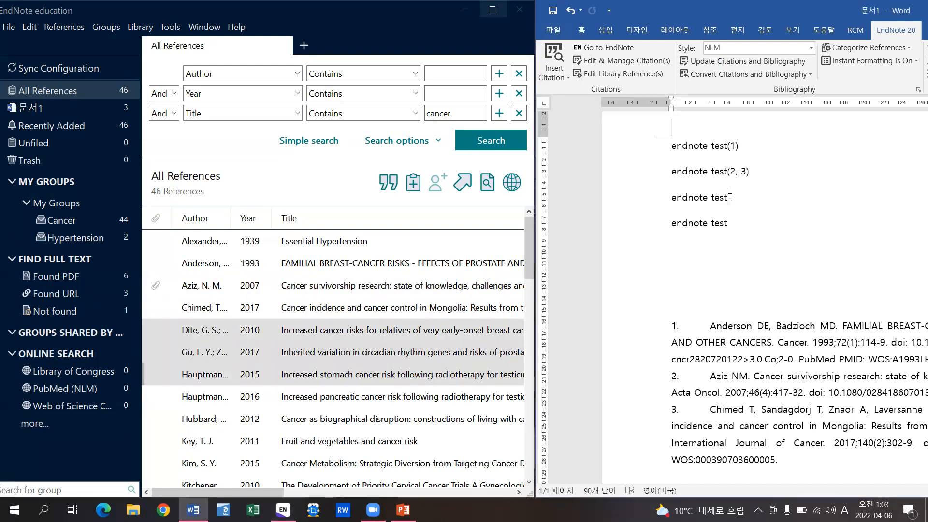
key("alt+2")
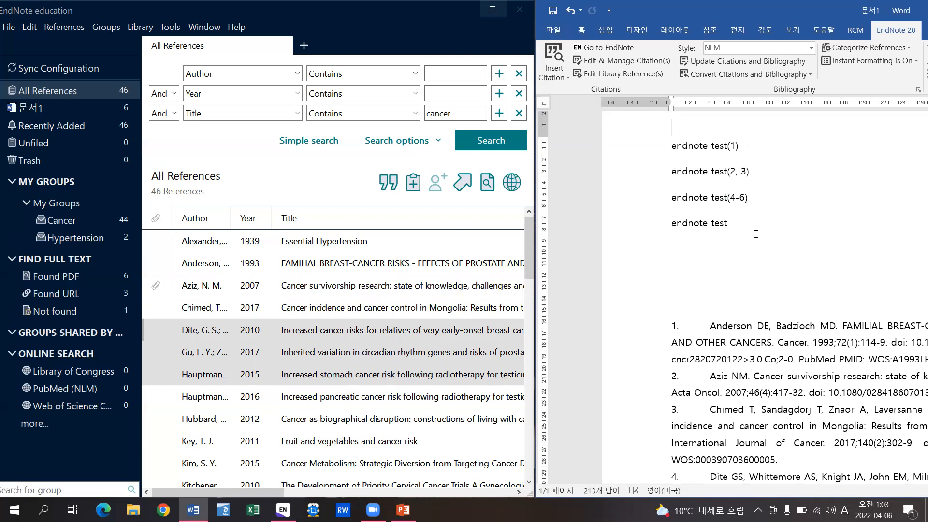
scroll(813, 295, "down", 3)
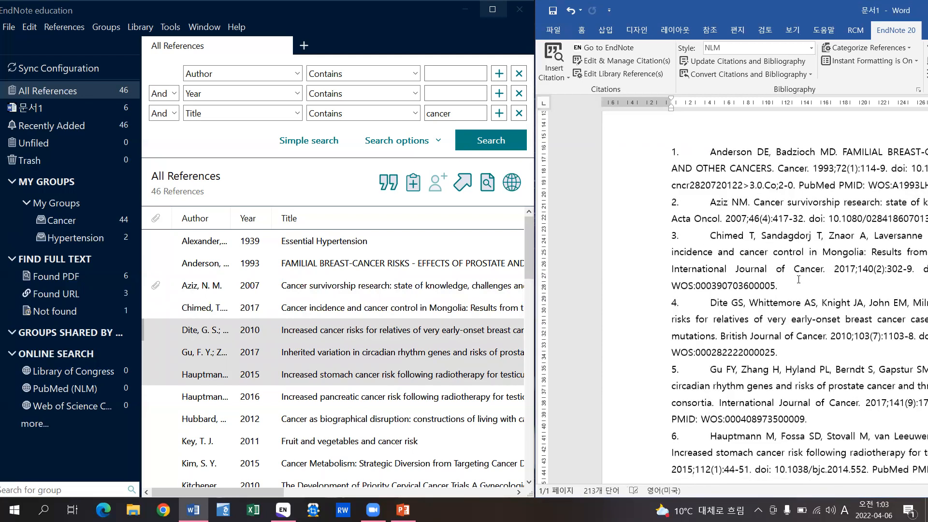
scroll(798, 277, "up", 5)
scroll(799, 278, "down", 2)
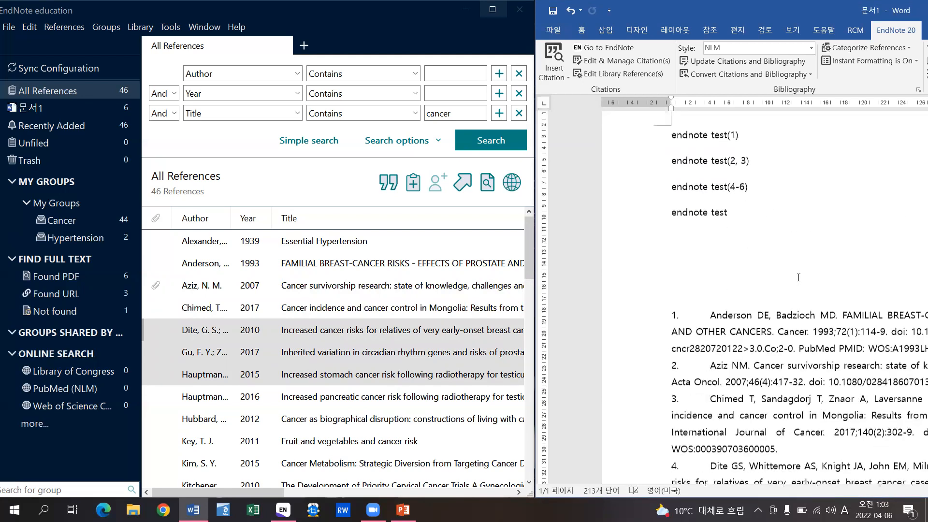
scroll(773, 261, "up", 1)
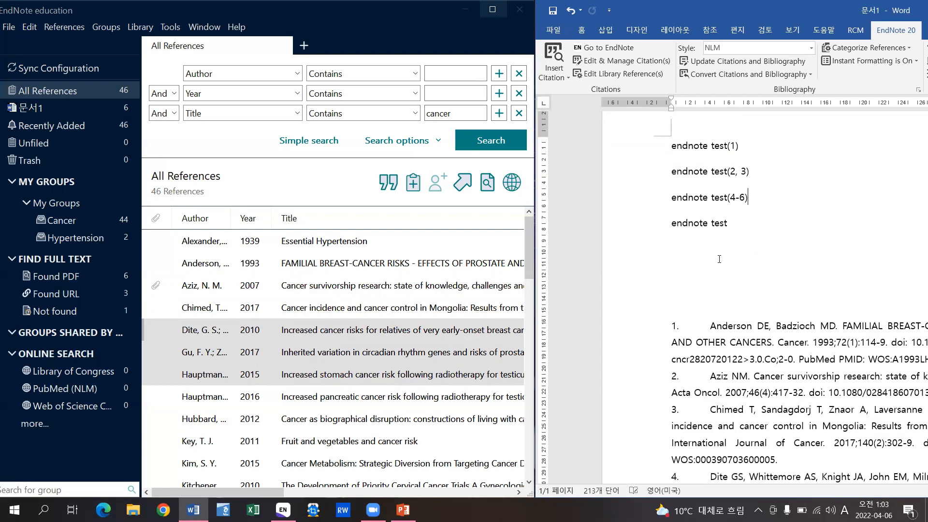
- Remove the Anderson citation from line one through Edit & Manage Citation(s)
left_click(659, 65)
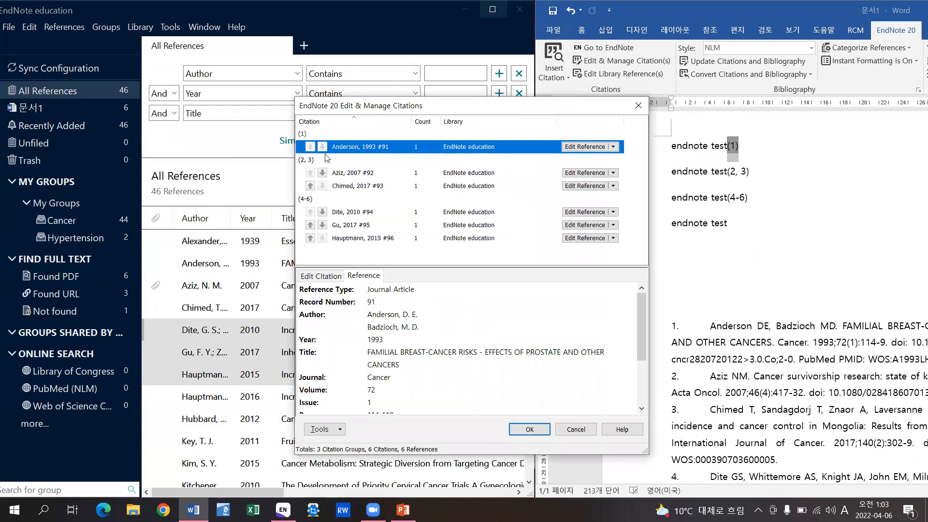
left_click(613, 147)
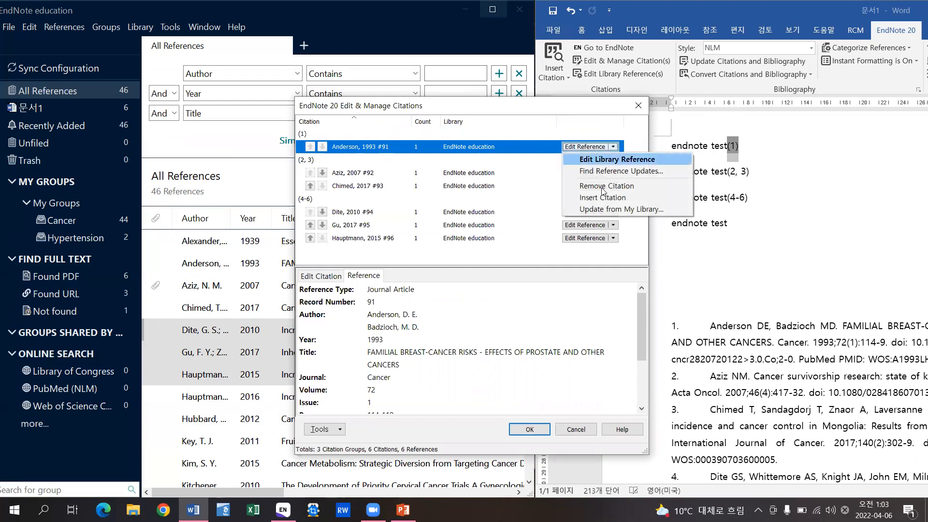
left_click(643, 186)
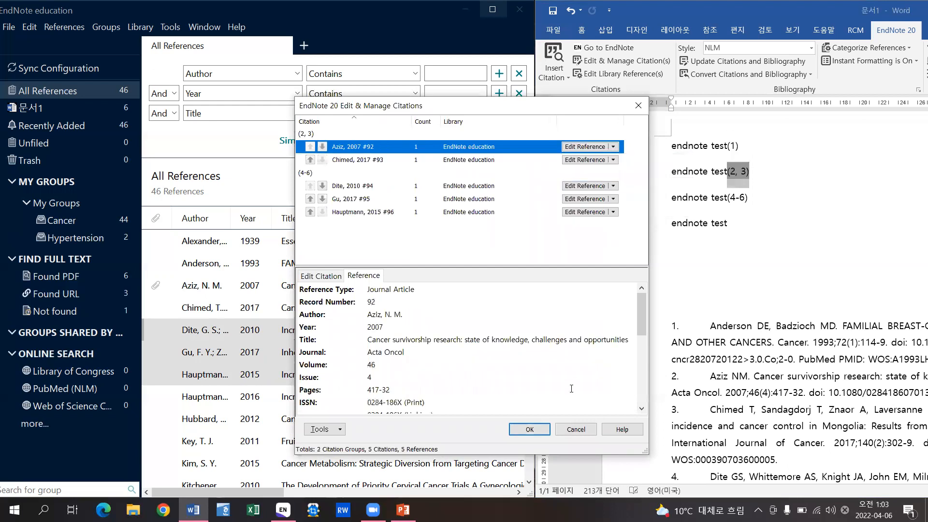
left_click(530, 429)
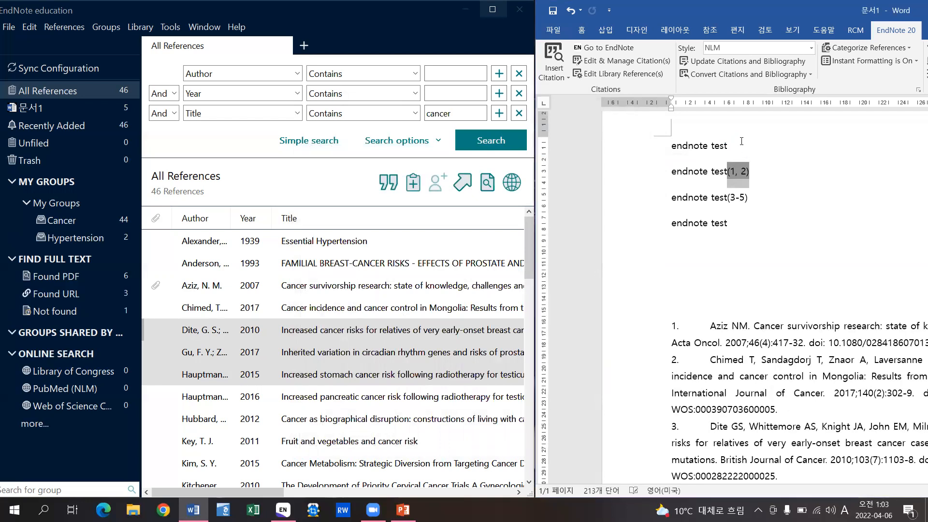
left_click(741, 141)
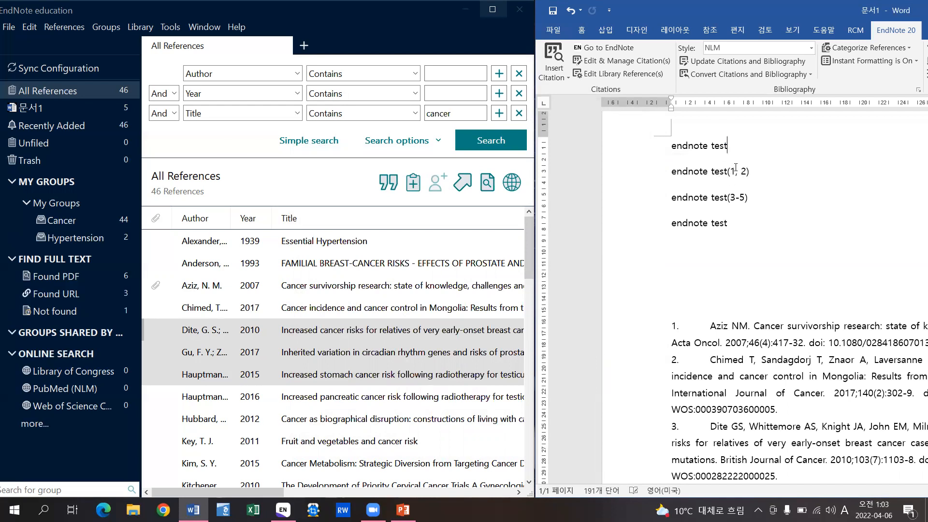
scroll(710, 293, "down", 5)
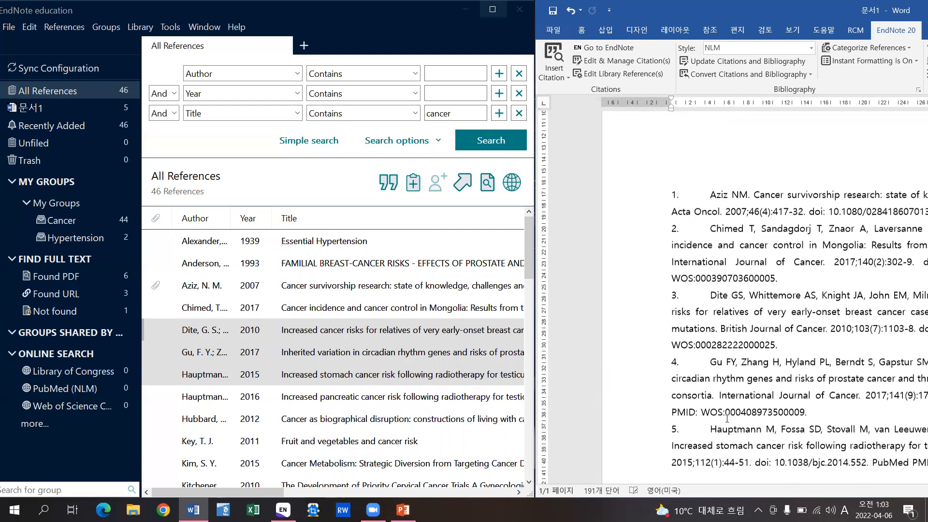
scroll(754, 387, "up", 5)
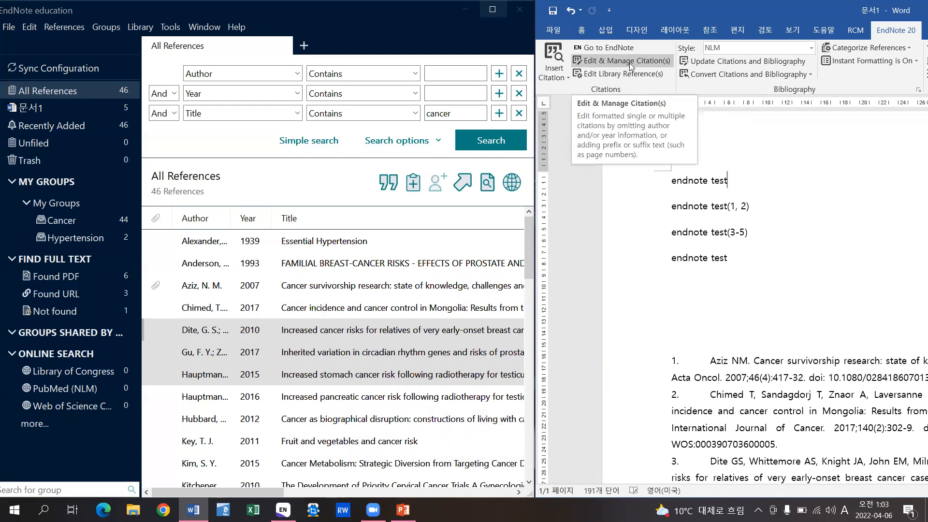
- Move Hauptmann 2015 to the top of the (3-5) citation group
left_click(650, 60)
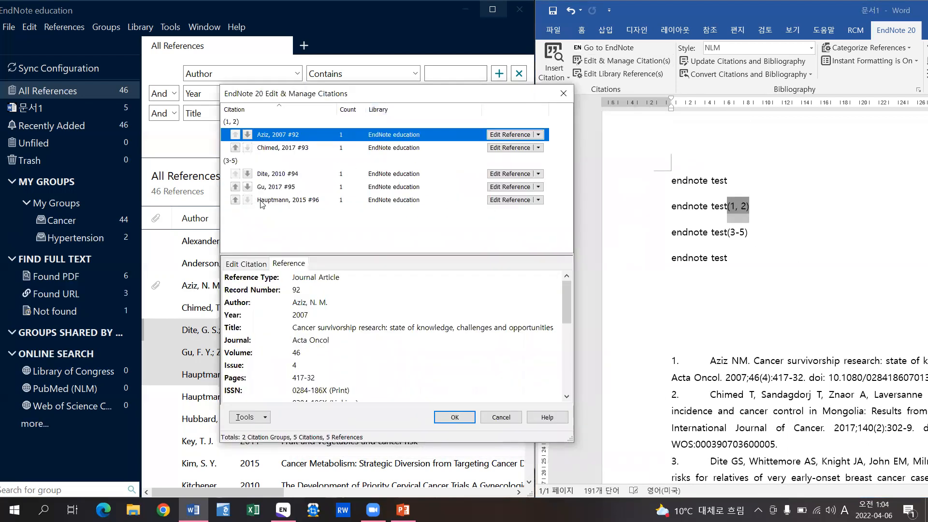
left_click(262, 200)
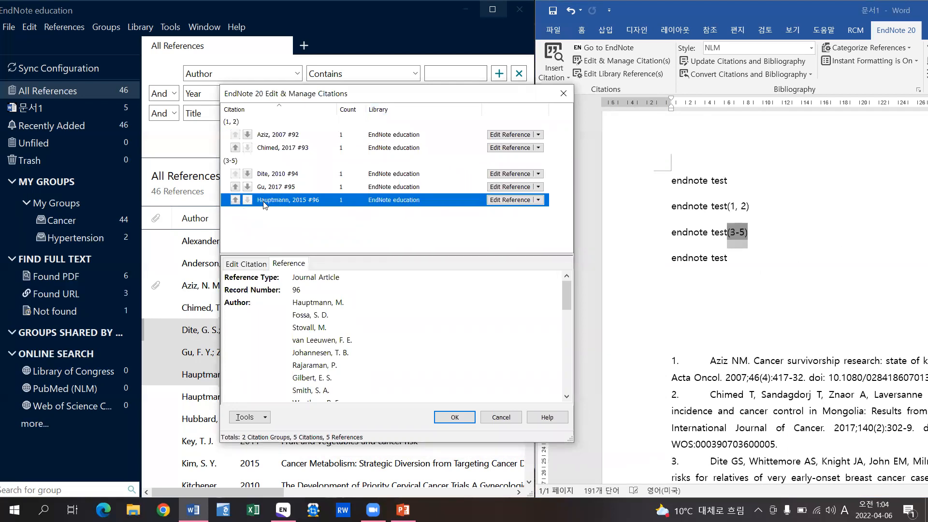
left_click(236, 201)
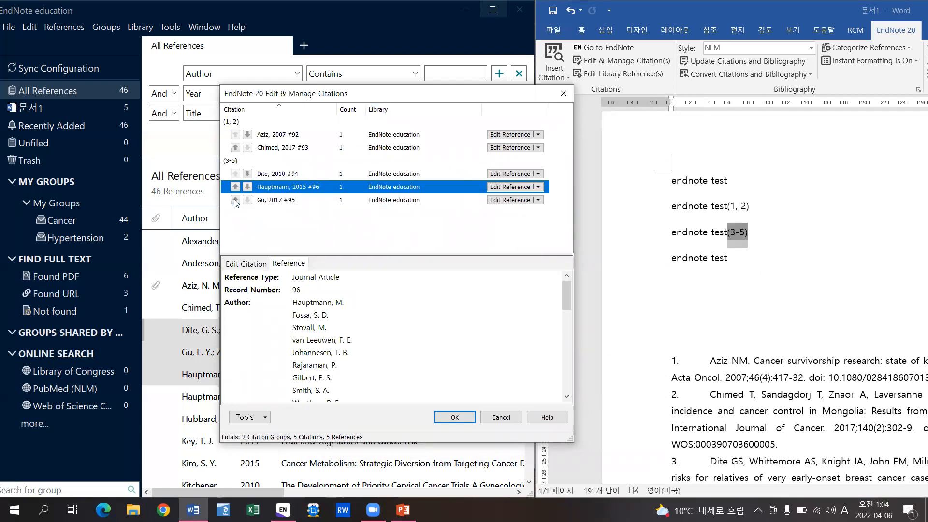
left_click(236, 188)
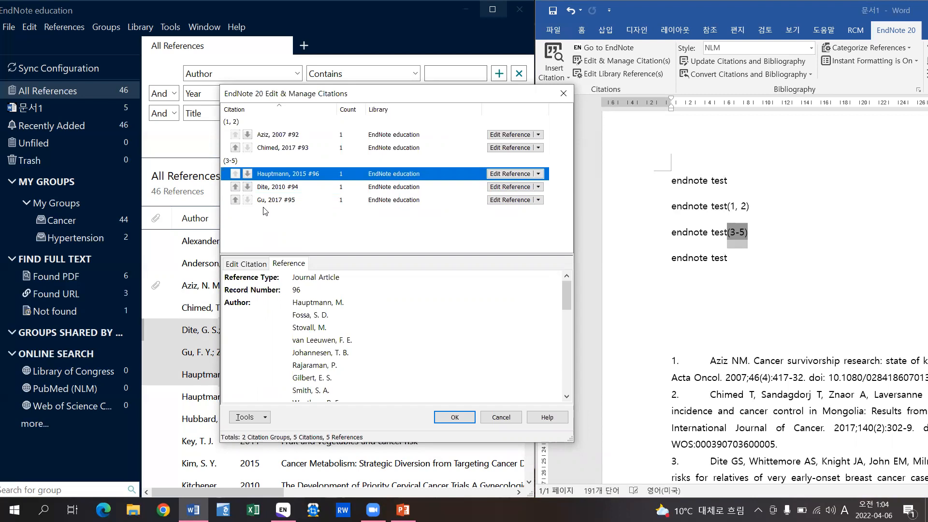
left_click(450, 417)
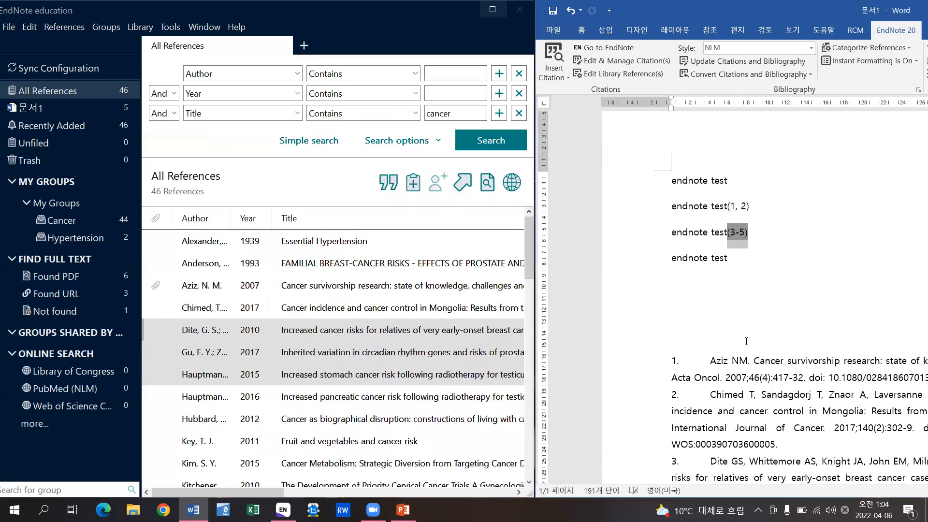
- Review the renumbered bibliography, then bring the EndNote library window to the front
scroll(760, 346, "down", 2)
scroll(760, 347, "down", 2)
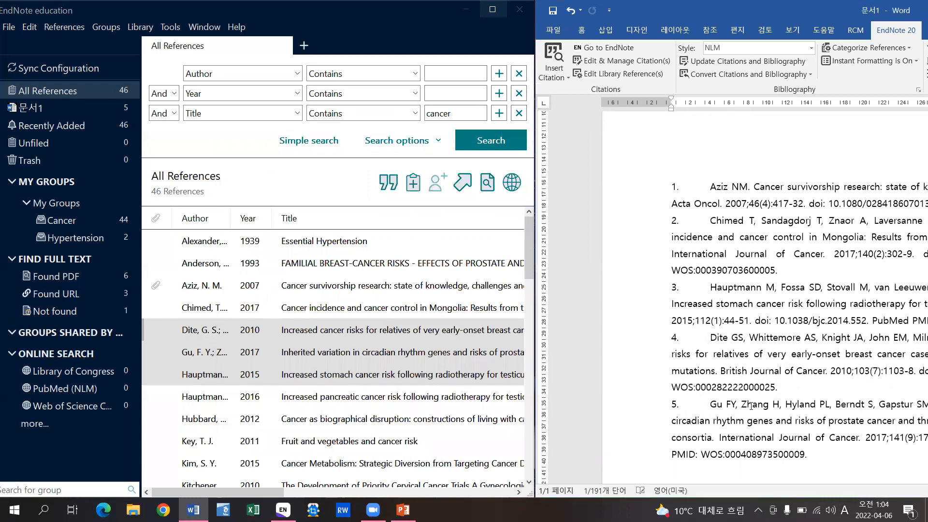
left_click(690, 144)
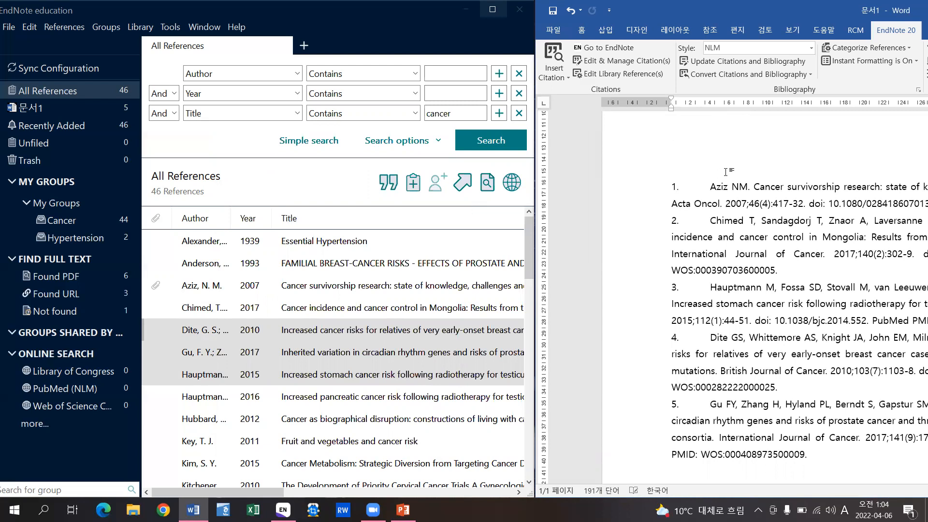
scroll(727, 171, "up", 1)
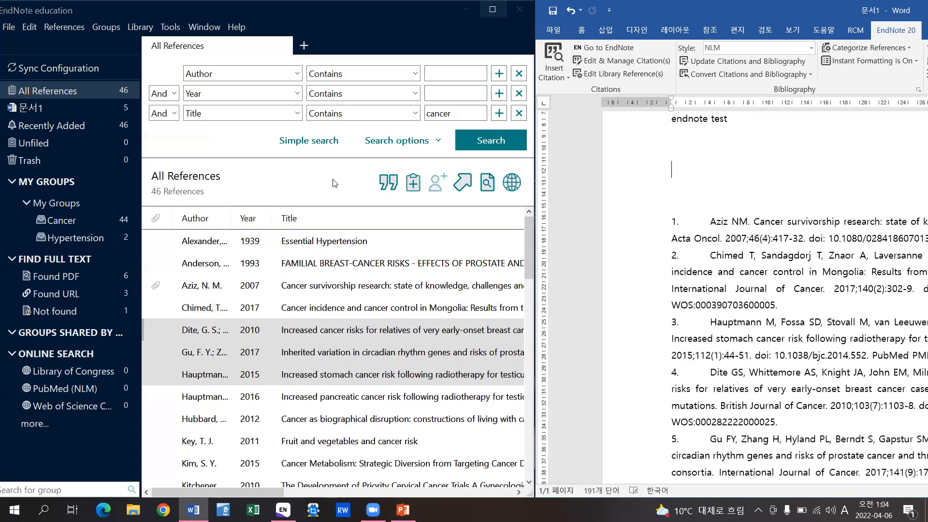
left_click(364, 199)
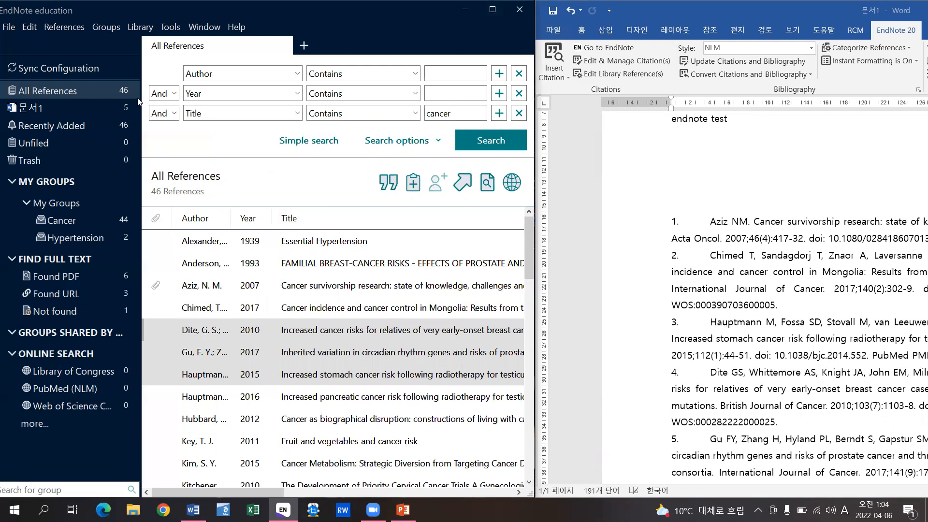
- In the 문서1 group, change Aziz's year to 2022 and refresh Word's bibliography
left_click(45, 109)
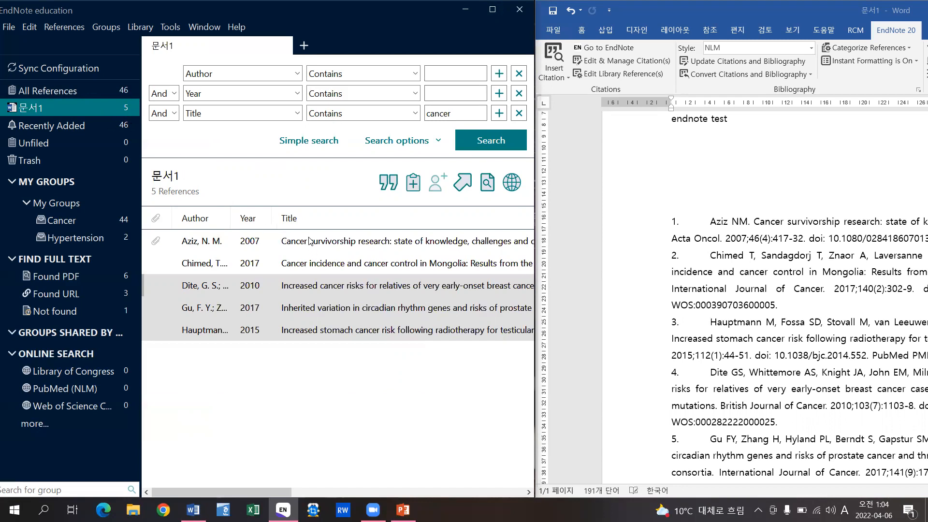
left_click(323, 250)
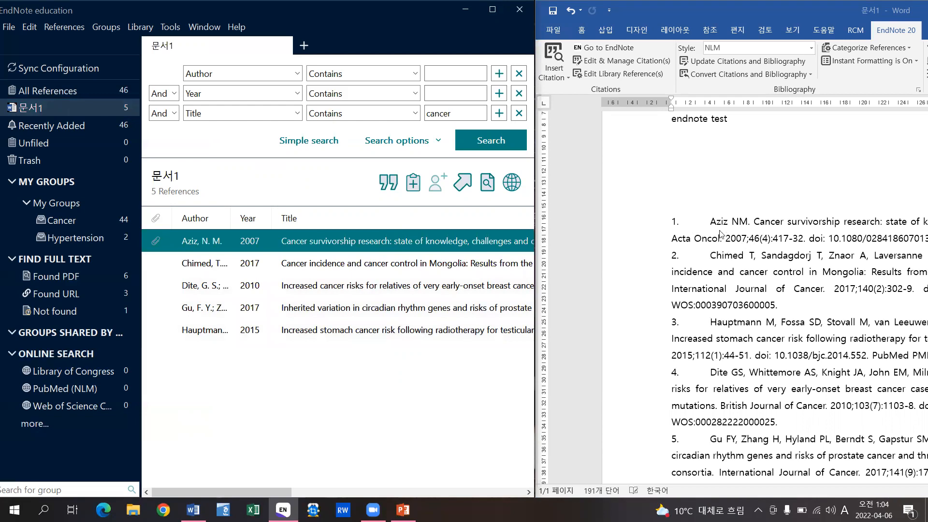
double_click(435, 241)
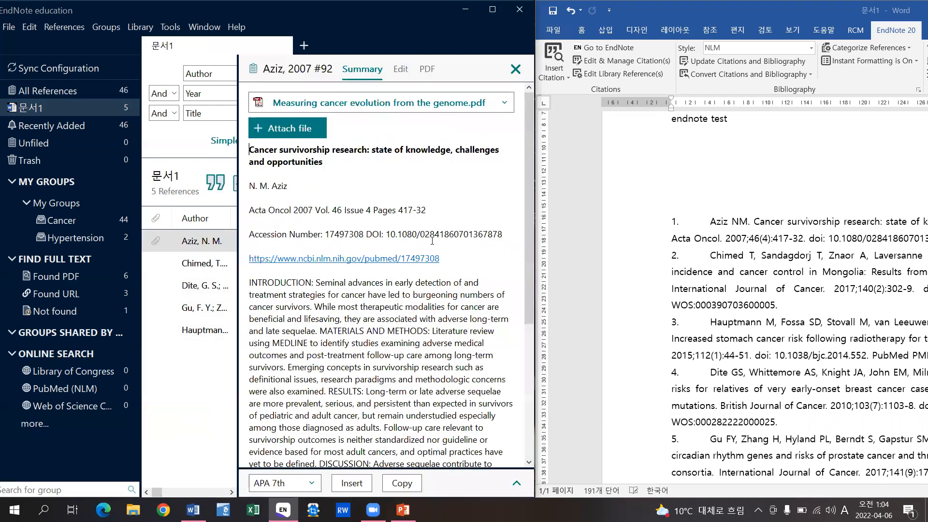
left_click(400, 69)
double_click(341, 177)
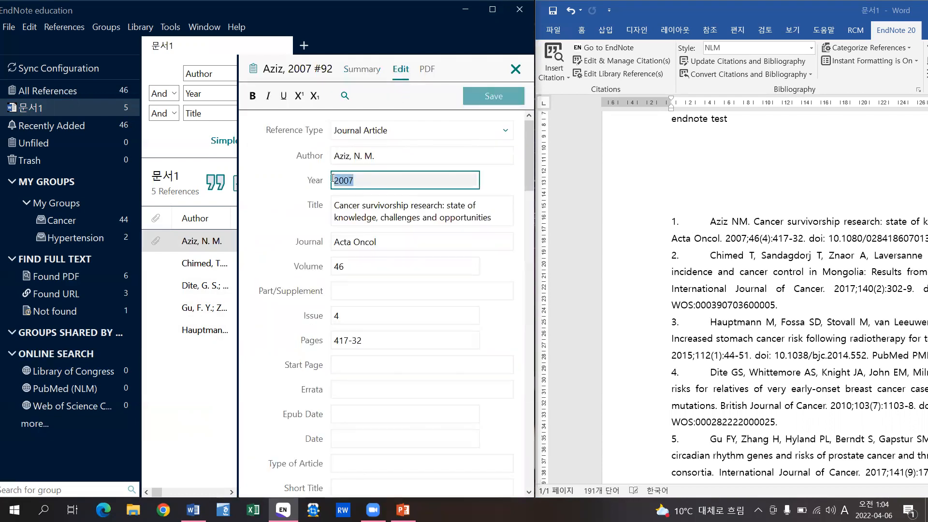
type("2022")
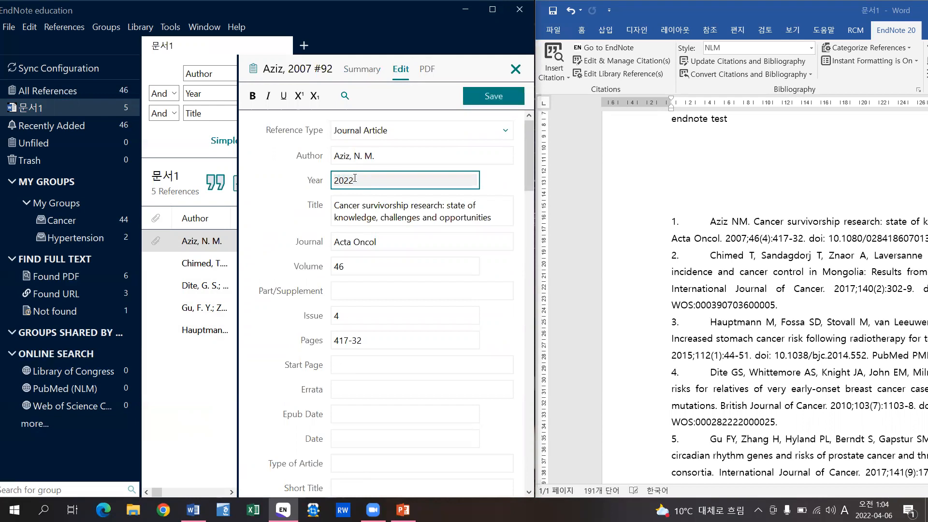
left_click(498, 98)
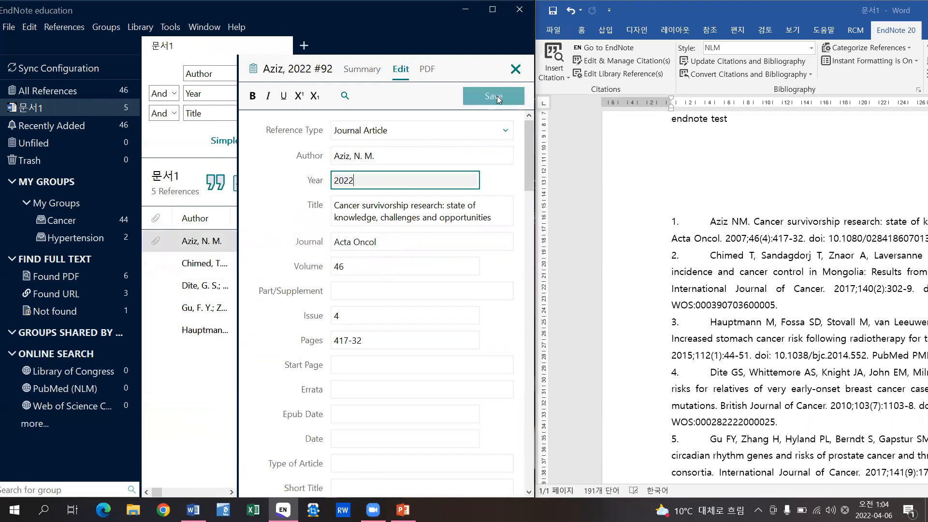
left_click(515, 70)
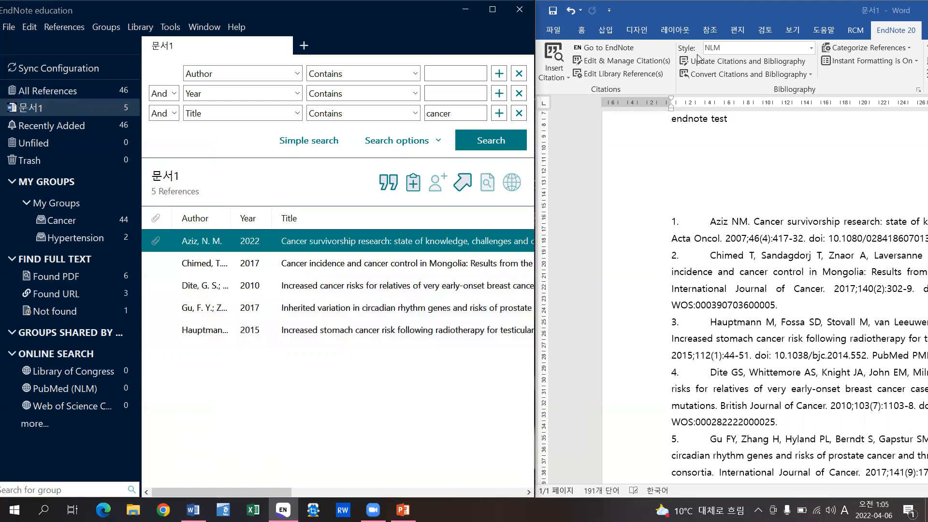
left_click(752, 62)
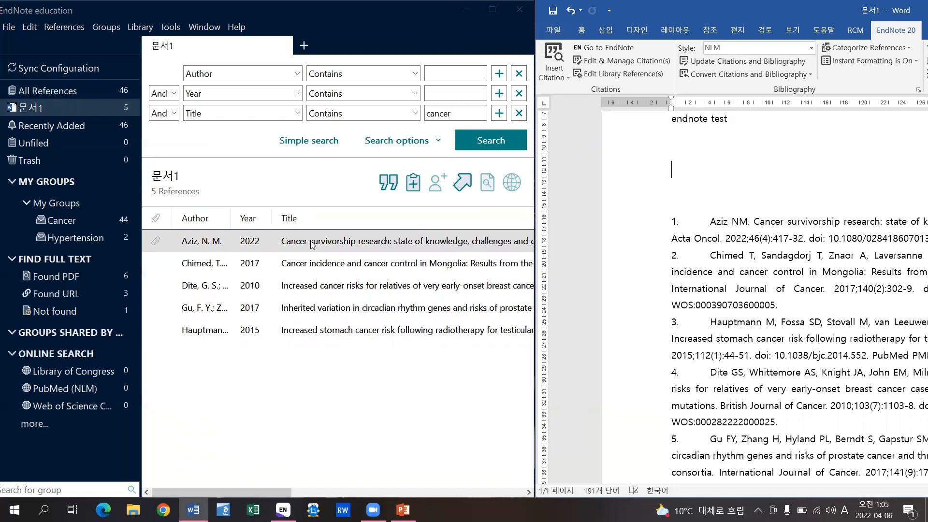
- Clear the Aziz reference's year 2022, volume 46, issue 4 and pages 417-32, then save
left_click(364, 244)
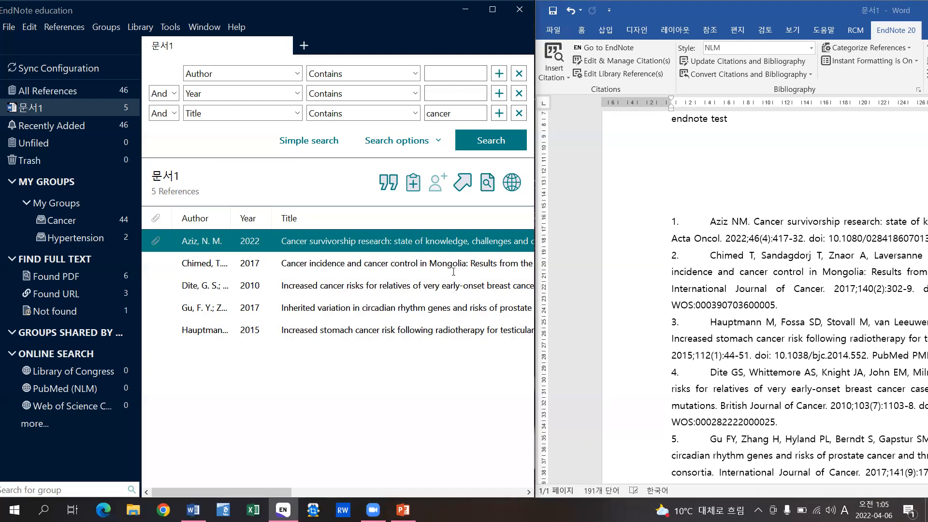
double_click(405, 244)
left_click_drag(378, 183, 266, 182)
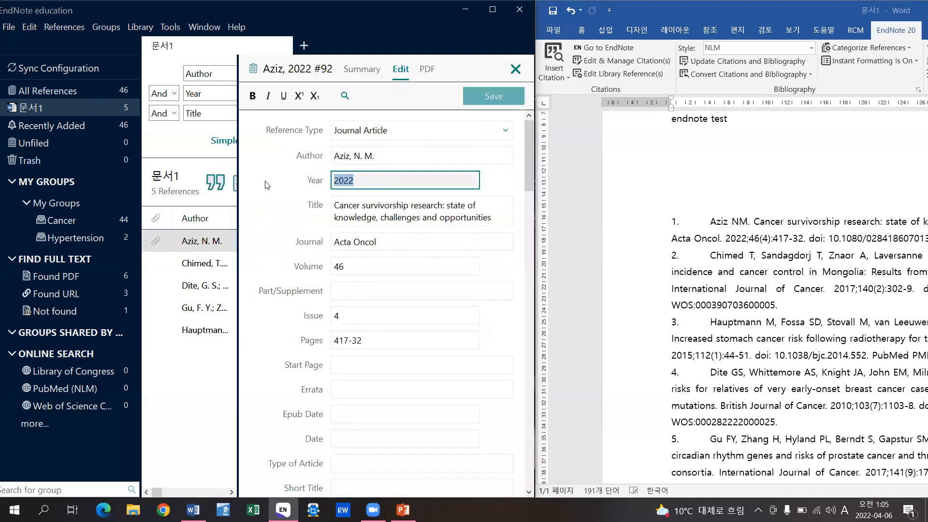
key("BackSpace")
left_click_drag(362, 266, 308, 266)
key("BackSpace")
left_click_drag(356, 318, 316, 318)
key("BackSpace")
left_click_drag(364, 340, 319, 340)
key("BackSpace")
left_click(494, 98)
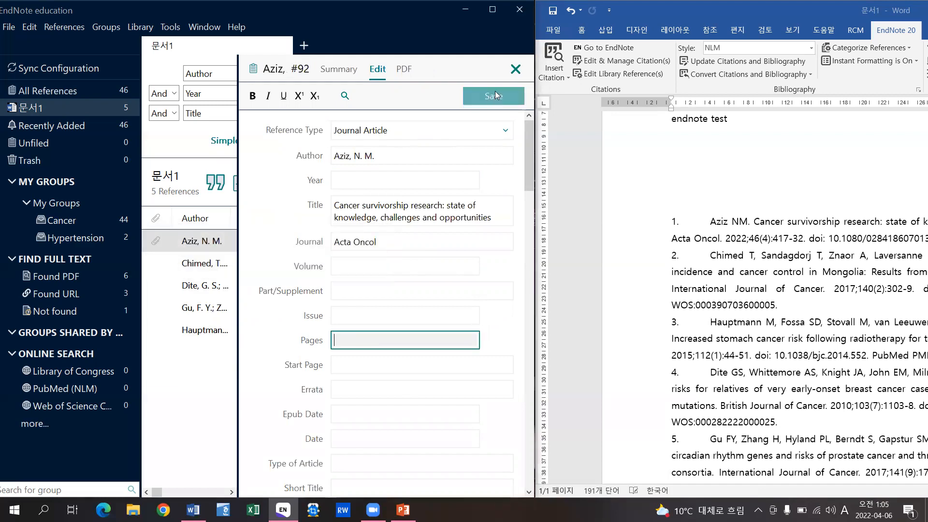
left_click(515, 69)
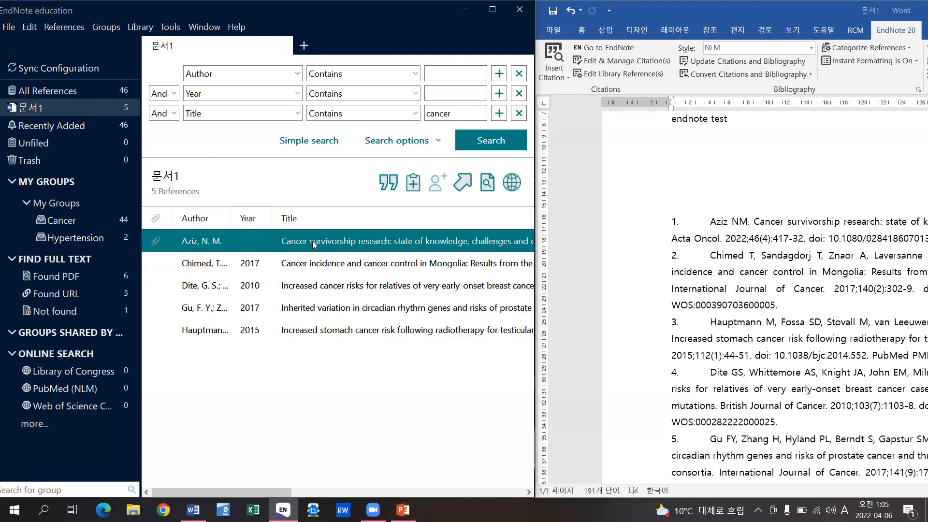
- Run Find Reference Updates on Aziz and update all fields to restore year 2007 and volume 46
right_click(313, 244)
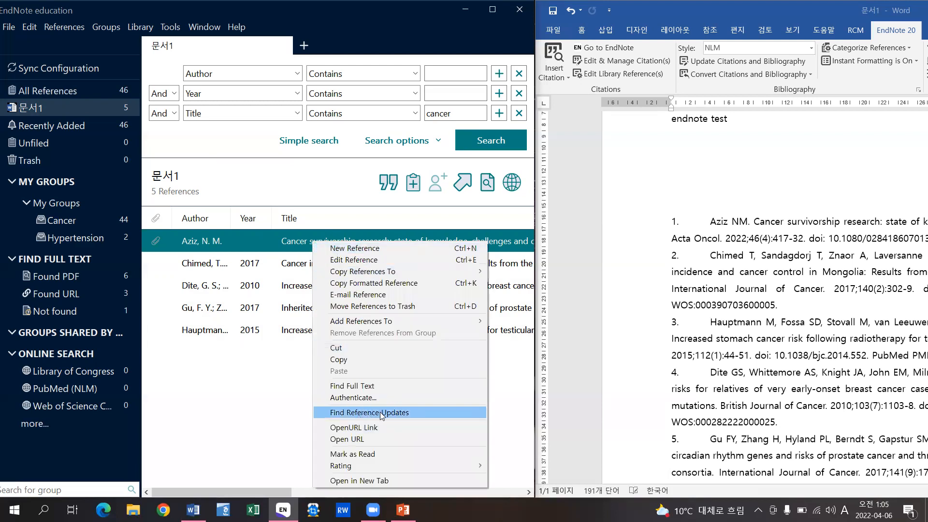
left_click(410, 411)
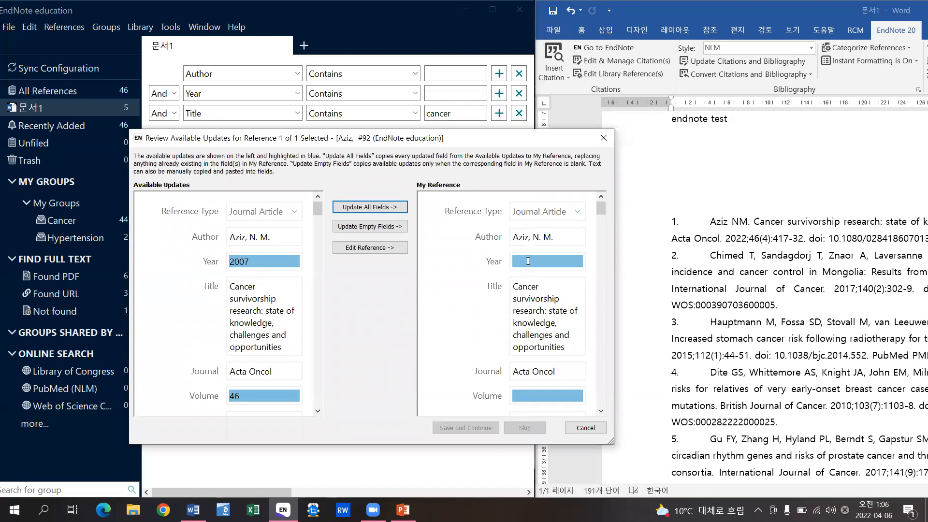
left_click(601, 411)
left_click(601, 411)
left_click(601, 411)
left_click(602, 411)
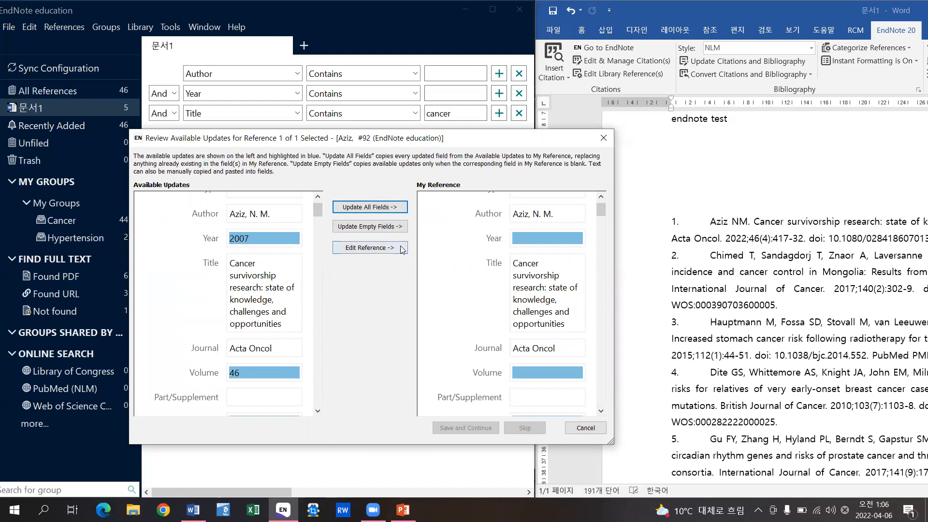
left_click(375, 208)
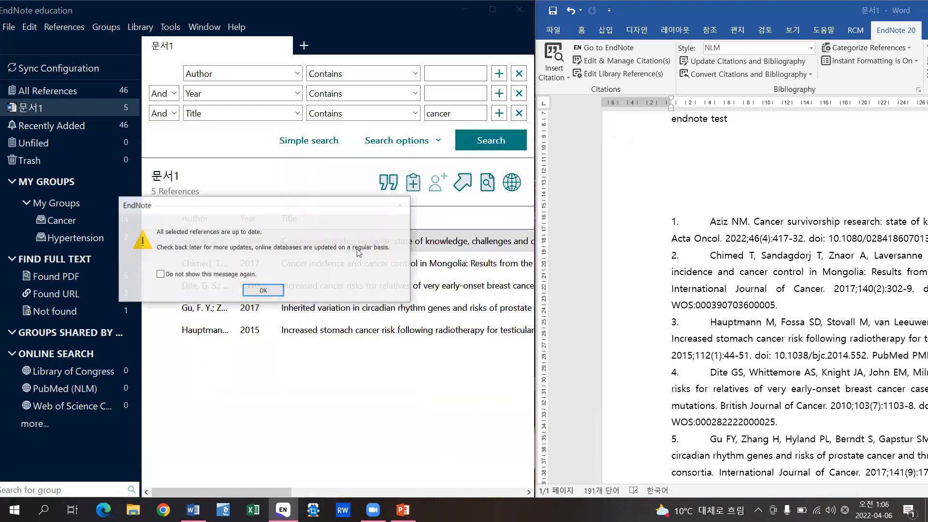
left_click(268, 290)
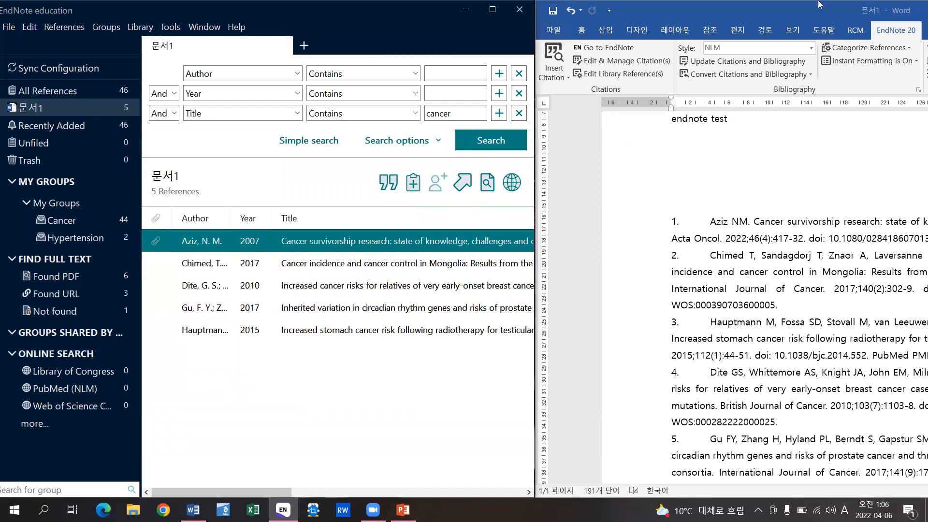
- Update Word's citations so Aziz shows 2007, then show all 46 references in EndNote
left_click(739, 65)
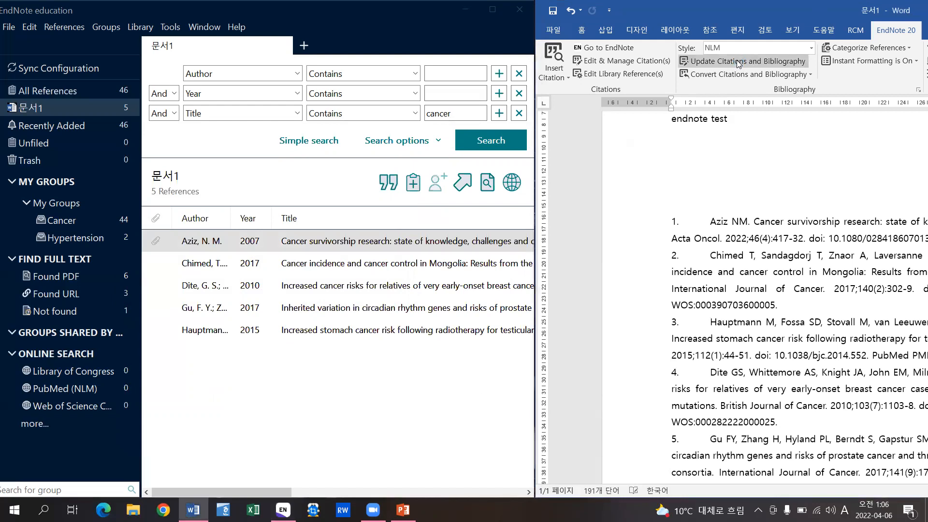
left_click(739, 61)
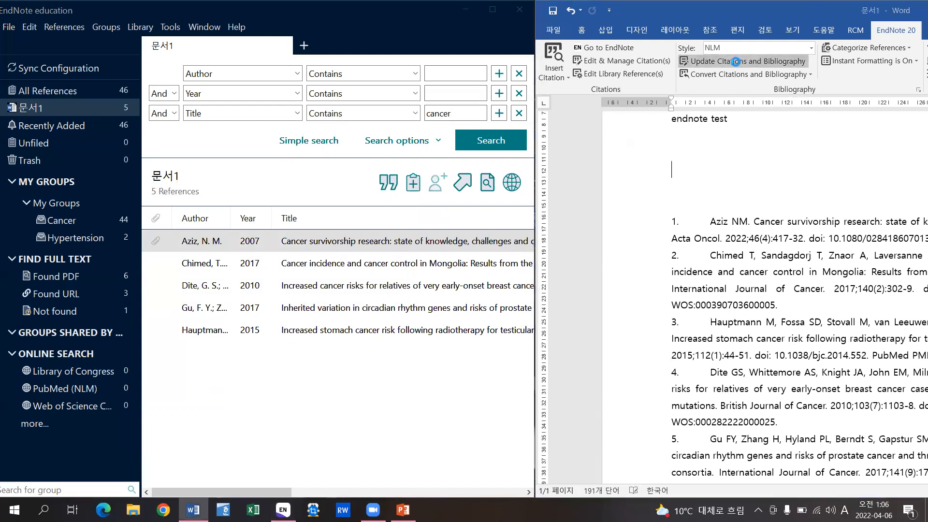
left_click(803, 306)
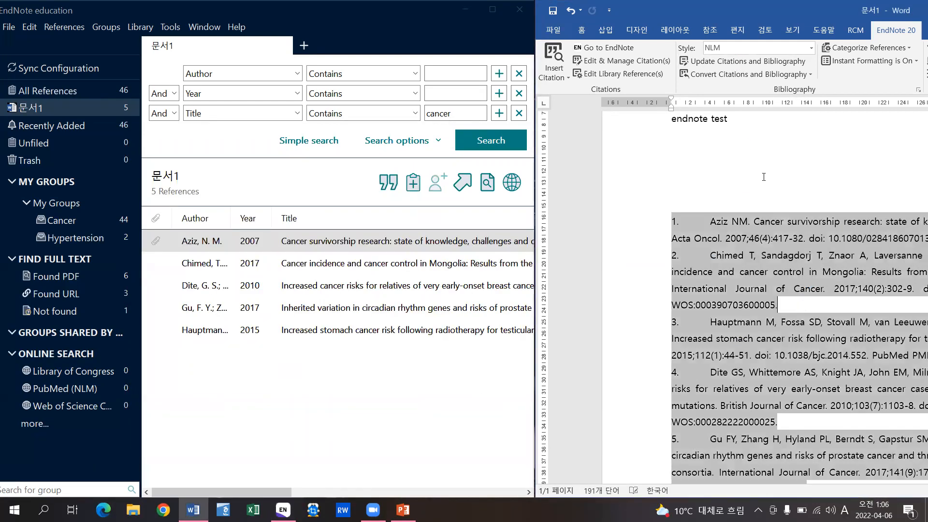
left_click(751, 168)
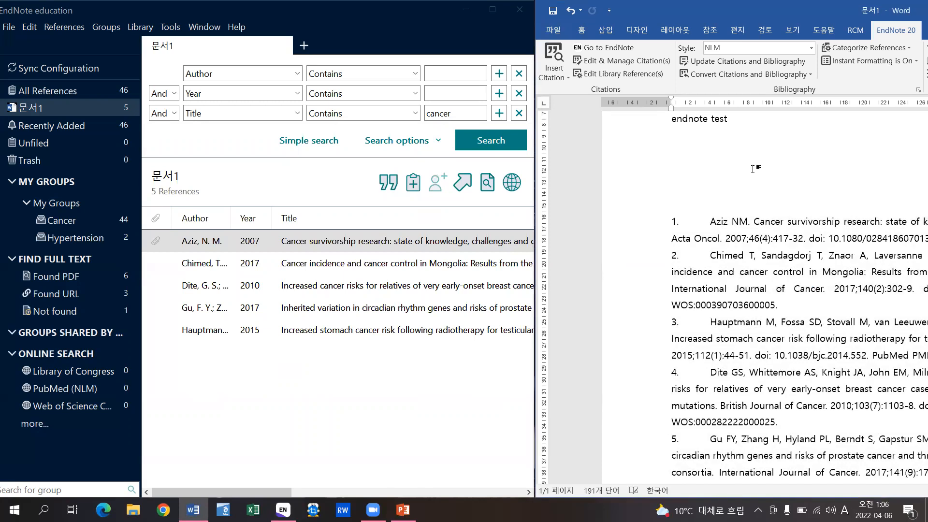
scroll(753, 169, "up", 4)
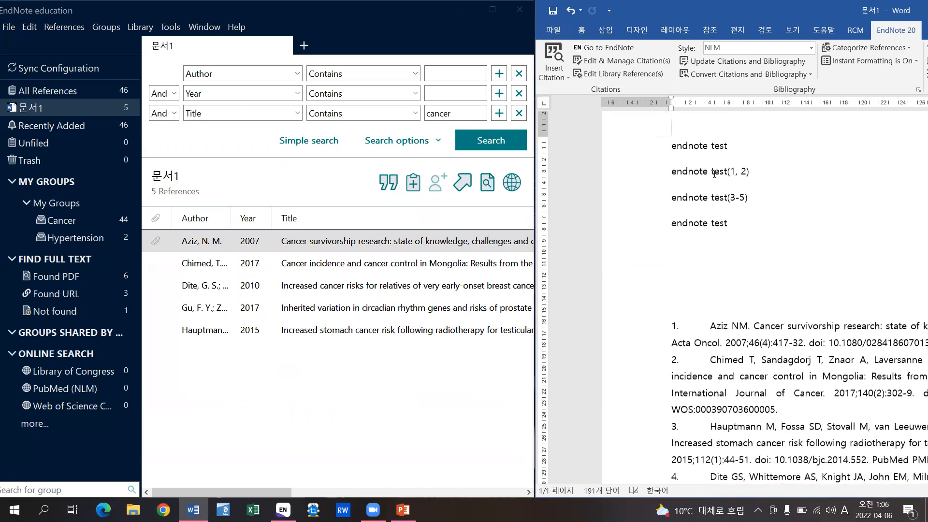
left_click(90, 84)
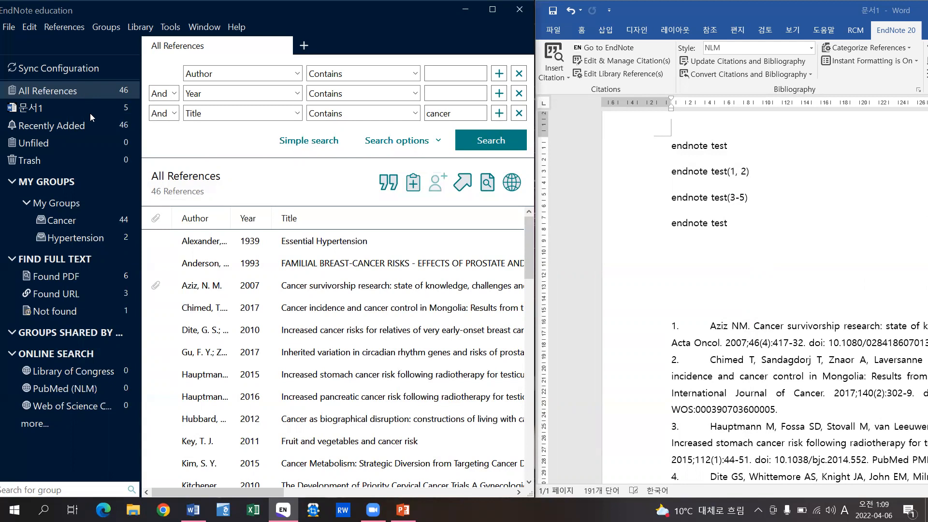
- Create a new Figure reference with year 2022 and title 'Chest X-ray'
left_click(420, 187)
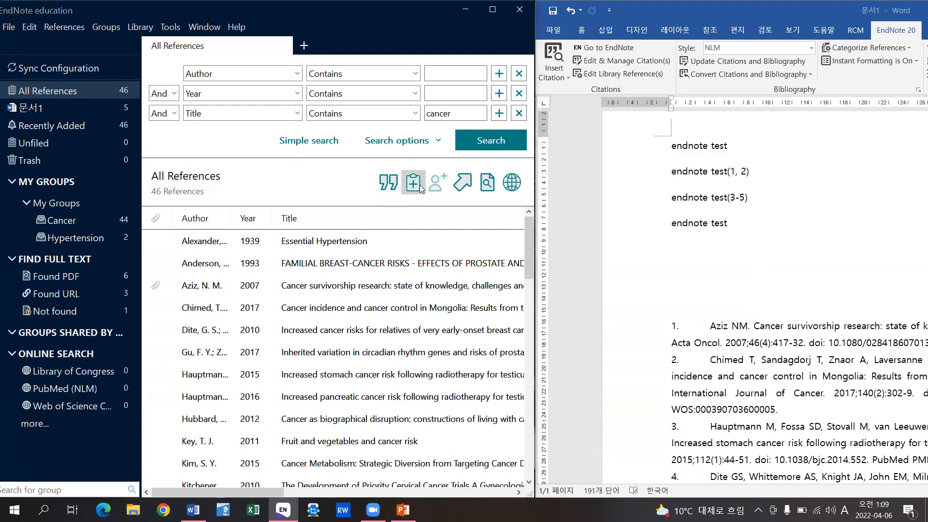
left_click_drag(433, 125, 424, 152)
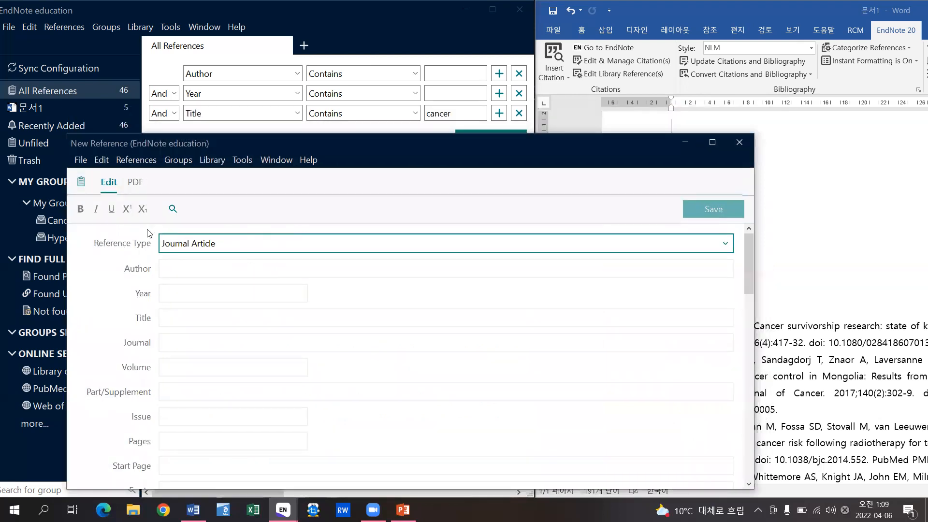
left_click(187, 244)
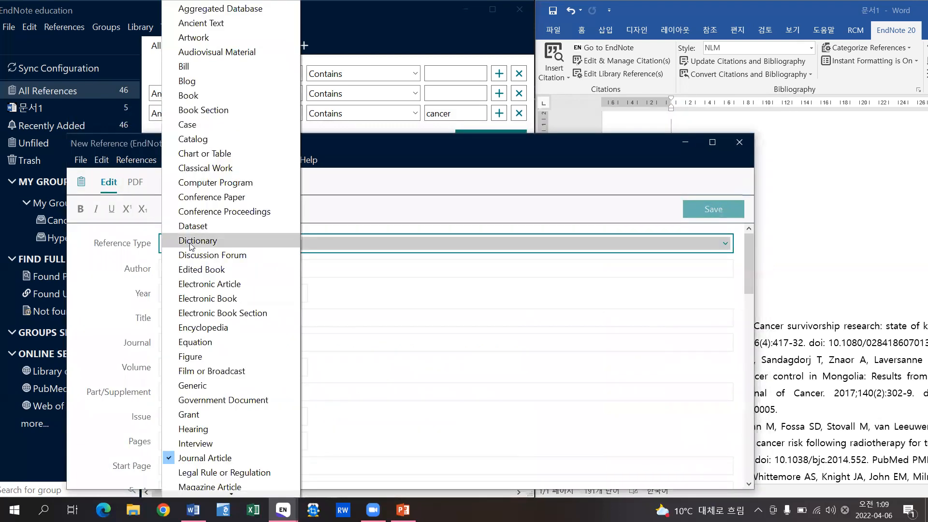
left_click(204, 357)
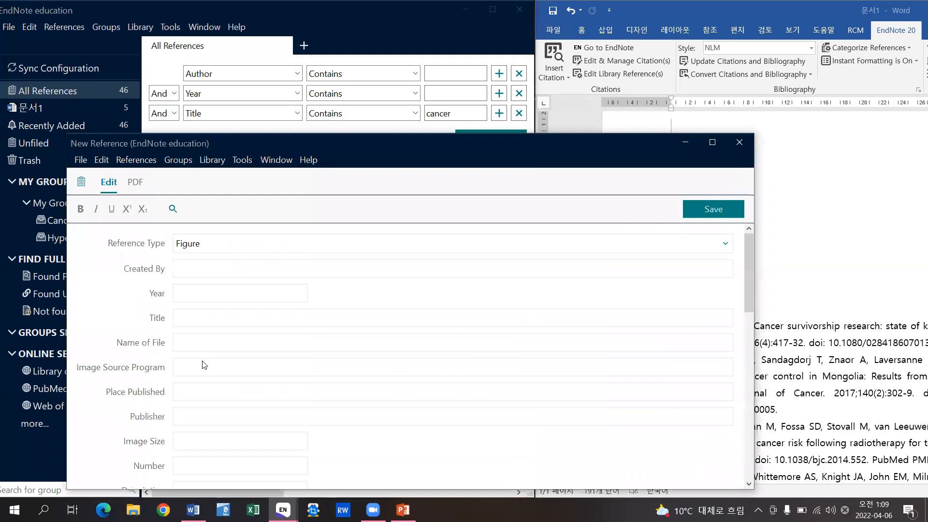
left_click_drag(306, 146, 310, 126)
left_click(207, 276)
type("2022")
key("Tab")
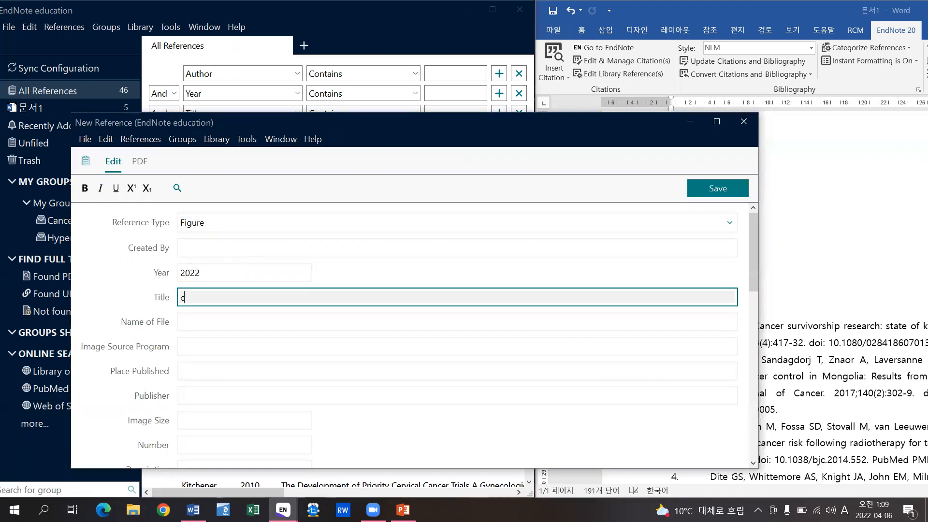
type("C")
key("Caps_Lock")
type("hest")
key("Caps_Lock")
type("X")
key("Caps_Lock")
- Attach the chest X-ray image from the 교육\Endnote\실습 folder as the figure and save
left_click(160, 141)
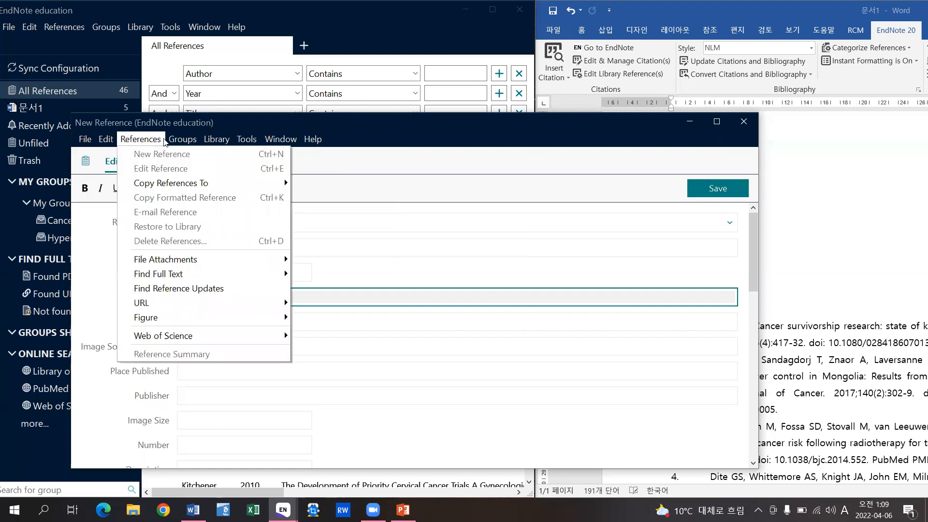
mouse_move(286, 318)
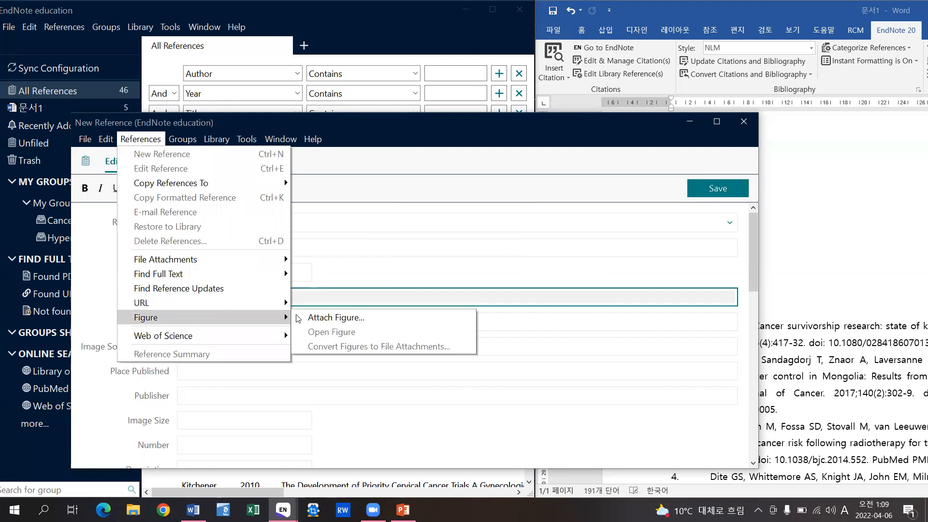
left_click(390, 318)
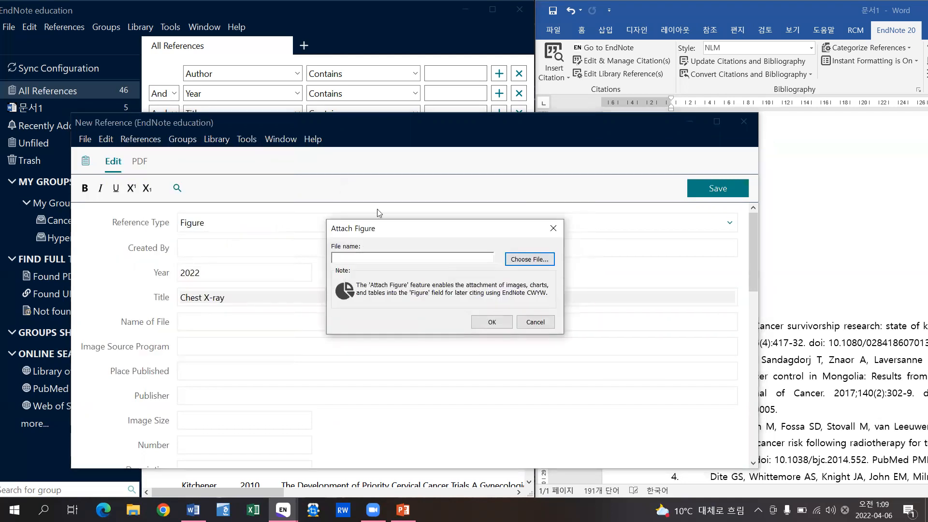
left_click(538, 263)
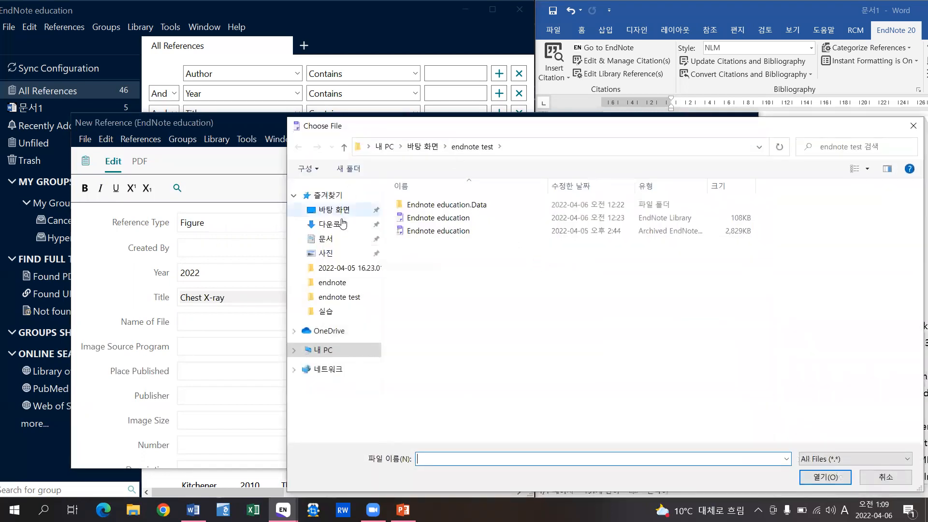
left_click(363, 209)
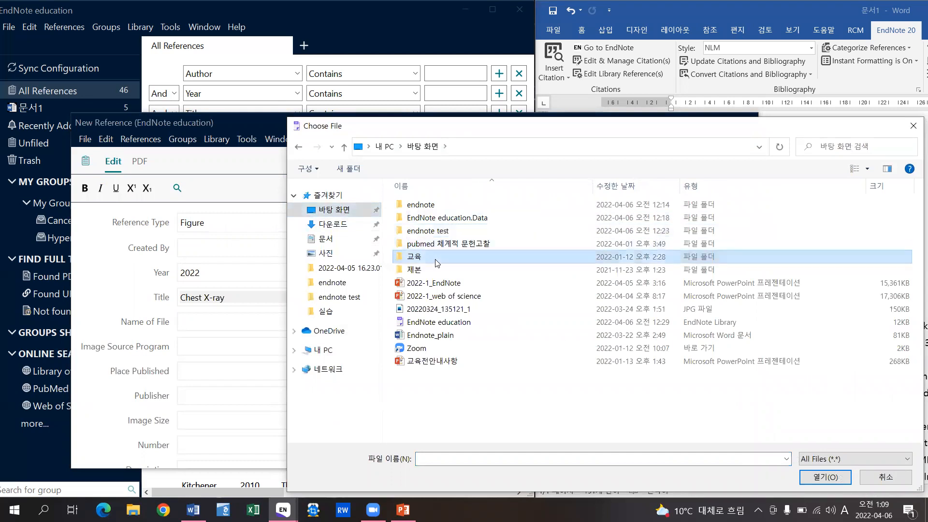
double_click(415, 256)
double_click(429, 205)
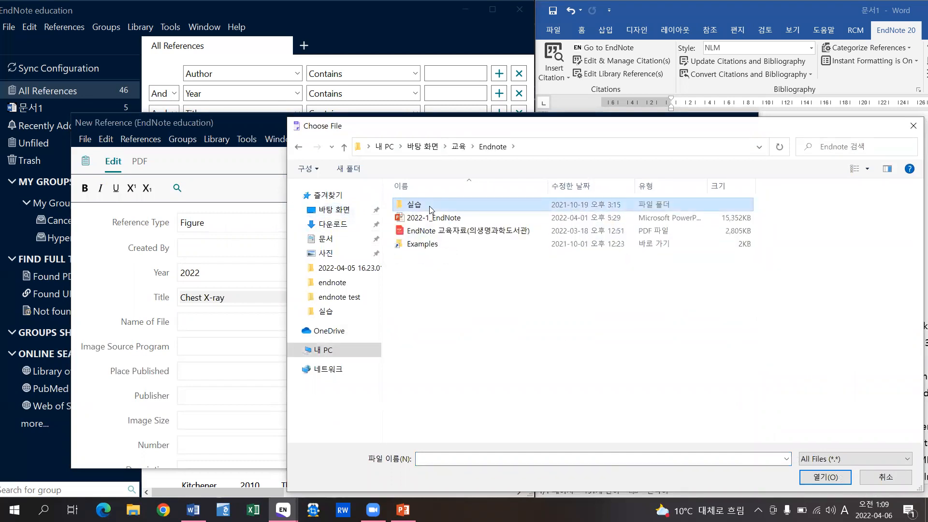
double_click(429, 206)
double_click(432, 219)
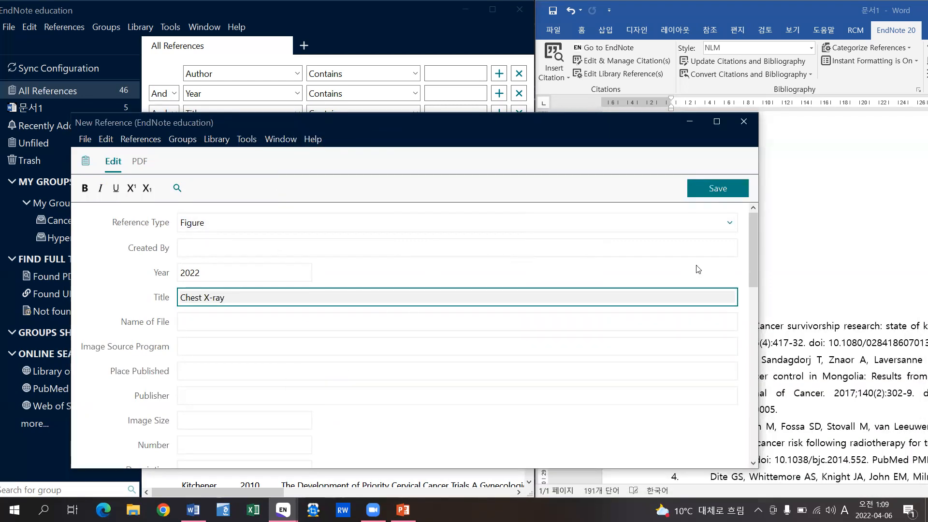
scroll(749, 239, "down", 1)
left_click_drag(749, 240, 749, 376)
scroll(323, 325, "down", 1)
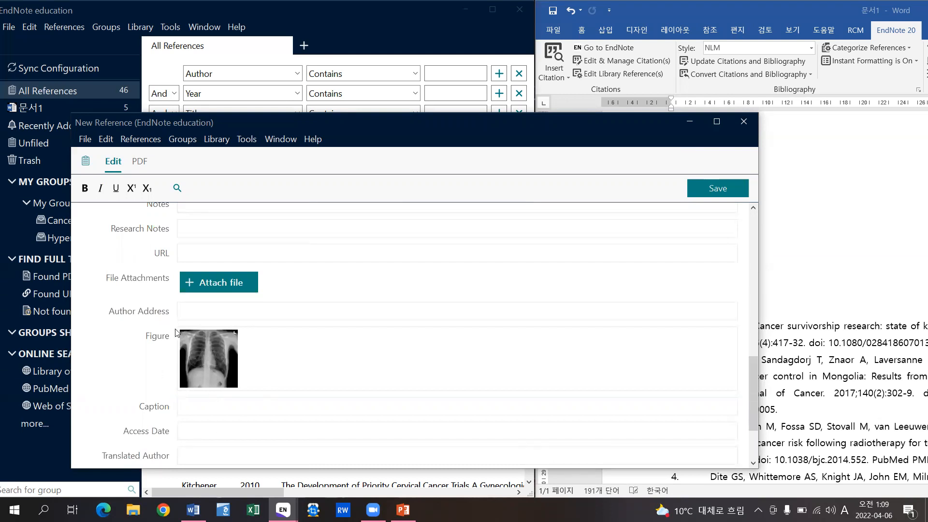
left_click(728, 185)
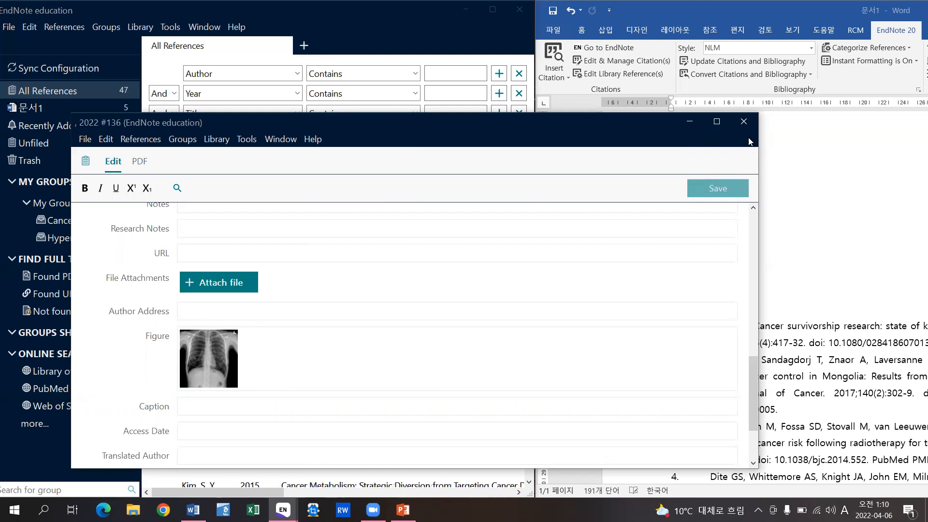
left_click(743, 119)
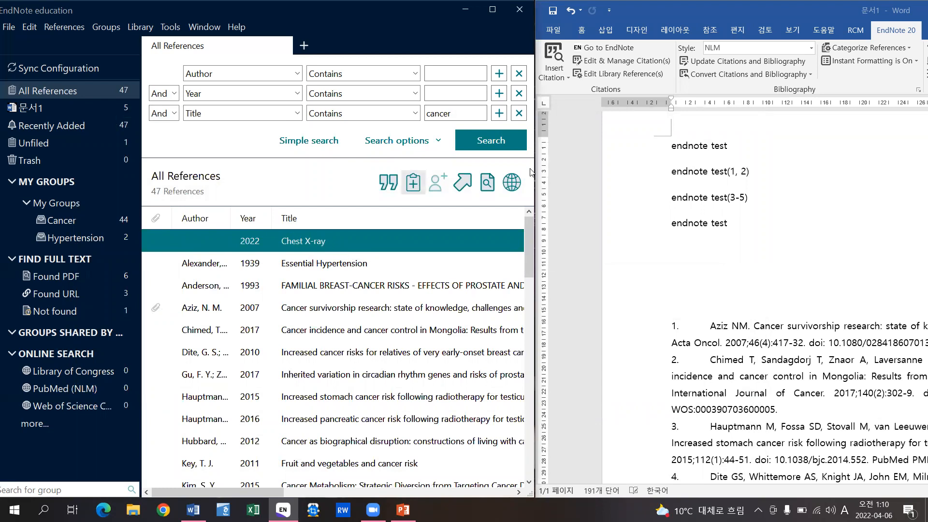
- Insert the Chest X-ray figure citation after the fourth 'endnote test' line, found by searching 'ch'
left_click(734, 222)
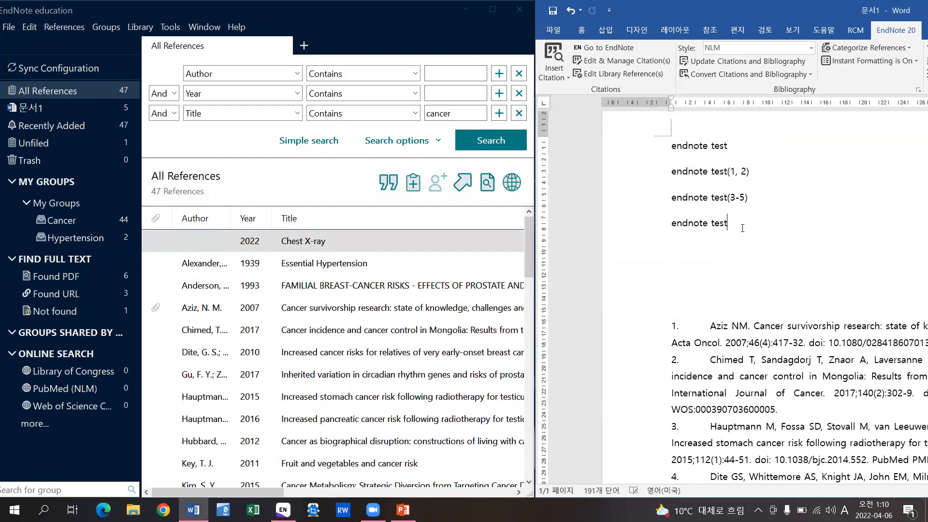
left_click(562, 75)
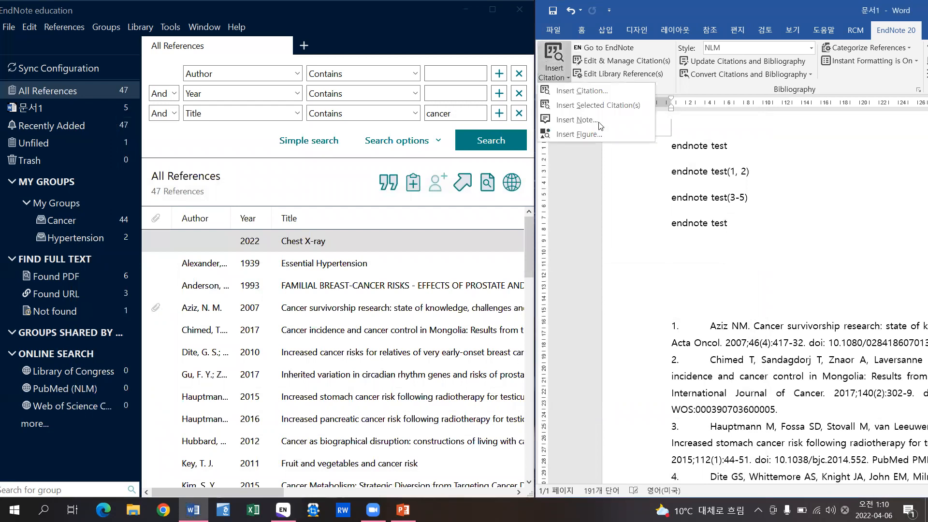
left_click(642, 131)
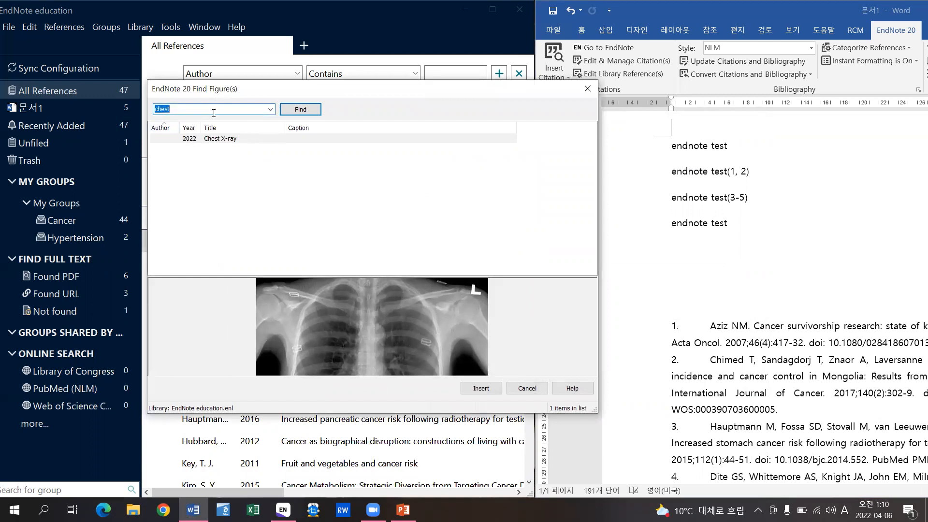
type("ch")
left_click(311, 109)
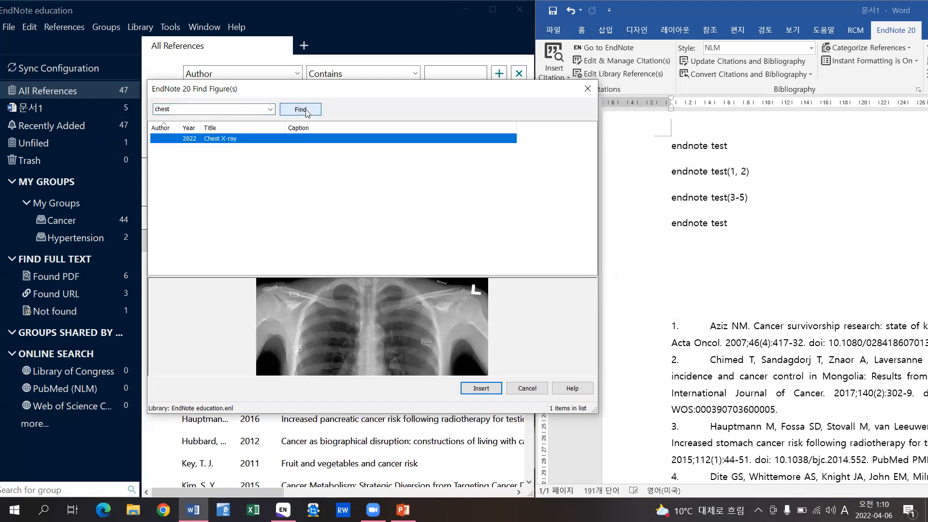
left_click(486, 389)
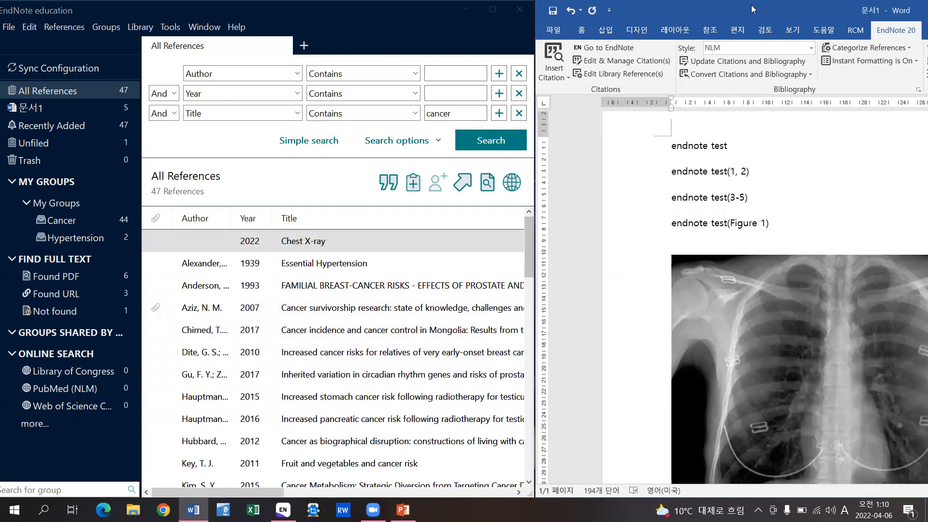
- Shrink the chest X-ray picture in two passes to a much smaller size
left_click_drag(588, 19, 423, 19)
left_click(724, 327)
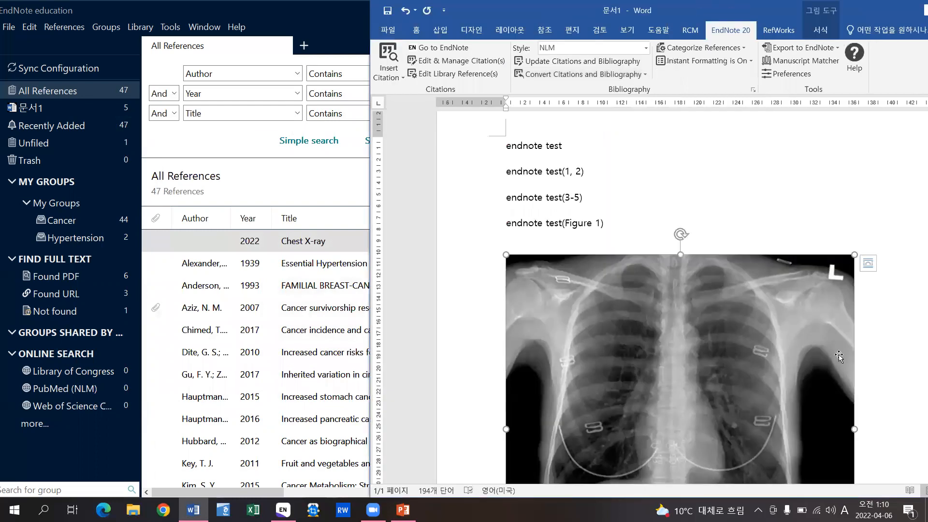
scroll(838, 356, "down", 4)
left_click_drag(855, 395, 686, 222)
scroll(729, 271, "up", 3)
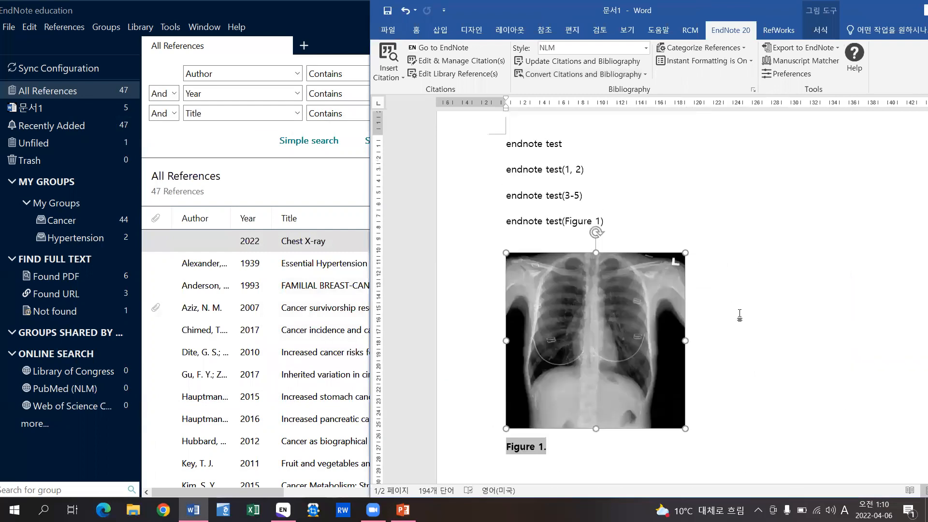
left_click(739, 316)
left_click(627, 373)
left_click_drag(684, 428, 630, 373)
left_click(688, 331)
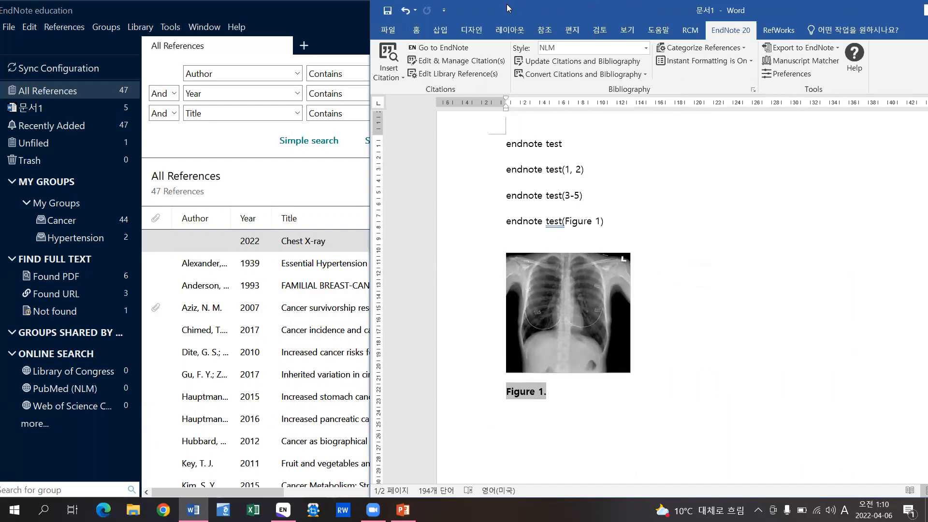
- Stretch the Word window to full height and clear the Figure 1 caption highlight
left_click_drag(507, 8, 670, 8)
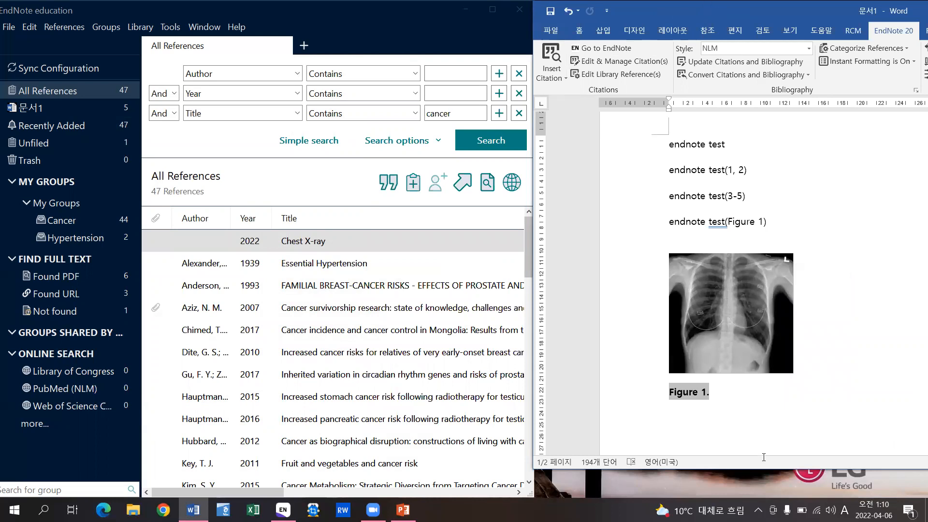
left_click_drag(716, 10, 501, 13)
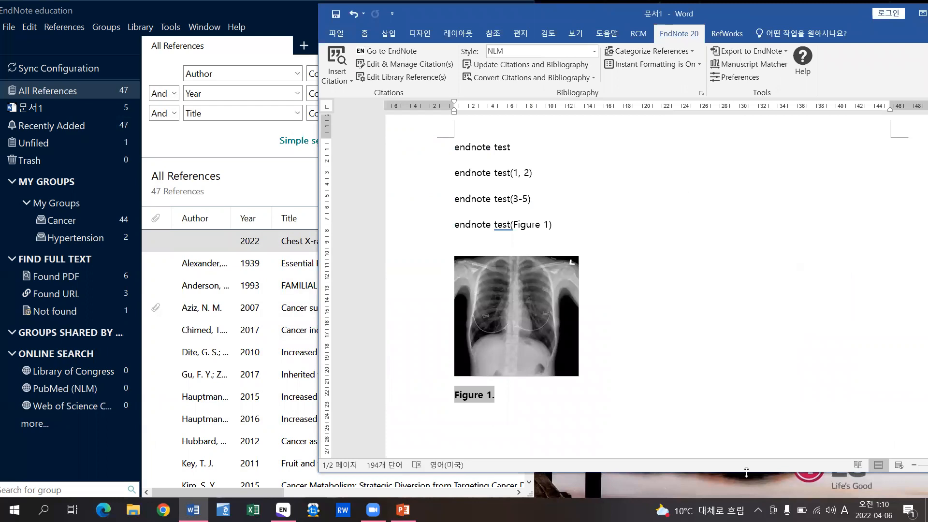
double_click(745, 472)
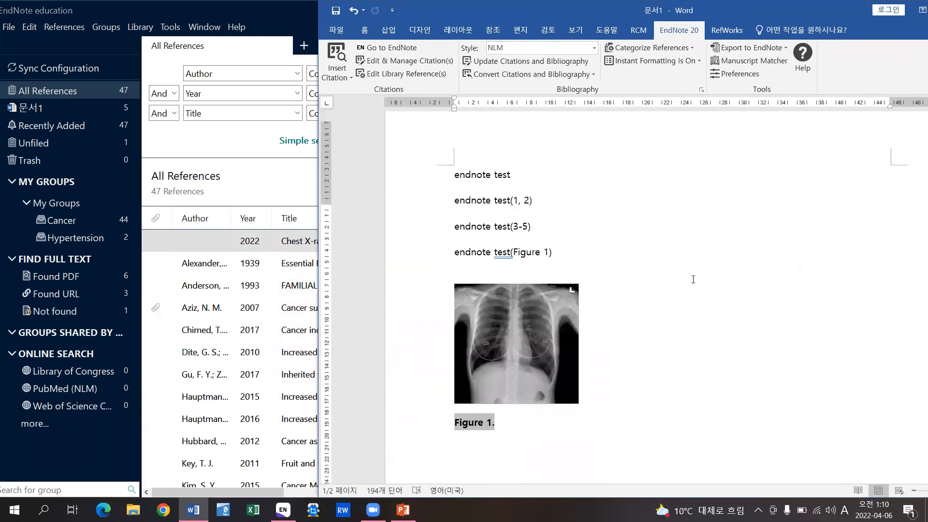
scroll(666, 266, "up", 1)
left_click(628, 251)
scroll(630, 249, "down", 2)
- In Configure Bibliography's Layout, enter 'References' as the bibliography title
scroll(630, 249, "down", 6)
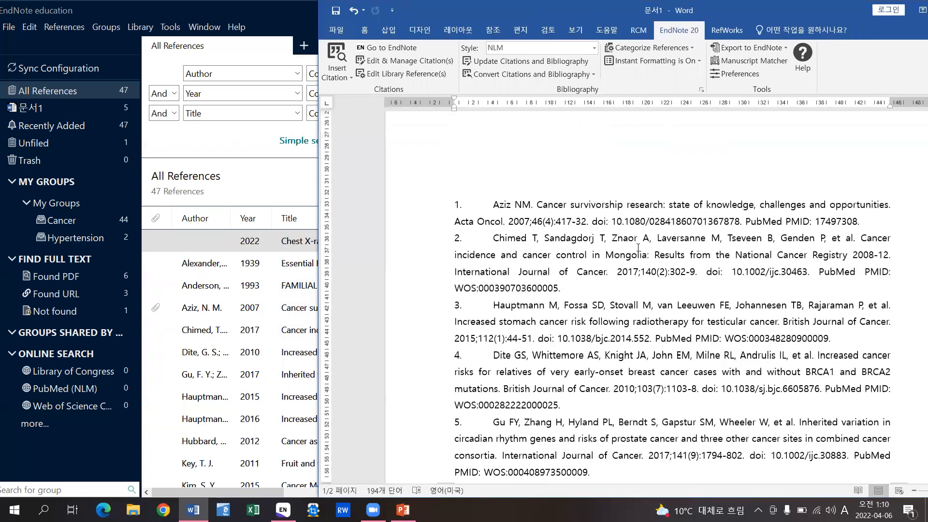
scroll(637, 247, "down", 1)
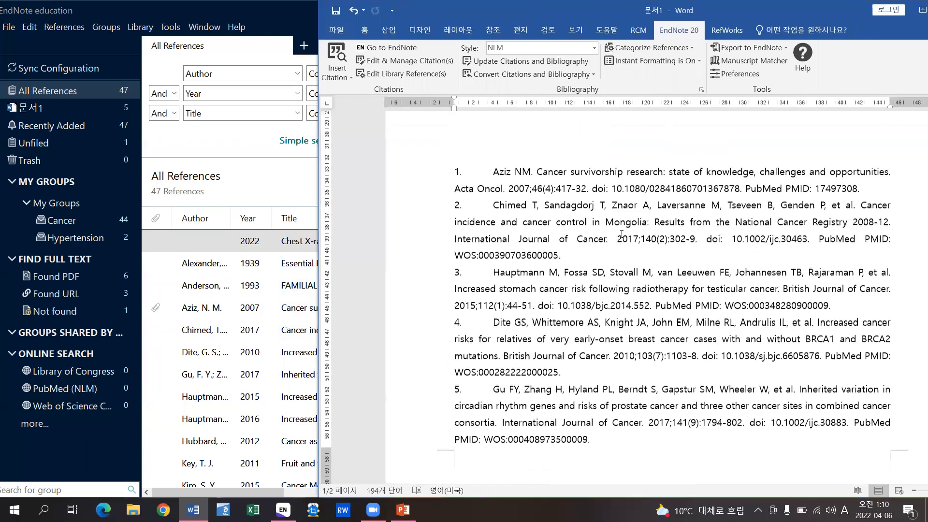
left_click(702, 91)
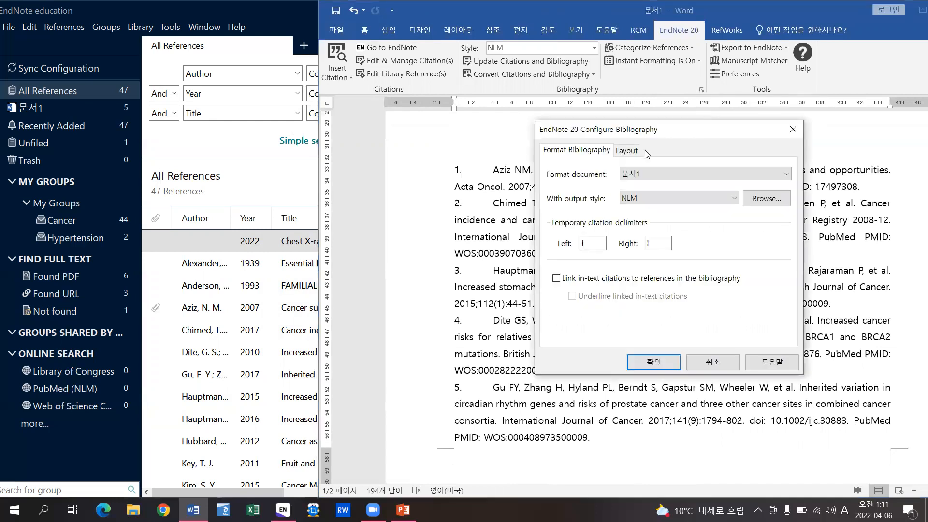
left_click(640, 155)
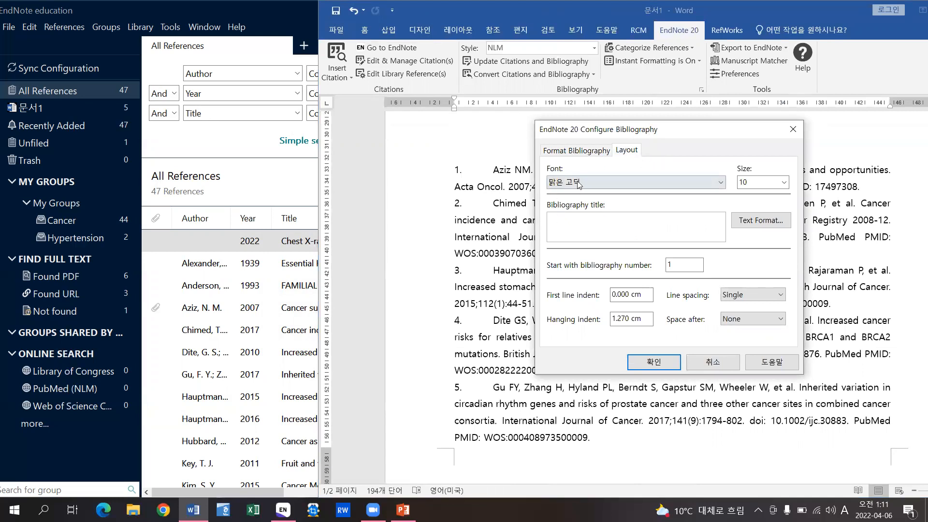
left_click(596, 231)
key("Caps_Lock")
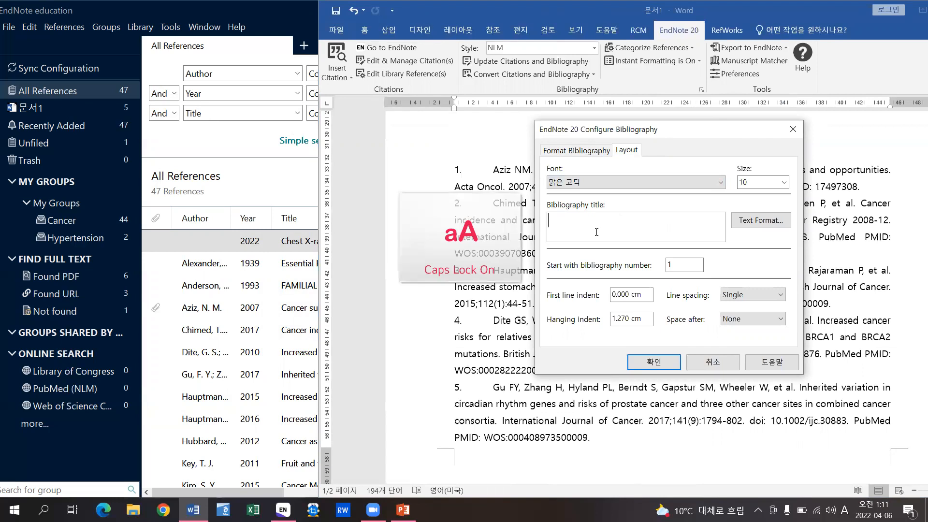
type("R")
key("Caps_Lock")
type("eferences")
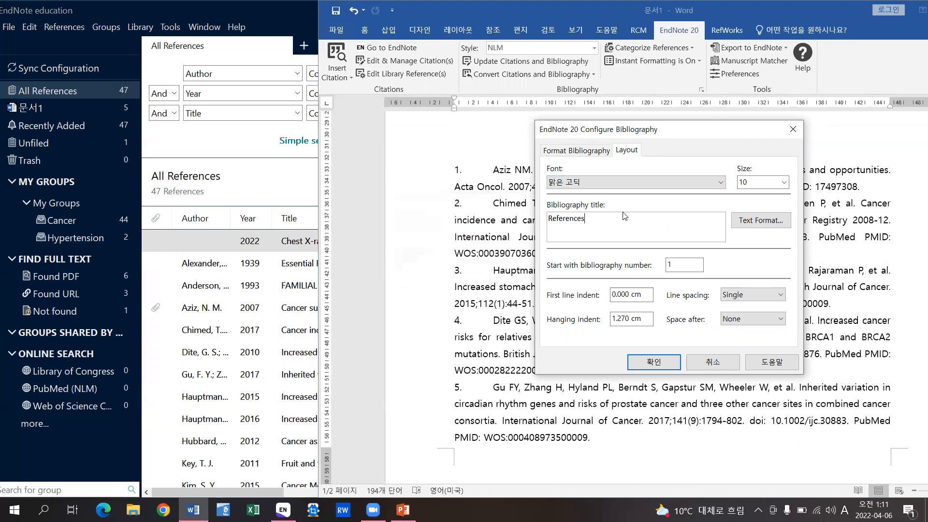
left_click_drag(612, 220, 547, 219)
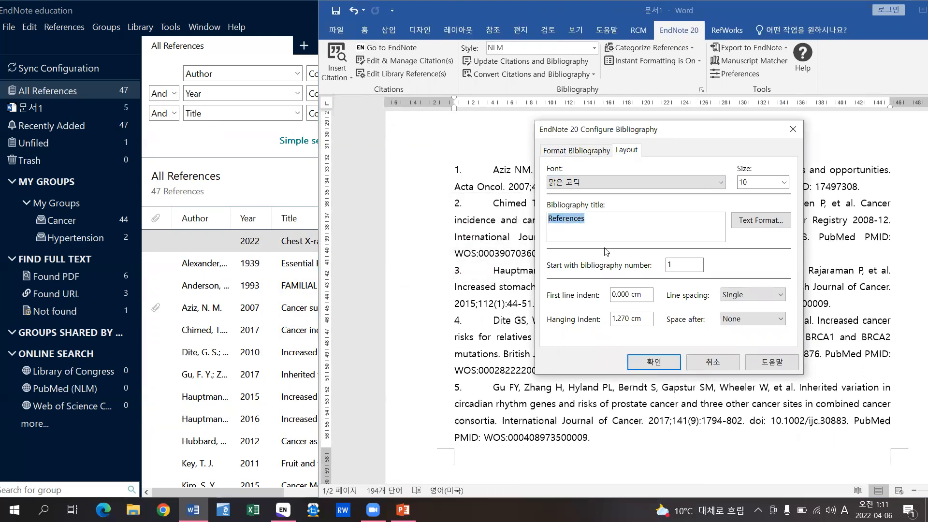
- Format the References title as bold 14-point Times New Roman and apply it
left_click(784, 223)
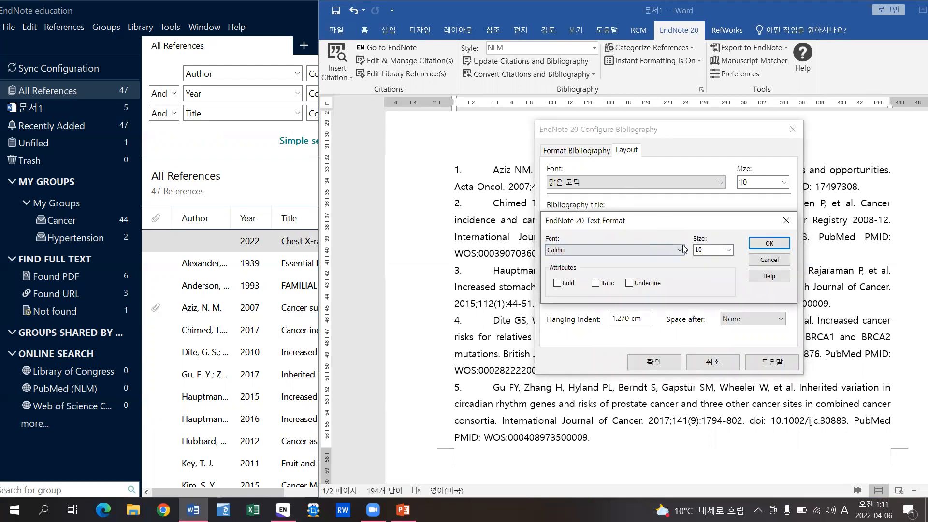
left_click(727, 249)
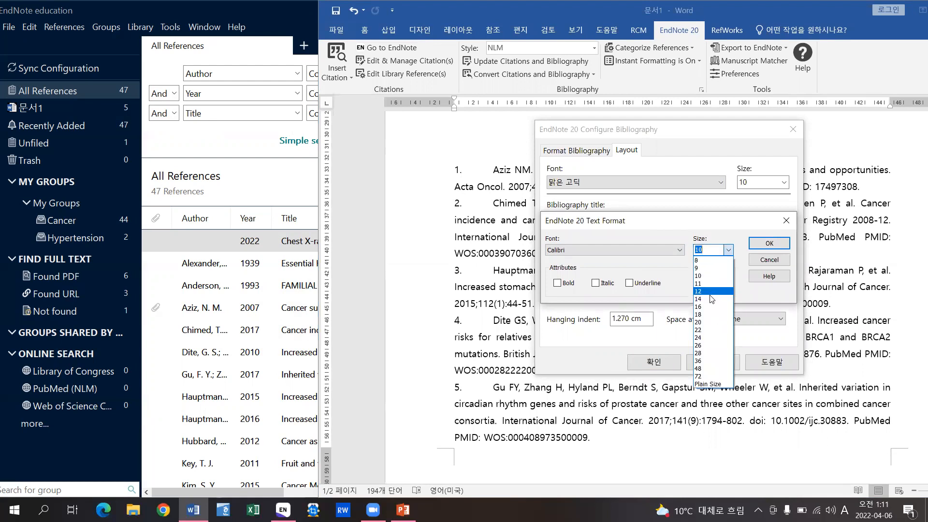
left_click(698, 298)
left_click(557, 283)
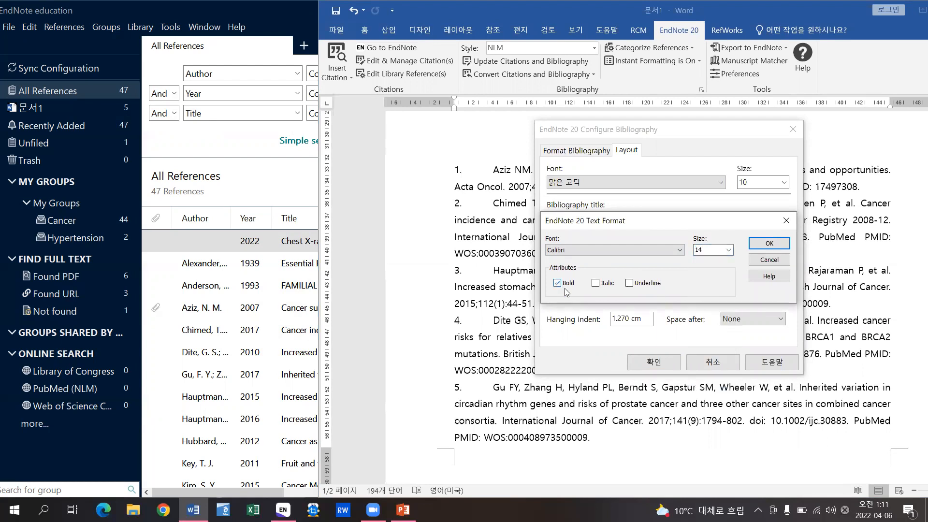
left_click(679, 250)
left_click_drag(681, 344, 678, 421)
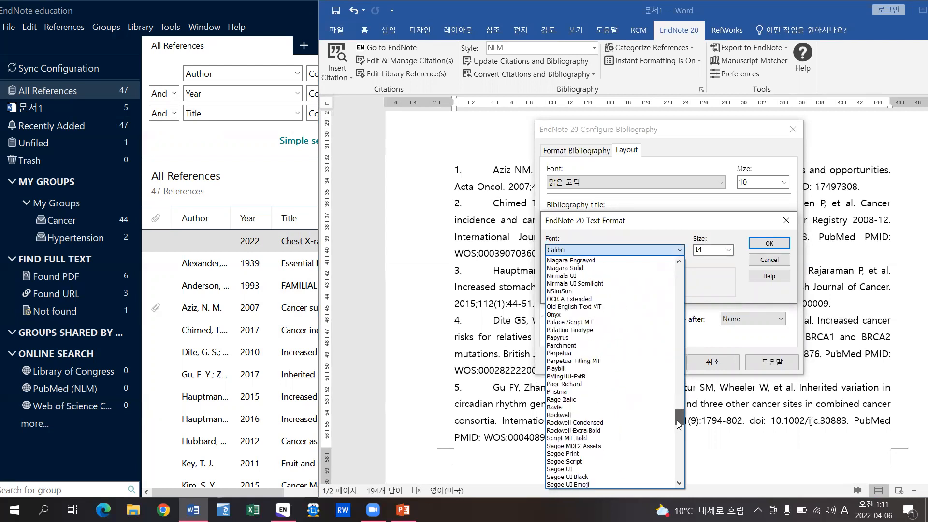
scroll(653, 406, "down", 7)
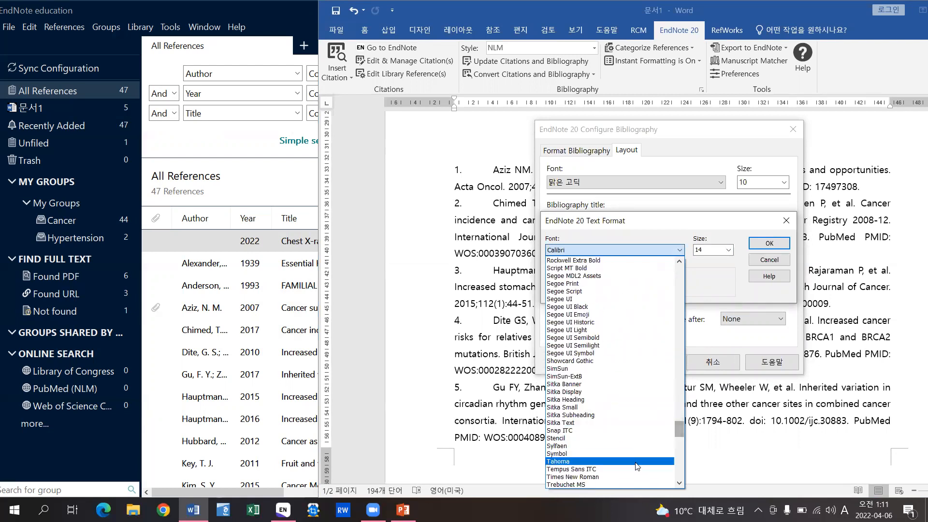
scroll(616, 464, "down", 2)
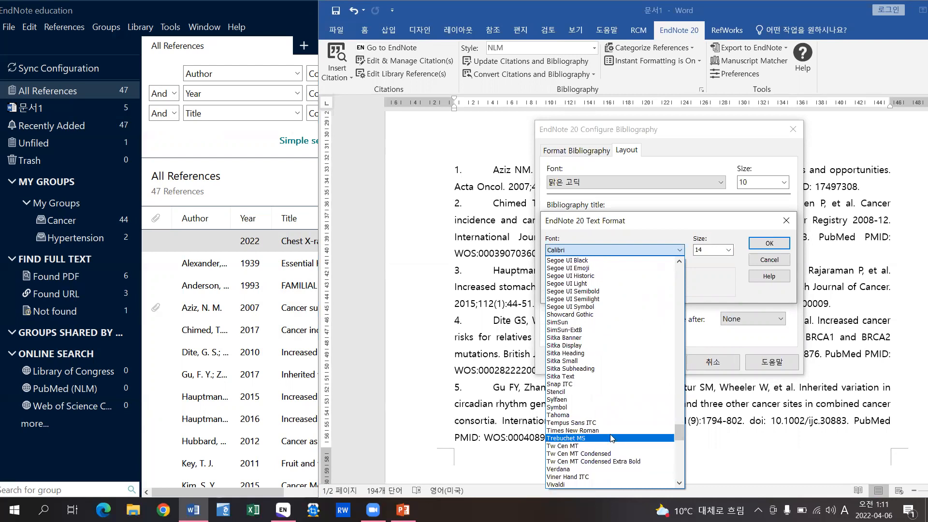
left_click(611, 431)
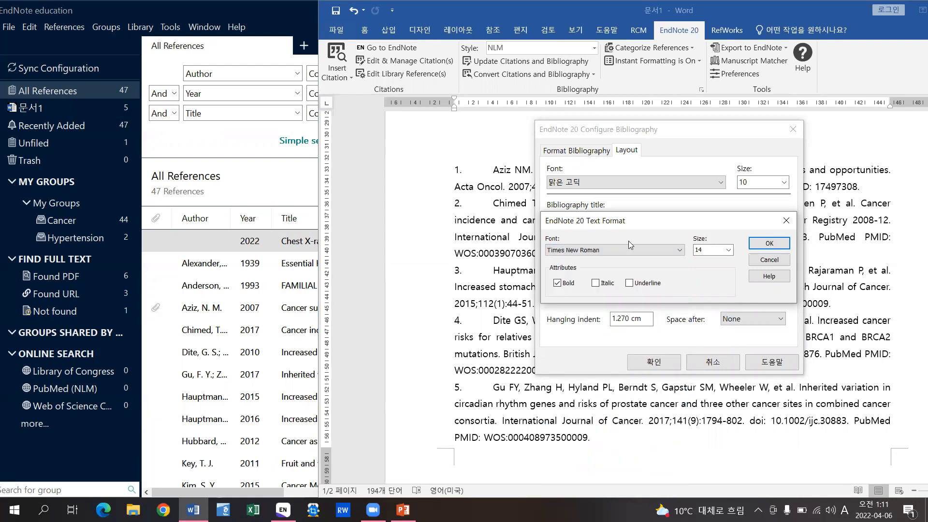
left_click(769, 244)
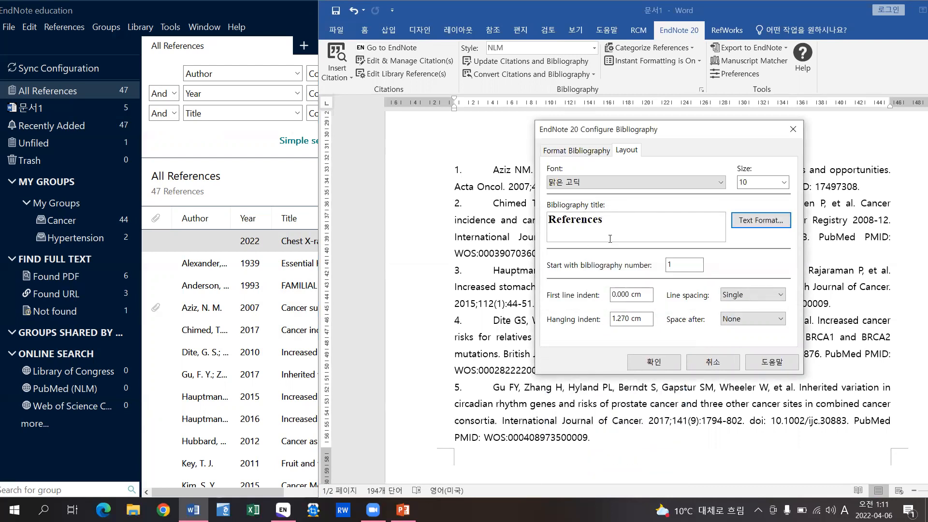
left_click(653, 361)
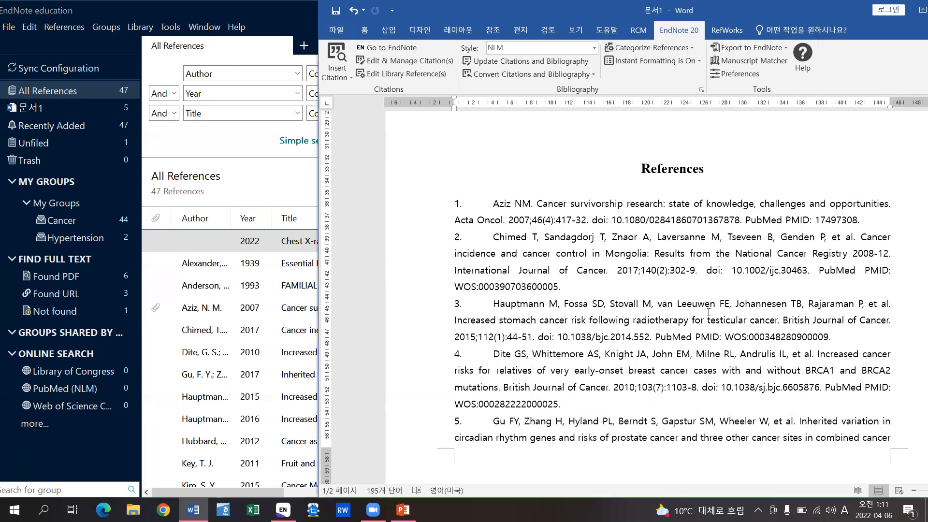
- Set the reference list font to Times New Roman with Double line spacing in Configure Bibliography
left_click(700, 89)
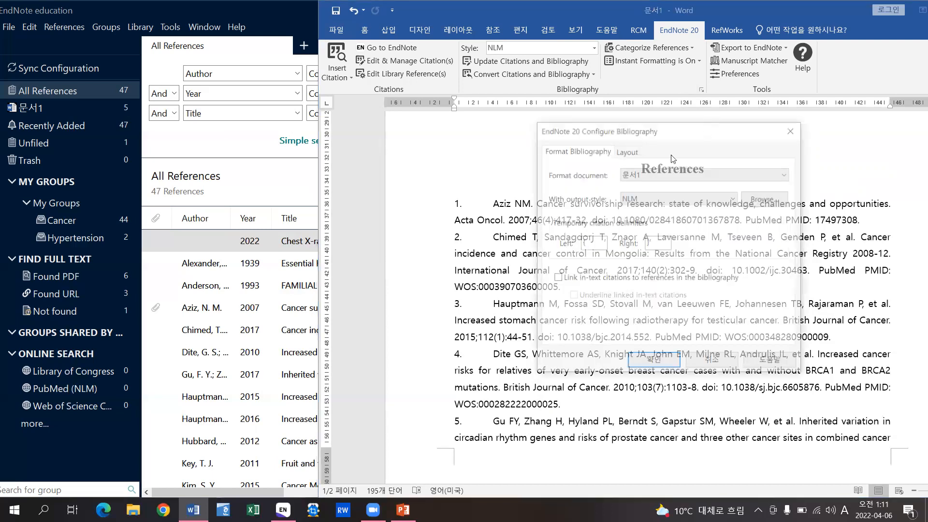
left_click(626, 148)
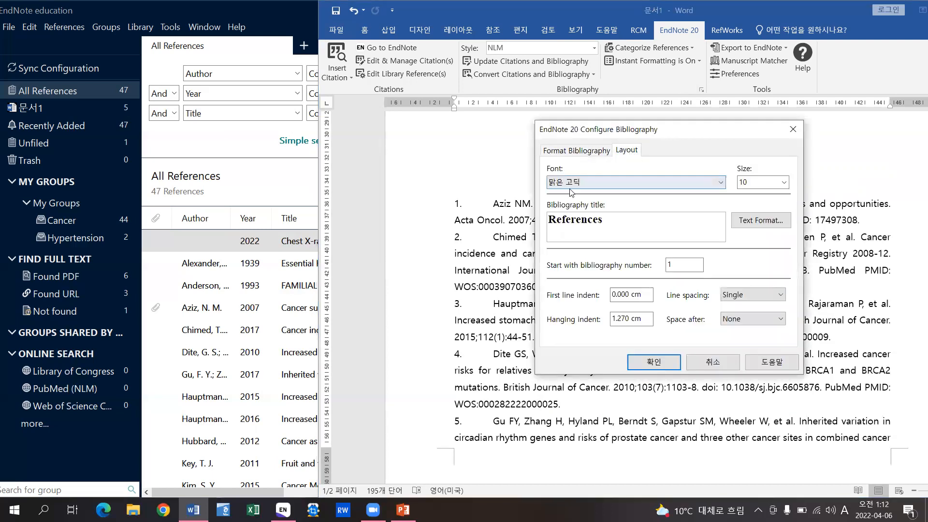
left_click(634, 185)
left_click_drag(723, 451, 715, 409)
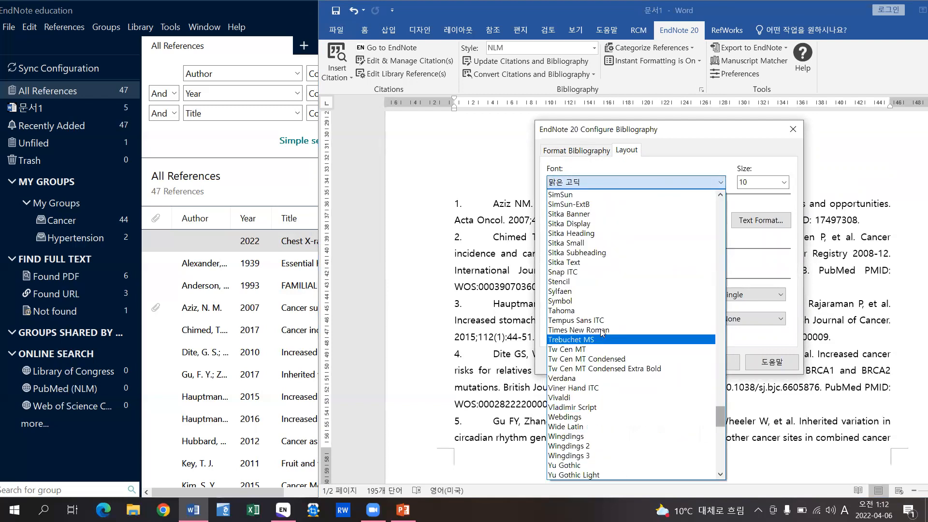
left_click(633, 330)
left_click(731, 298)
left_click(734, 322)
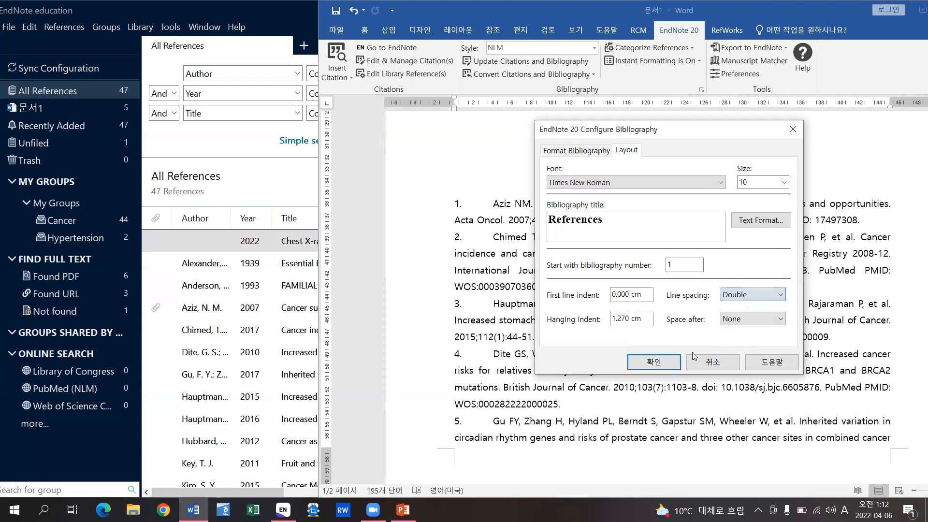
left_click(668, 364)
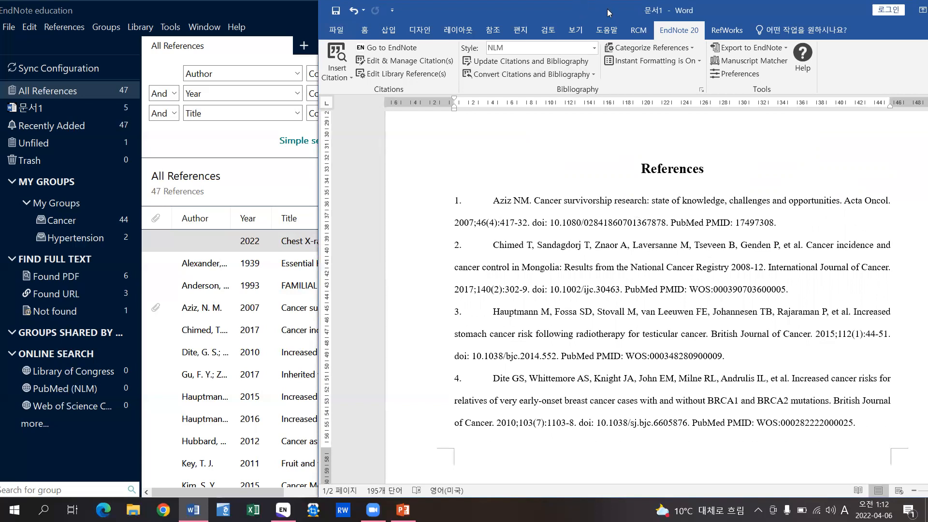
- Switch the EndNote citation style to APA 7th and scroll through the reformatted bibliography
left_click_drag(607, 9, 594, 8)
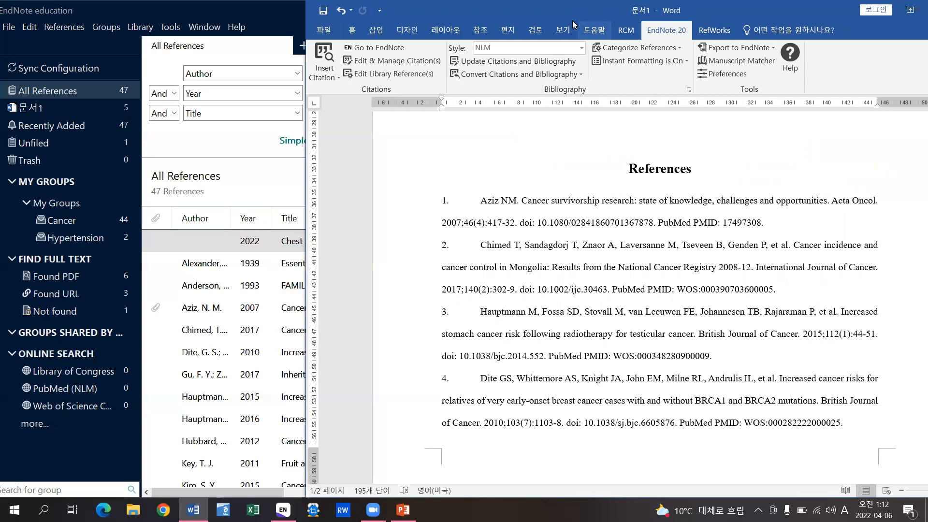
left_click(508, 52)
left_click(500, 94)
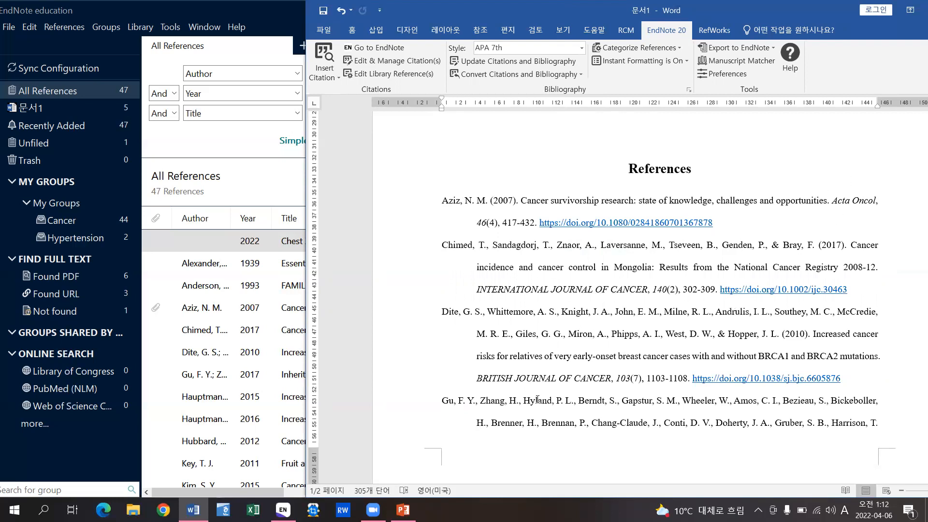
scroll(623, 377, "down", 6)
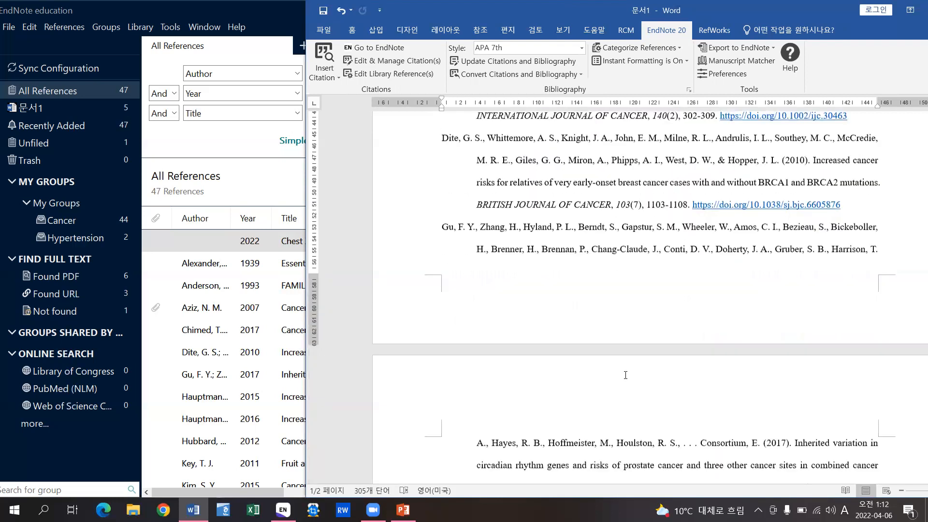
scroll(633, 363, "down", 3)
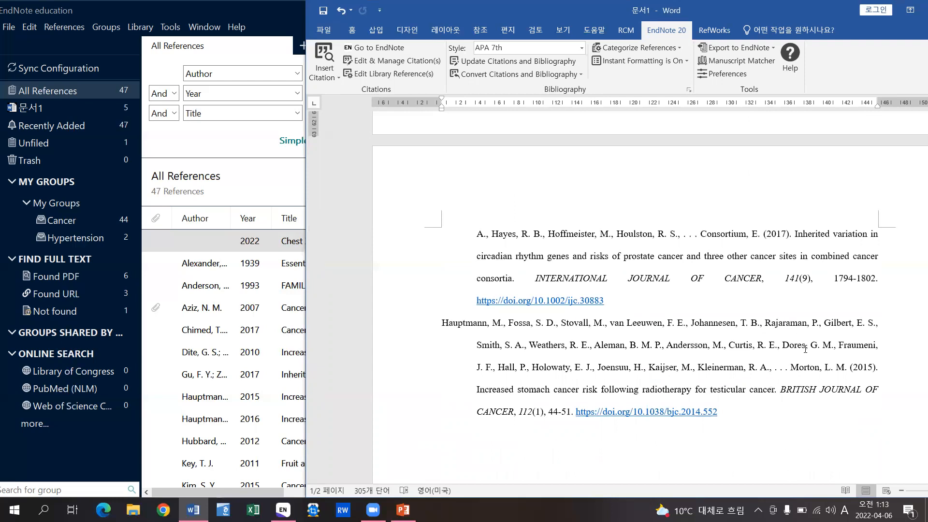
scroll(889, 308, "up", 10)
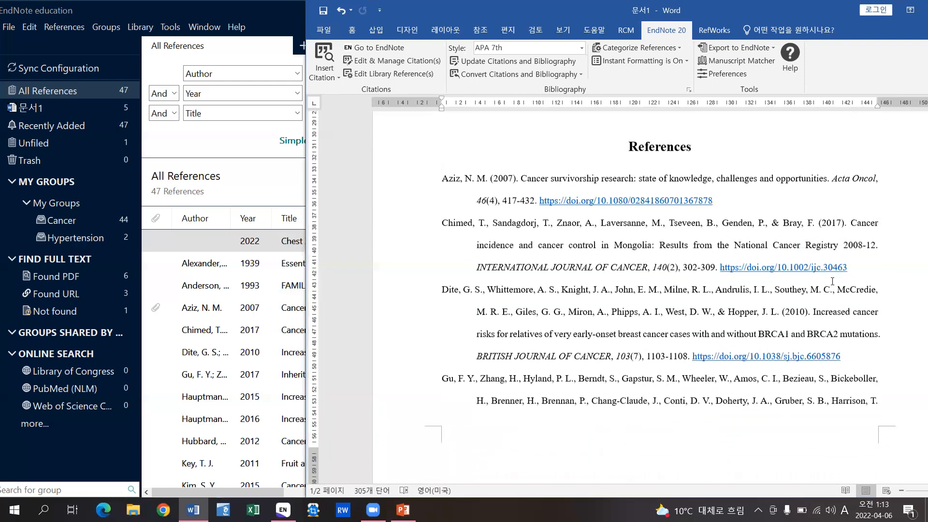
scroll(832, 281, "up", 1)
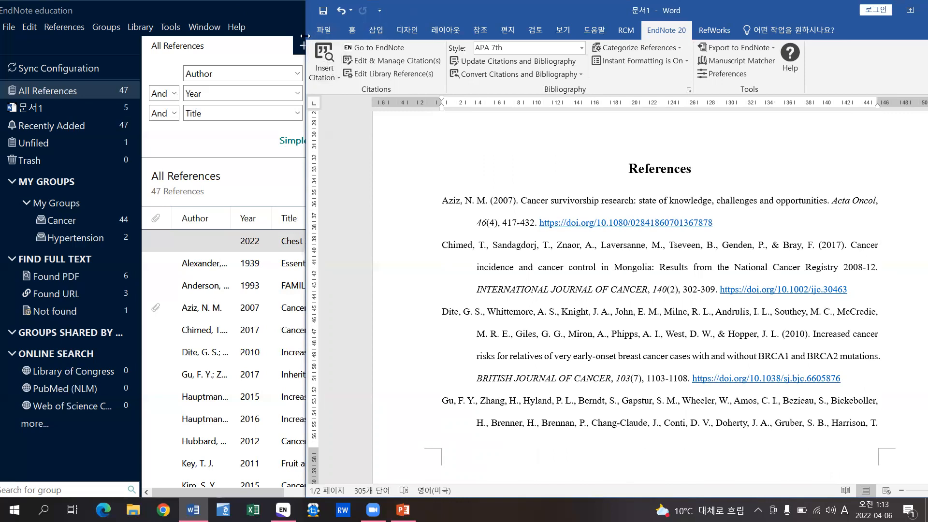
- Open the Journals term list, enlarge its window and widen the Full Journal column
left_click(281, 17)
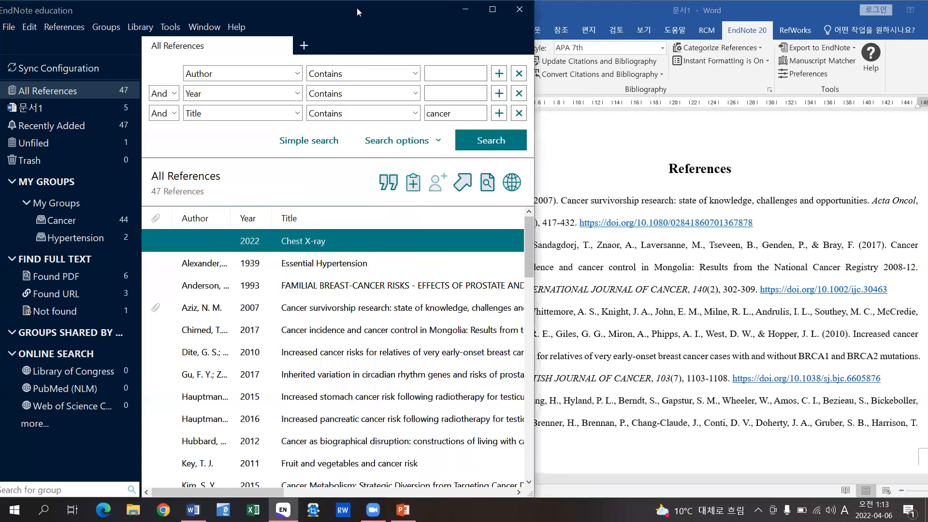
left_click(153, 28)
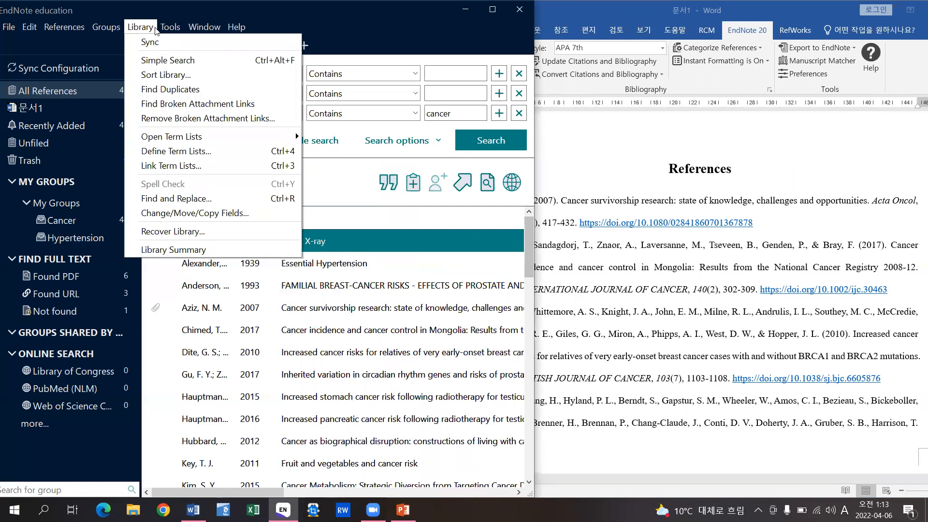
mouse_move(202, 139)
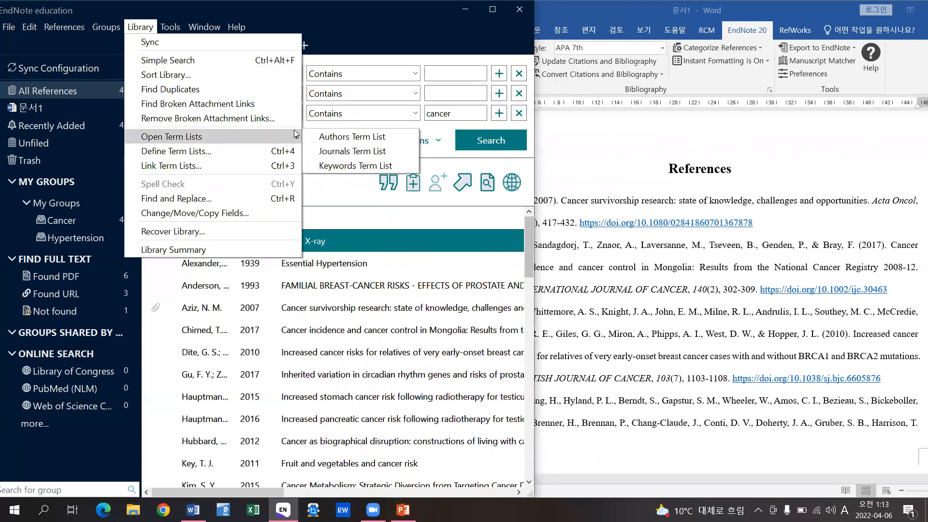
left_click(407, 151)
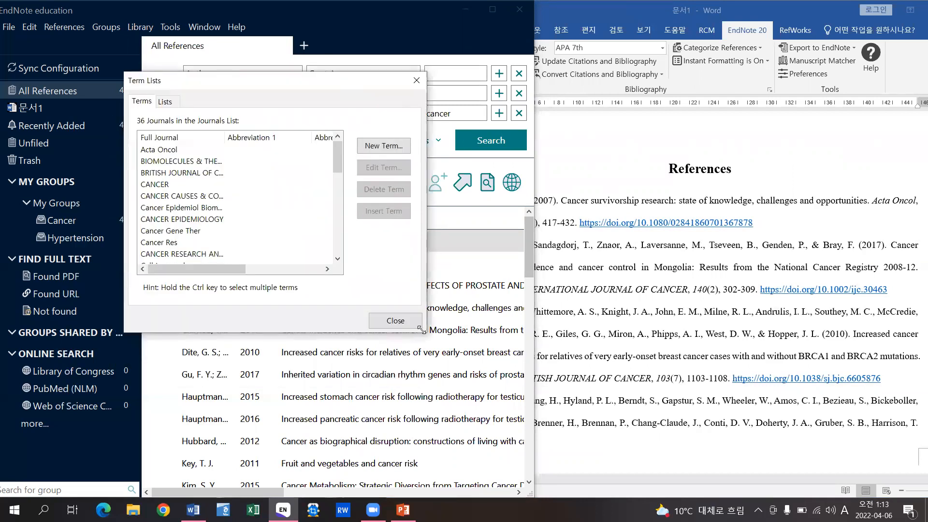
left_click_drag(421, 330, 706, 459)
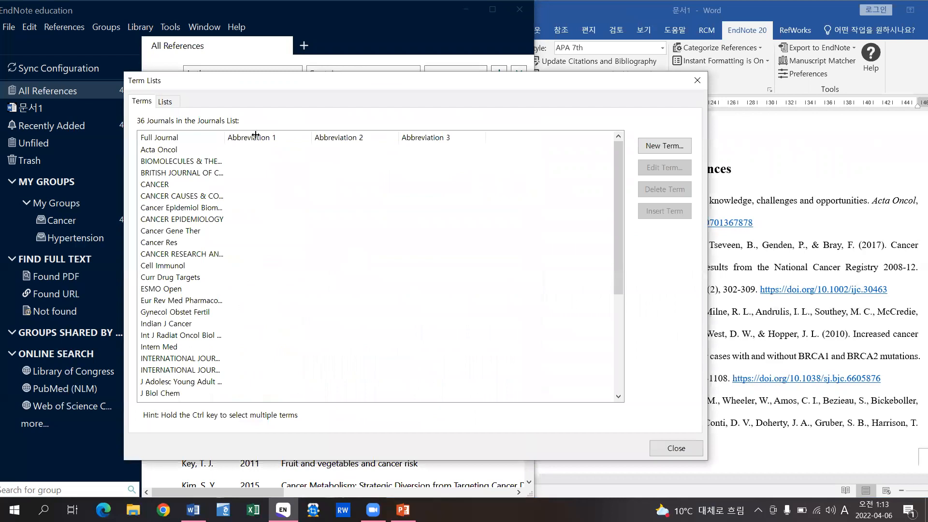
left_click_drag(225, 136, 304, 149)
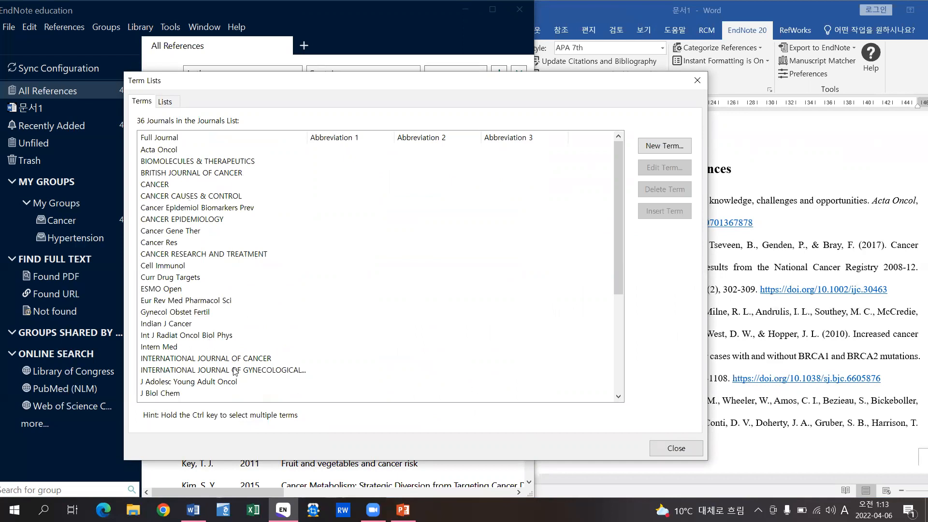
- Select all 36 journal terms and delete them, confirming the deletion
left_click(177, 198)
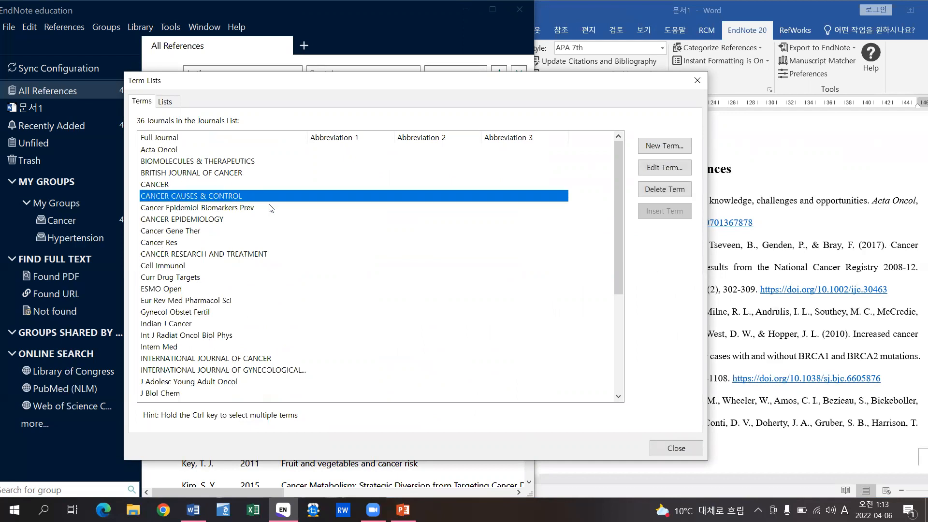
key("ctrl+a")
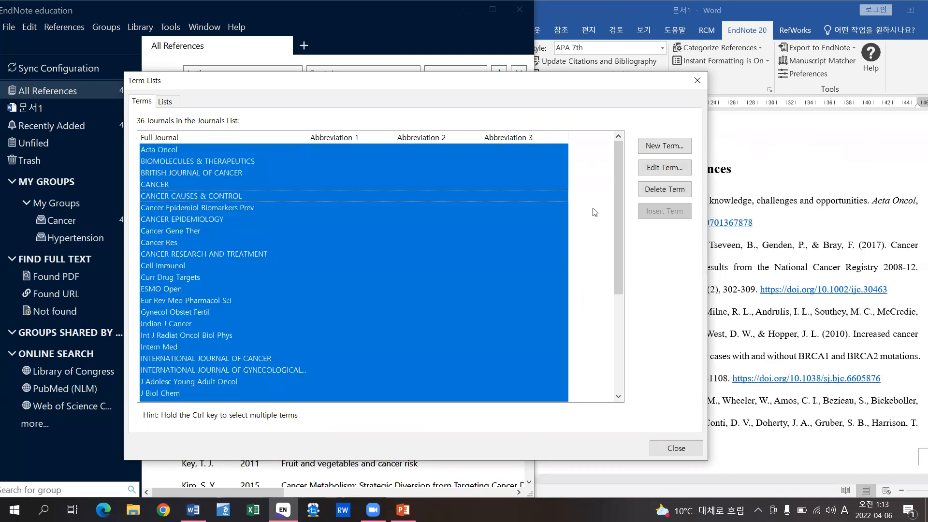
left_click(672, 190)
key("Return")
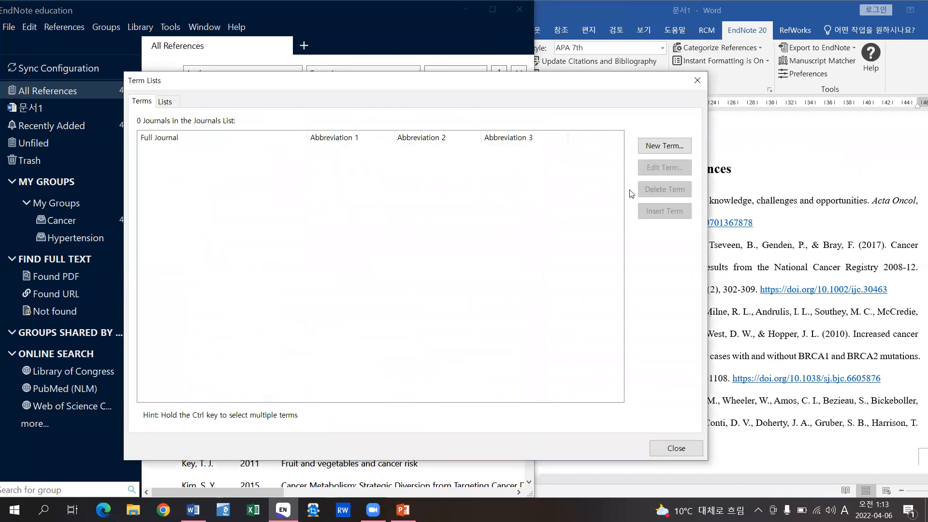
- Import the BioScience (6231 terms) and Chemical (1111 terms) lists into the Journals term list
left_click(165, 103)
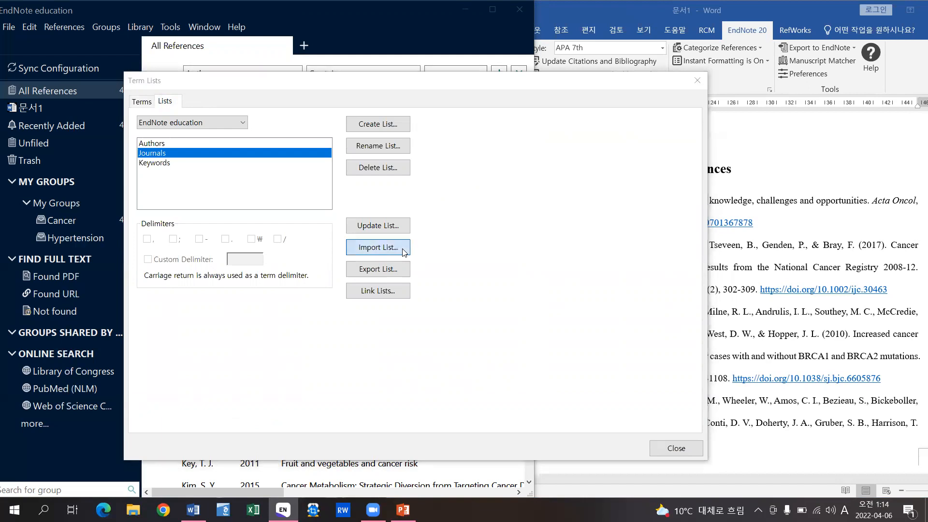
left_click(378, 248)
left_click_drag(424, 99, 449, 110)
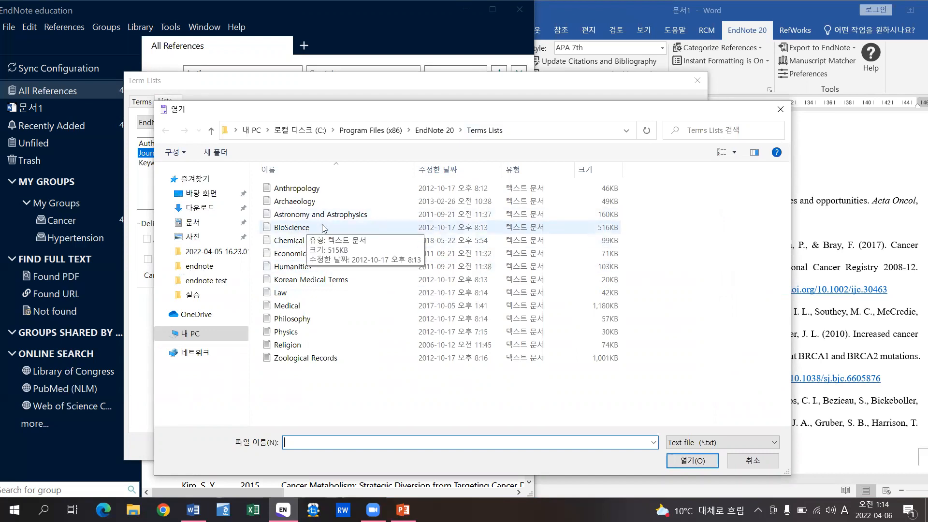
double_click(348, 227)
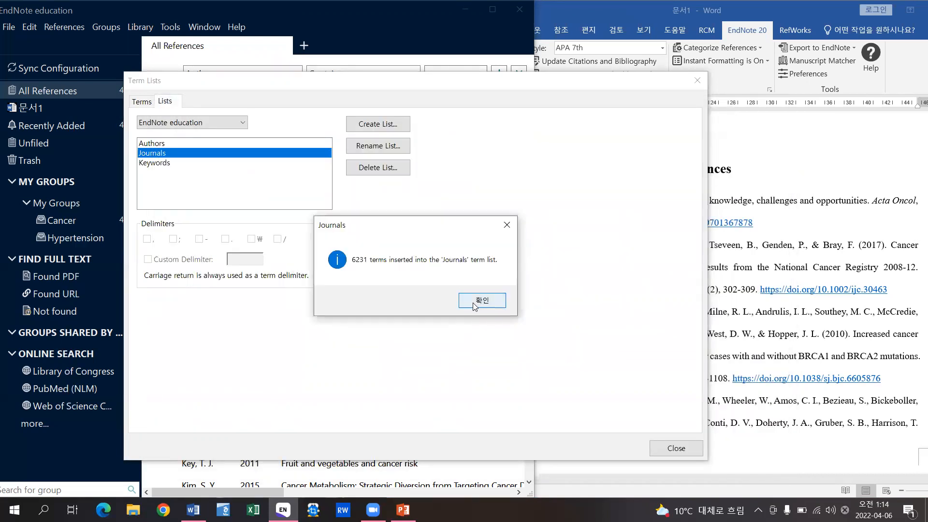
left_click(472, 303)
left_click(402, 252)
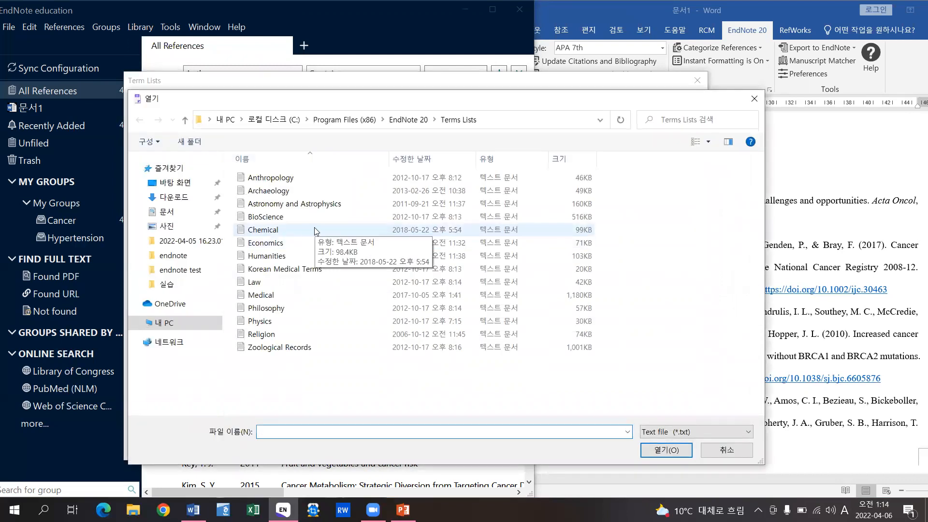
double_click(314, 230)
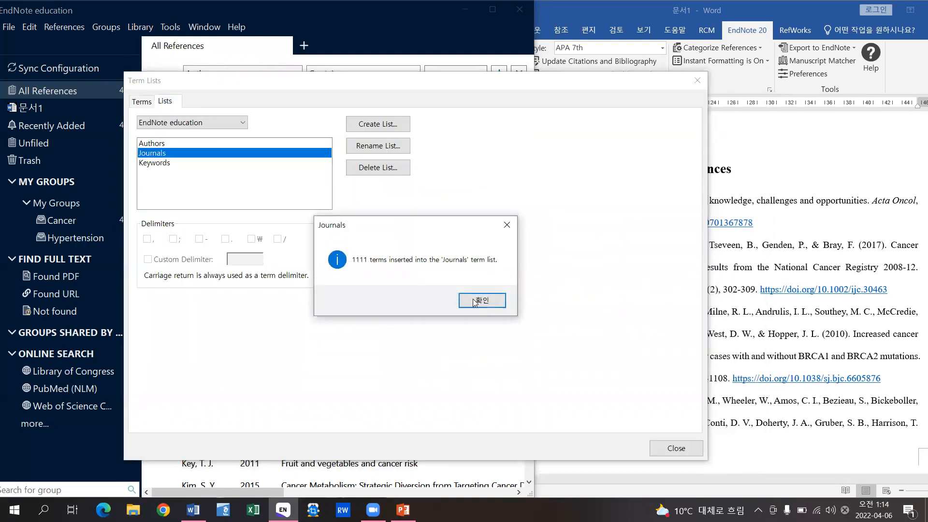
left_click(478, 303)
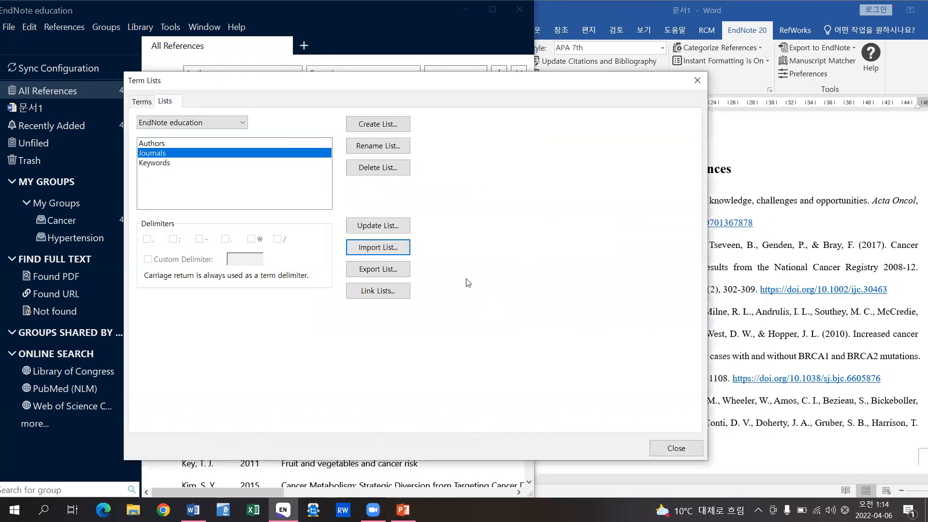
- Import the Korean Medical Terms (226 terms) and Medical lists, then view the Journals terms
left_click(409, 250)
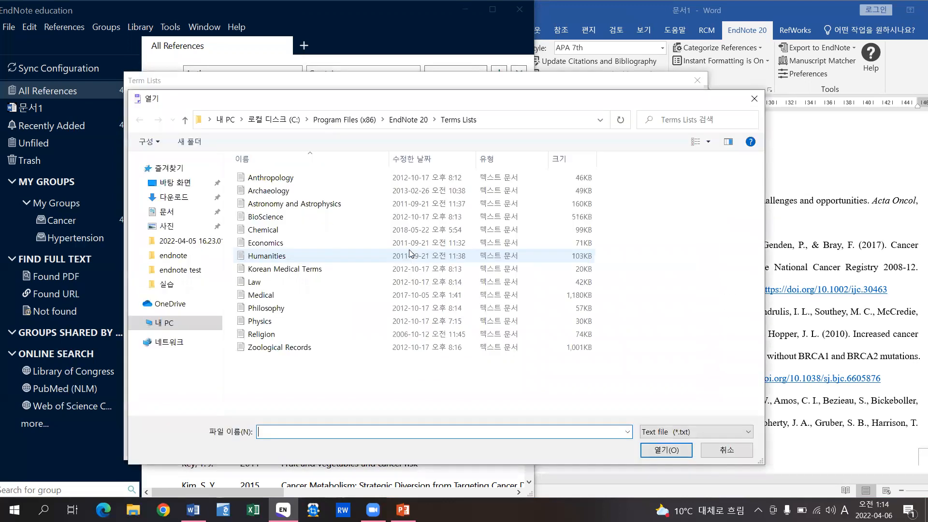
double_click(340, 270)
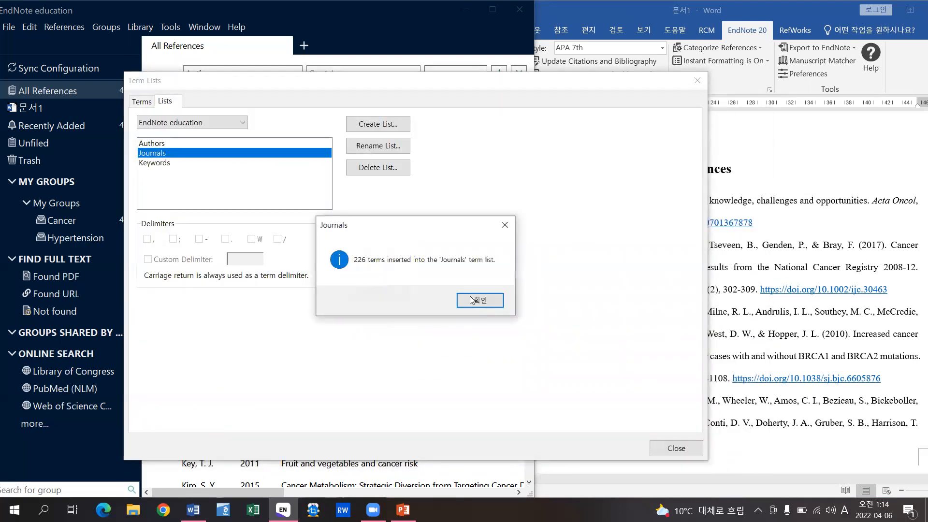
left_click(475, 301)
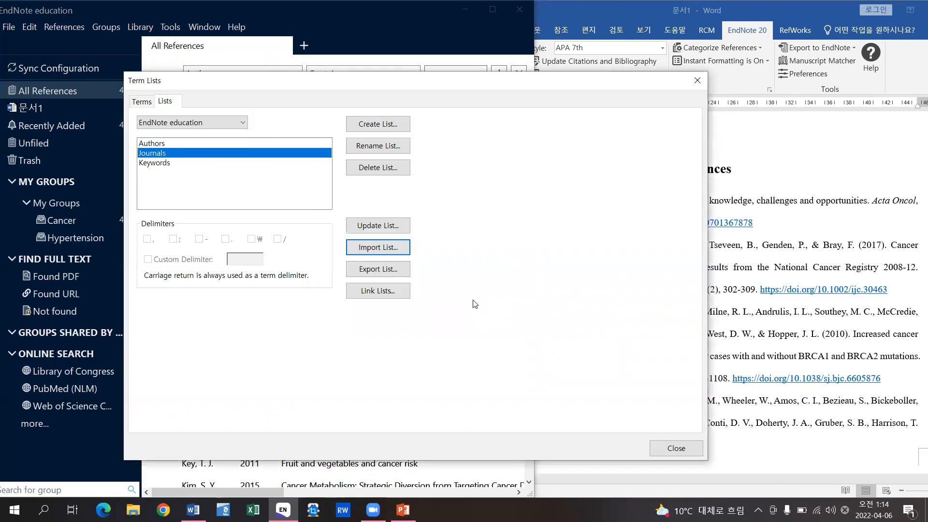
left_click(405, 246)
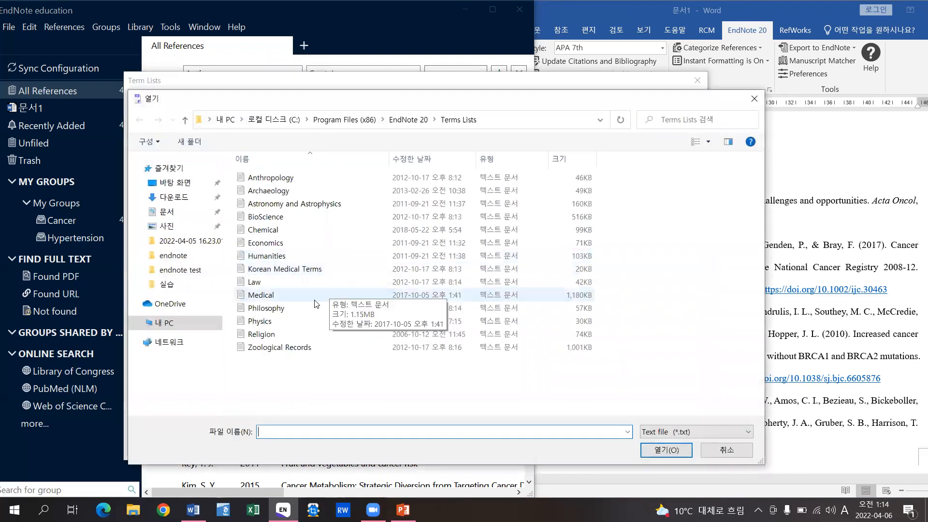
double_click(300, 295)
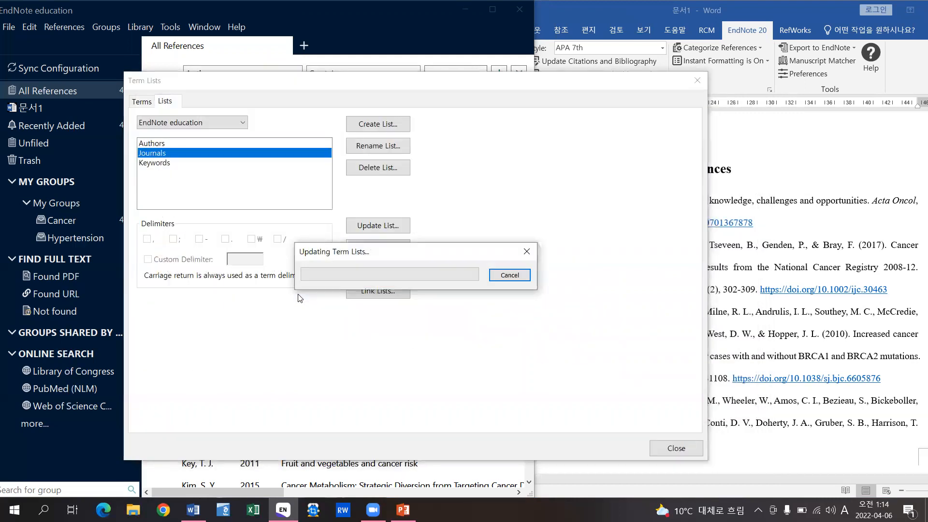
left_click(475, 302)
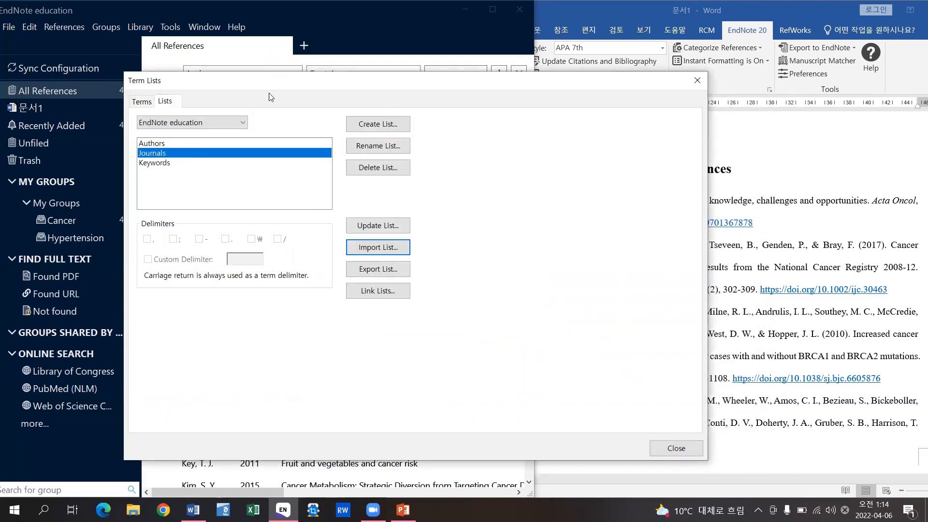
left_click(142, 101)
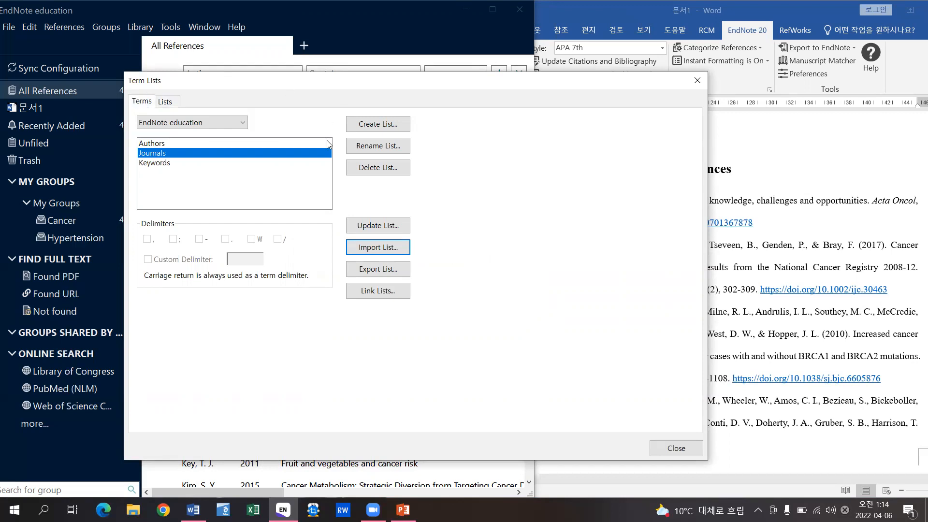
- Widen the Full Journal, Abbreviation 1, 2 and 3 columns of the Journals term list
left_click_drag(225, 136, 259, 140)
left_click_drag(346, 137, 377, 137)
left_click_drag(547, 138, 599, 138)
left_click_drag(466, 137, 487, 138)
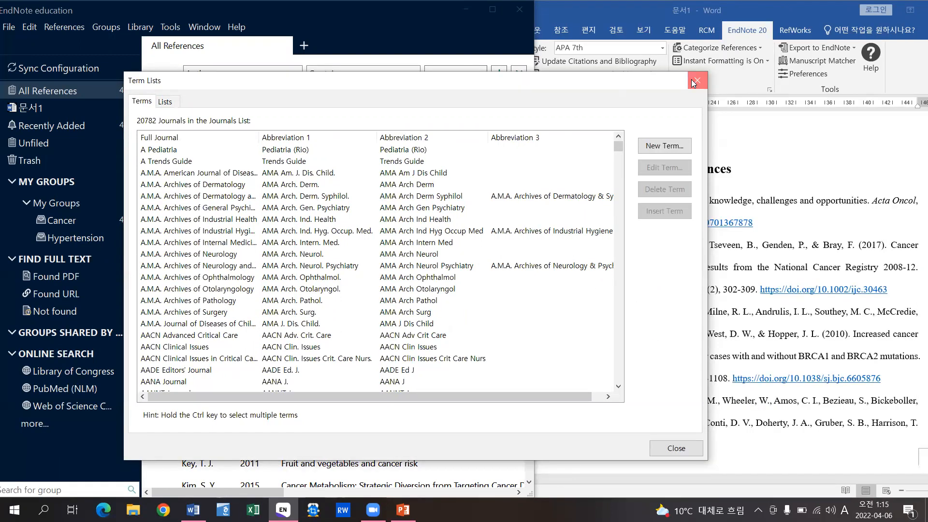
- Close Term Lists, run Update Citations and Bibliography in Word, then bring EndNote forward
key("Escape")
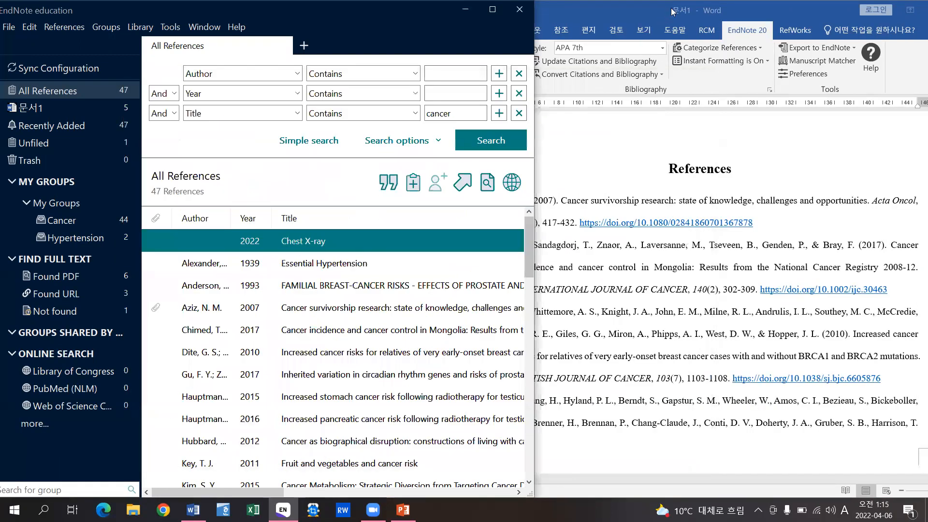
left_click(694, 10)
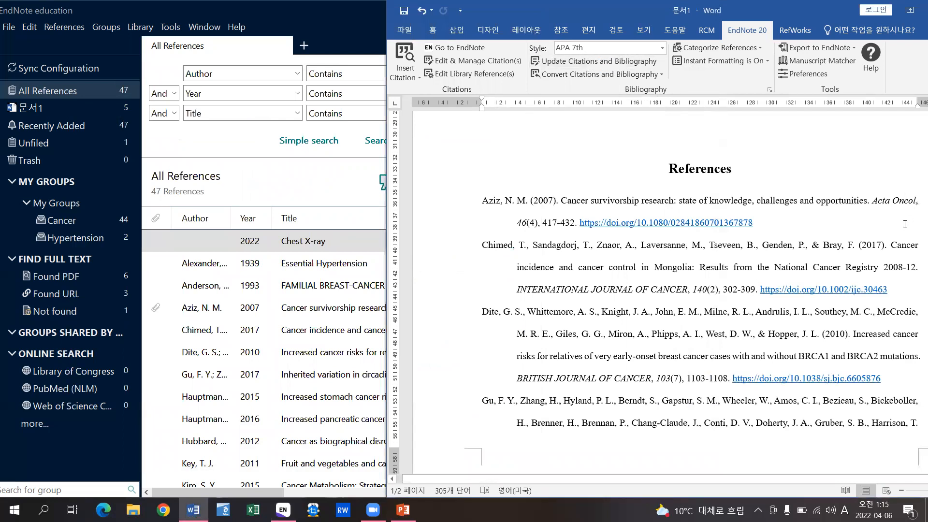
left_click(579, 61)
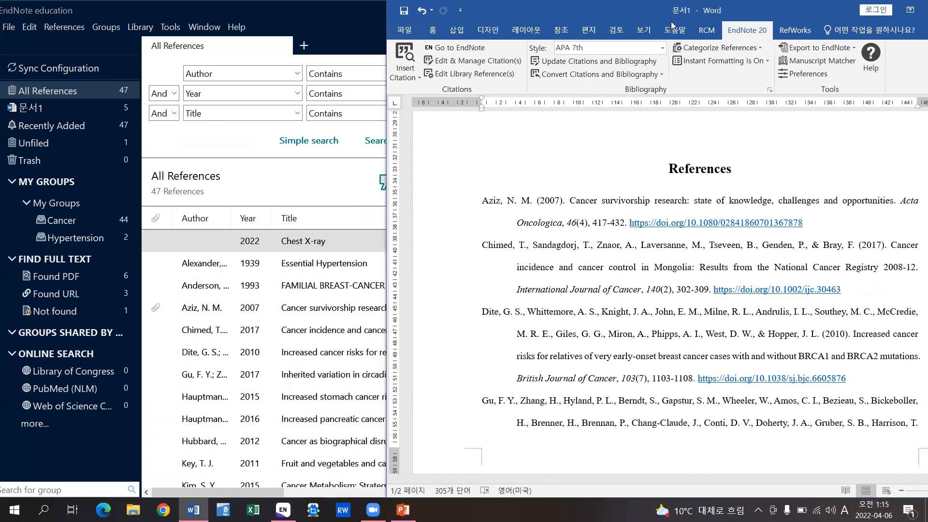
left_click_drag(679, 10, 659, 11)
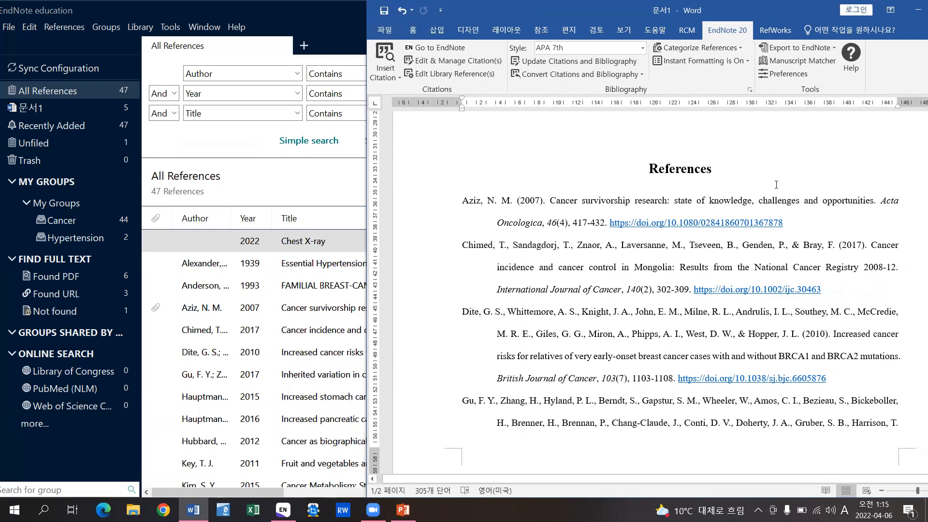
left_click(325, 7)
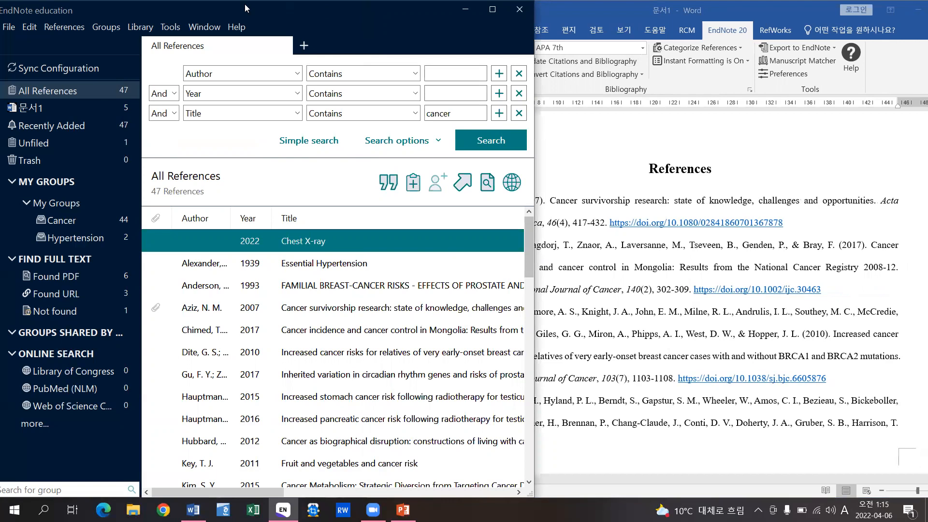
- Open the Journals term list and start a New Term entry
left_click(153, 27)
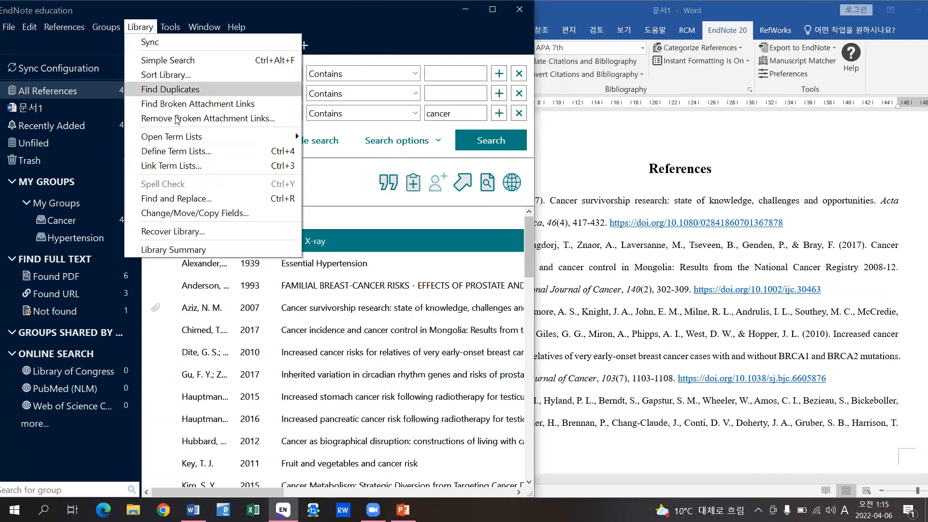
mouse_move(264, 137)
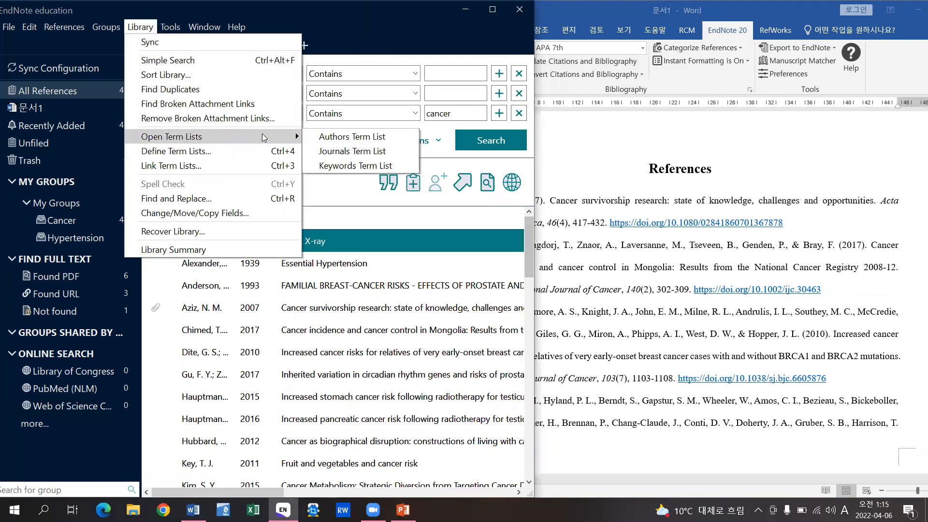
left_click(387, 150)
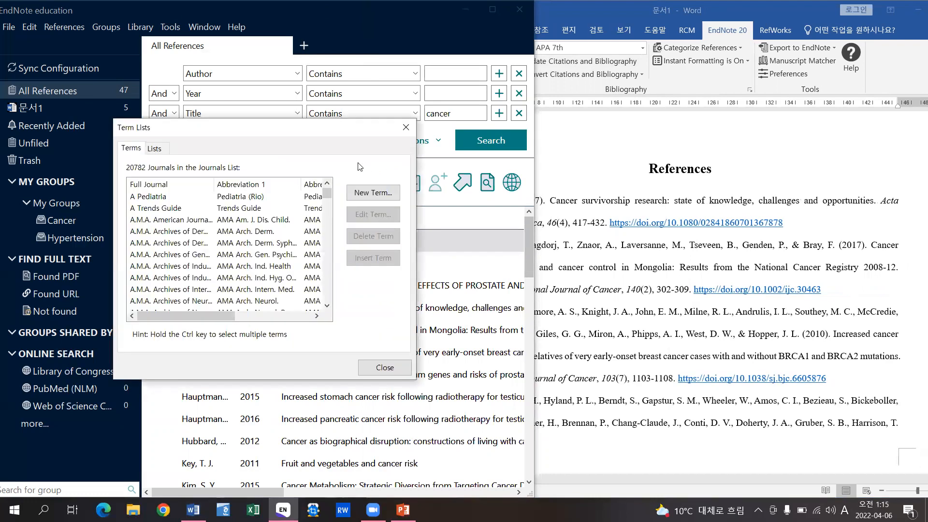
left_click_drag(363, 130, 324, 138)
left_click(436, 208)
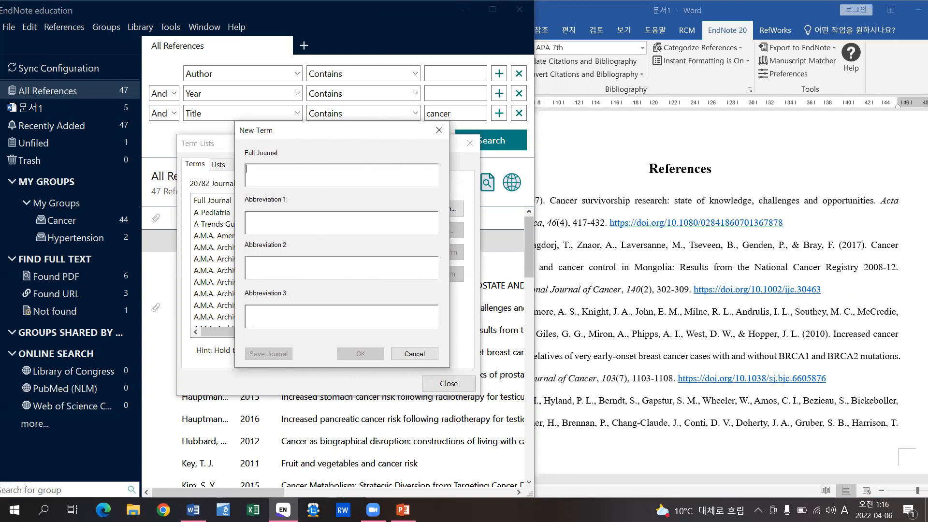
- Check the journal-name search slide, cancel the new term, close Term Lists and return to Word
left_click(403, 510)
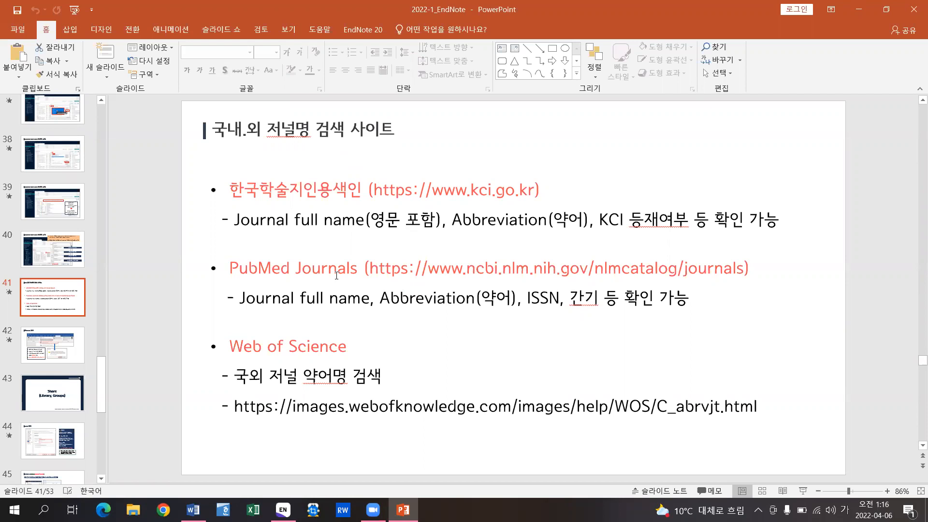
left_click(859, 9)
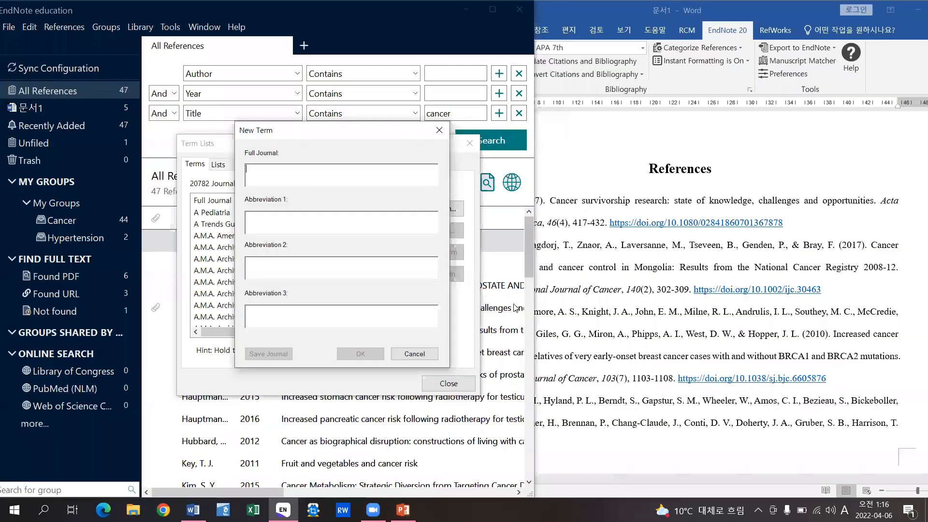
left_click(435, 357)
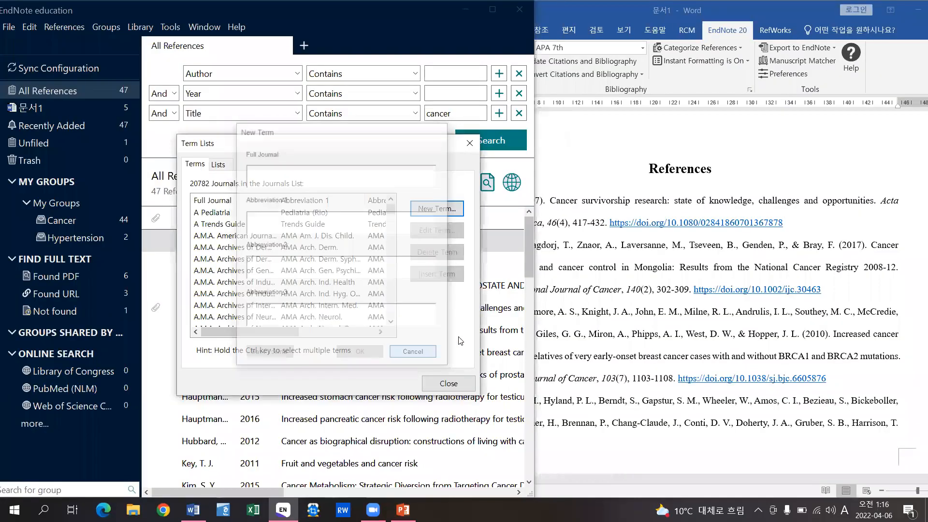
left_click(469, 143)
key("alt+Tab")
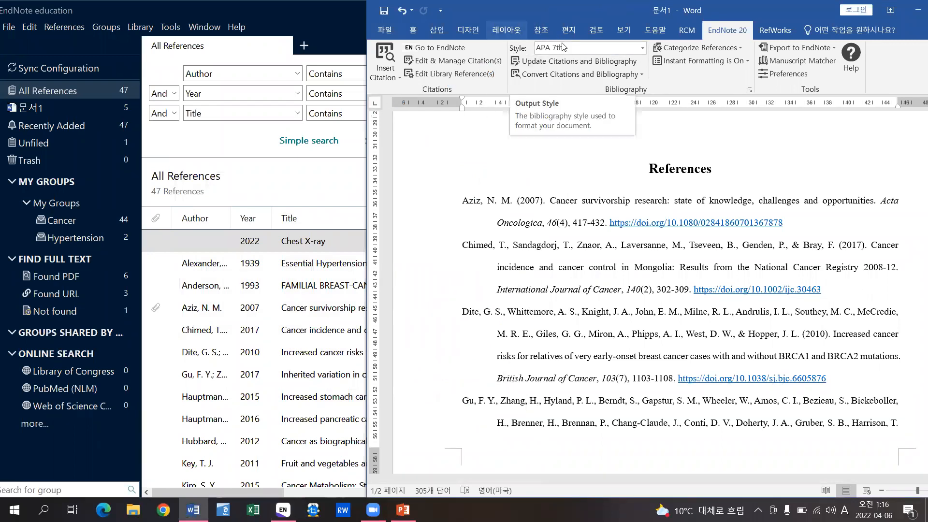
- Browse the full EndNote styles list with widened Name and Category columns, then close it
left_click(643, 50)
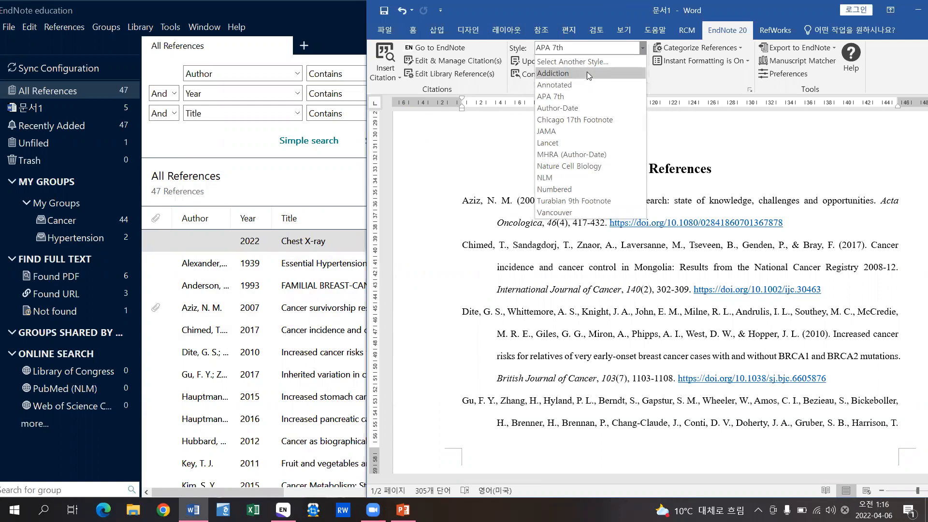
left_click(610, 61)
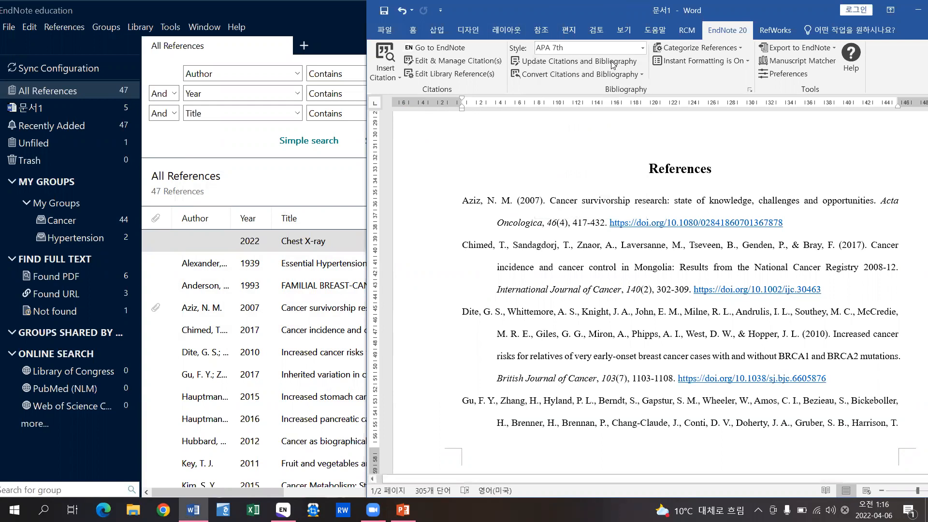
left_click_drag(341, 44, 413, 45)
left_click_drag(281, 45, 354, 45)
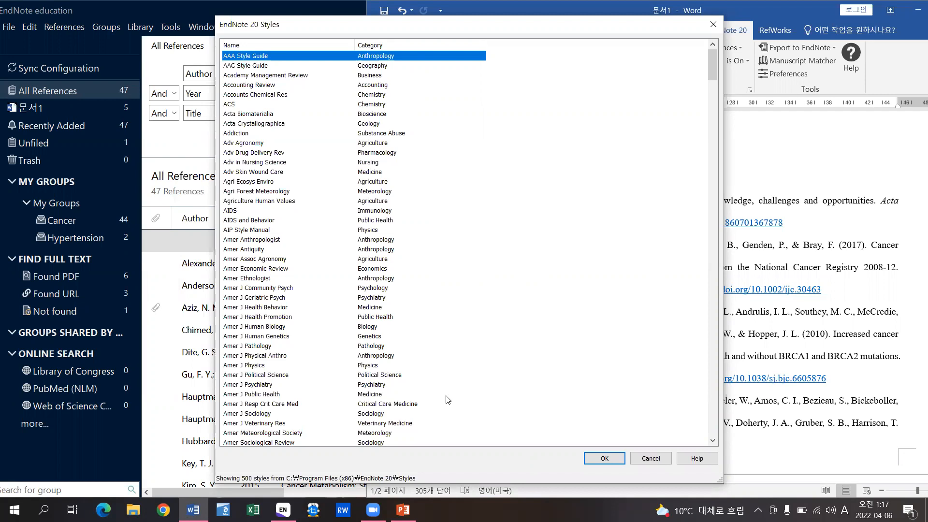
left_click(713, 25)
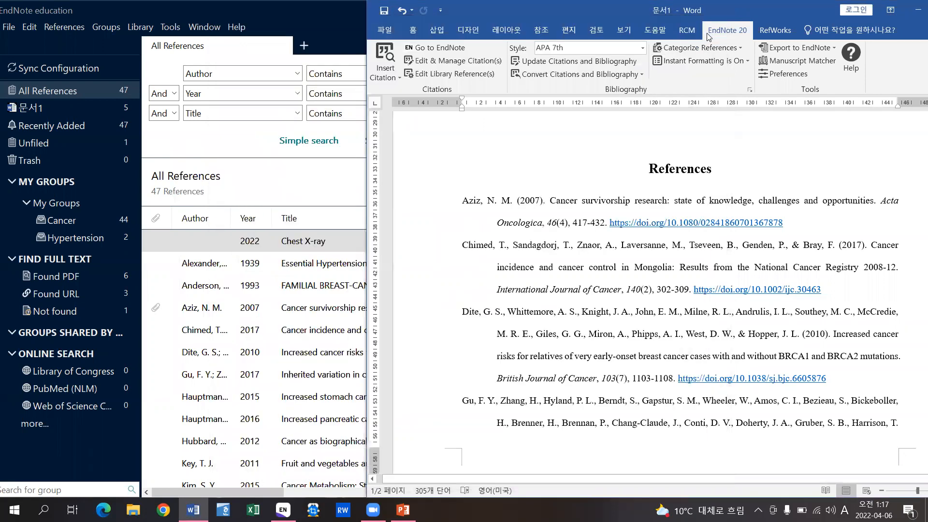
- Open the EndNote Output Styles website from EndNote's Help menu
left_click(313, 11)
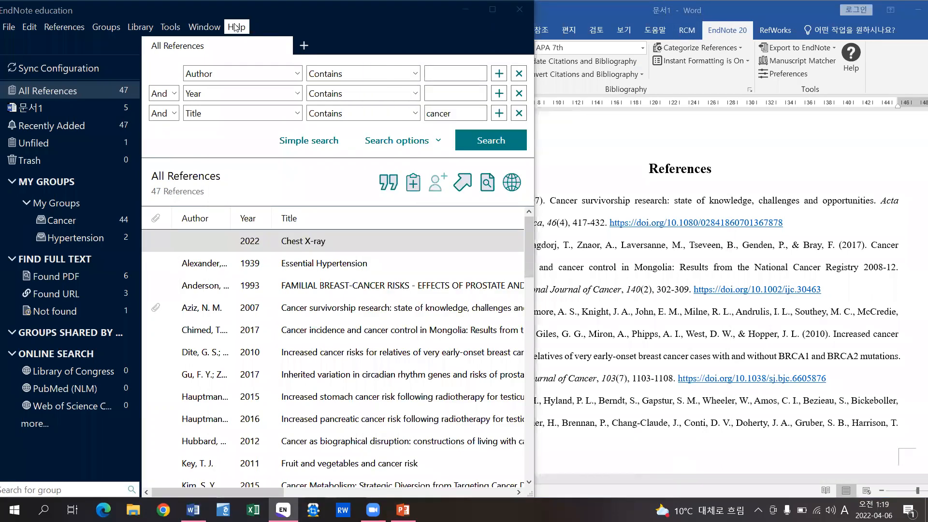
left_click(236, 27)
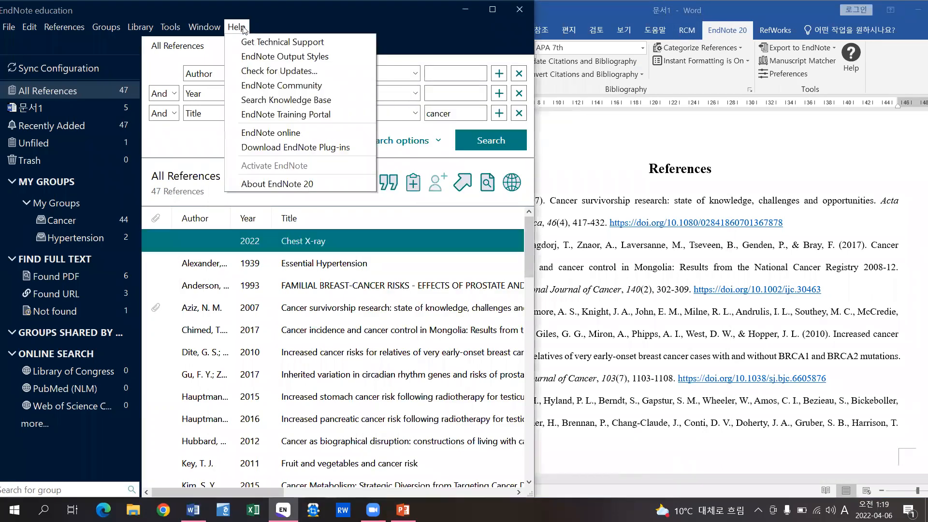
left_click(357, 56)
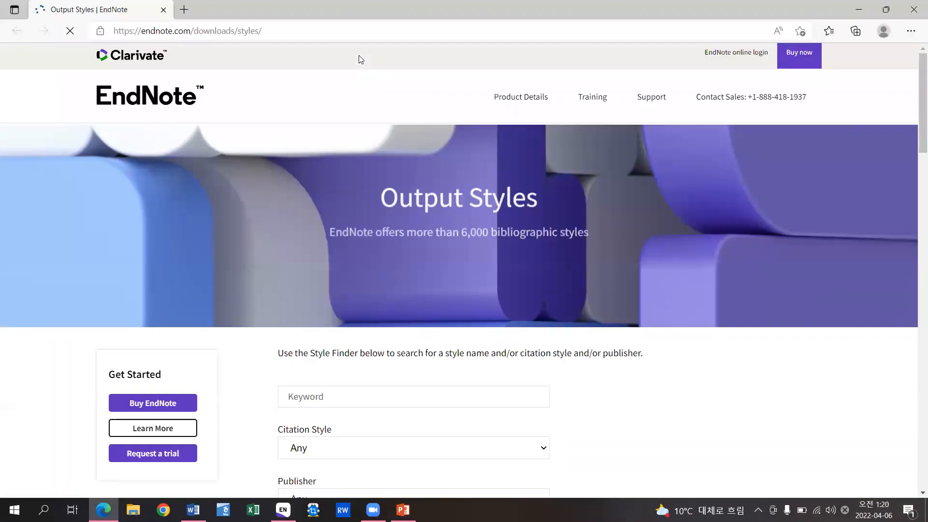
- Search the Style Finder for 'am' and download the AMA 11th style file
scroll(400, 301, "down", 5)
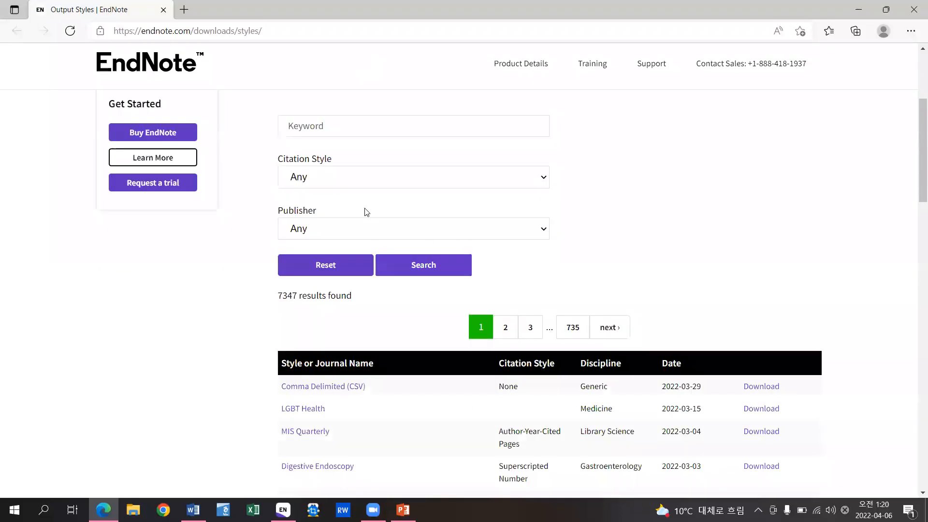
left_click(328, 108)
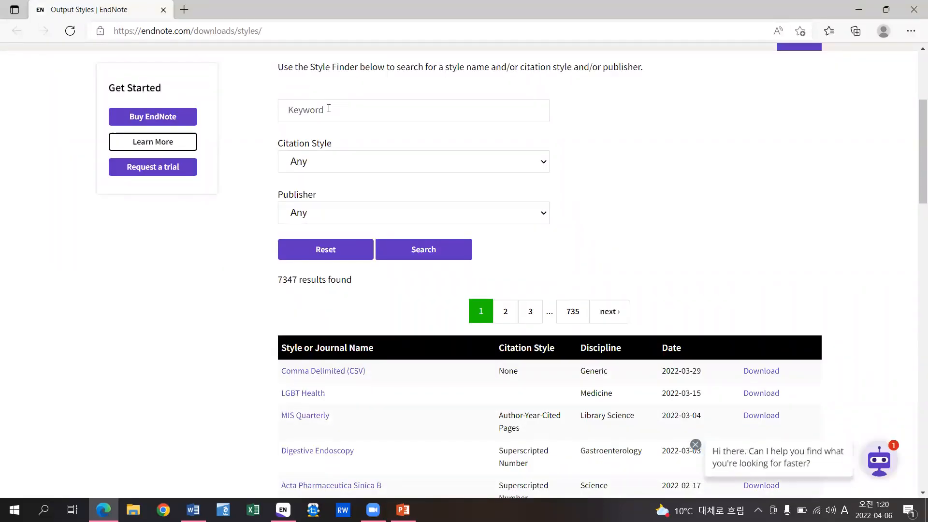
type("ama")
left_click(433, 252)
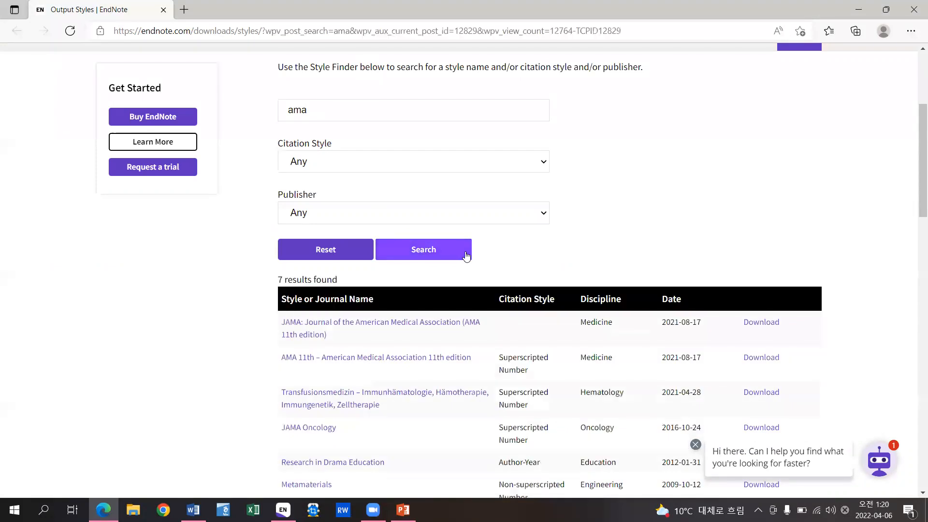
scroll(466, 256, "down", 2)
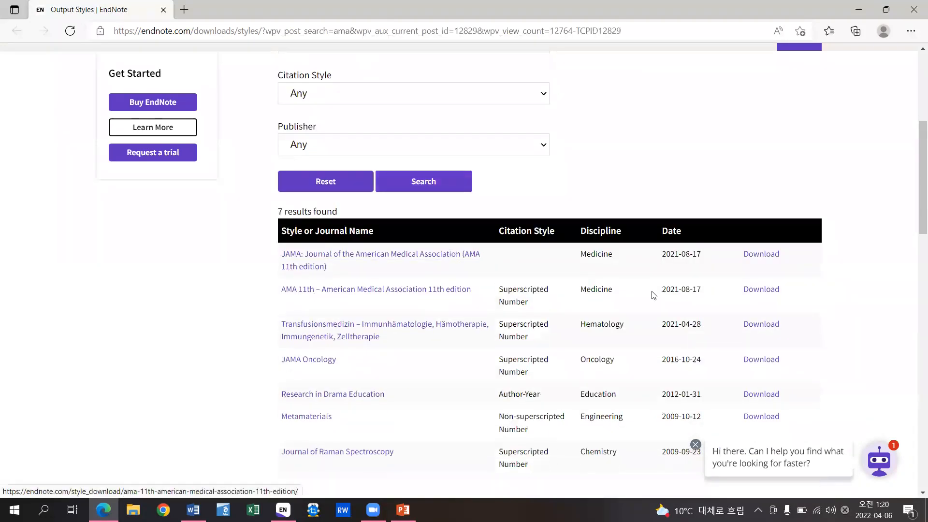
left_click(761, 293)
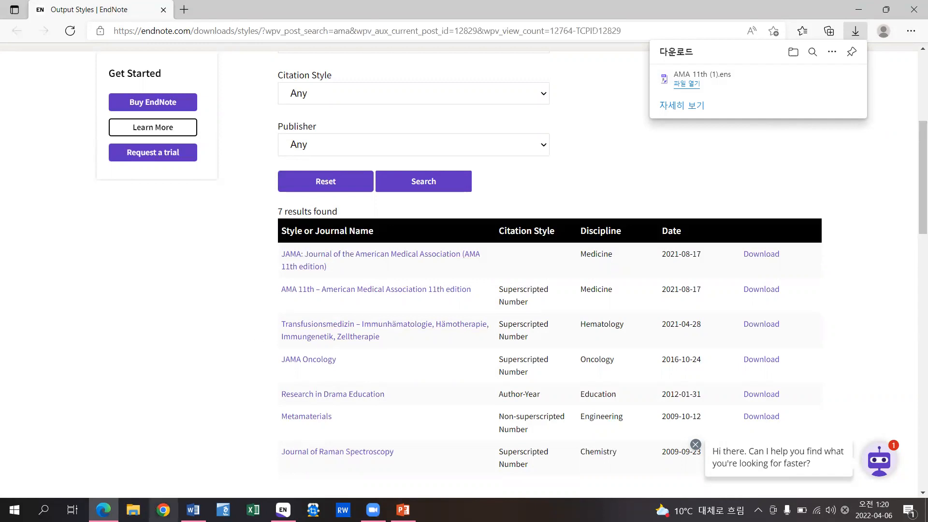
- Open File Explorer at C:\Program Files (x86)\EndNote 20\Styles and widen the window
key("super+e")
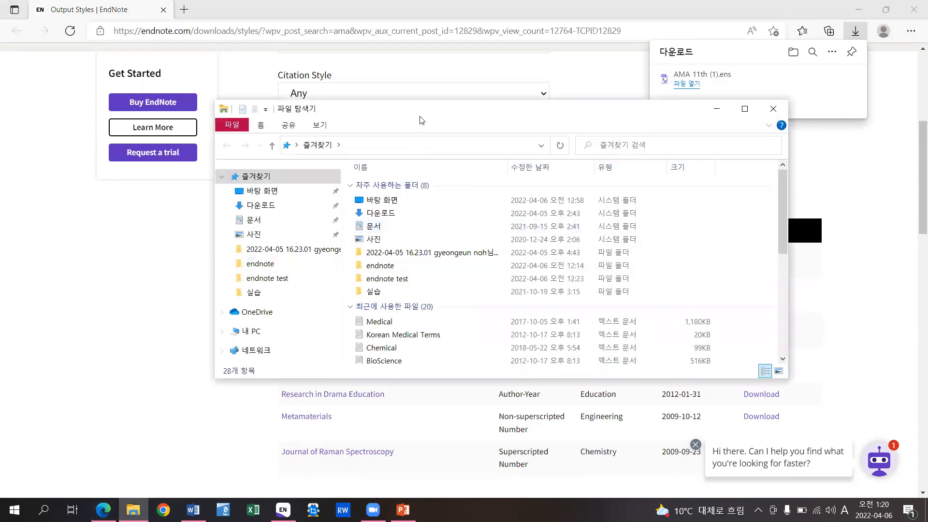
left_click_drag(422, 121, 240, 147)
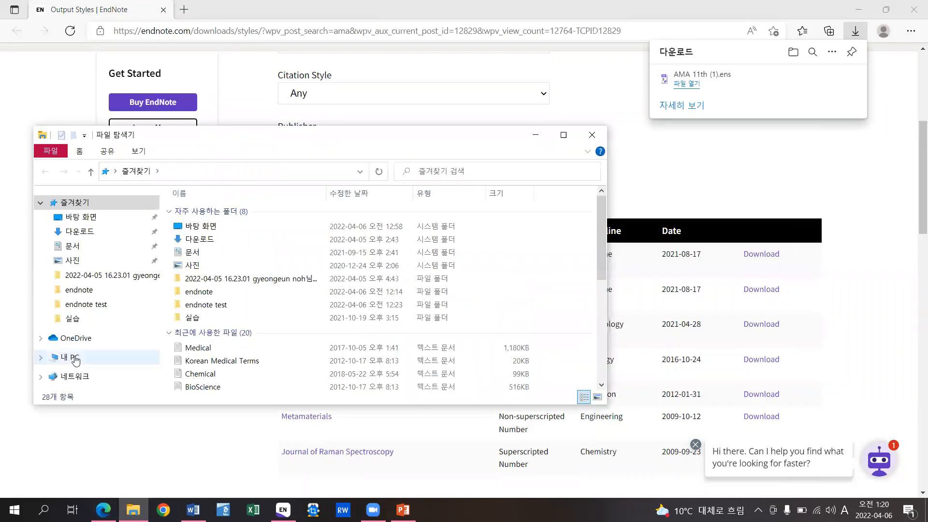
left_click(71, 357)
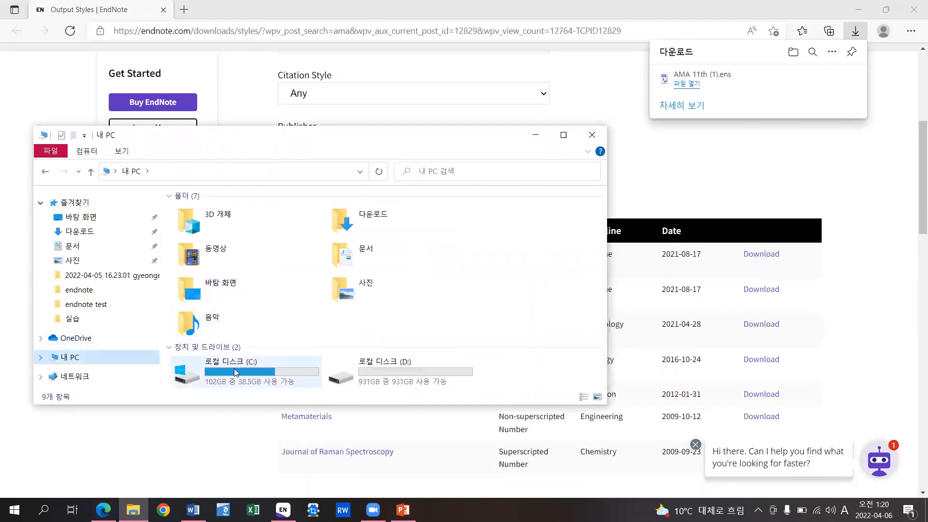
double_click(235, 371)
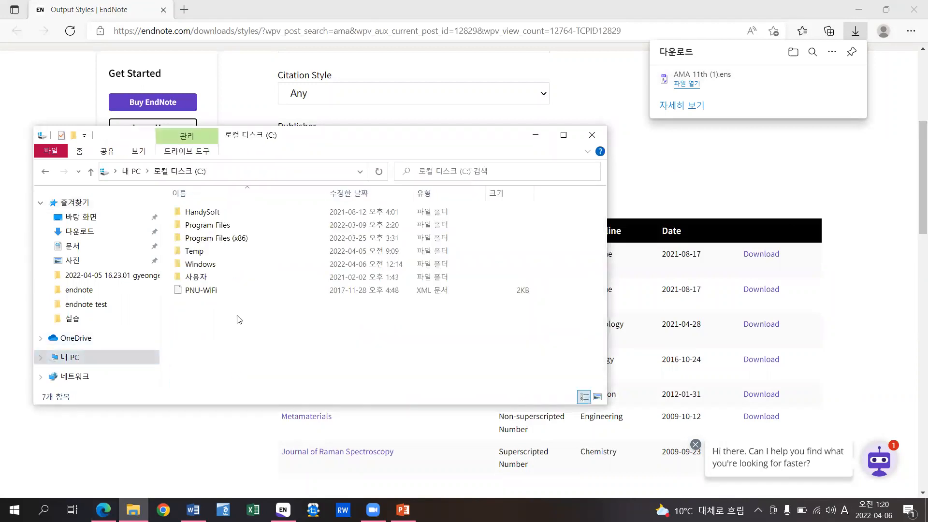
double_click(234, 239)
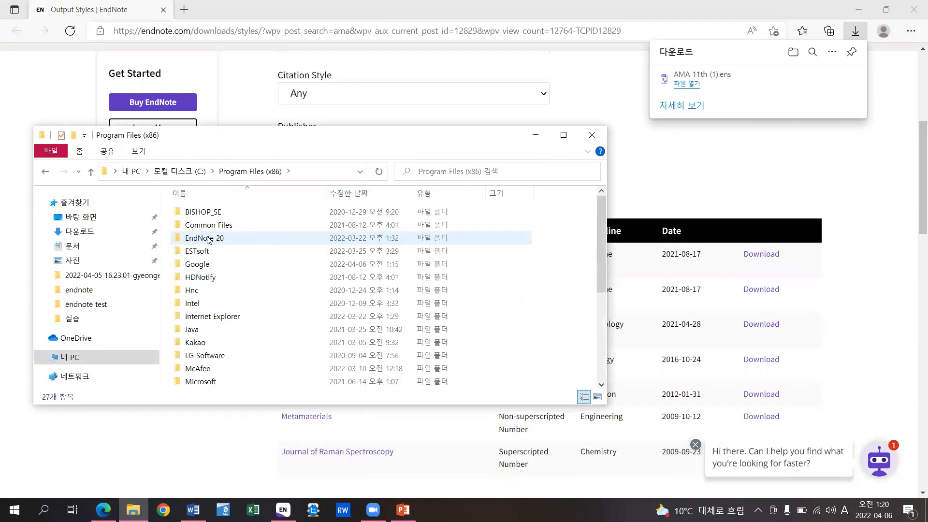
double_click(223, 242)
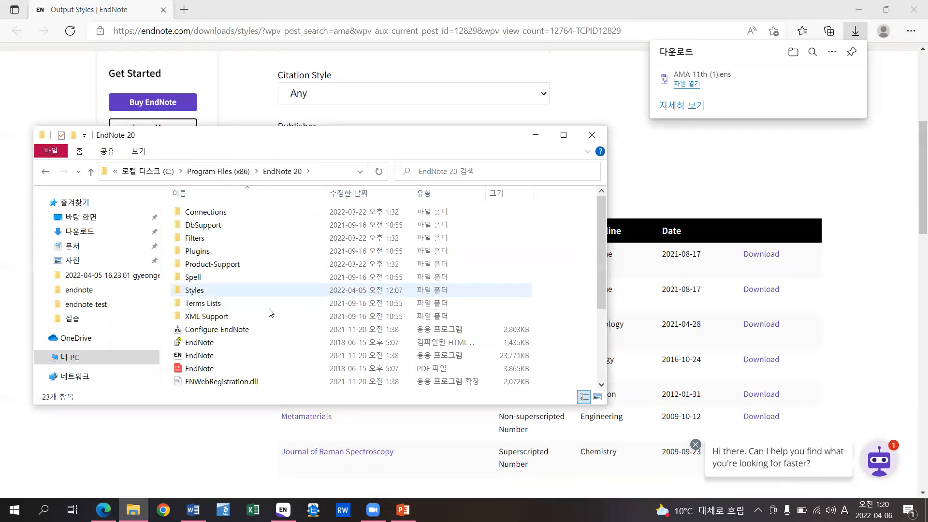
double_click(237, 289)
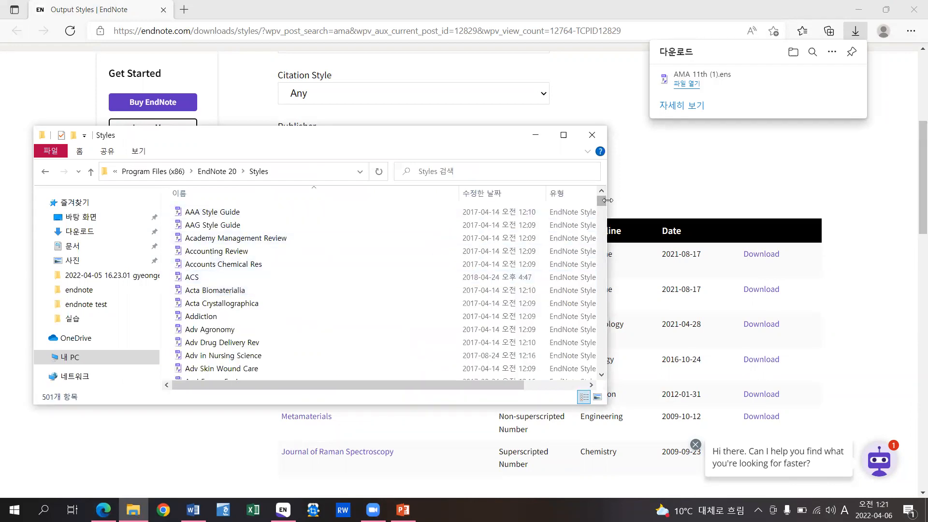
left_click_drag(607, 199, 693, 200)
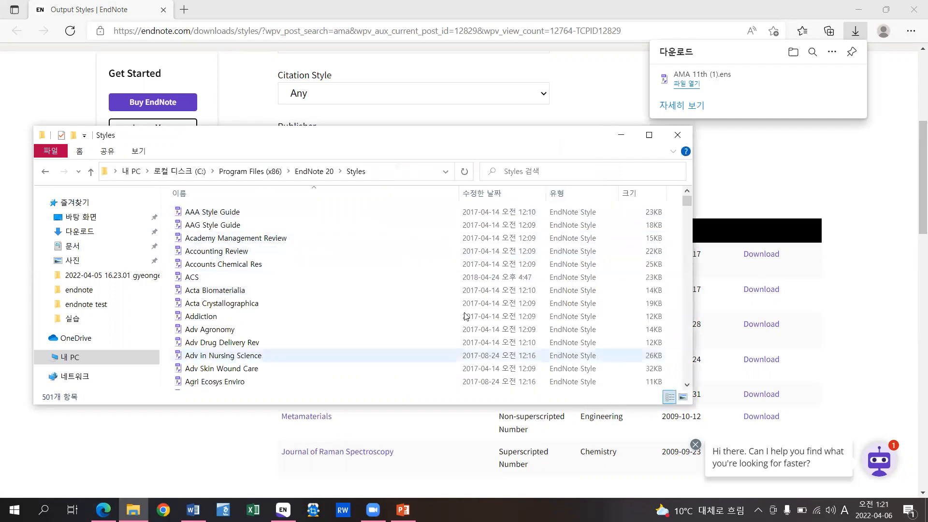
scroll(270, 295, "down", 4)
scroll(296, 292, "up", 4)
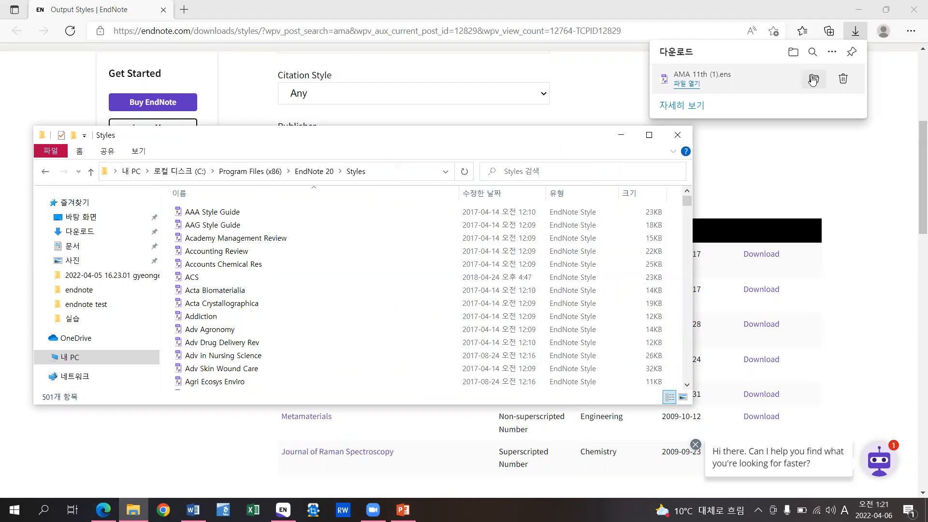
- Place the Downloads folder and the Styles folder windows side by side
left_click(813, 78)
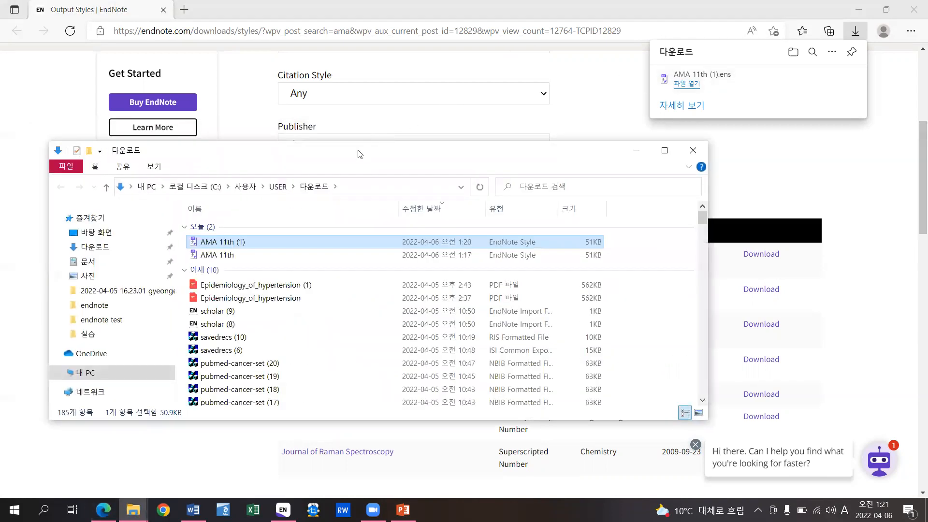
key("super+Right")
left_click(97, 188)
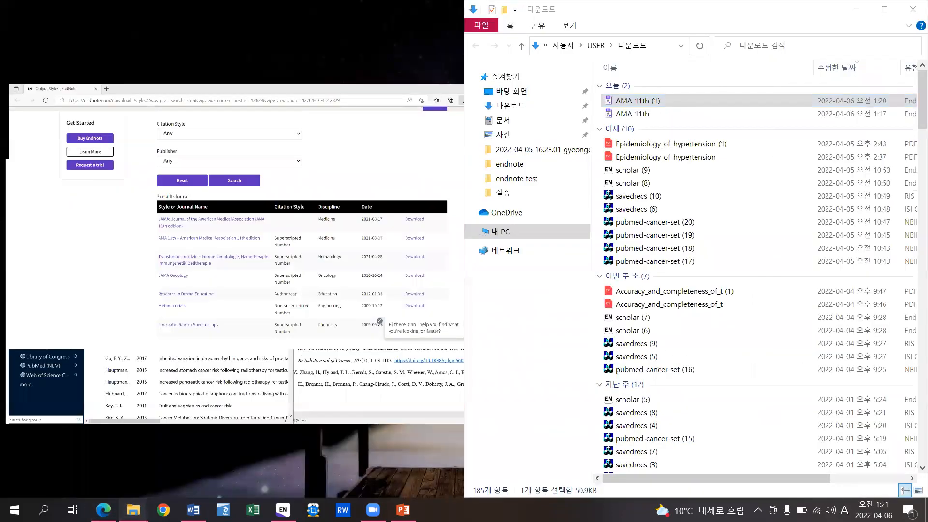
mouse_move(133, 510)
left_click(117, 465)
- Move AMA 11th (1) into Styles with admin permission, then close the folders and browser
left_click_drag(624, 104, 302, 275)
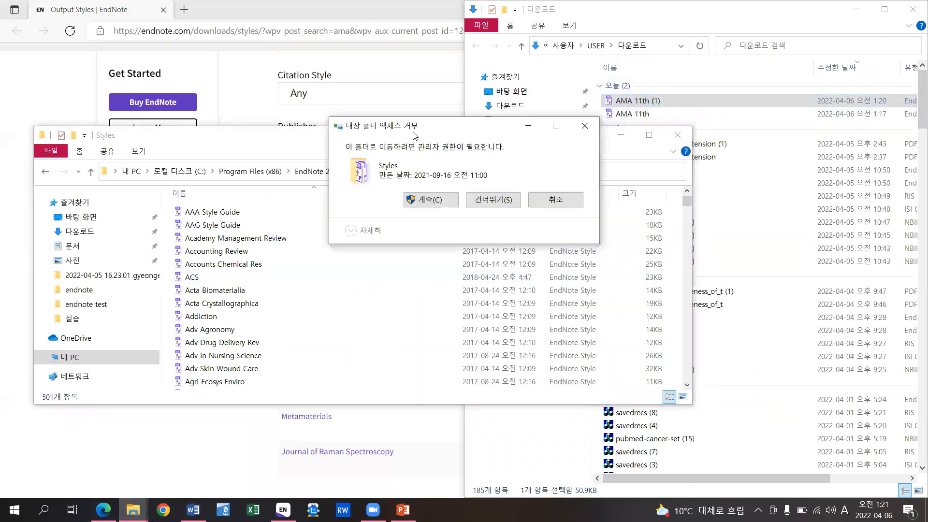
left_click(414, 233)
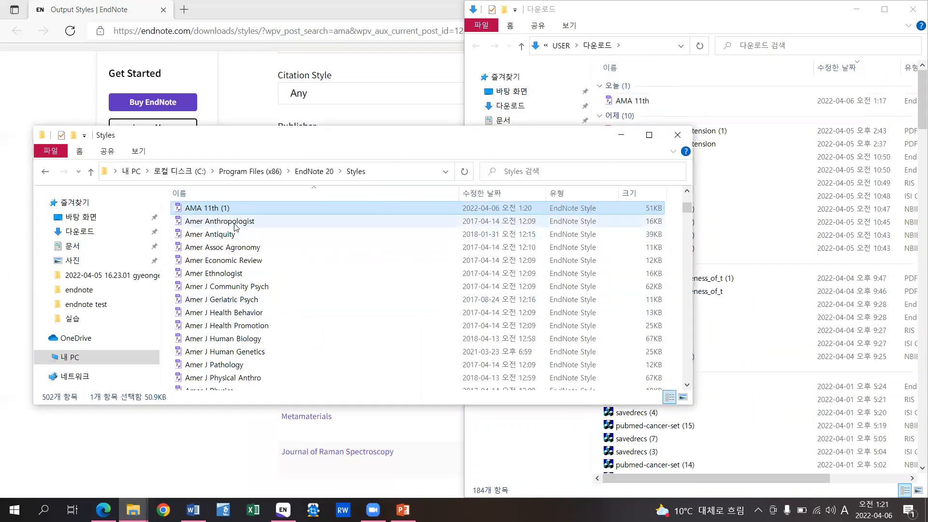
left_click(677, 135)
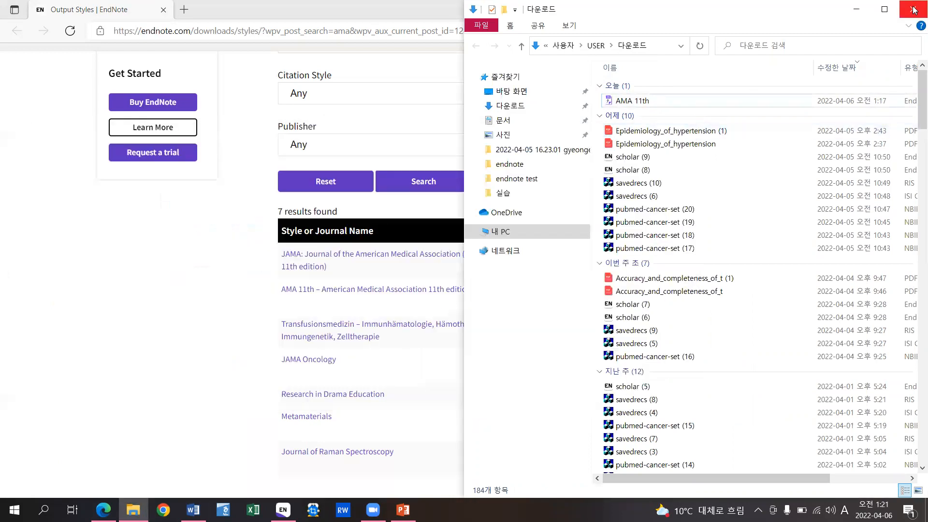
left_click(914, 10)
left_click(857, 9)
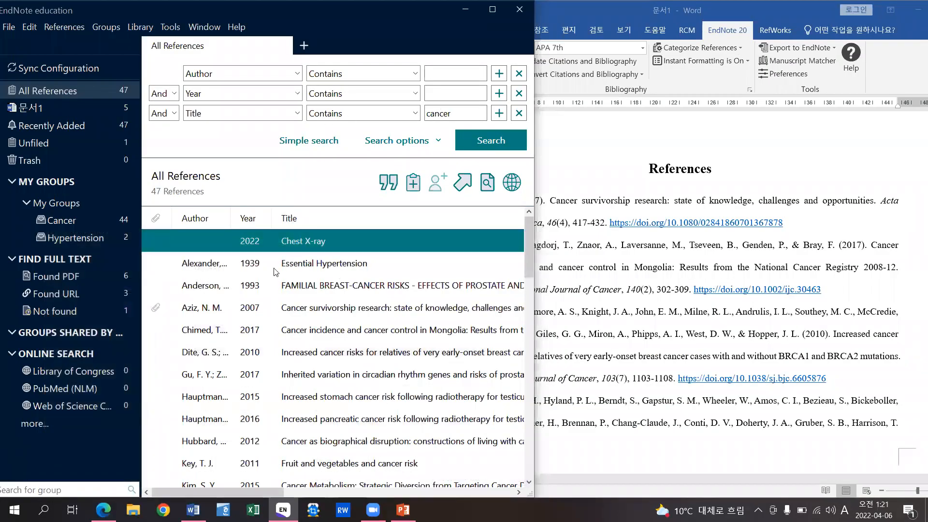
- In the Style Manager, tick AMA 11th (1) as a favourite, then return to Word
left_click(171, 29)
mouse_move(213, 64)
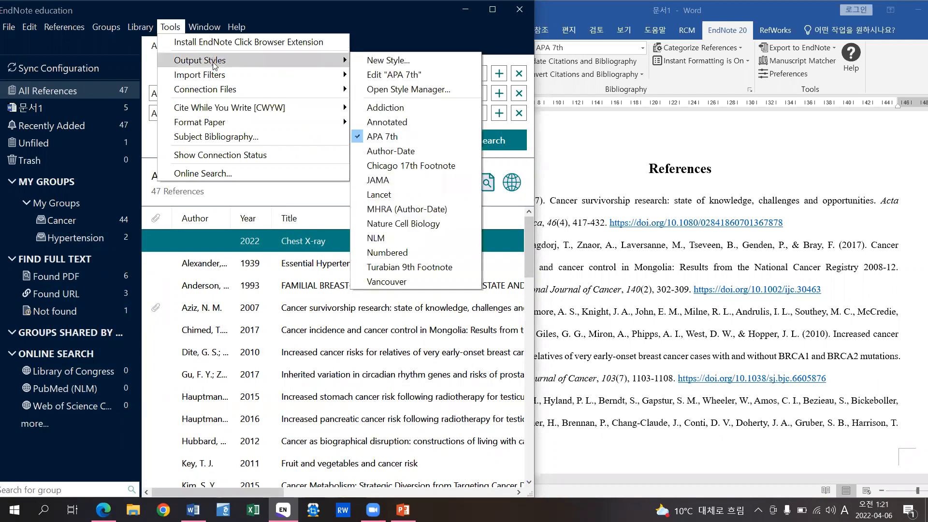
left_click(468, 88)
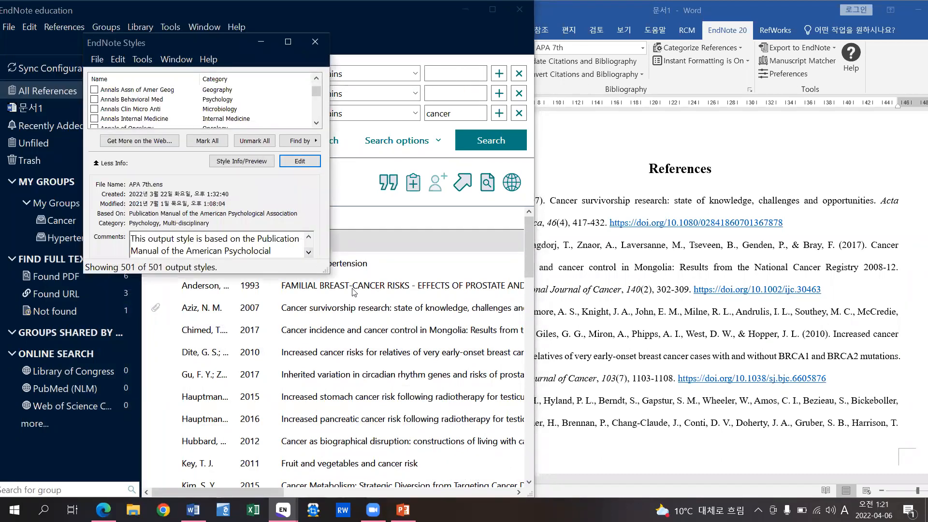
left_click_drag(324, 267, 505, 474)
left_click_drag(493, 119, 500, 98)
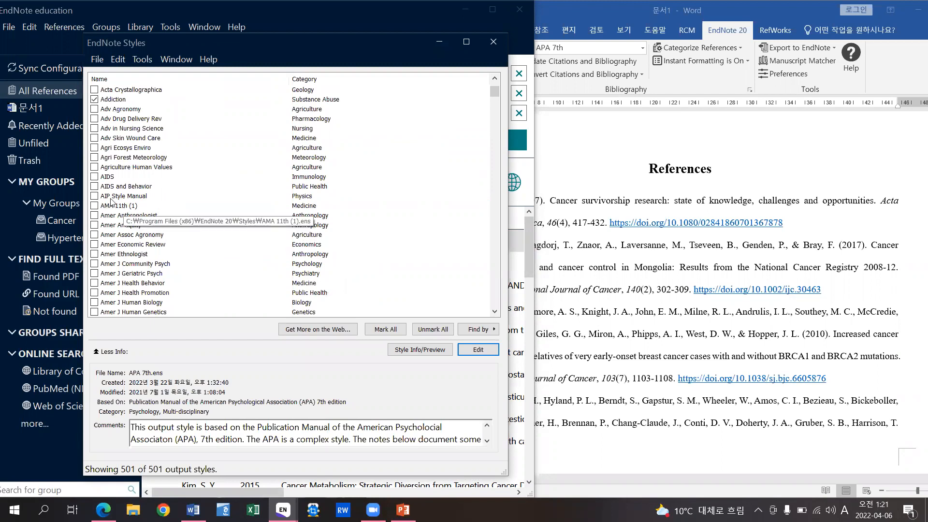
left_click(94, 206)
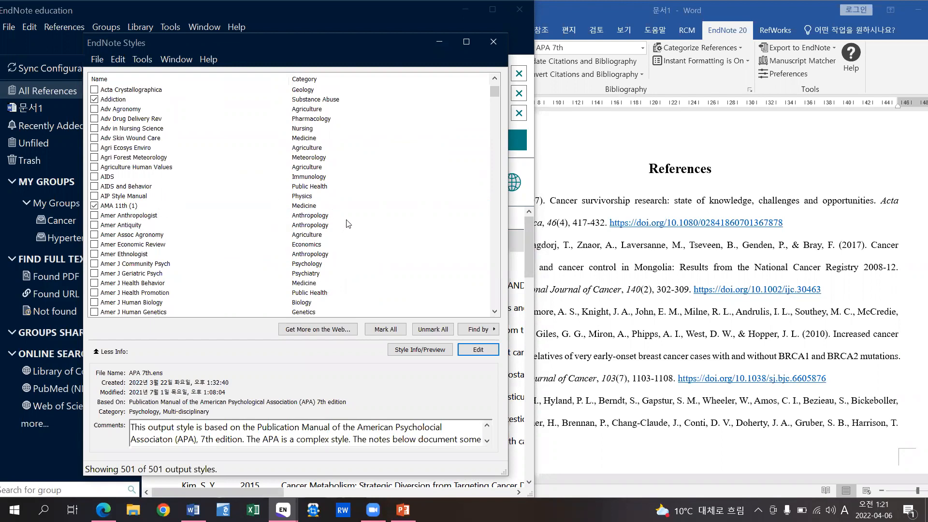
left_click(488, 42)
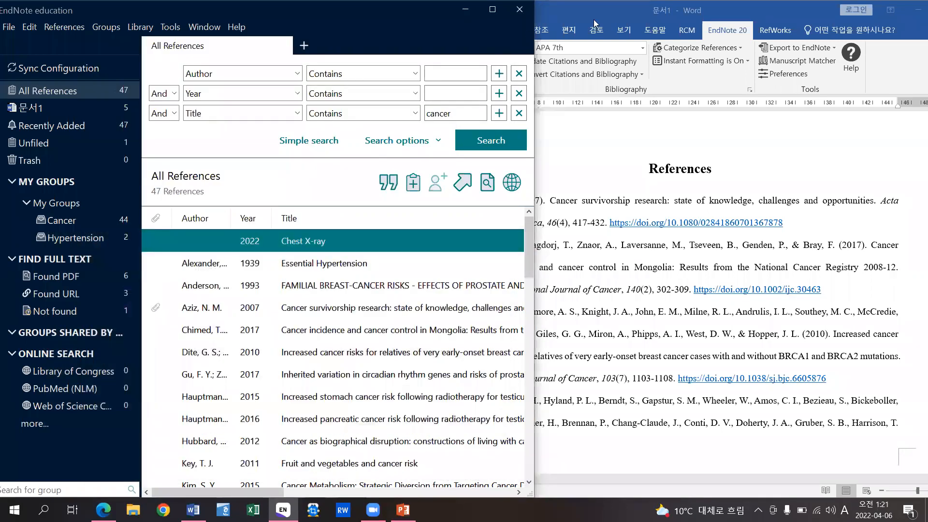
left_click(739, 140)
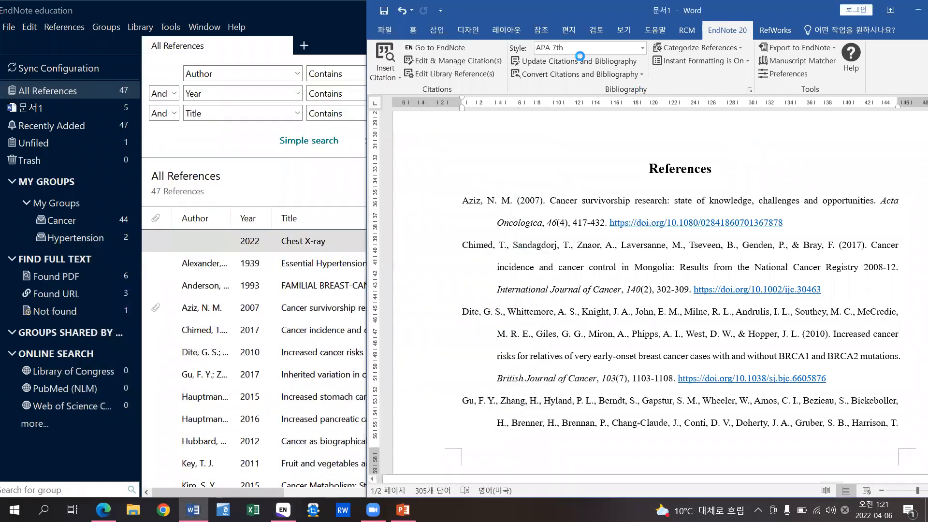
- Switch the EndNote 20 style to AMA 11th, giving superscript citations 1,2 and 3-5
left_click(643, 49)
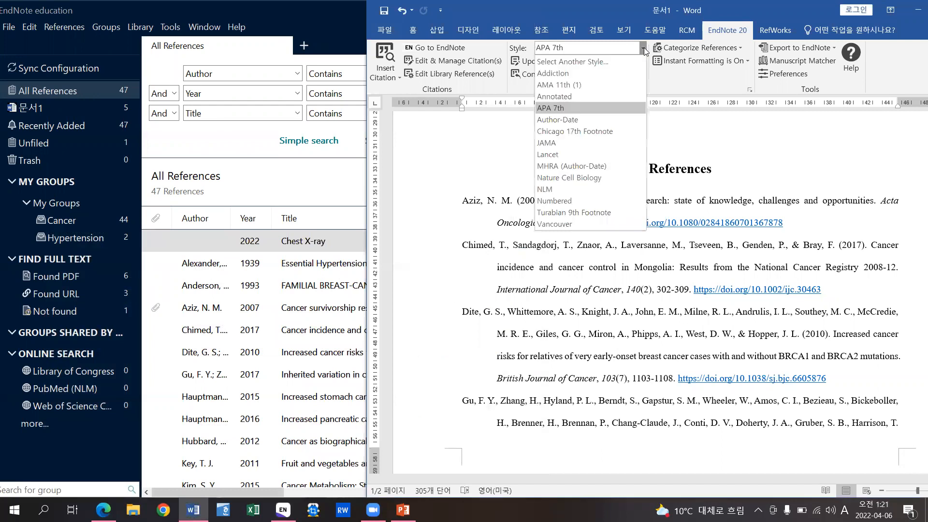
left_click(578, 89)
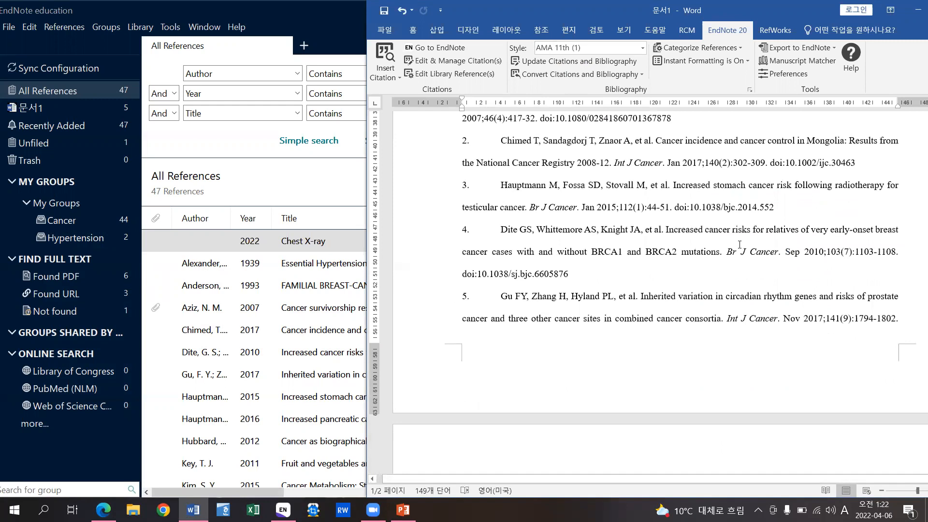
scroll(628, 242, "up", 8)
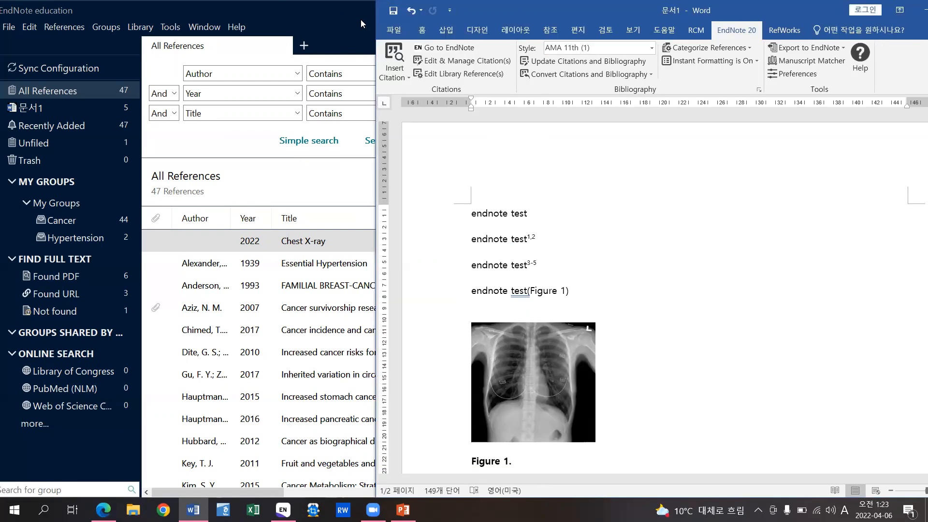
left_click_drag(610, 7, 424, 7)
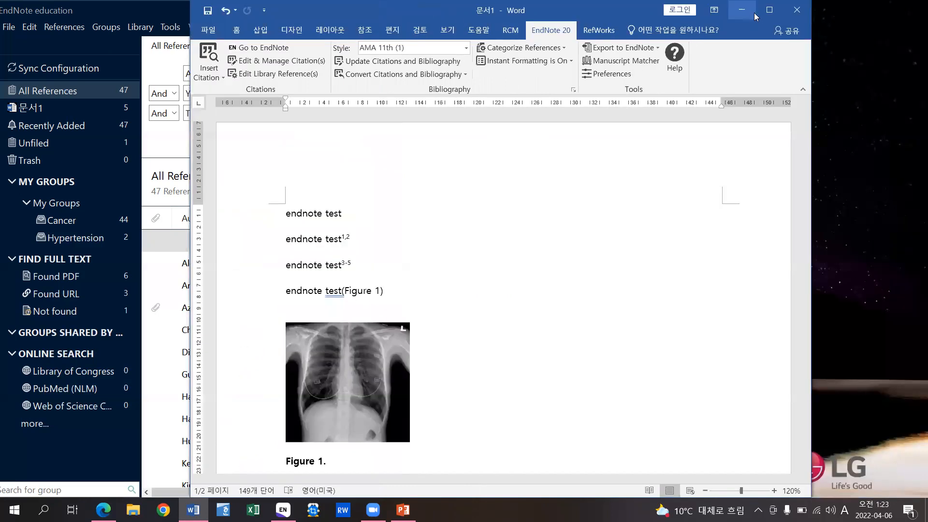
- Maximize the Word window
left_click(768, 10)
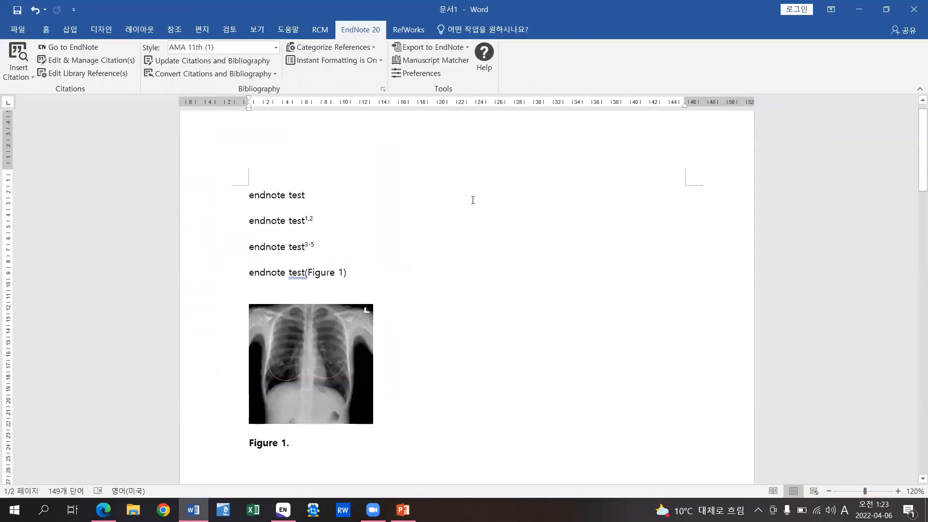
scroll(464, 218, "down", 2)
scroll(464, 218, "down", 3)
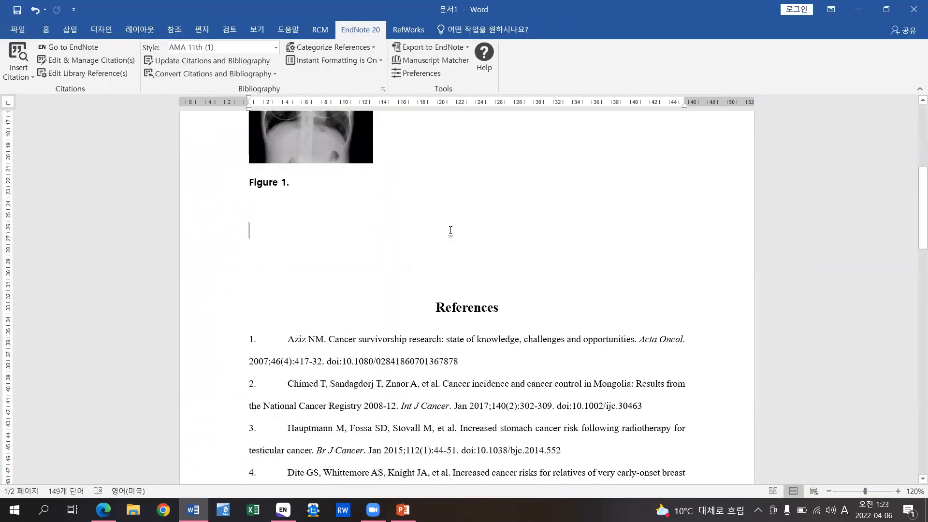
- Select the whole document, review the AMA 11th References list, then deselect
left_click(437, 254)
key("ctrl+a")
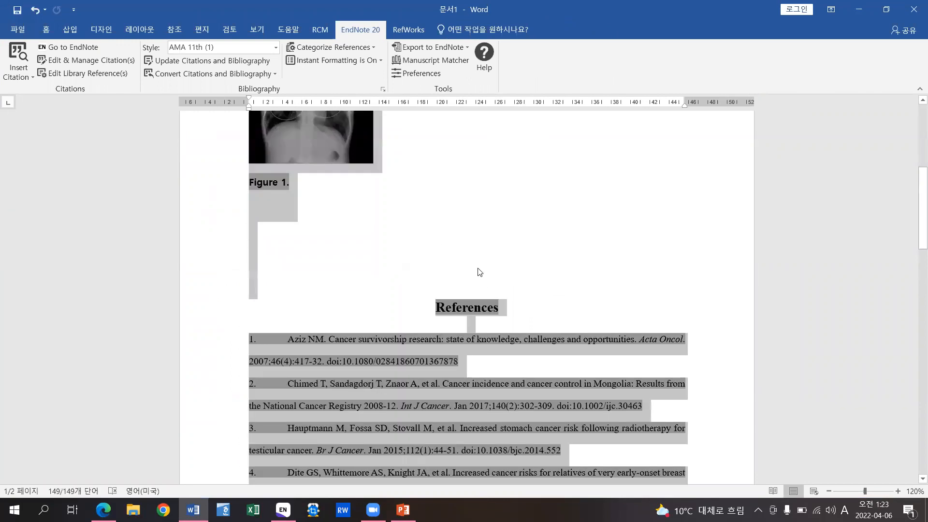
scroll(419, 249, "up", 3)
scroll(422, 248, "up", 1)
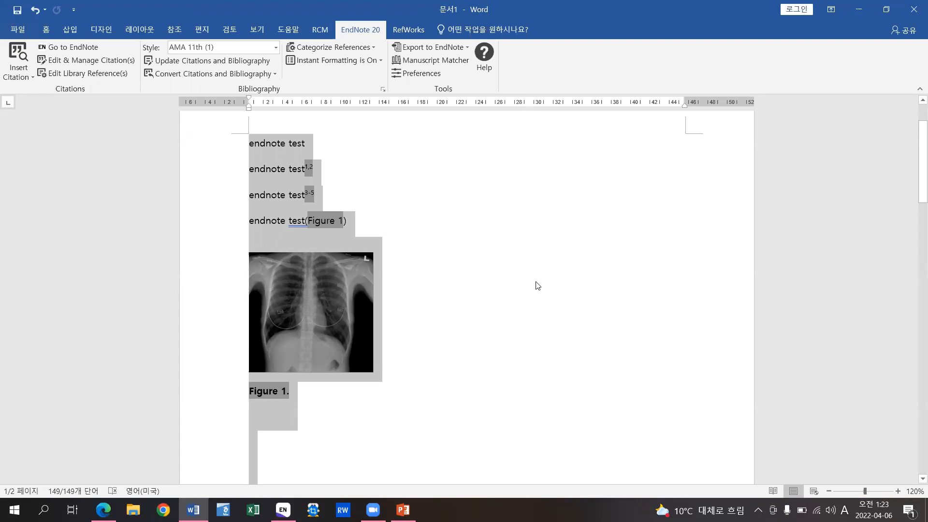
scroll(523, 269, "down", 3)
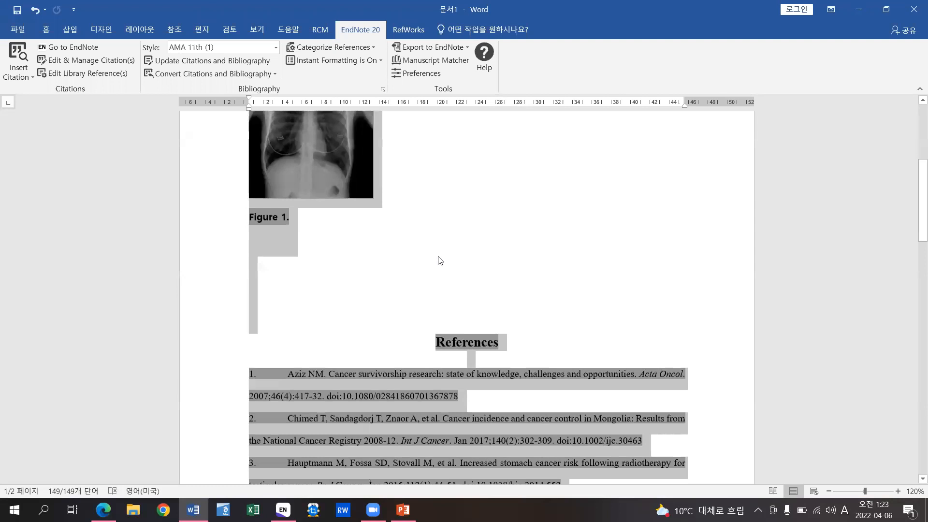
scroll(476, 253, "up", 3)
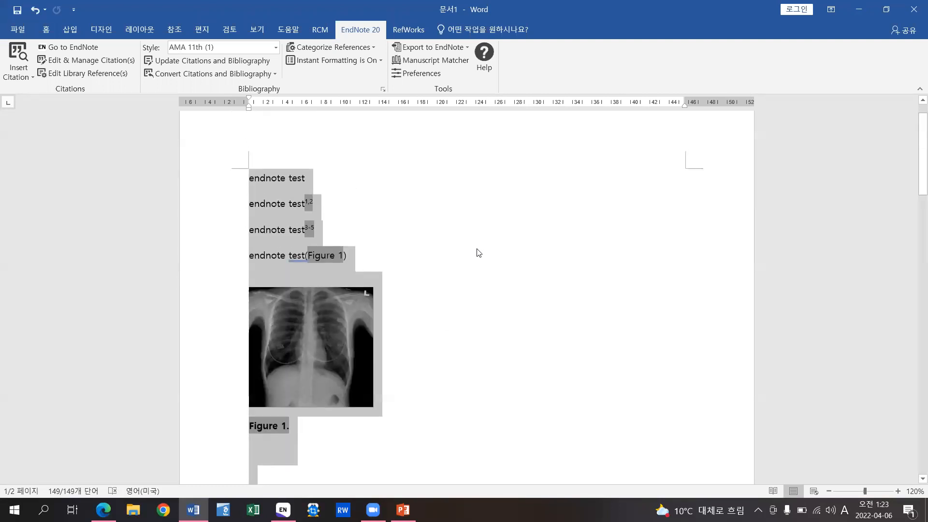
left_click(363, 142)
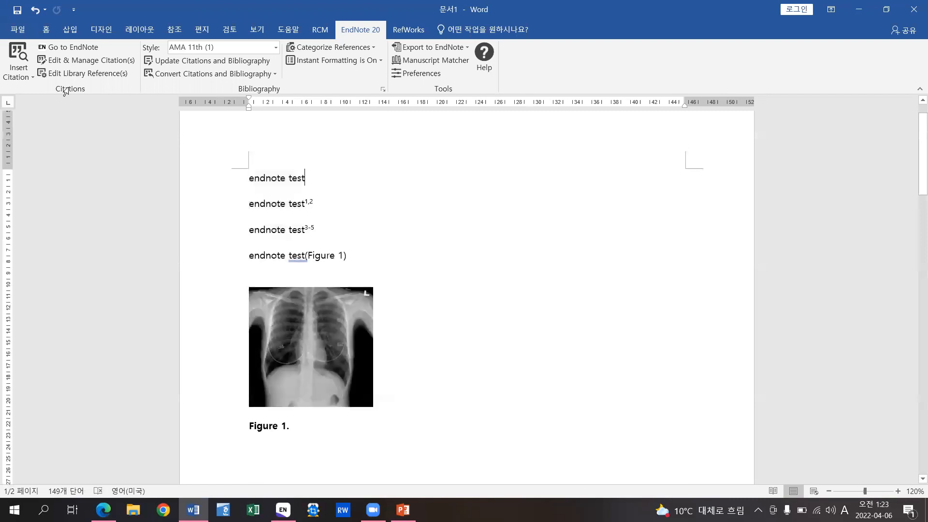
- Save a copy of the document to the Desktop as 'endnote test_plain'
left_click(20, 33)
left_click(42, 142)
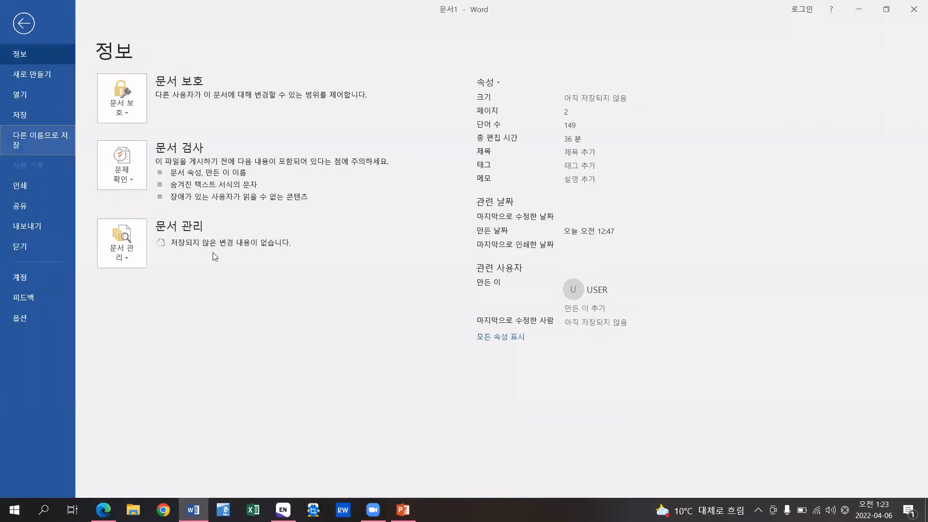
left_click(143, 216)
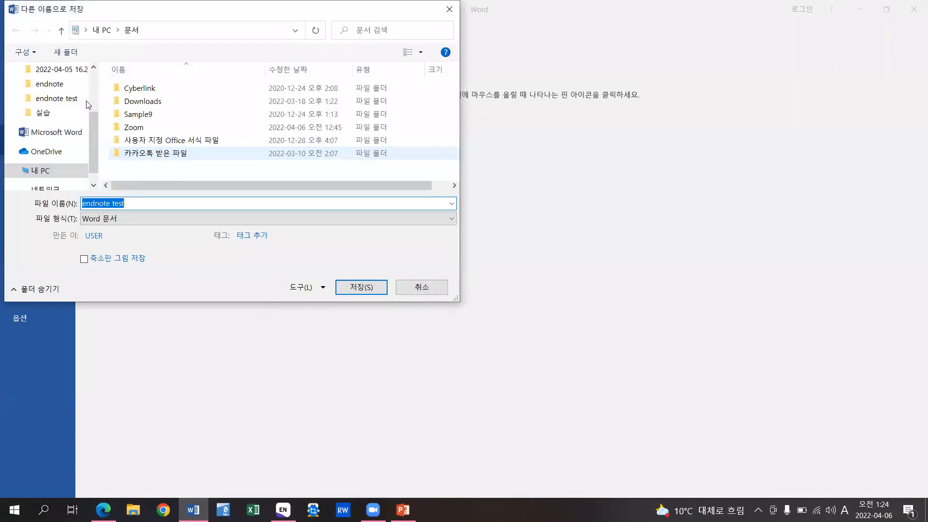
scroll(76, 97, "up", 3)
left_click(51, 93)
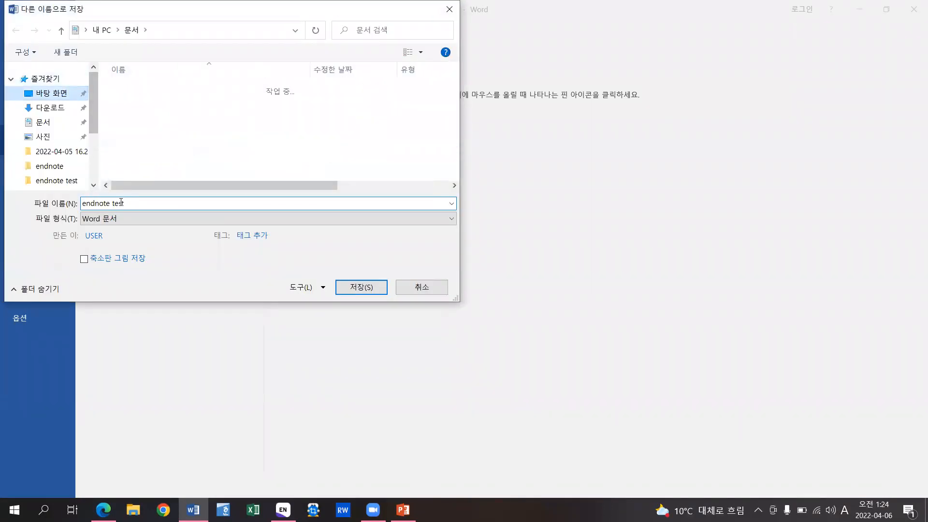
left_click(139, 205)
type("_")
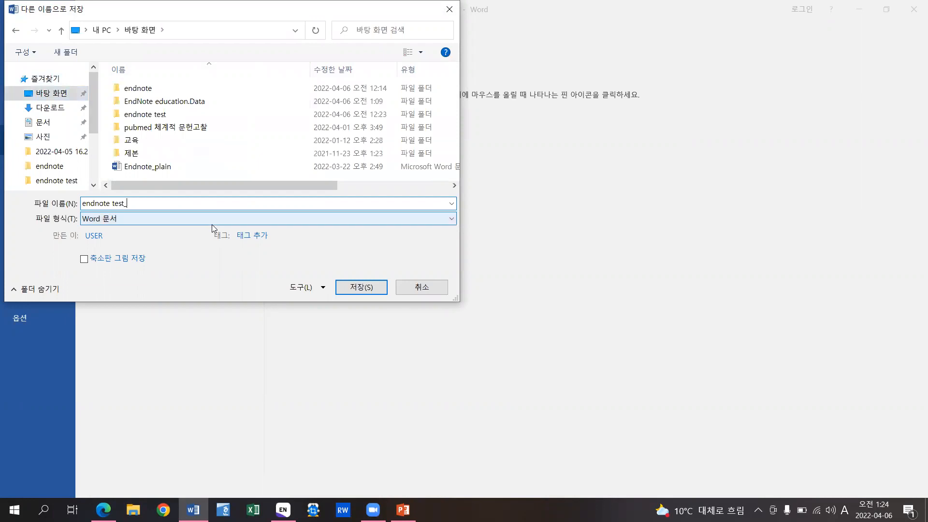
type("plain")
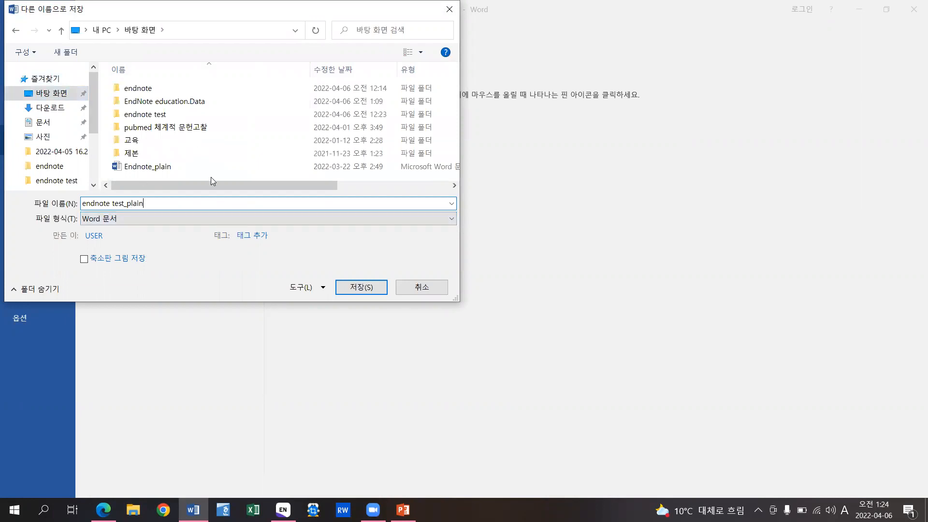
left_click(363, 286)
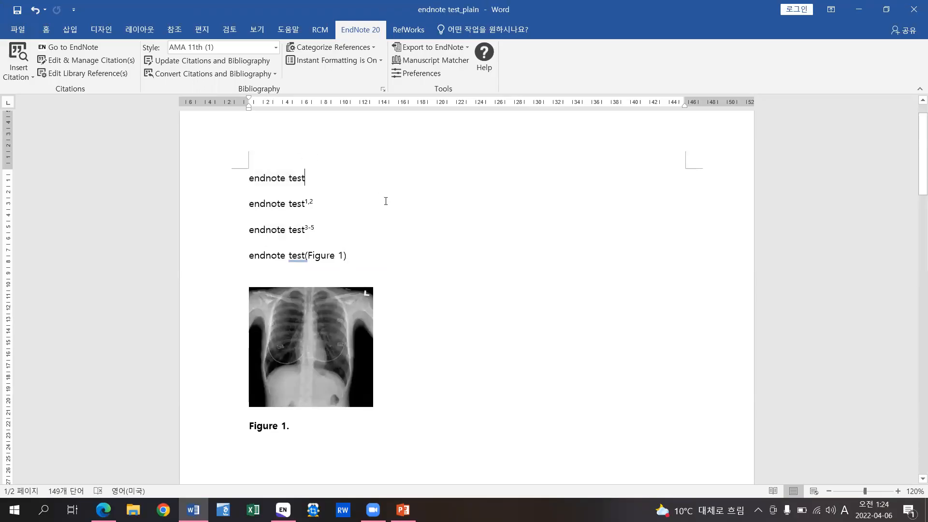
- Review the document, then convert its AMA citations and bibliography to plain text
key("ctrl+a")
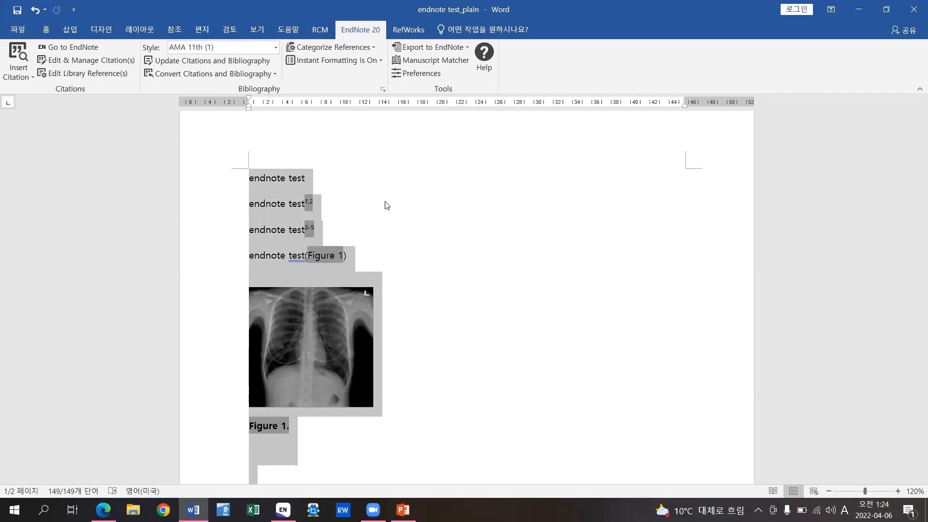
scroll(505, 288, "down", 8)
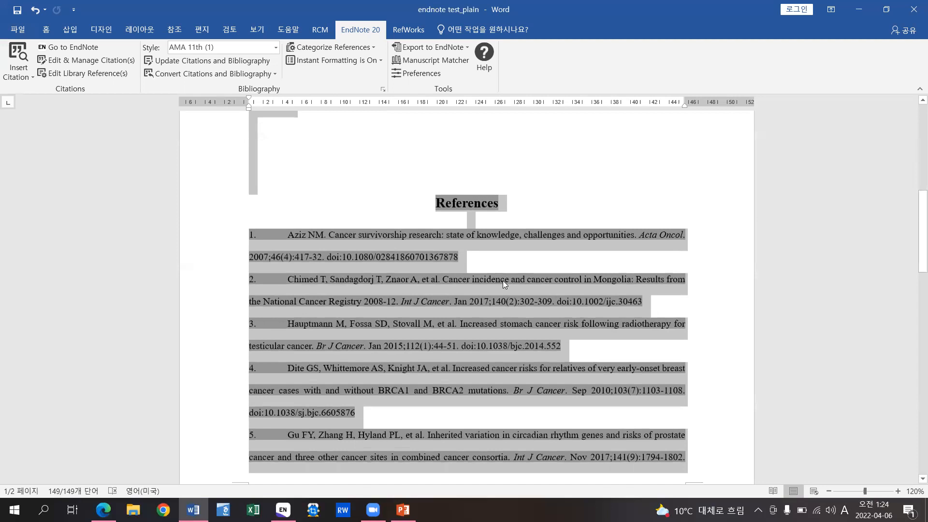
key("ctrl+z")
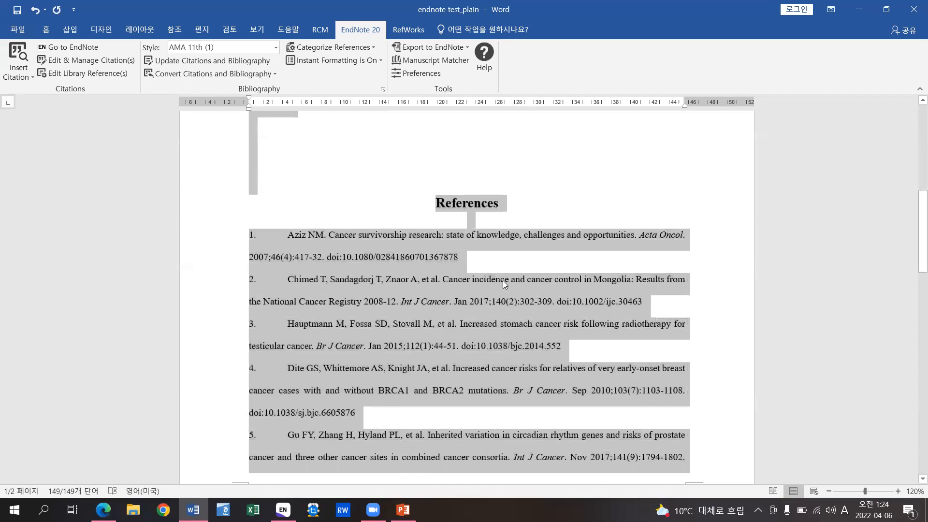
scroll(502, 280, "up", 6)
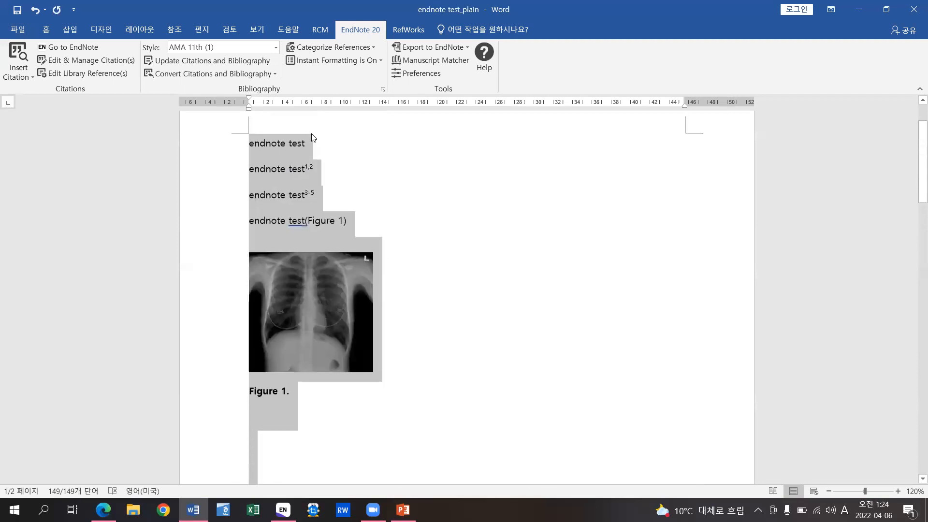
scroll(520, 311, "down", 6)
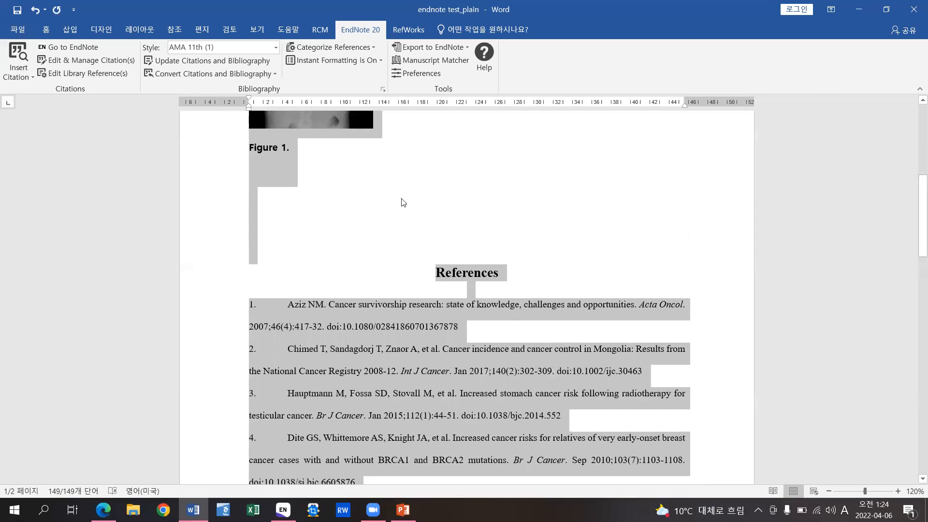
scroll(371, 220, "up", 2)
scroll(371, 220, "up", 5)
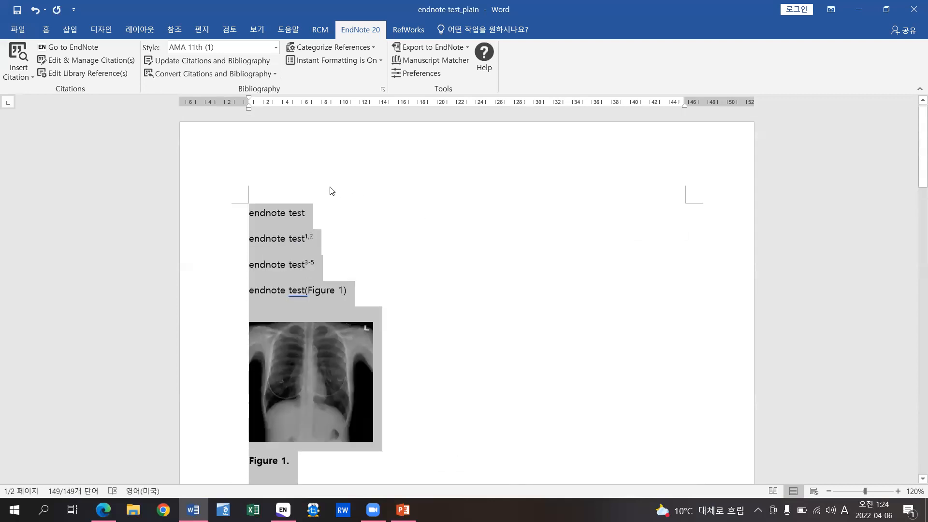
left_click(324, 213)
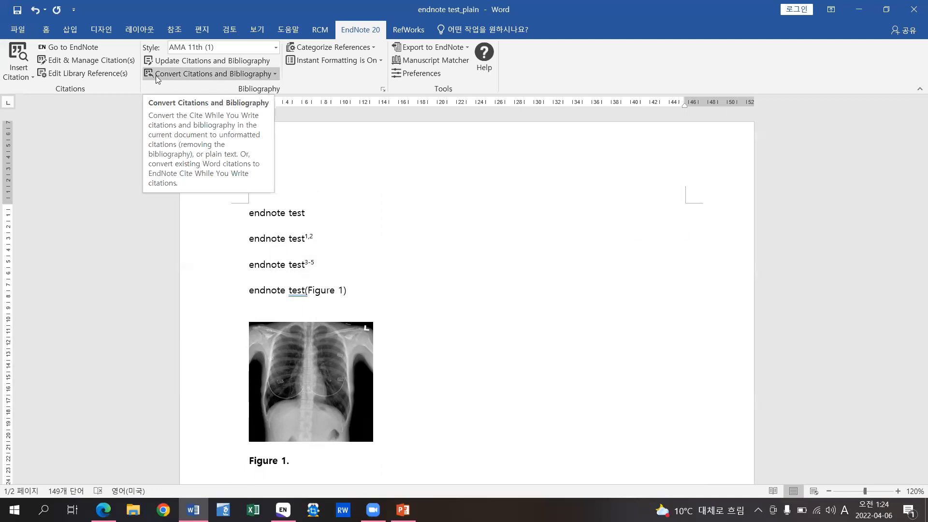
left_click(274, 74)
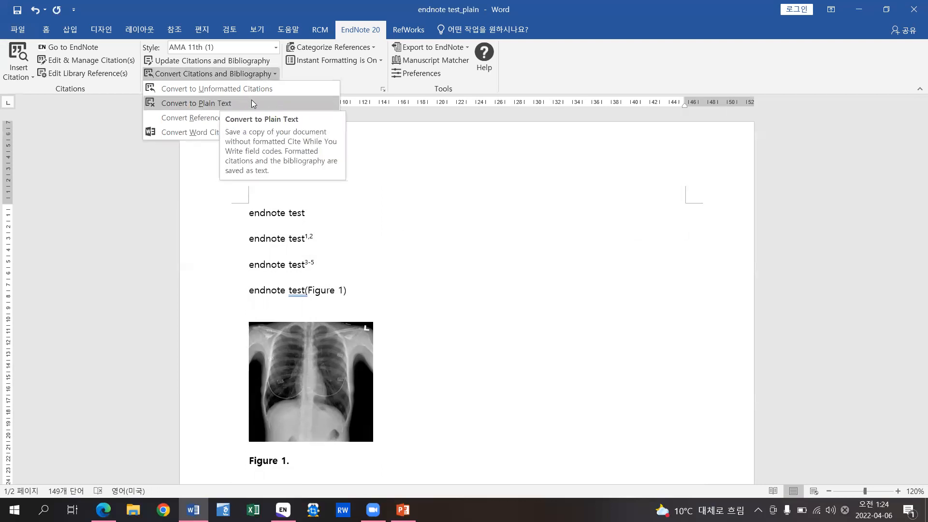
left_click(437, 151)
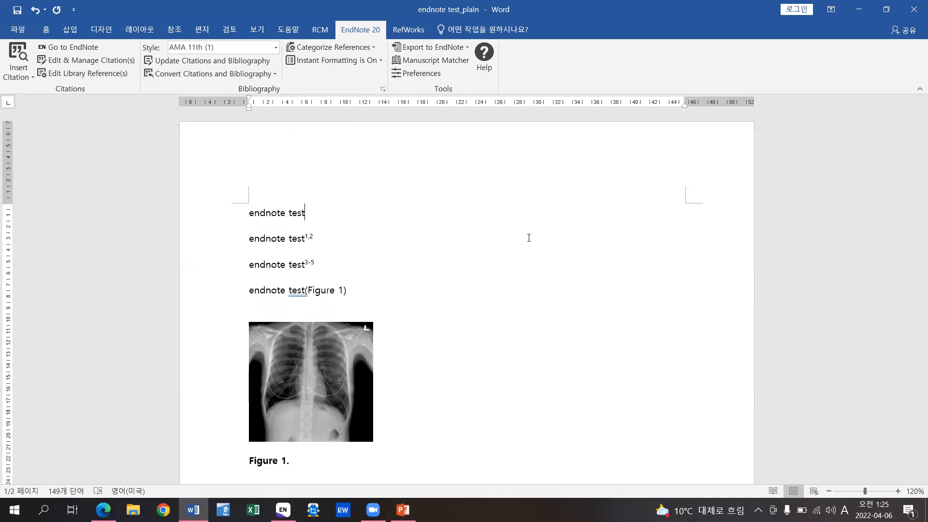
- Minimize Word and EndNote, then present PowerPoint's final slide 53, 'THANK YOU'
left_click(857, 8)
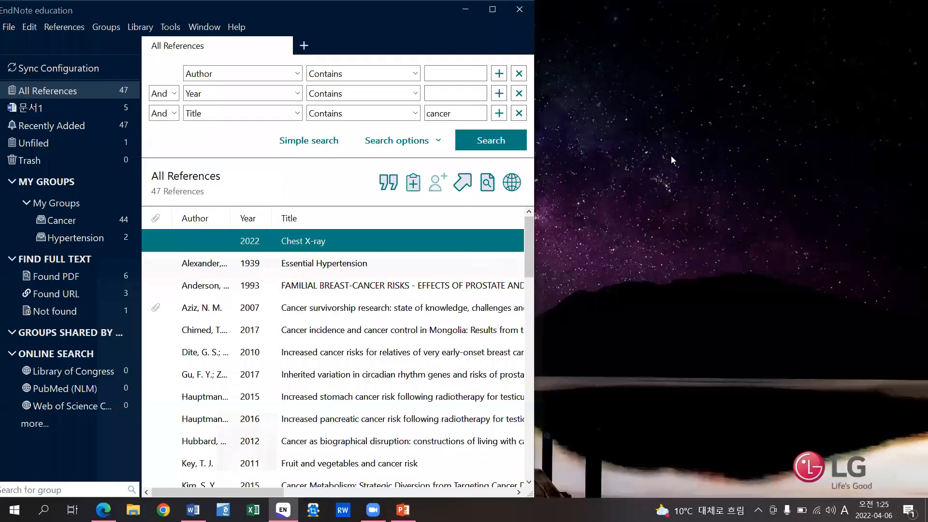
left_click(466, 9)
left_click(403, 510)
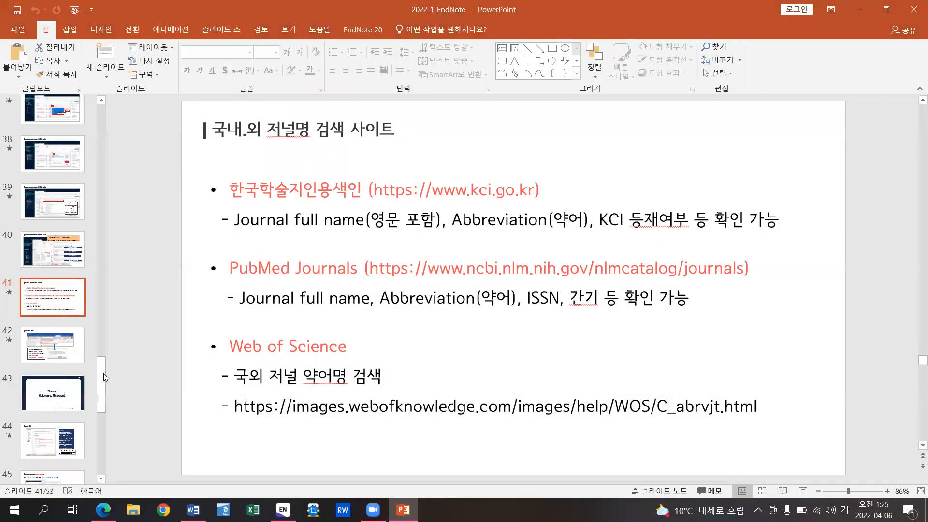
left_click_drag(103, 373, 102, 441)
left_click(62, 454)
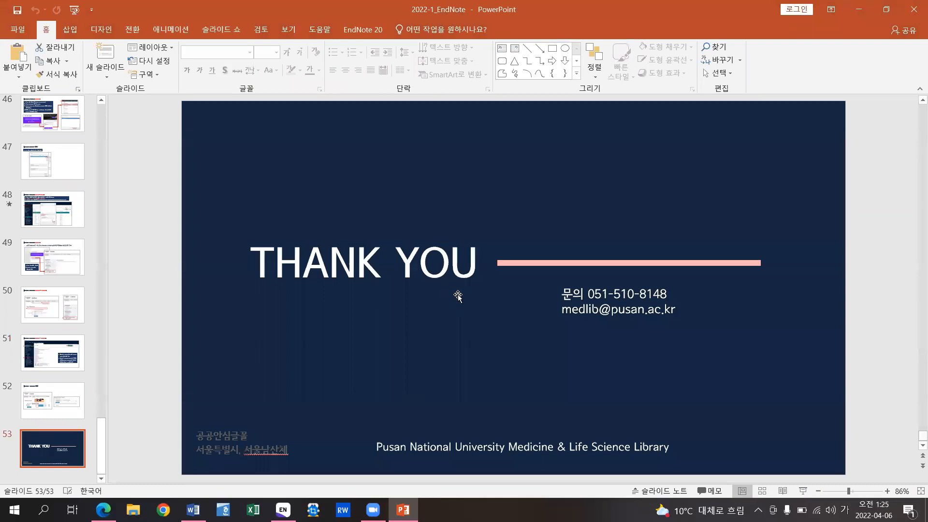
key("shift+F5")
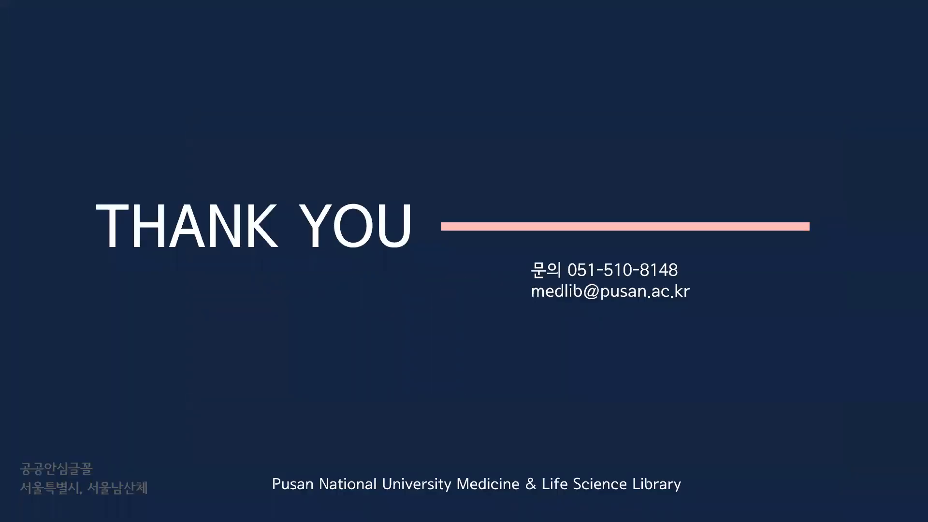